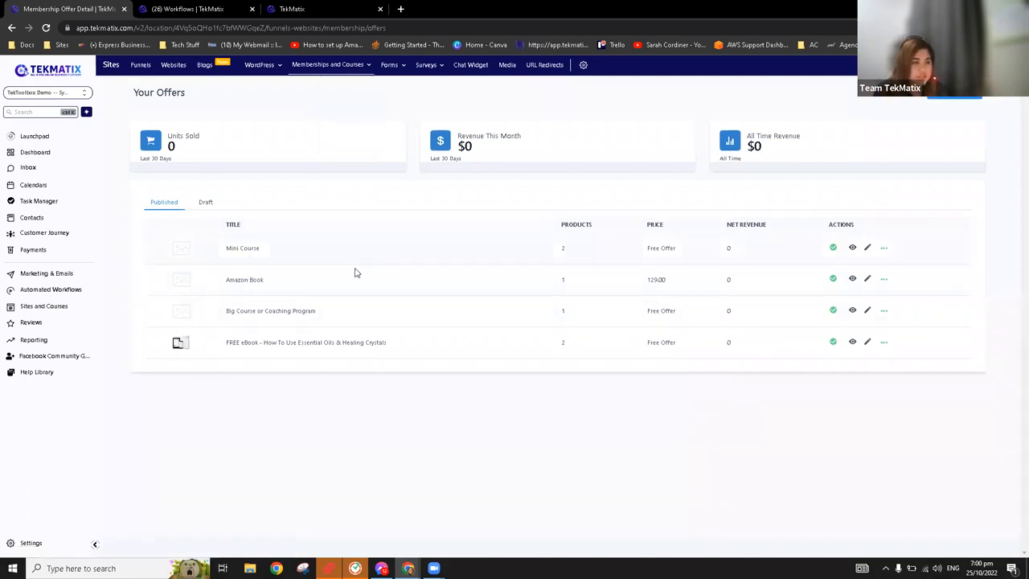
Open the Mini Course offer's checkout page for editing and preview the live checkout page
click(246, 248)
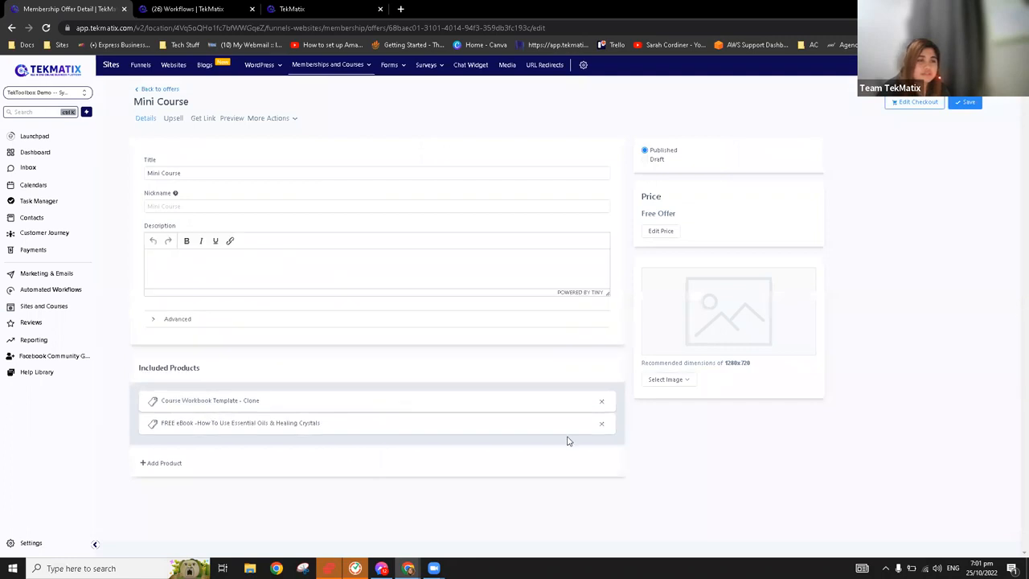
click(915, 105)
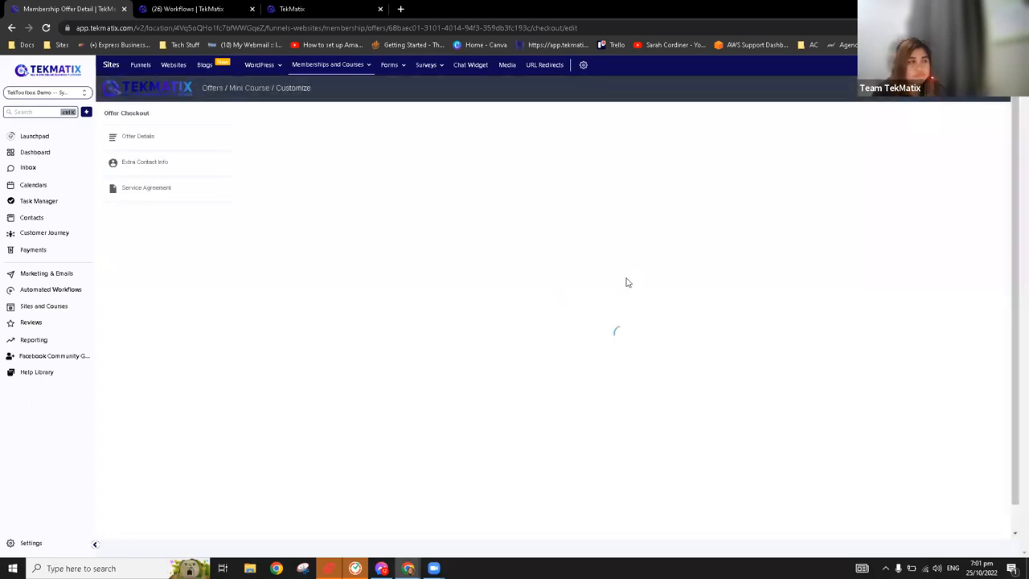
click(942, 89)
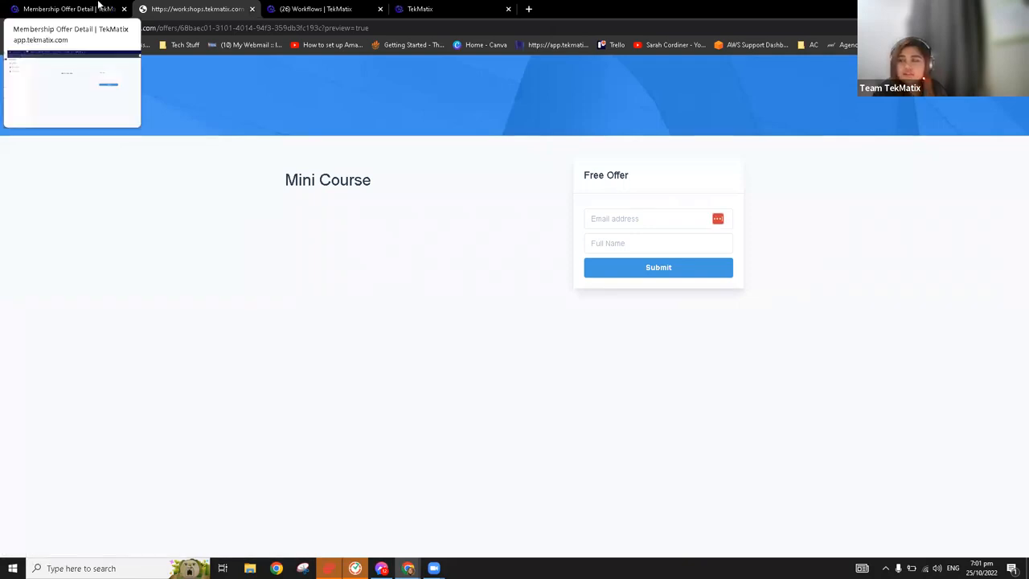
click(98, 8)
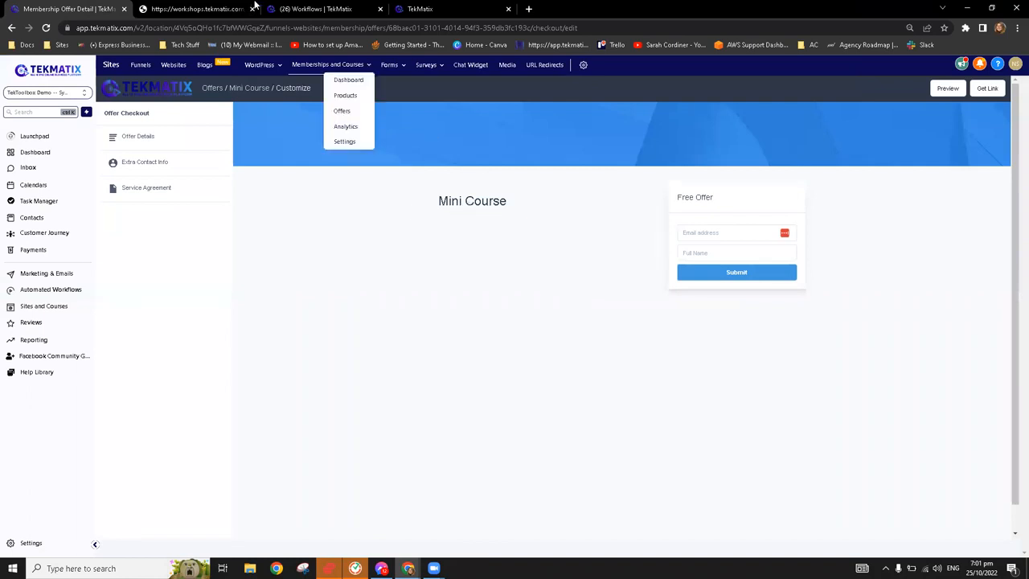
click(237, 7)
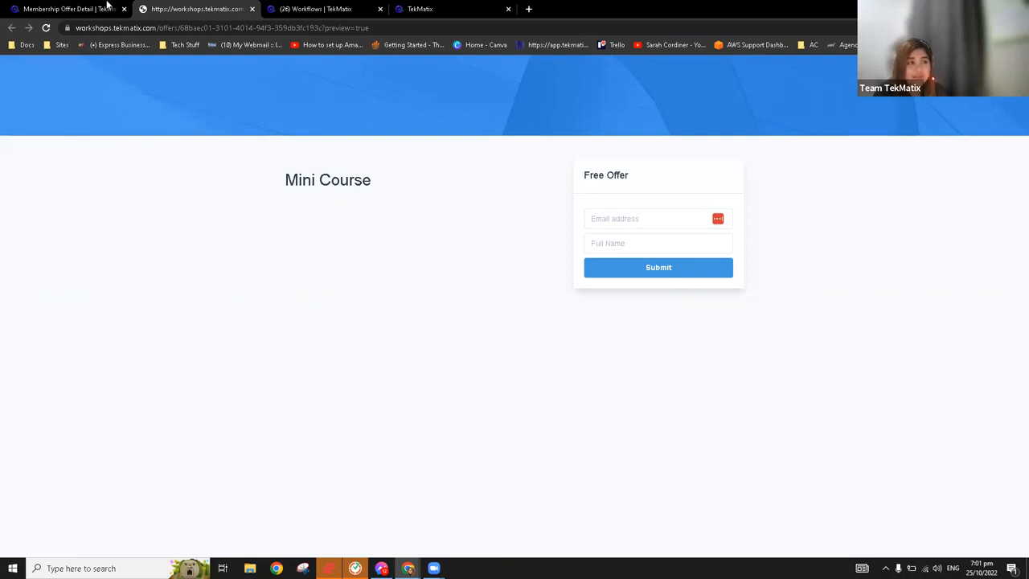
Return from the checkout preview and open the list of membership products
click(107, 7)
mouse_move(322, 66)
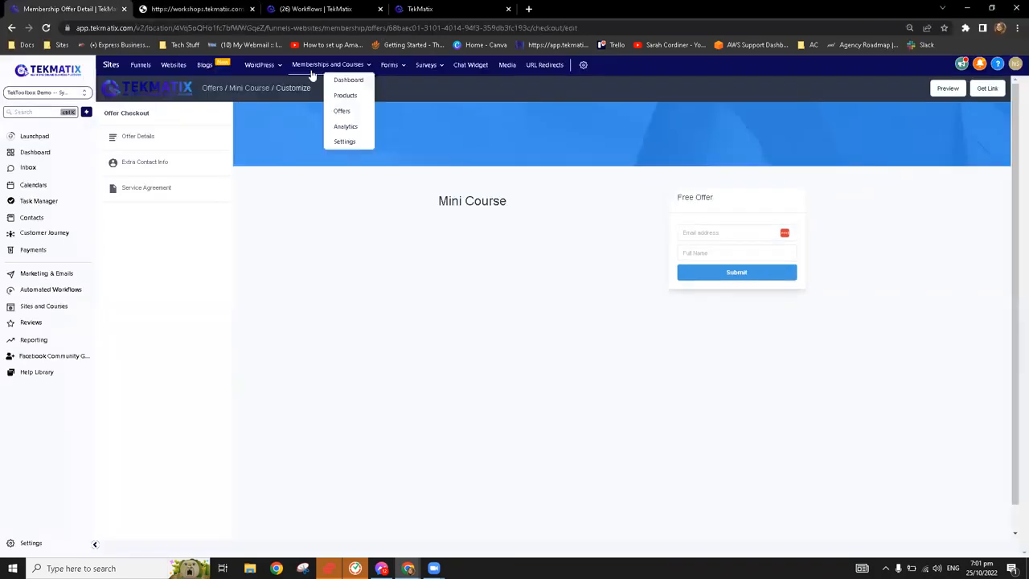
click(351, 97)
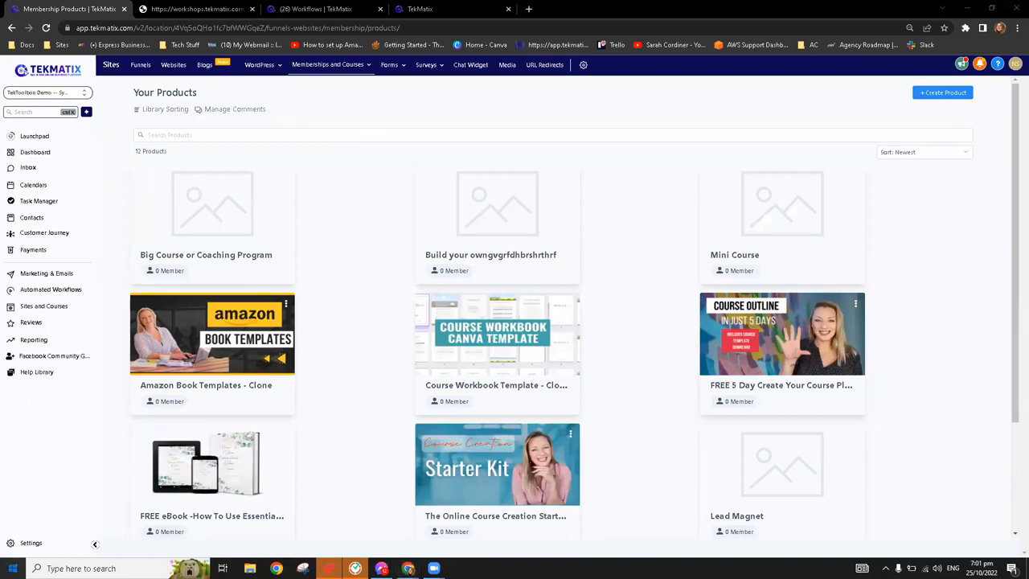
Launch Krisp on the computer and check its microphone and speaker noise cancellation controls
click(13, 568)
text(kri)
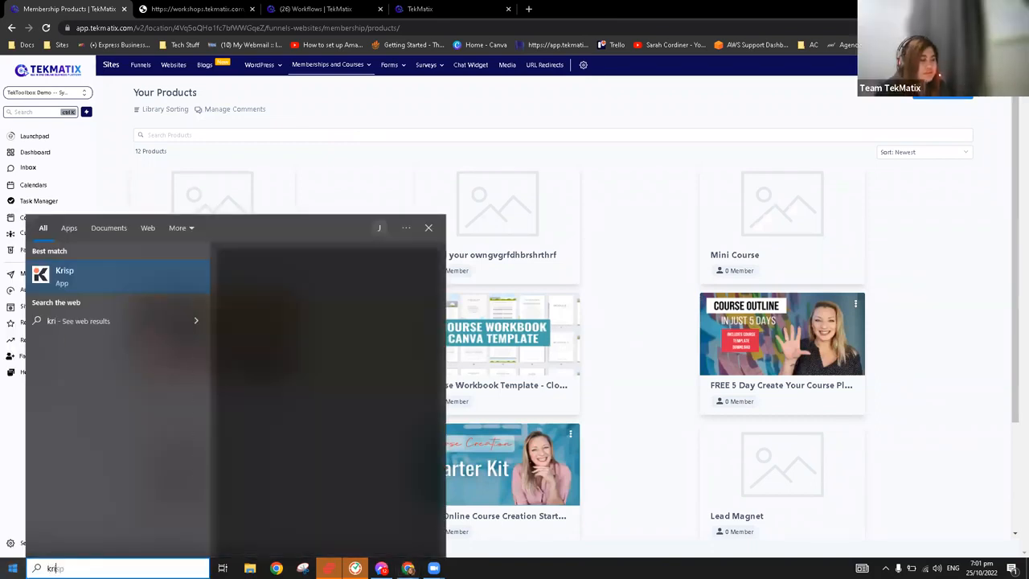
click(98, 275)
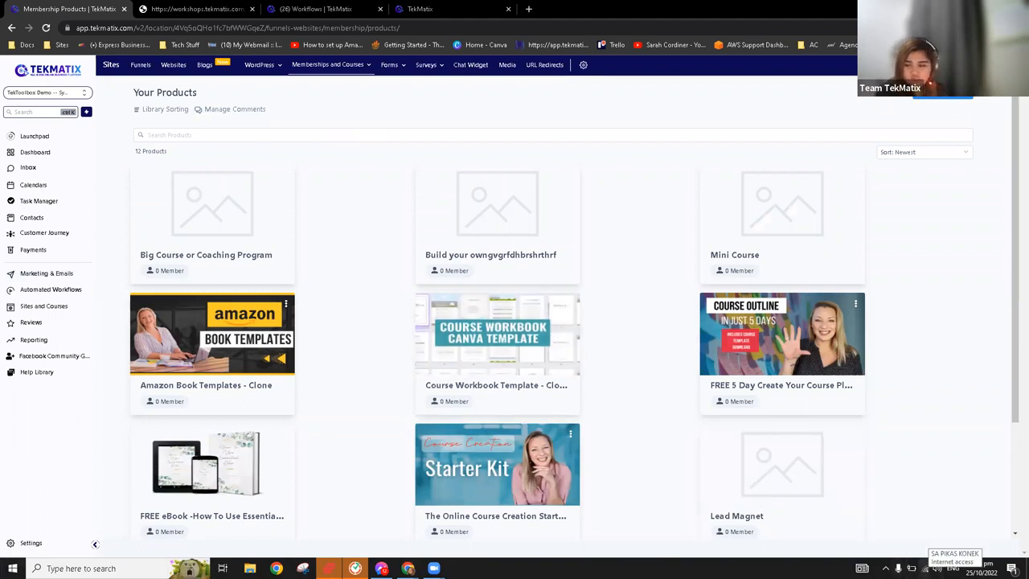
click(885, 567)
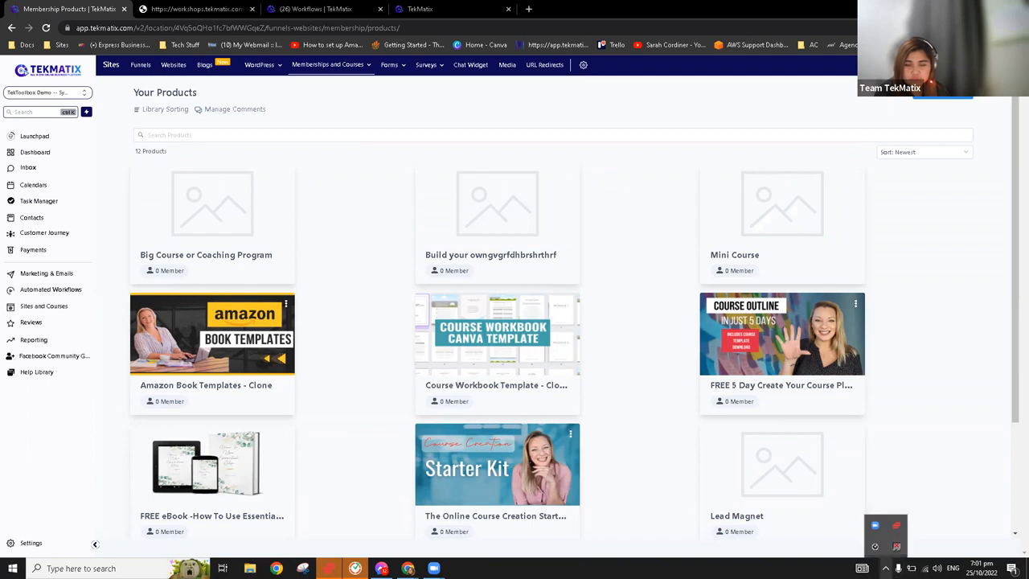
click(897, 550)
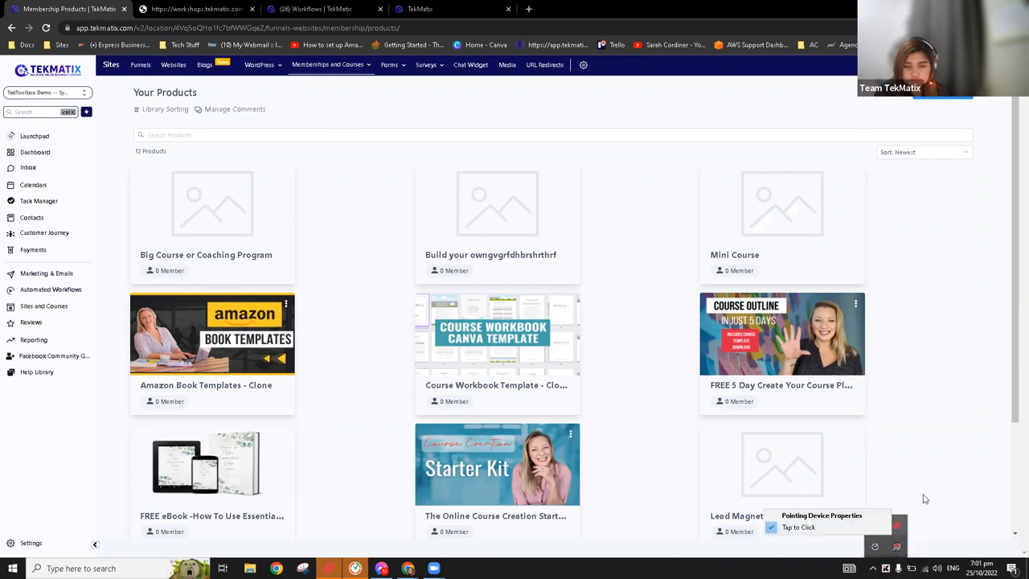
click(950, 442)
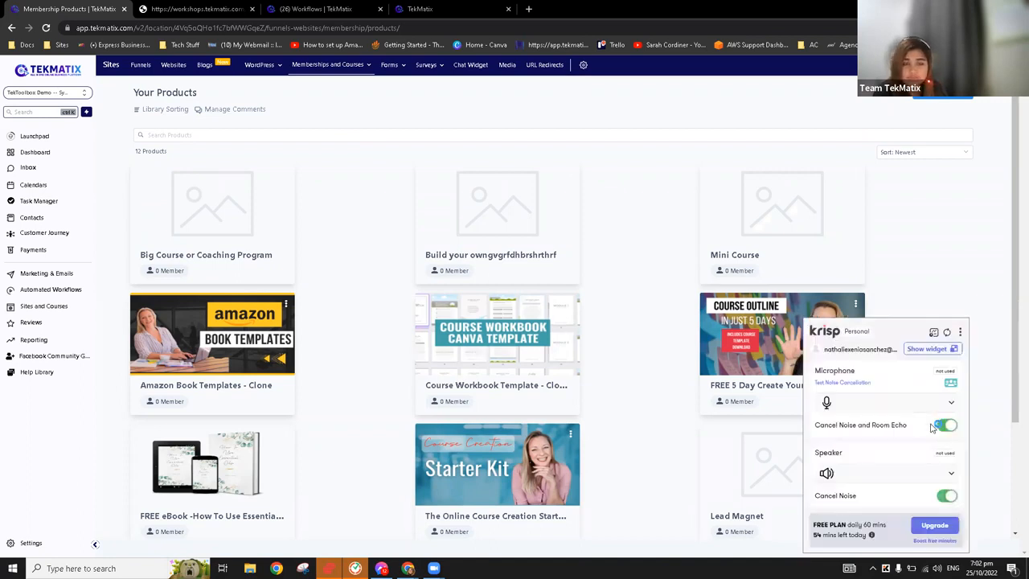
click(992, 347)
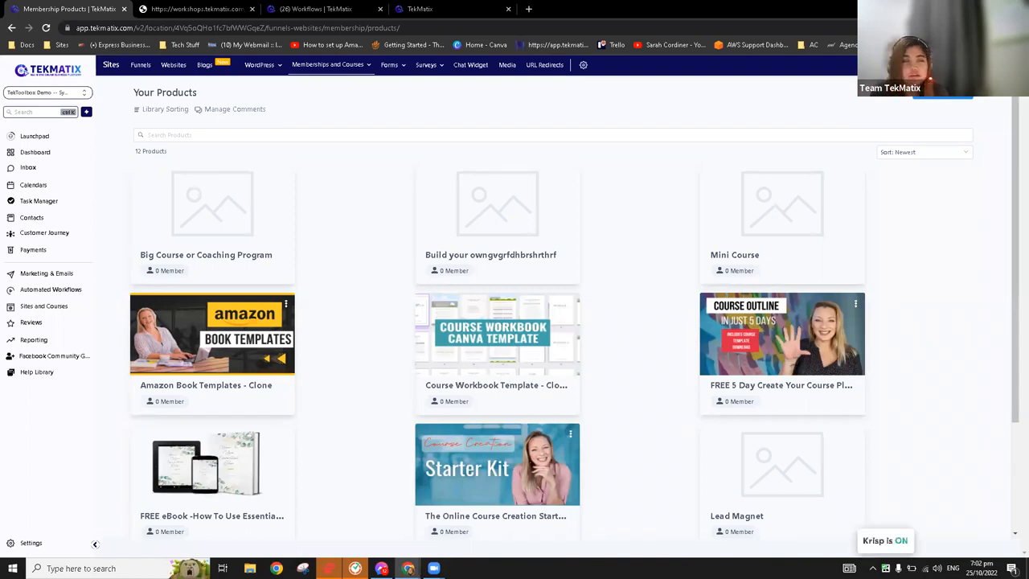
Open the Amazon Book Templates - Clone product, preview its course page, and return to its outline
click(193, 330)
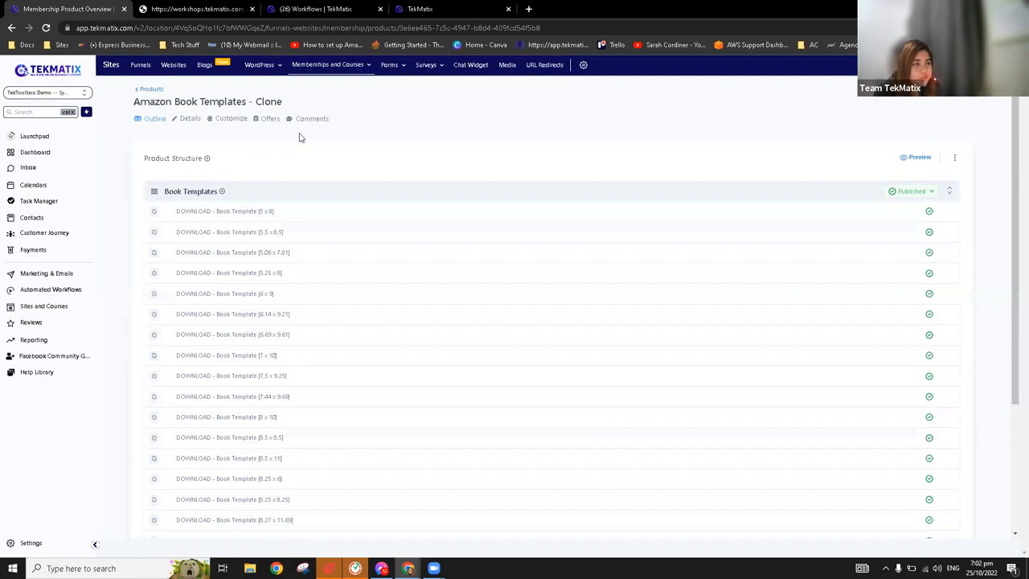
click(923, 159)
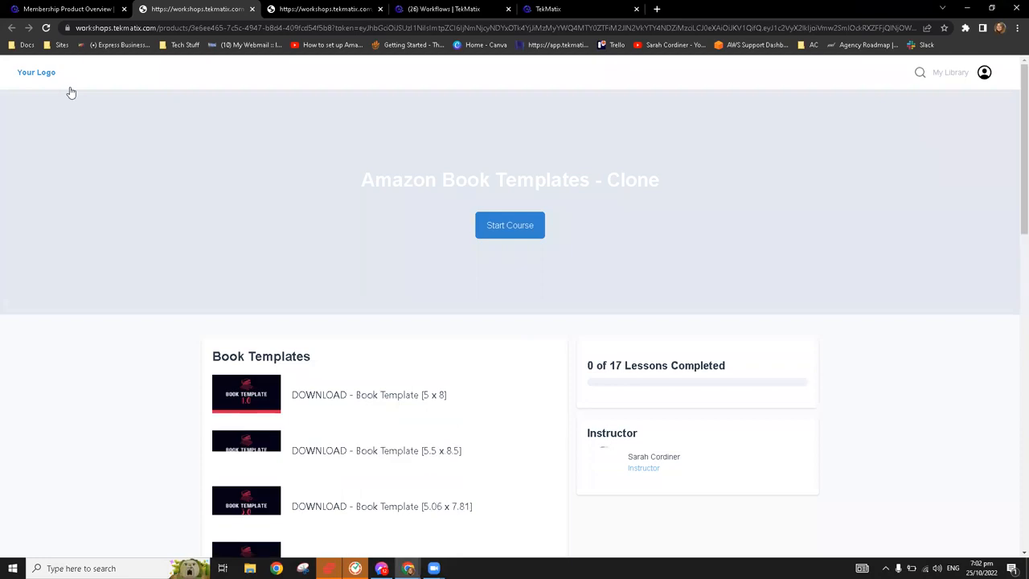
click(89, 8)
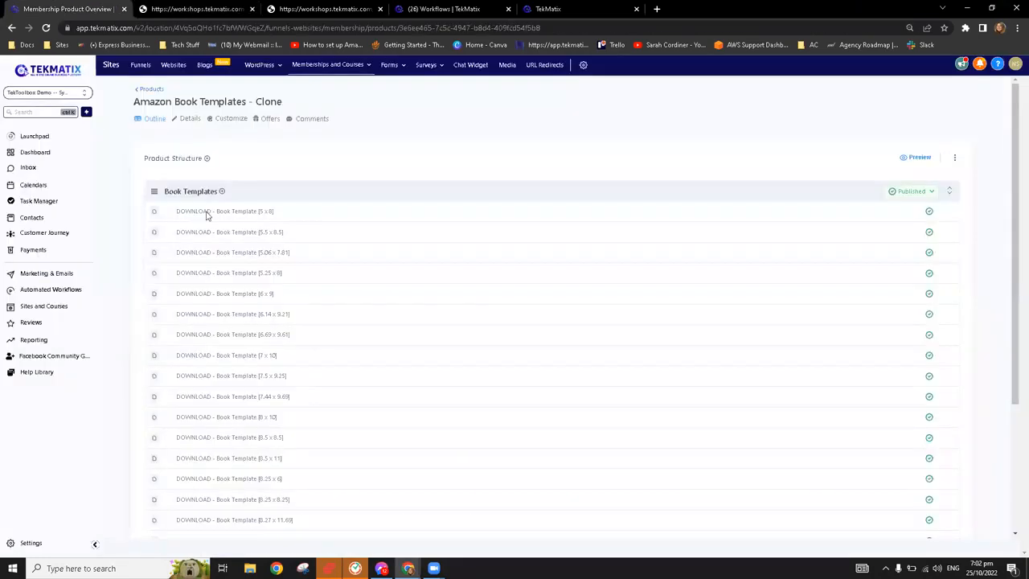
Apply the Classic theme to the Amazon Book Templates - Clone product and open that theme for customization
click(232, 122)
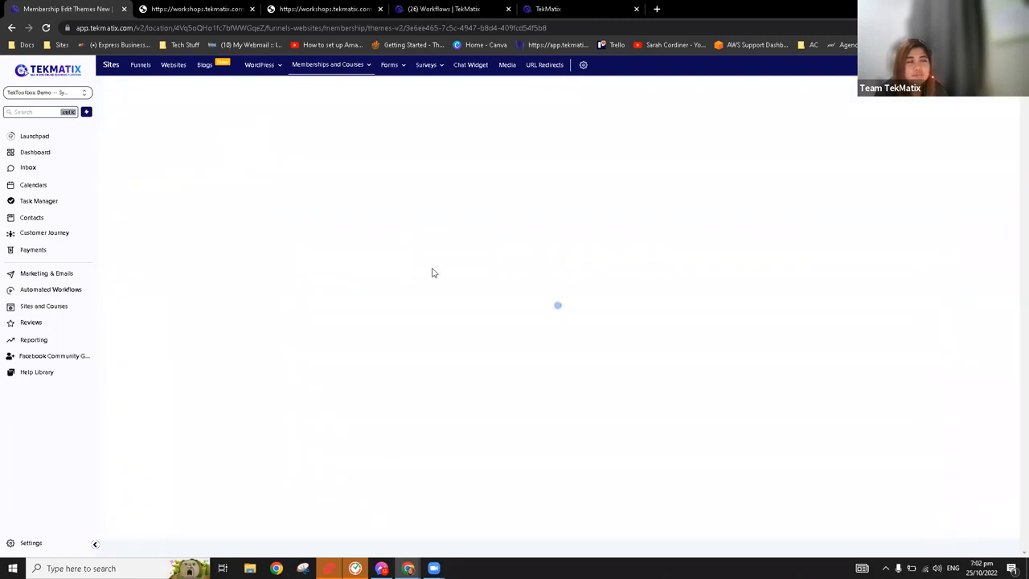
mouse_move(530, 205)
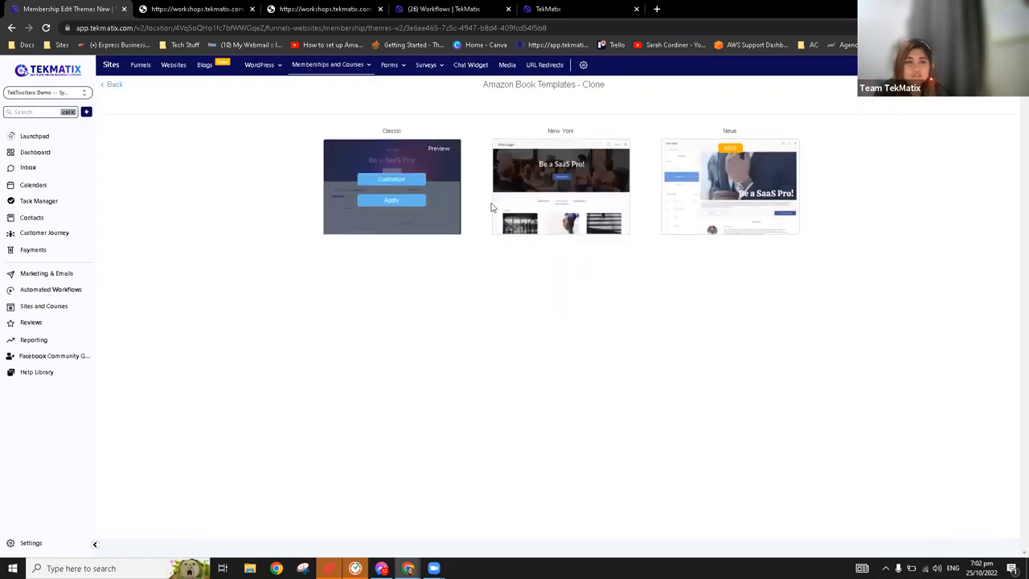
click(404, 201)
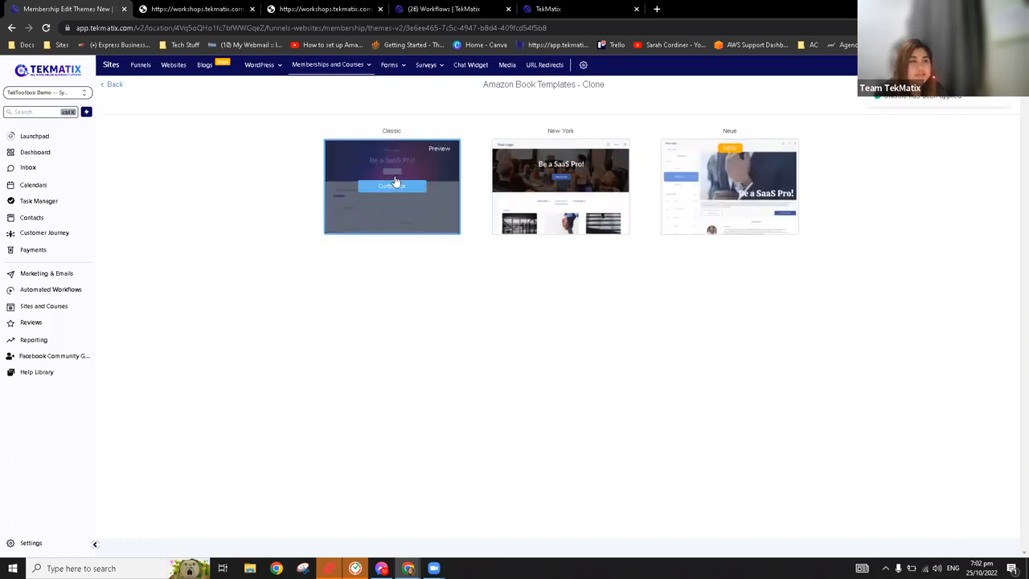
click(391, 185)
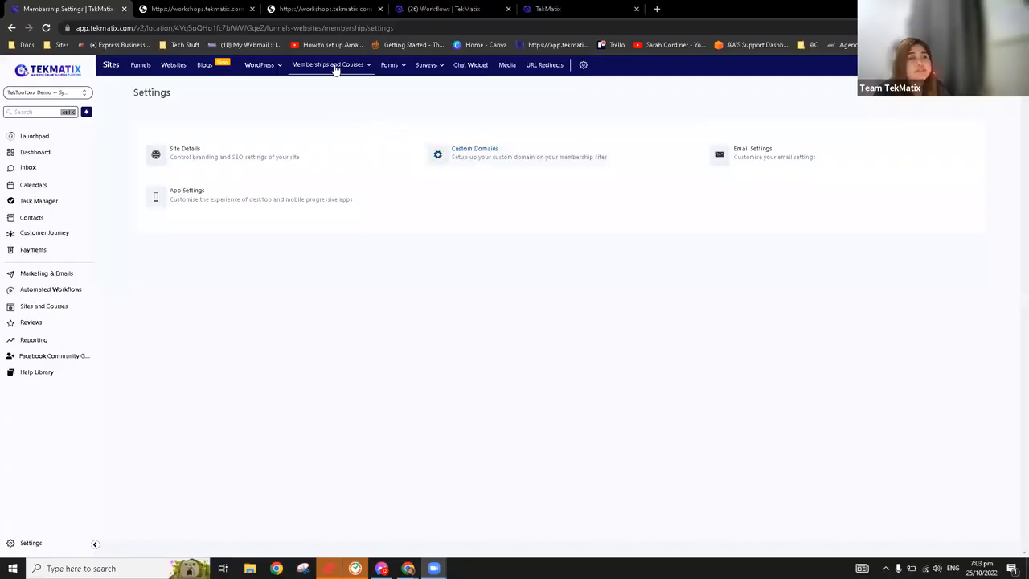
Open the membership Site Details settings and examine the site info, branding and builder options
mouse_move(336, 68)
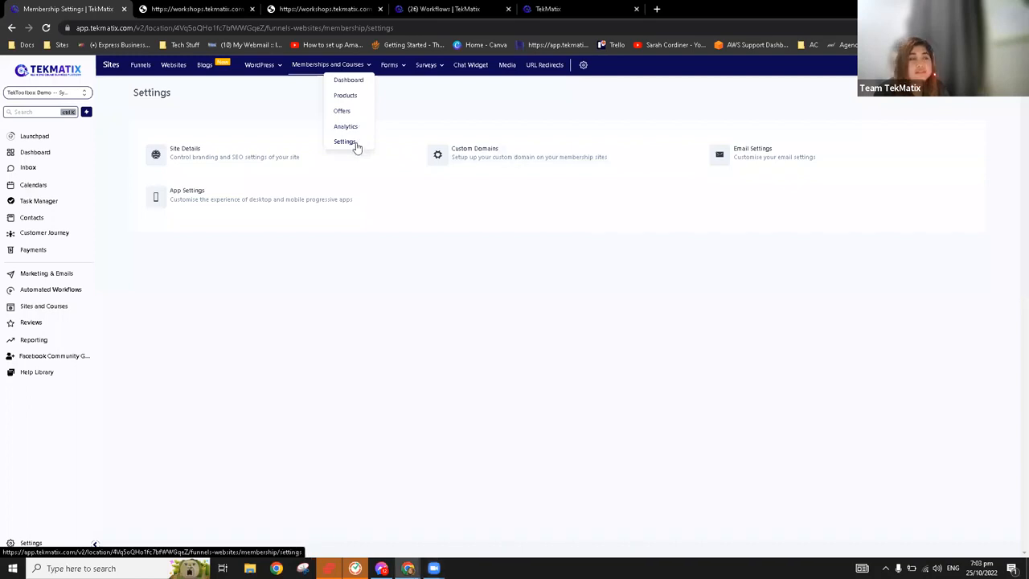
click(243, 164)
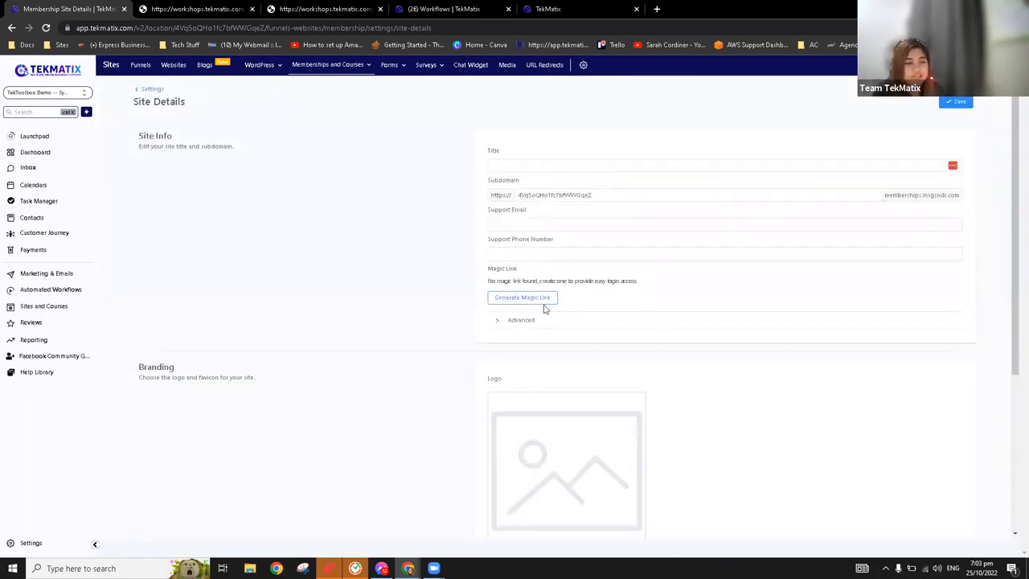
scroll(552, 184, down, 3)
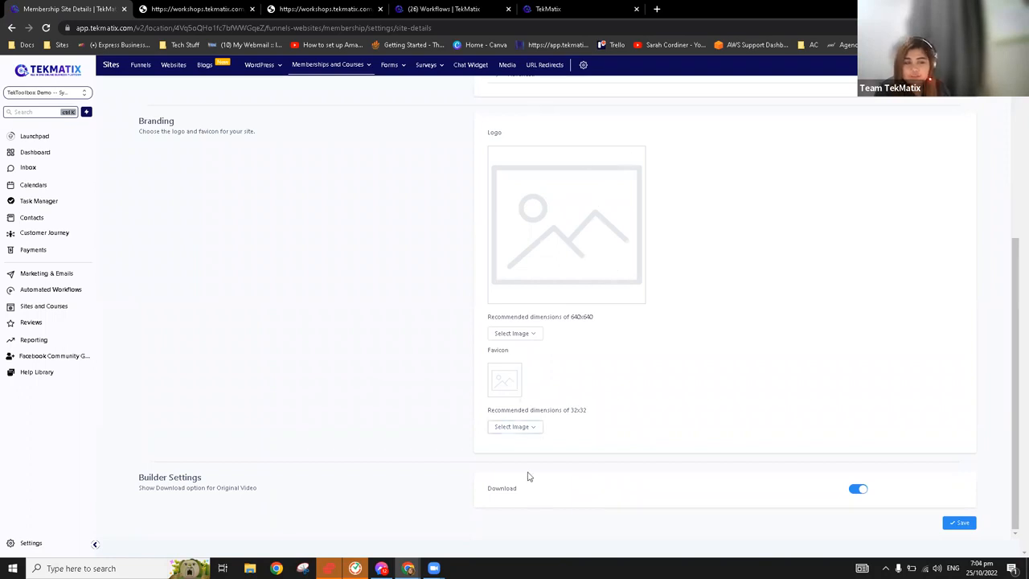
scroll(547, 354, up, 1)
scroll(538, 289, down, 1)
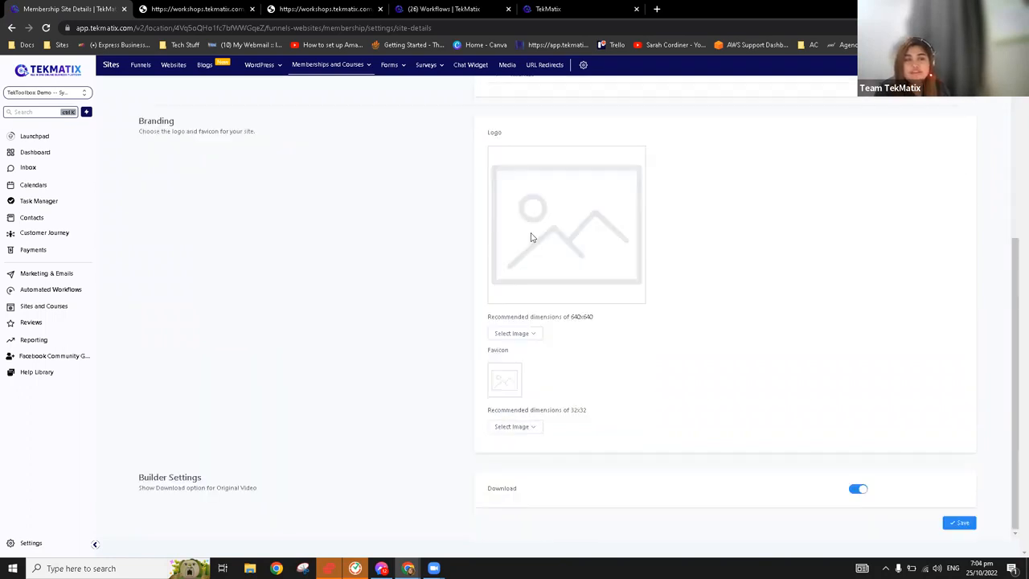
scroll(546, 273, up, 1)
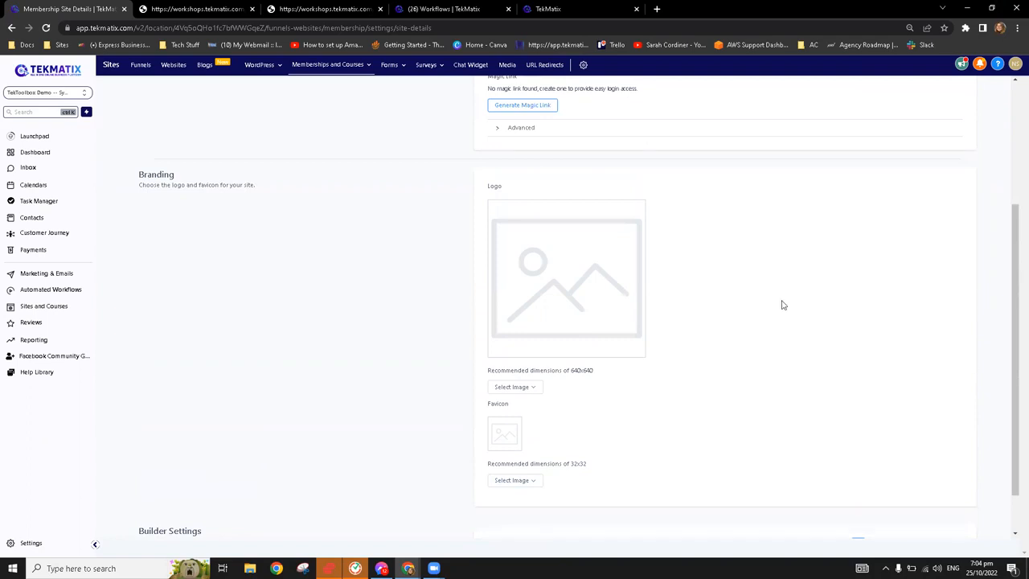
scroll(933, 308, up, 3)
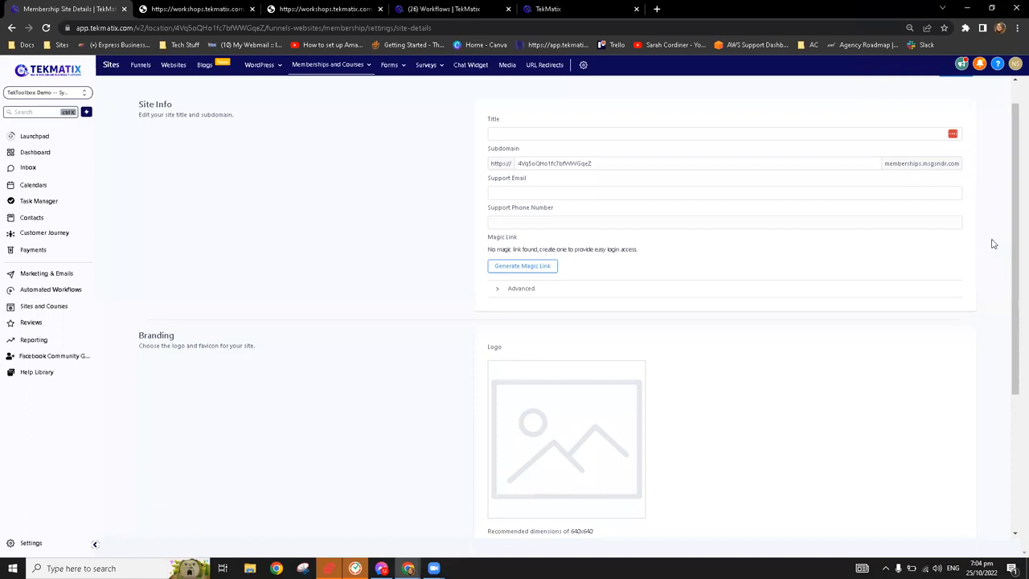
scroll(994, 246, up, 2)
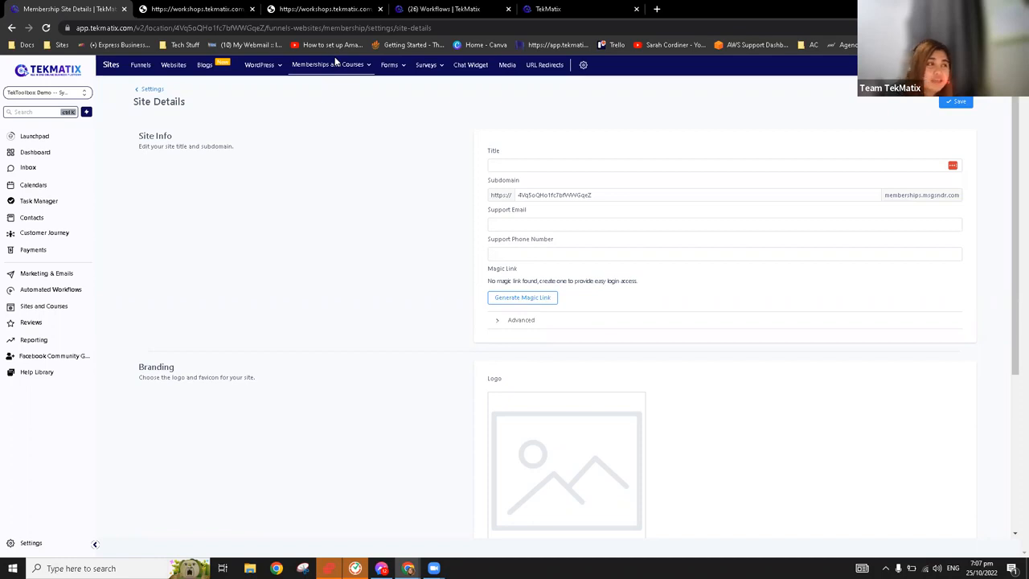
Open the membership Custom Domains settings and examine the connected domain and its DNS record instructions
mouse_move(338, 71)
click(344, 143)
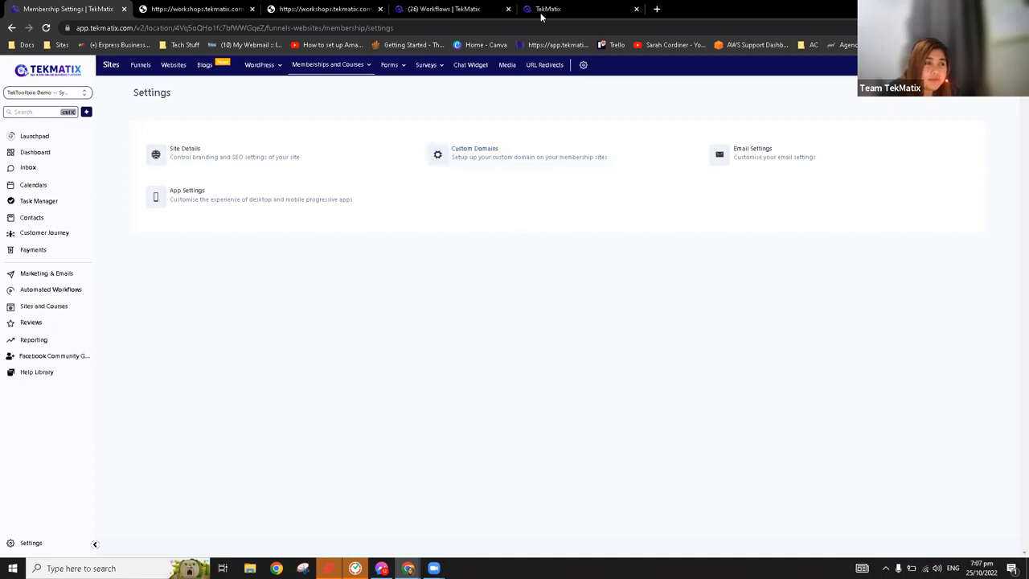
click(499, 154)
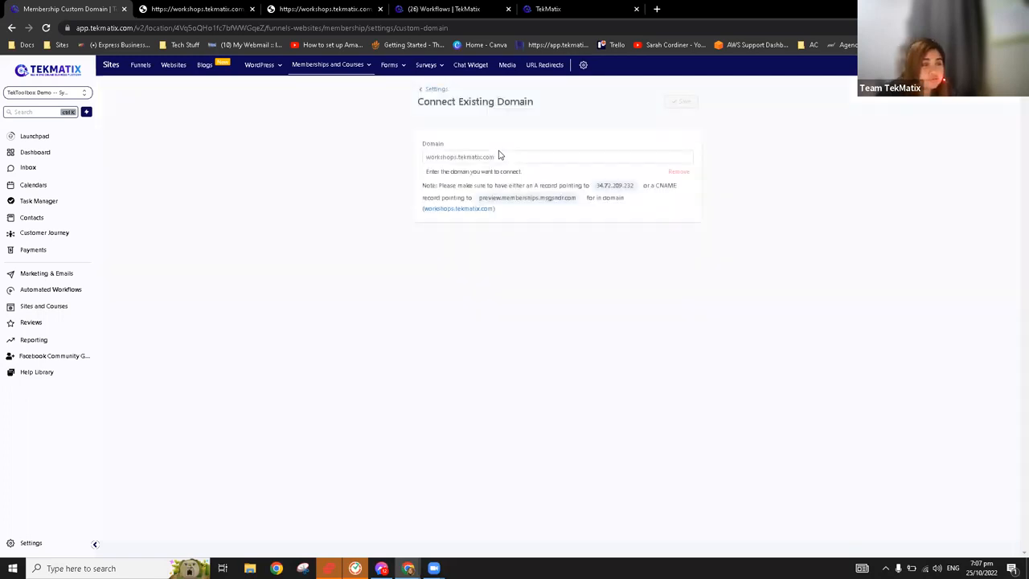
click(501, 155)
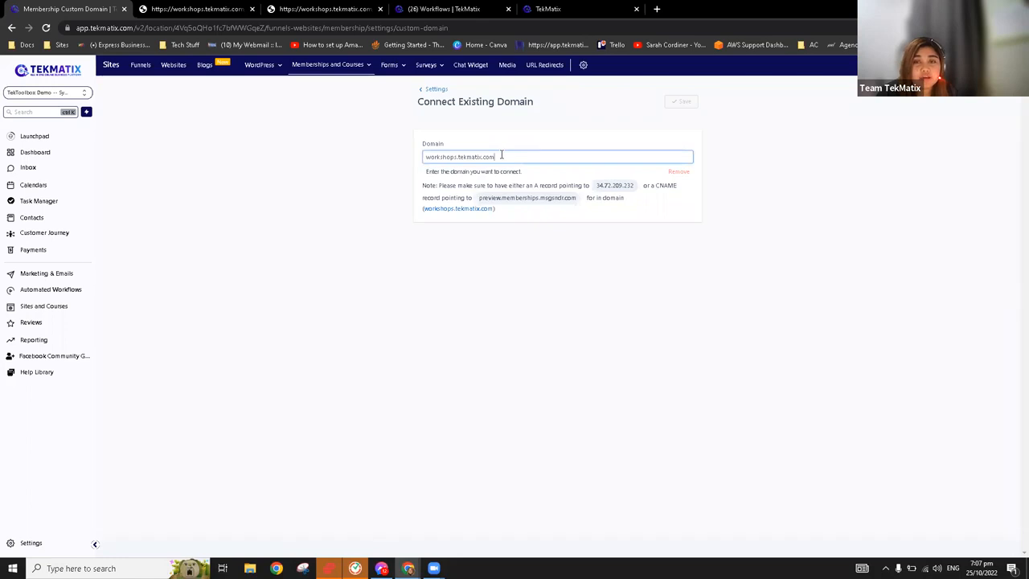
Open the account-level Domains settings to view the domain list and where a new domain is added
click(34, 544)
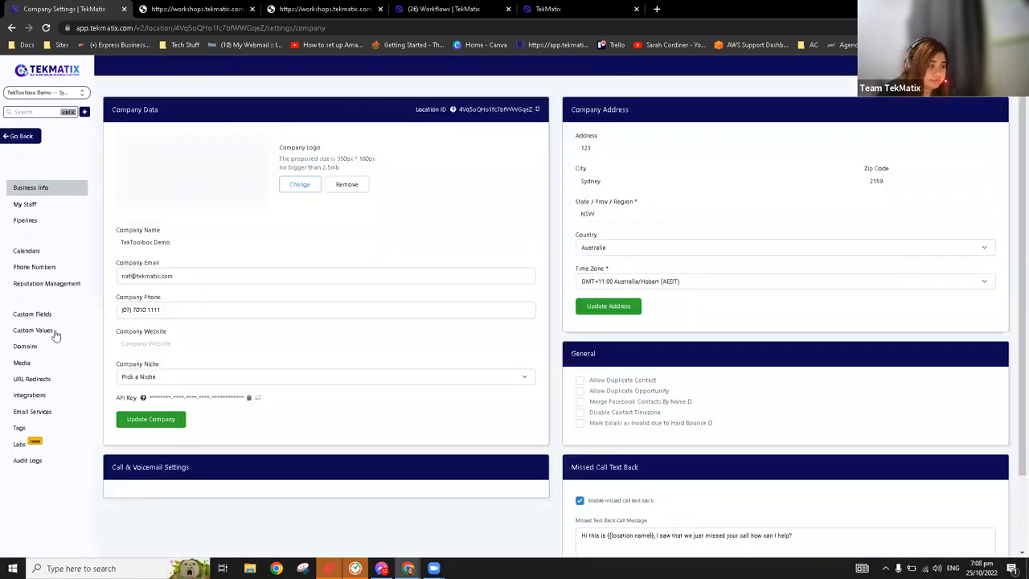
click(46, 350)
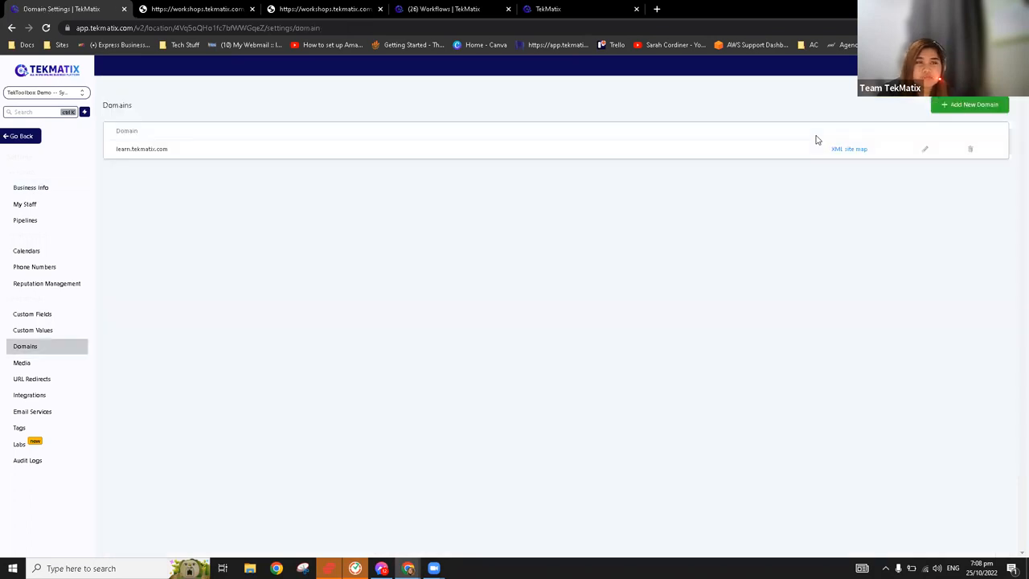
click(950, 133)
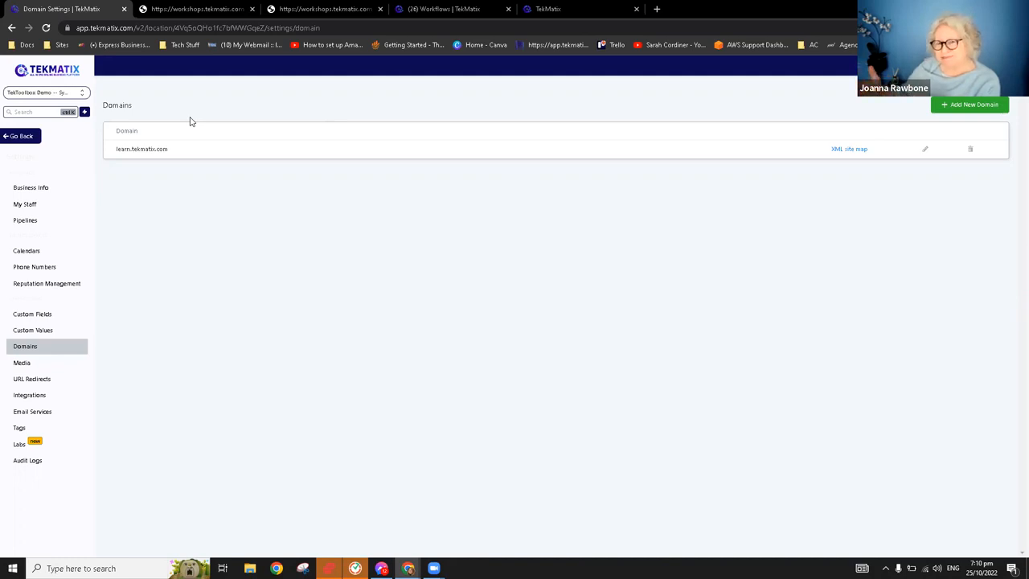
Leave the account settings and go back to the memberships product list
click(25, 142)
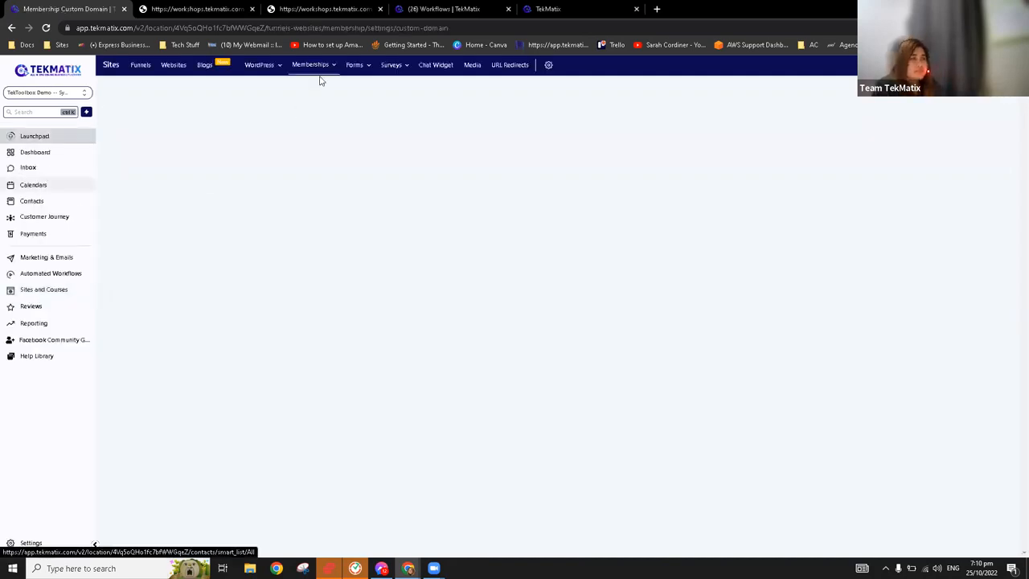
click(330, 65)
click(351, 96)
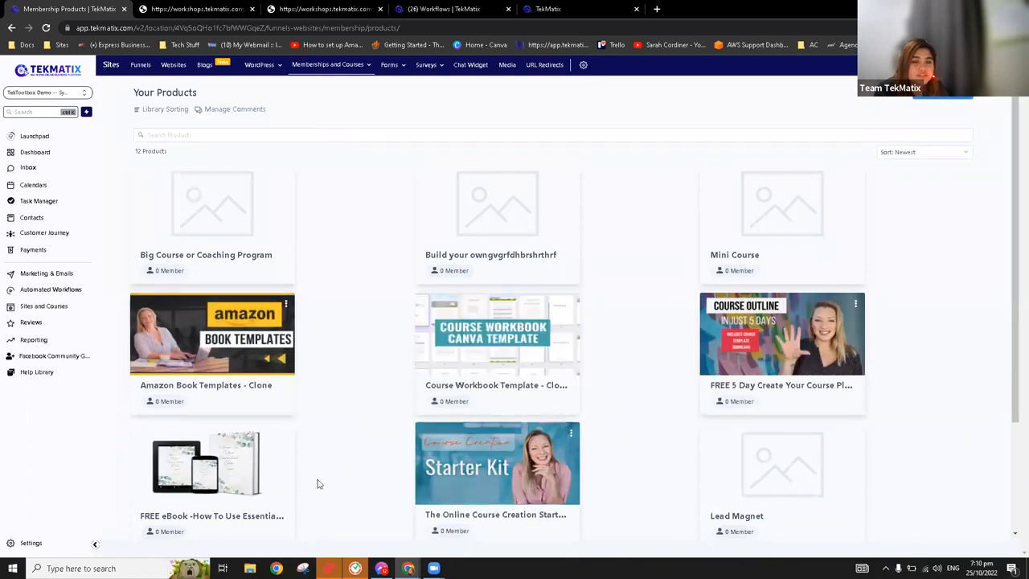
Open the Amazon Book Templates - Clone product and look through its lesson outline
scroll(377, 370, down, 2)
scroll(482, 501, up, 2)
click(226, 341)
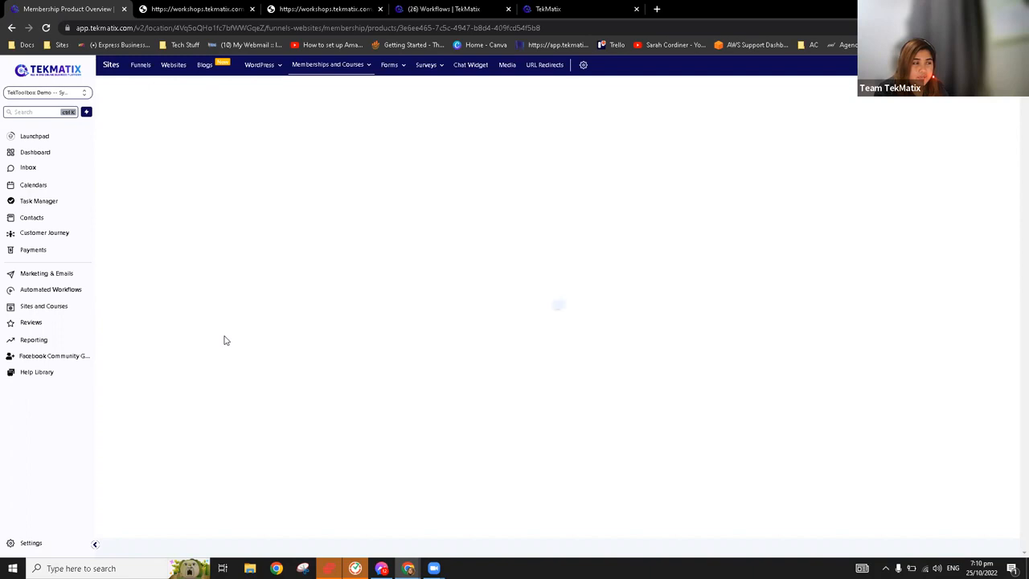
scroll(346, 258, down, 3)
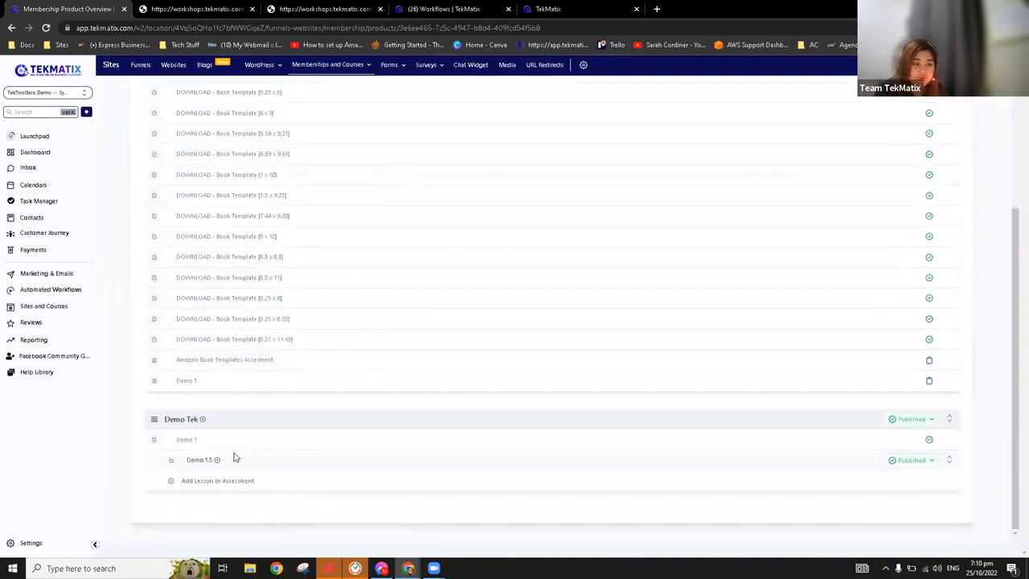
scroll(281, 462, up, 3)
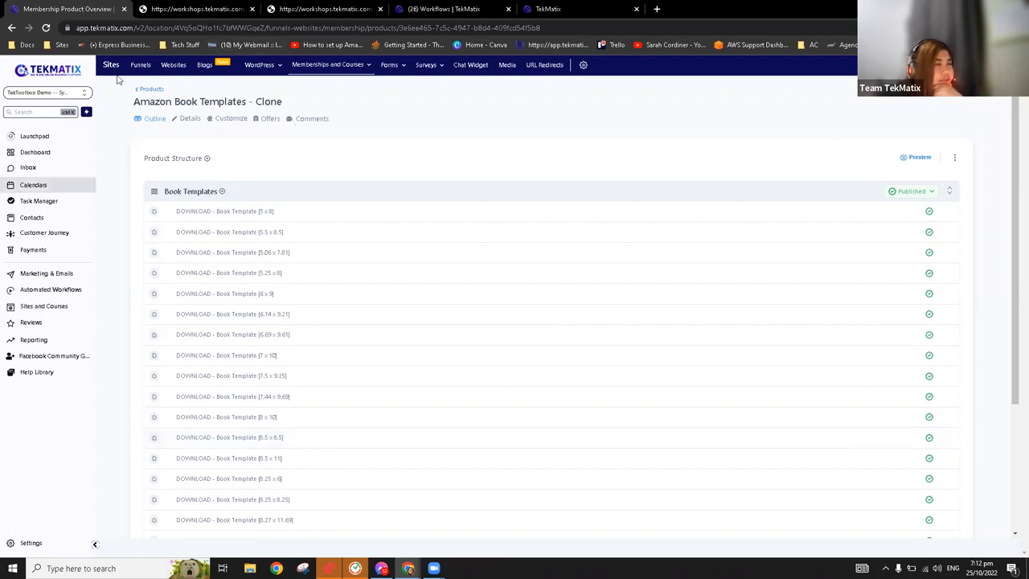
View the membership offers list, and return to the products list to look through the available products
click(310, 71)
click(344, 112)
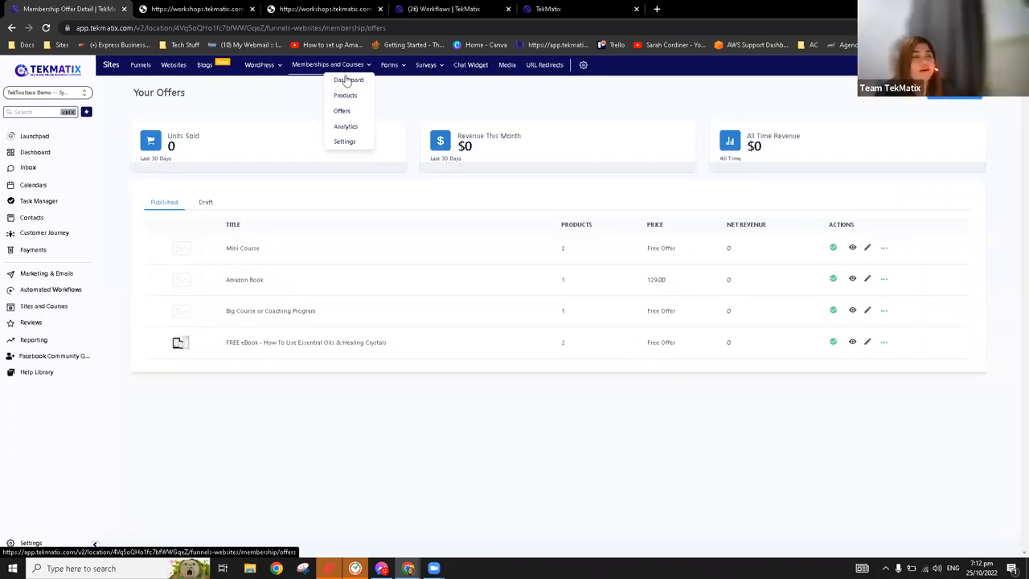
click(352, 97)
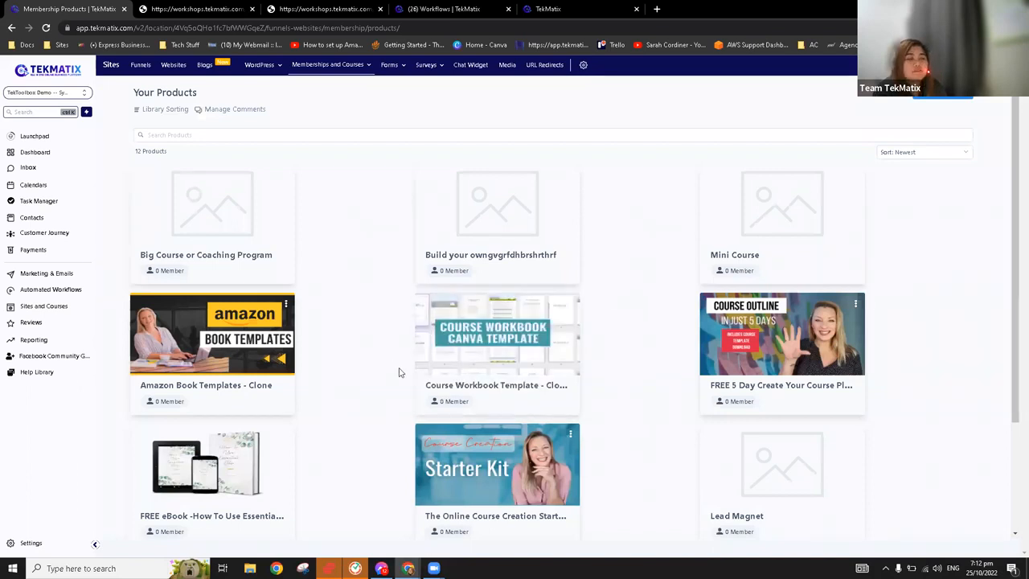
scroll(348, 279, down, 1)
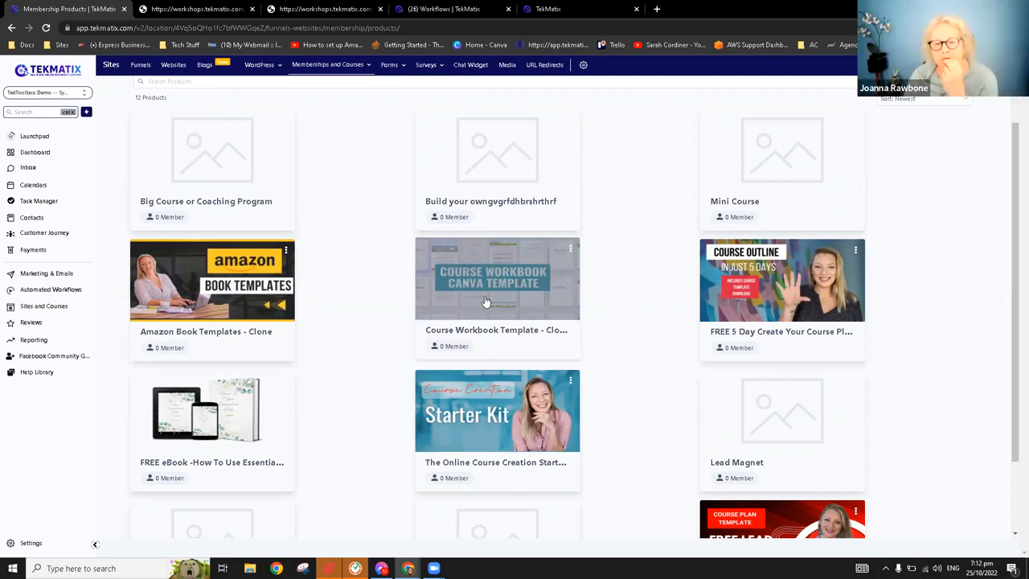
scroll(485, 302, down, 1)
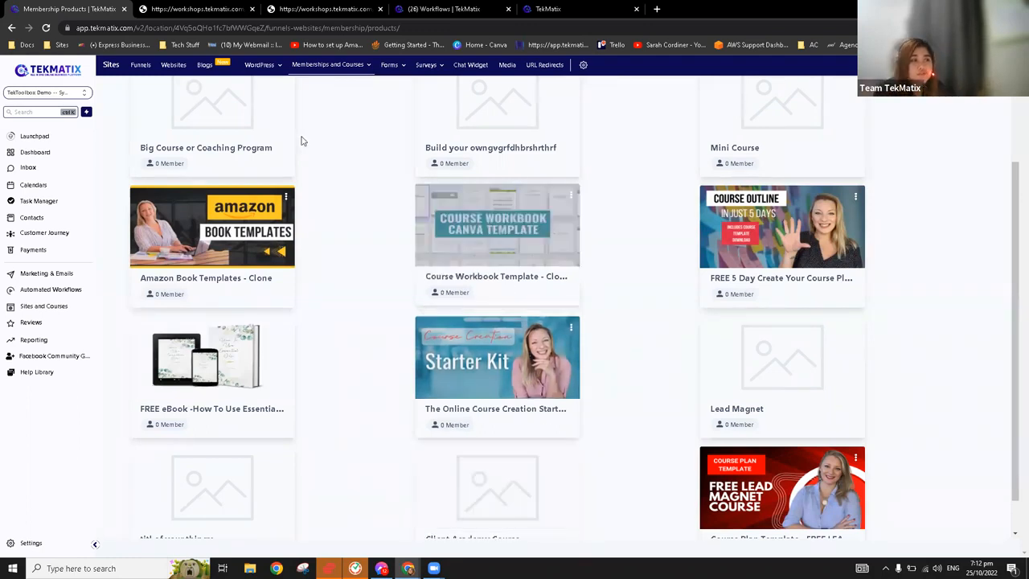
Start a new membership offer with the title "Membership 1"
mouse_move(333, 65)
click(344, 112)
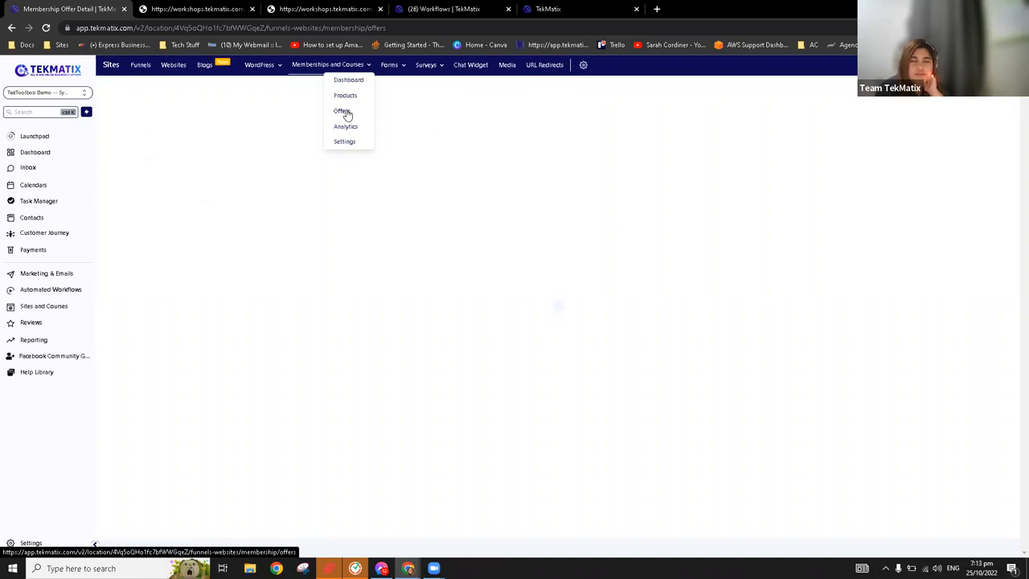
click(957, 104)
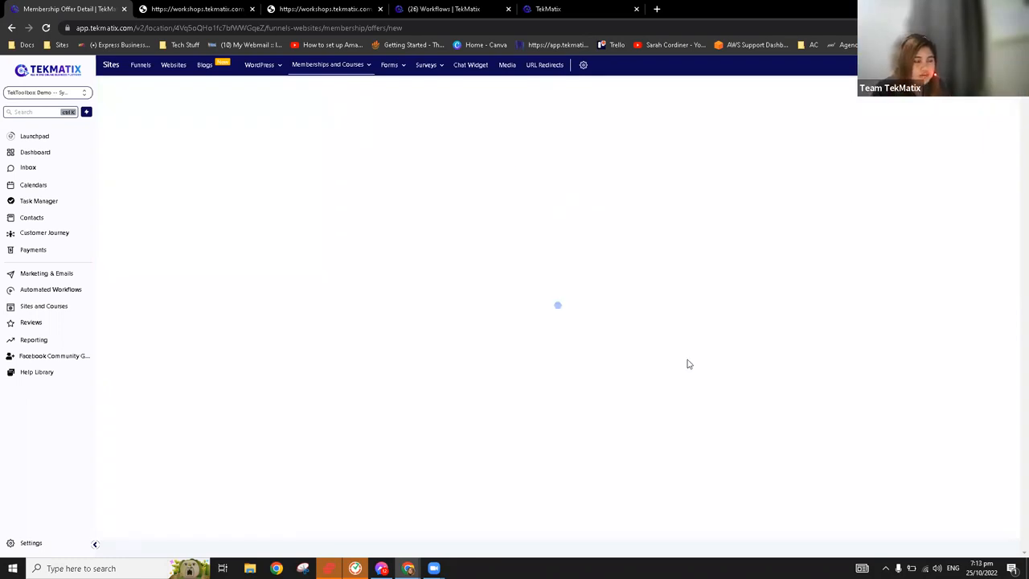
click(528, 165)
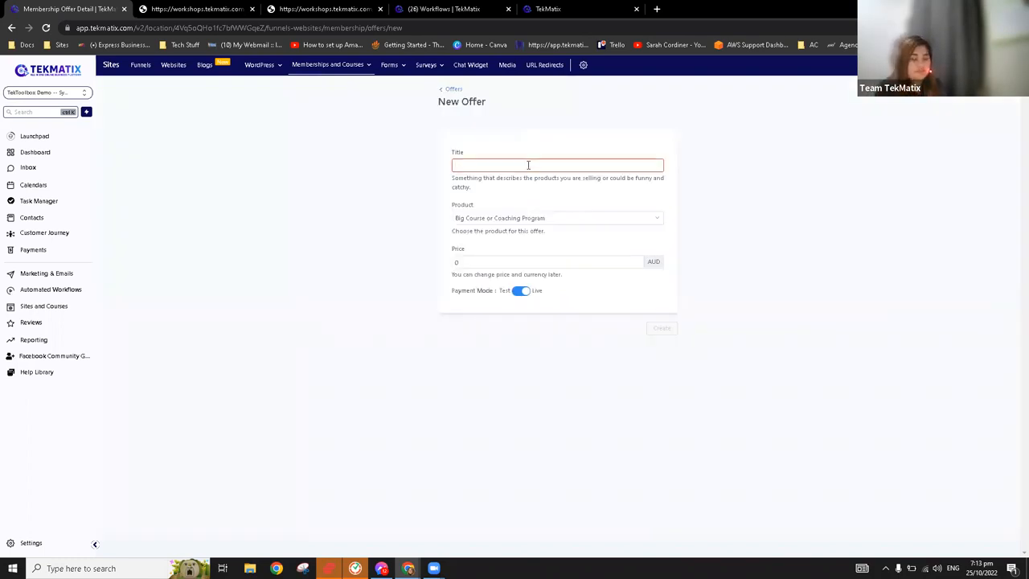
text(Memberd)
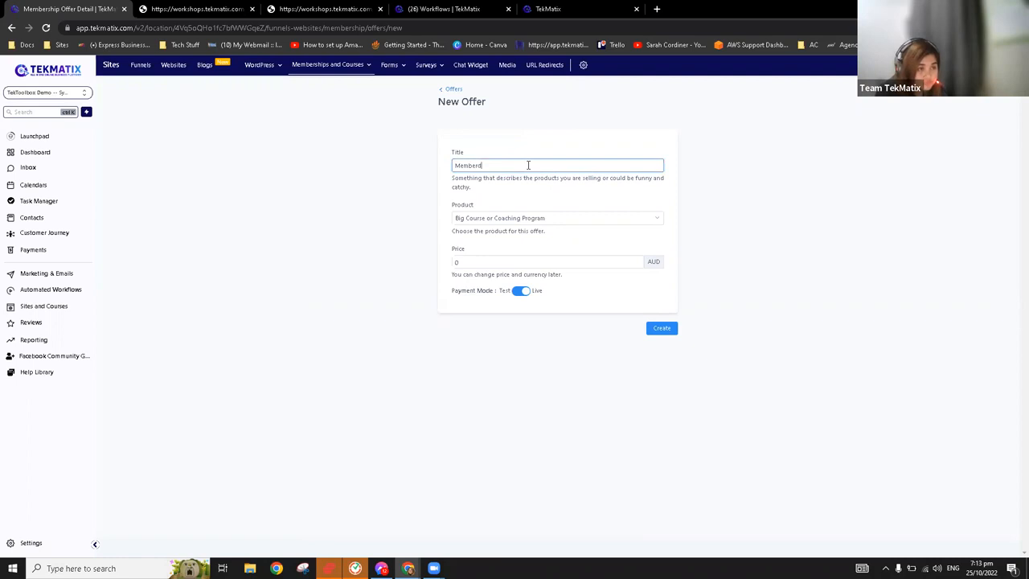
key(BackSpace)
key(BackSpace)
key(BackSpace)
text(rship)
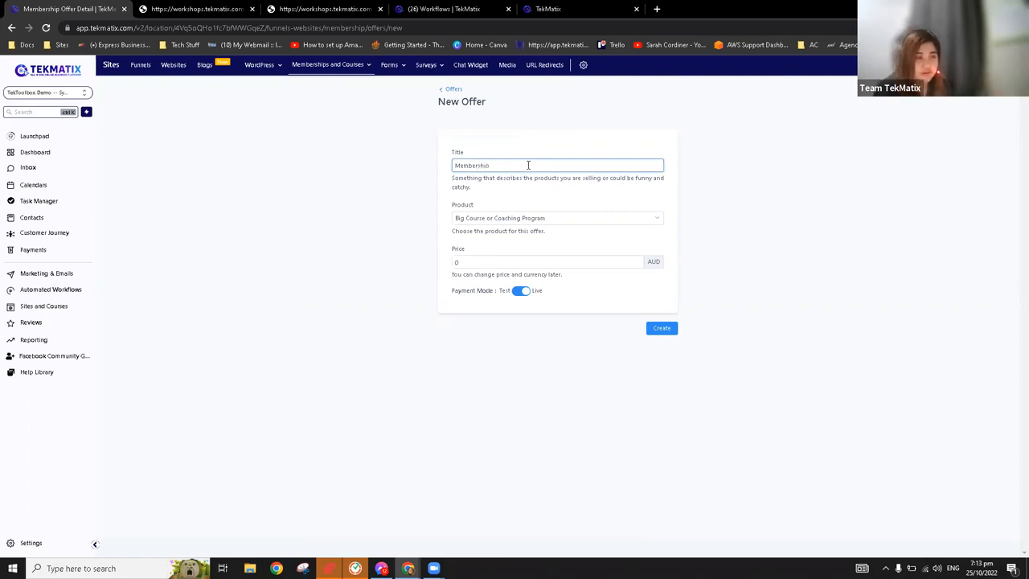
text( 1)
Create the offer with Big Course or Coaching Program as its product and a price of 10 AUD
click(519, 222)
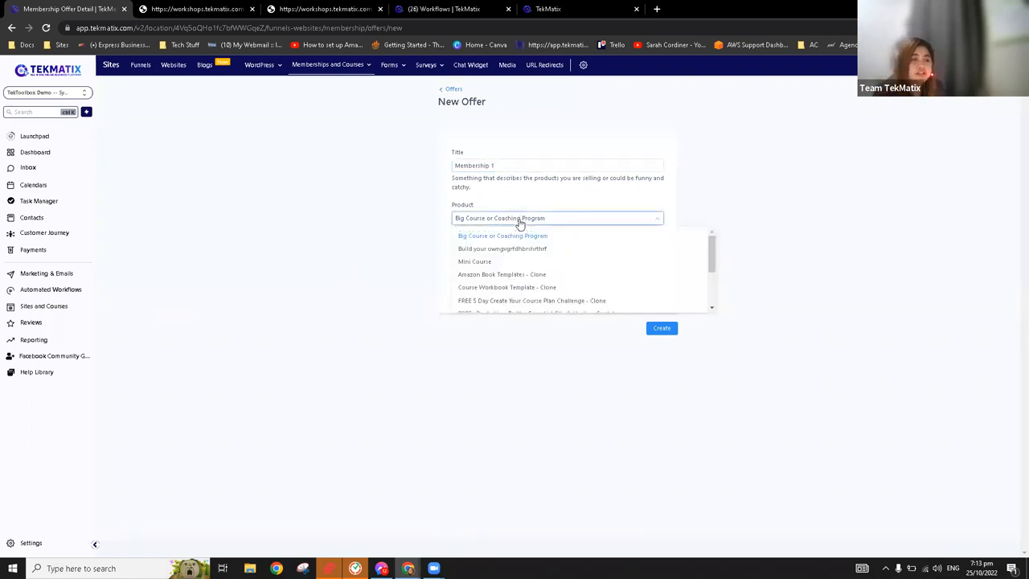
click(503, 237)
click(493, 261)
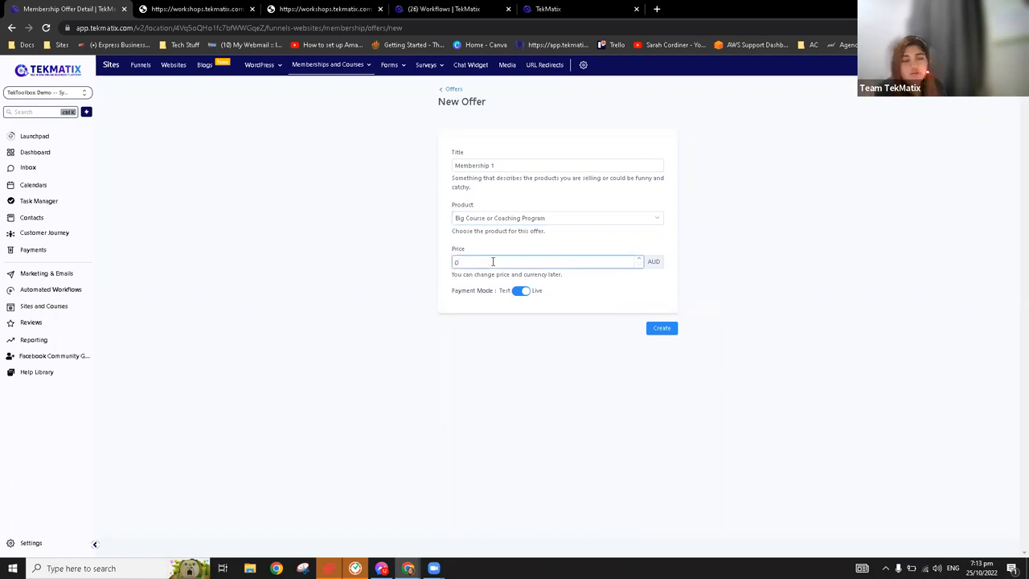
key(BackSpace)
text(10)
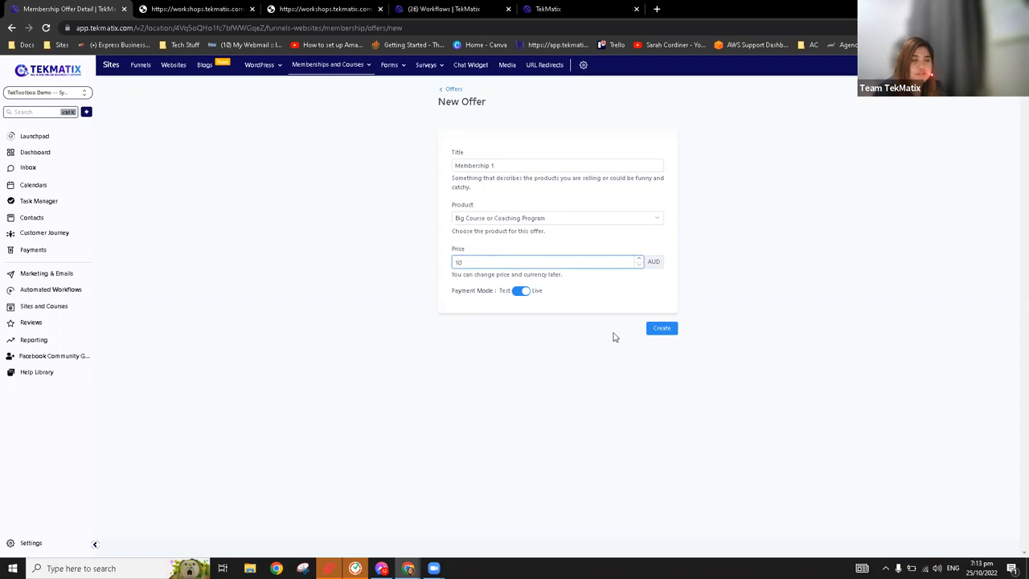
click(659, 330)
click(659, 328)
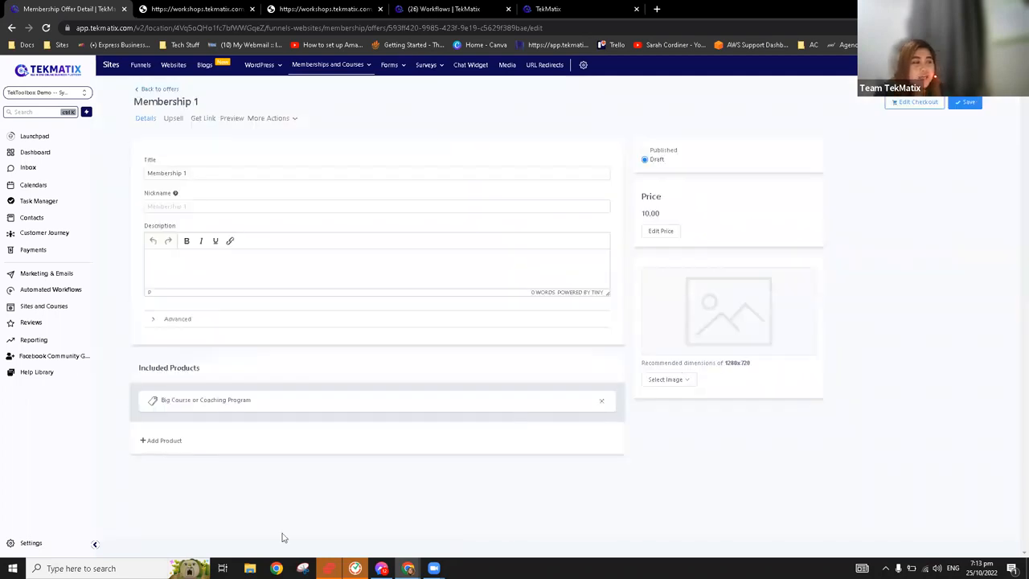
Add Course Workbook Template - Clone and the FREE eBook on essential oils to the offer, save it and return to the offers list
click(169, 443)
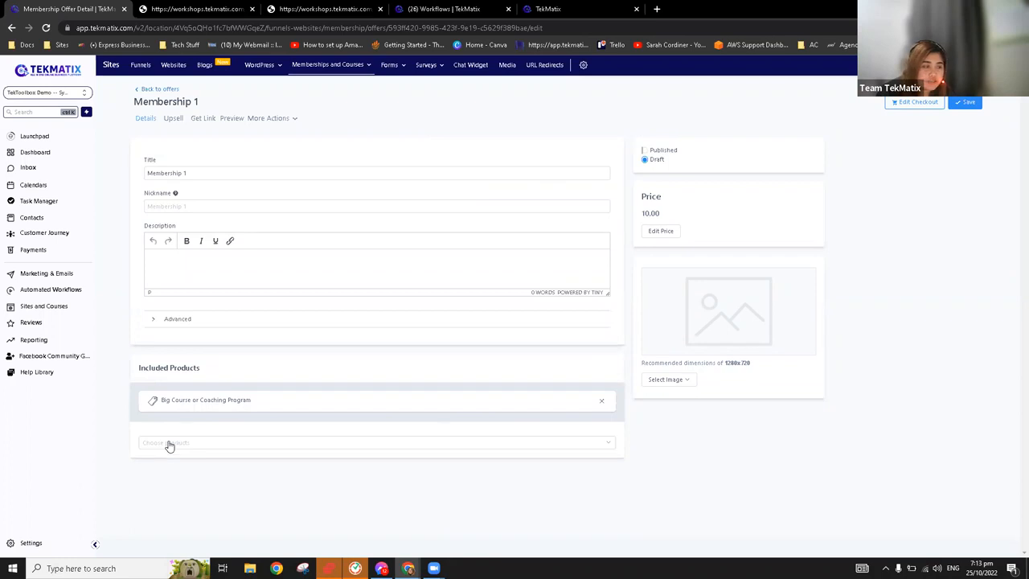
click(411, 447)
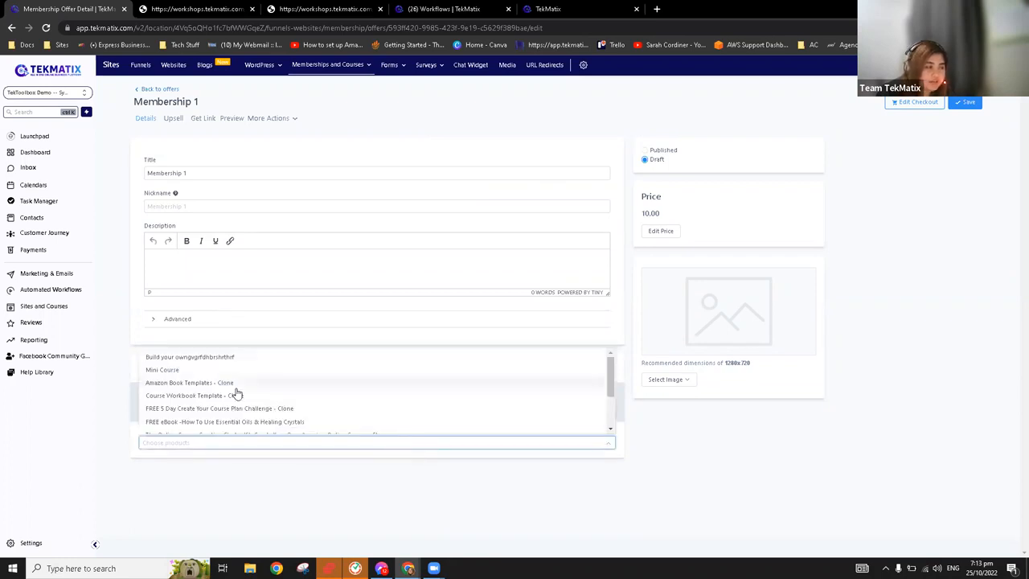
click(238, 395)
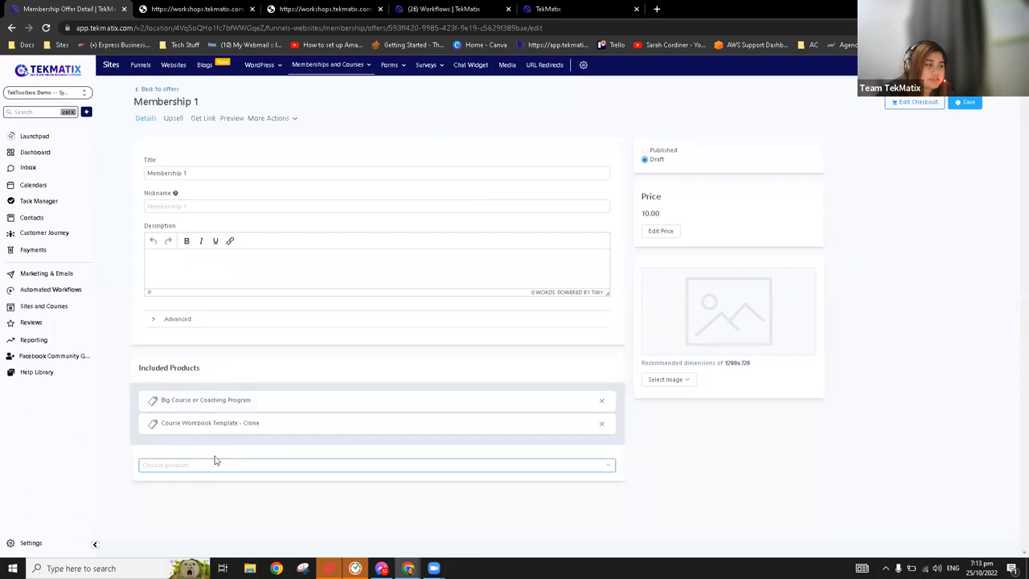
click(228, 433)
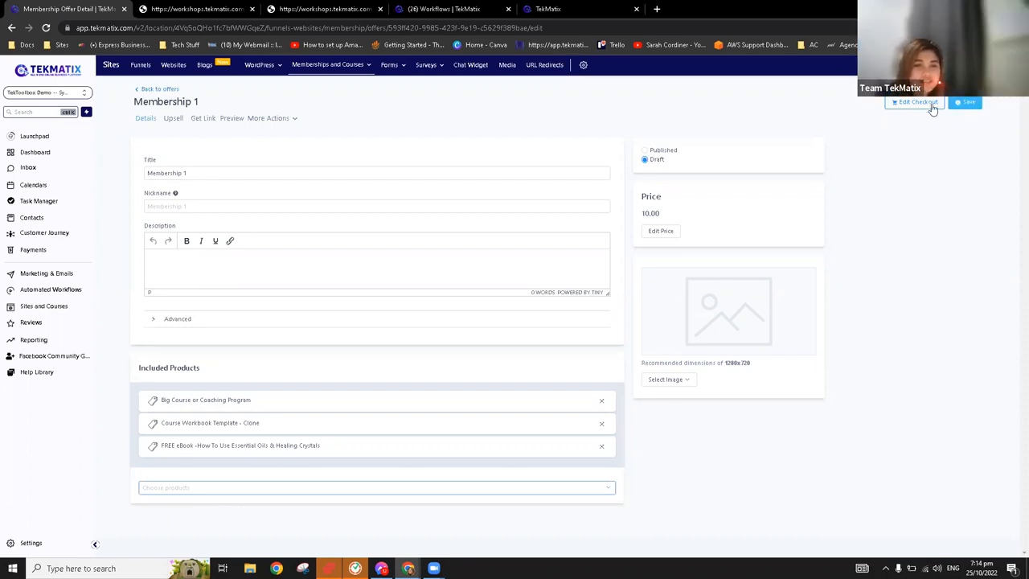
click(967, 108)
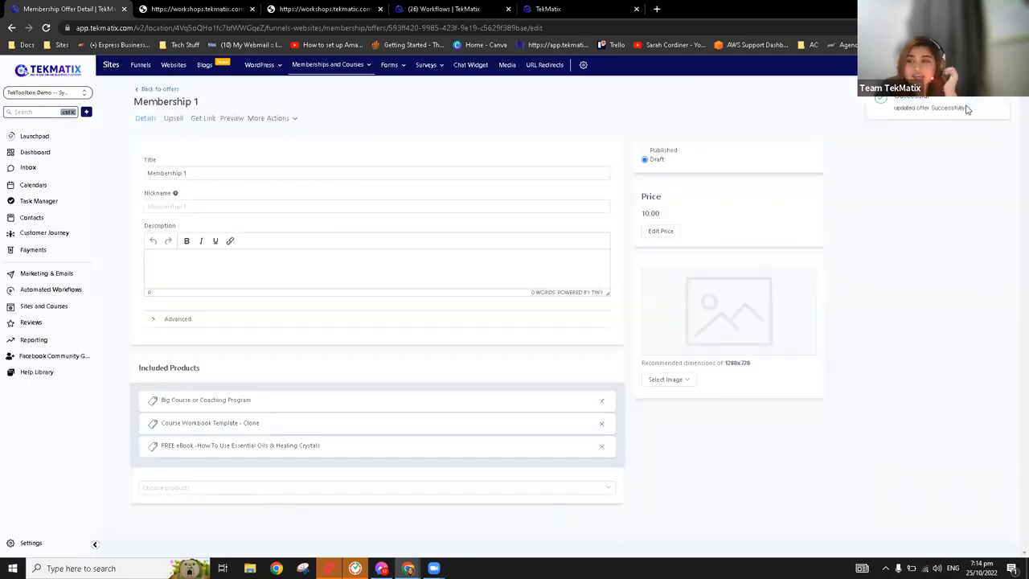
click(156, 90)
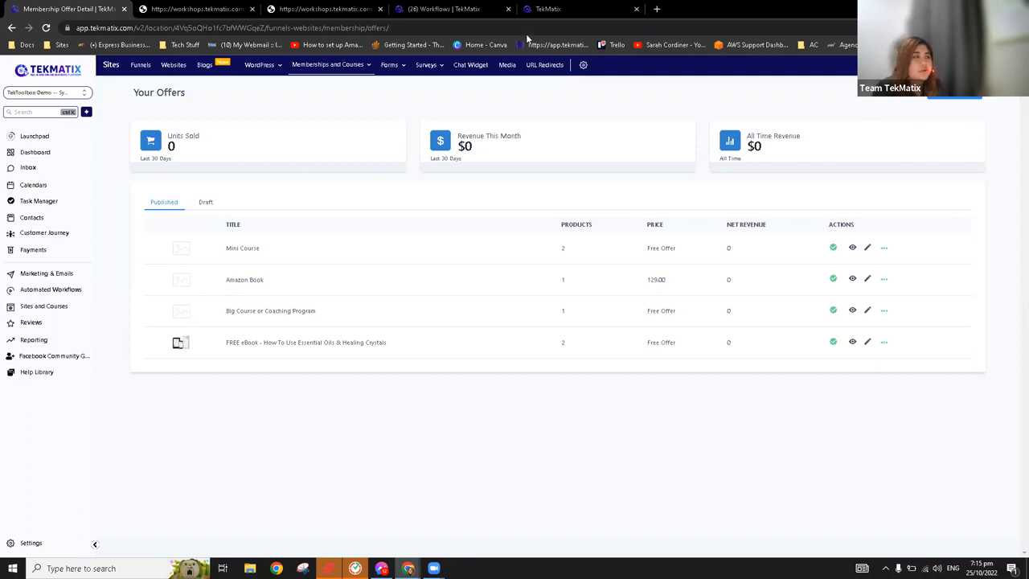
Switch to the TekMatix website's home page and open its chat widget
click(542, 10)
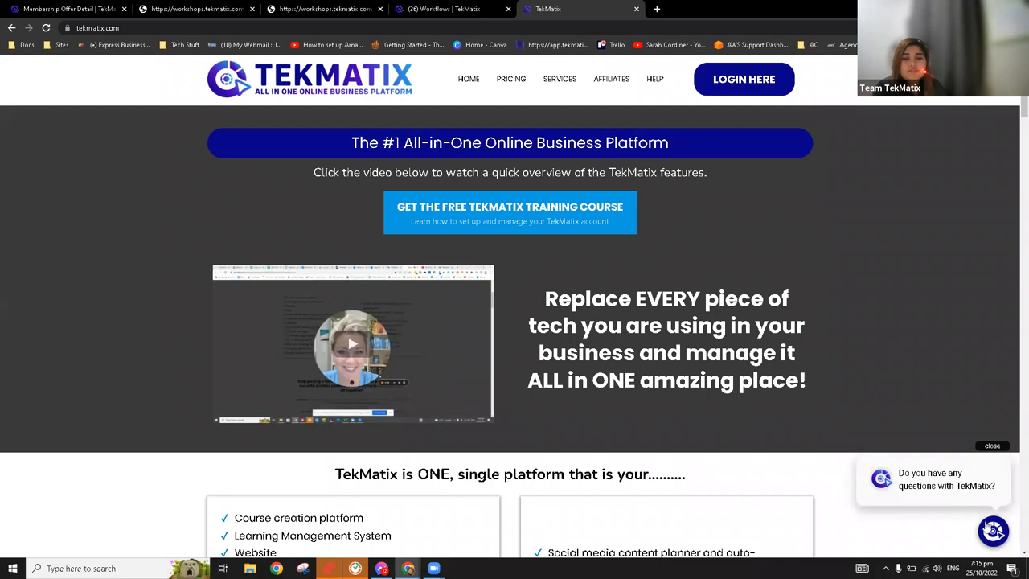
scroll(839, 422, down, 2)
scroll(840, 421, down, 2)
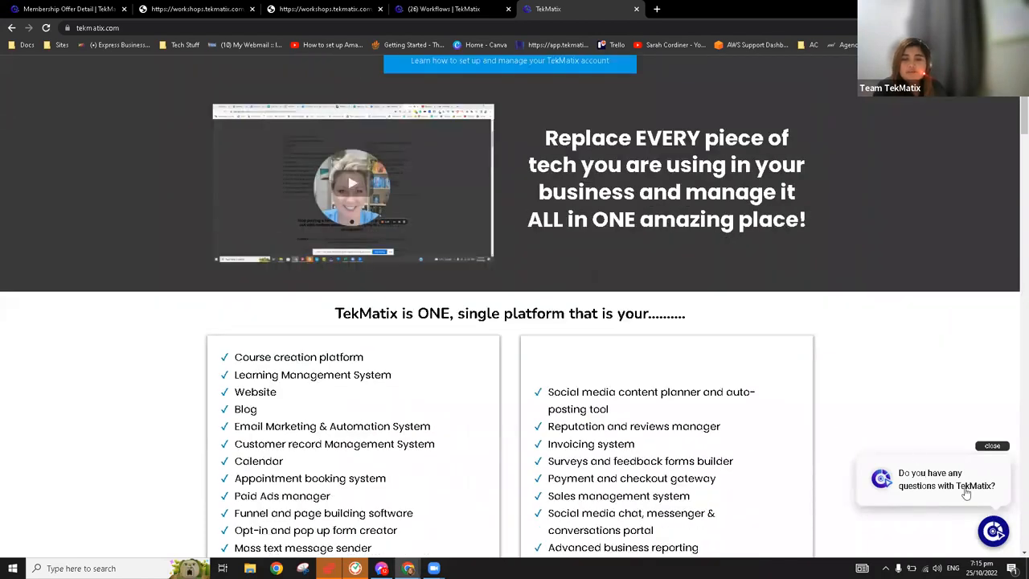
scroll(841, 436, up, 4)
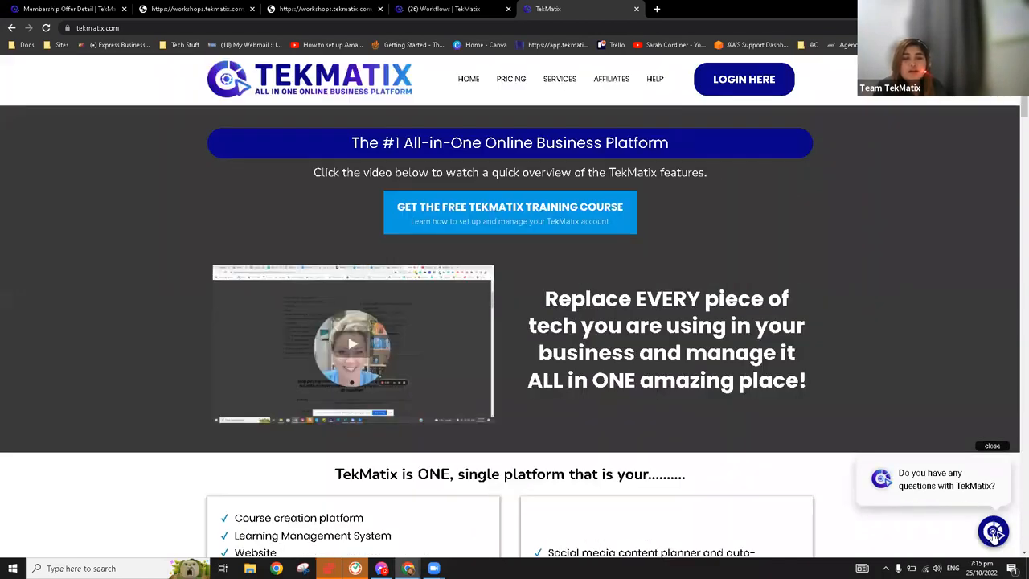
click(994, 533)
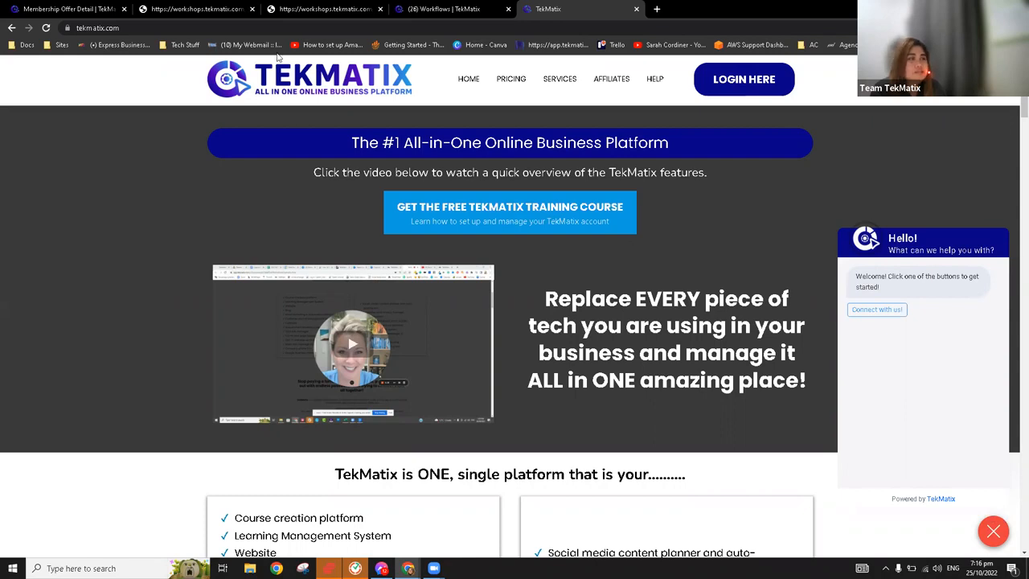
Return to the membership account and open its Chat Widget settings for viewing
click(72, 9)
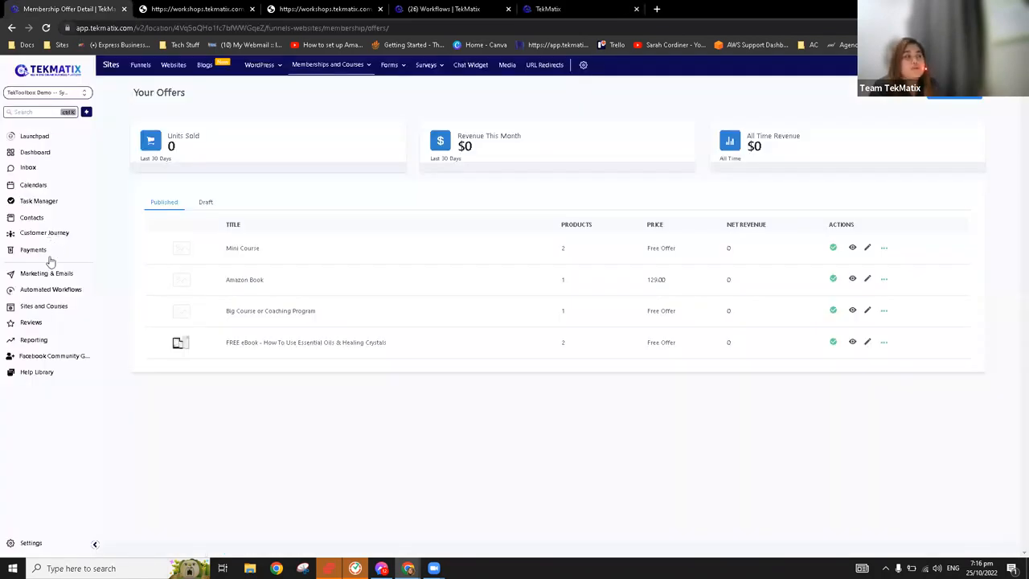
click(471, 65)
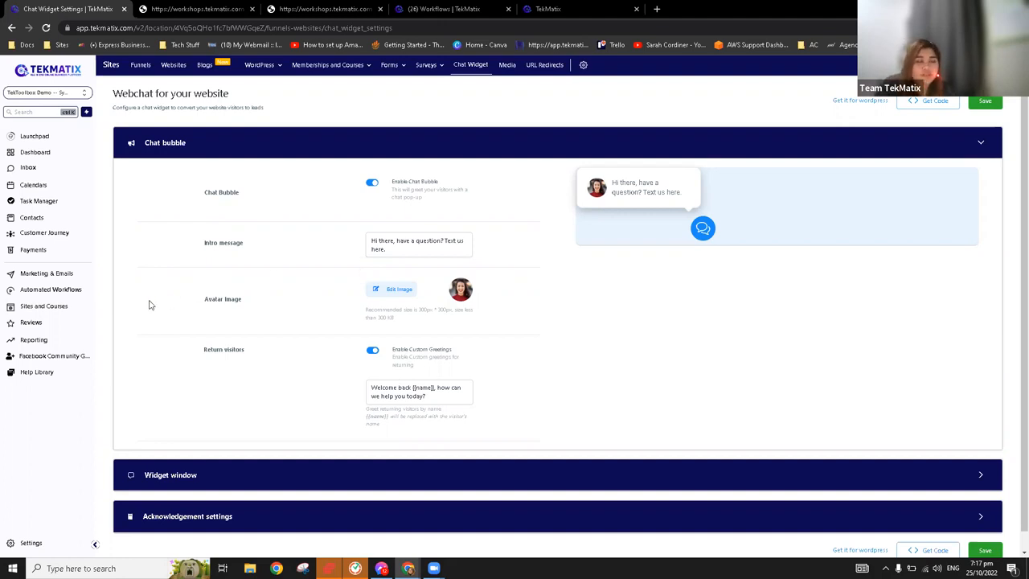
Open "Master Email Template - Your Standard Emails - MASTER MASTER" from the 0.1 Master Template email folder for editing
click(46, 274)
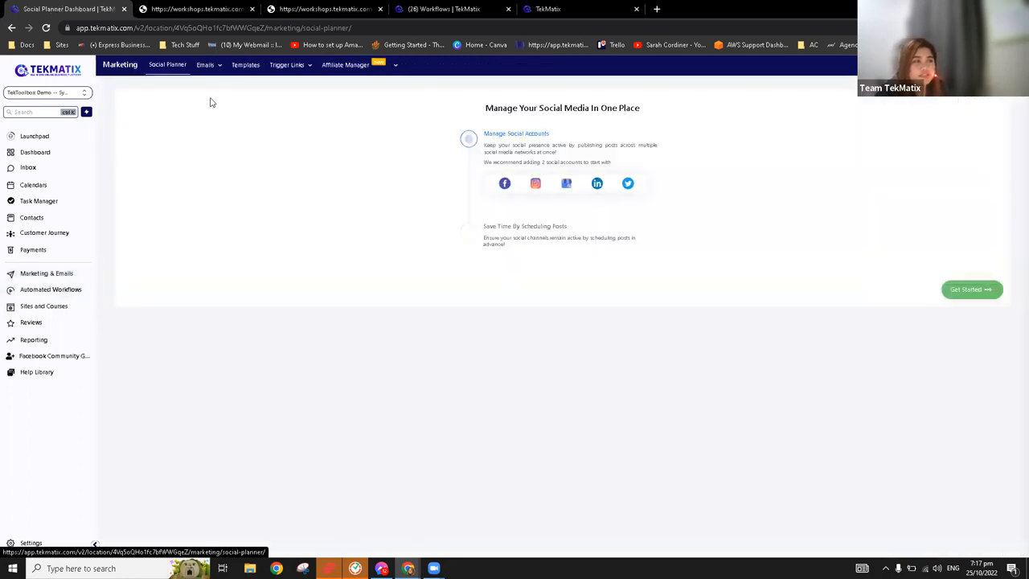
mouse_move(215, 71)
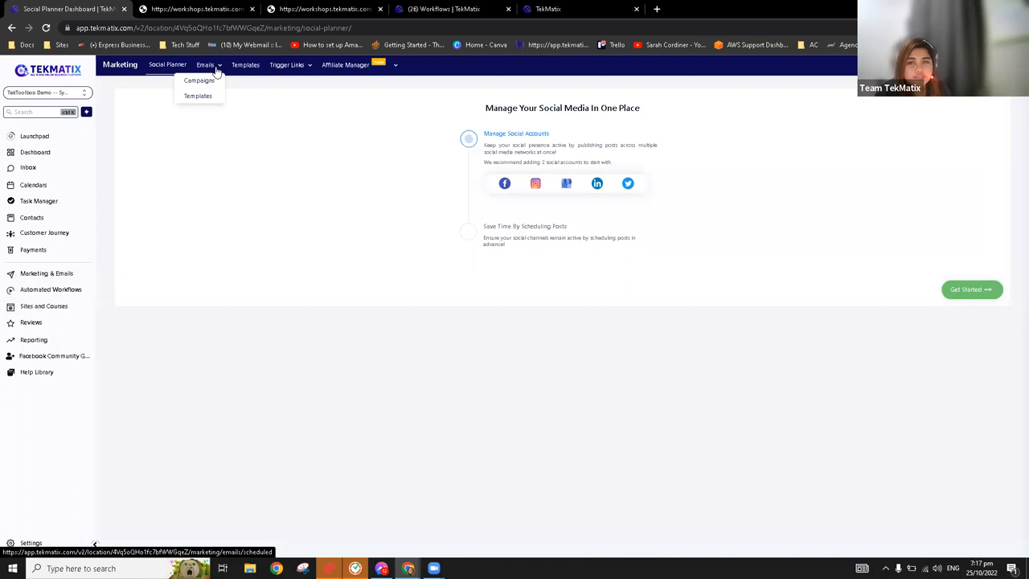
click(213, 99)
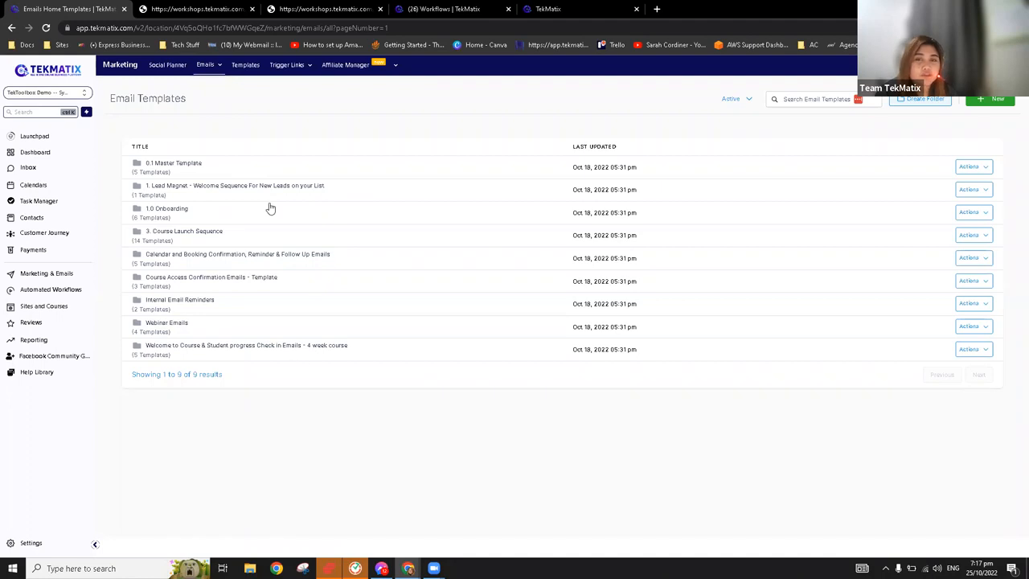
click(173, 166)
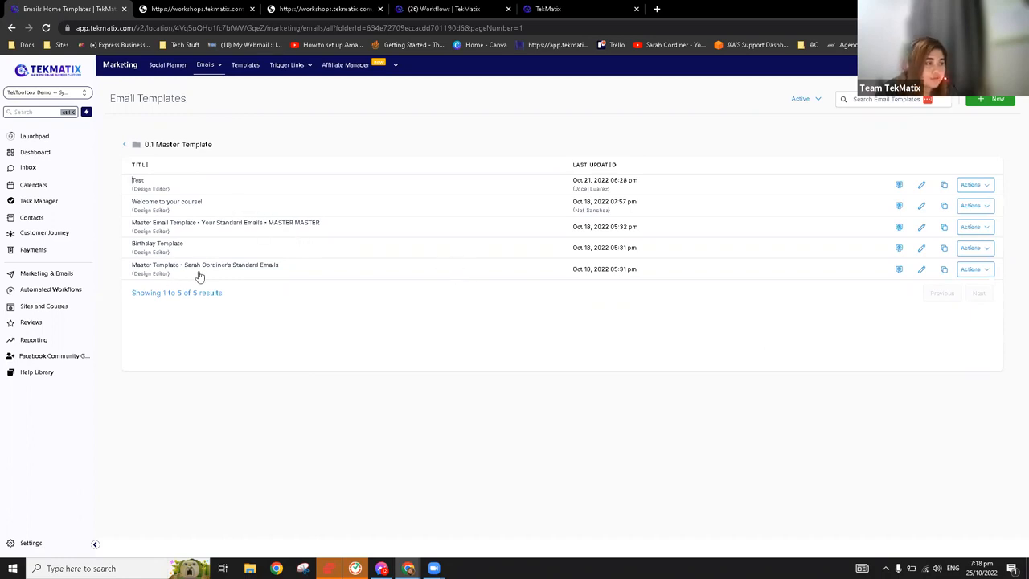
click(921, 229)
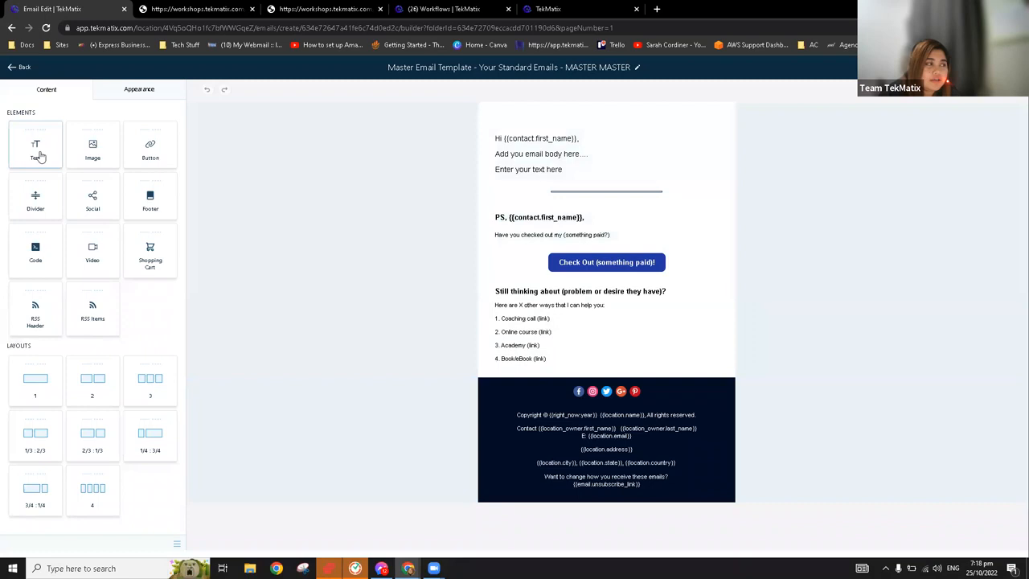
Add a text element with a heading above the greeting in the email template
drag(38, 155, 609, 127)
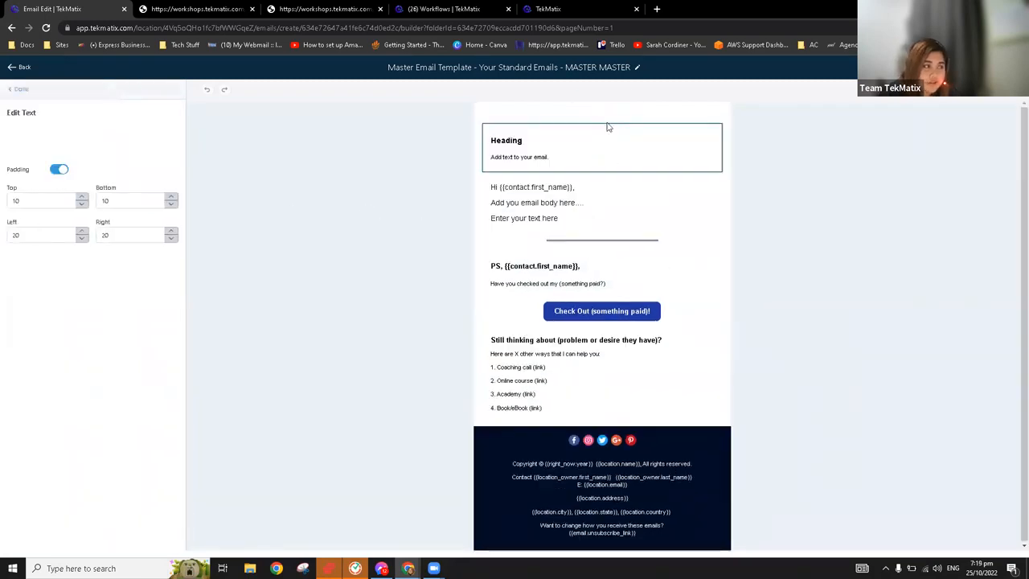
click(572, 170)
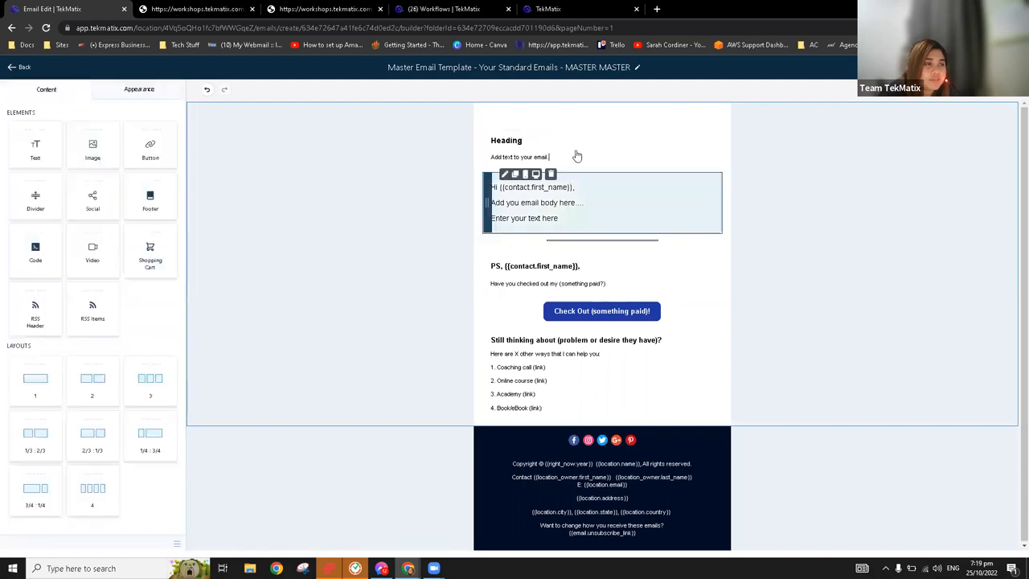
Open the heading text element above the greeting, select its heading and view the available fonts without changing anything
click(546, 143)
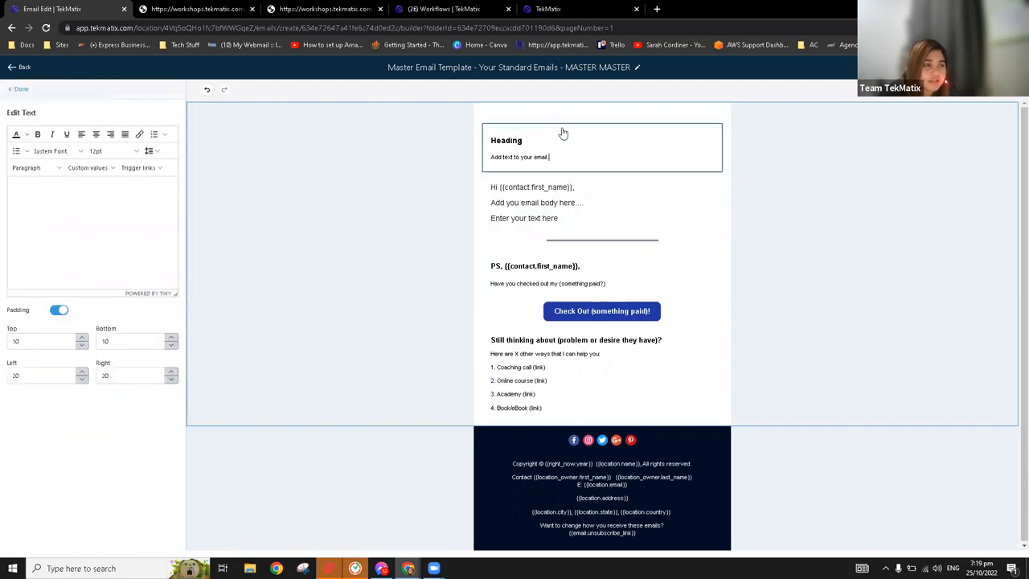
click(81, 205)
key(ctrl+a)
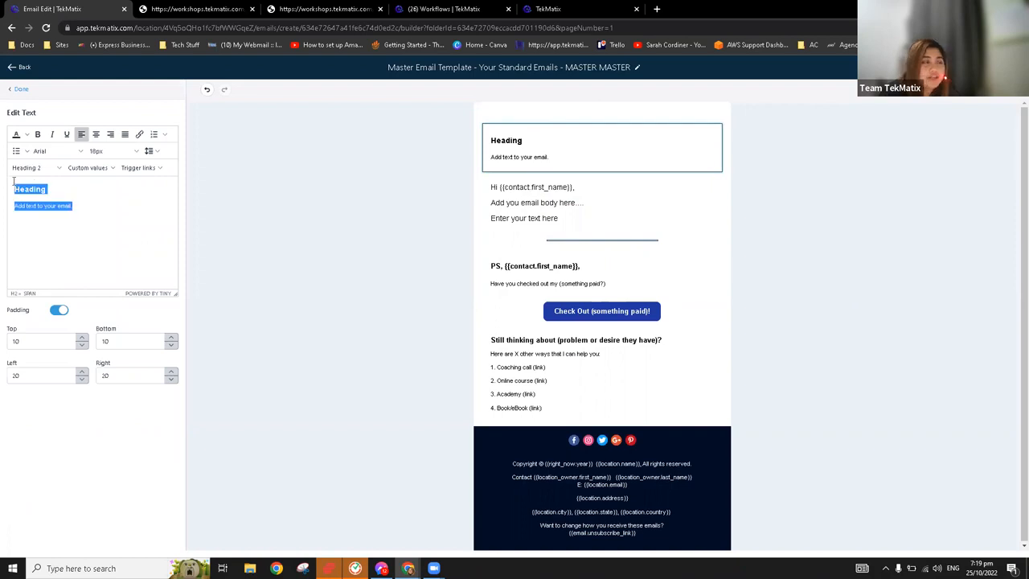
click(102, 214)
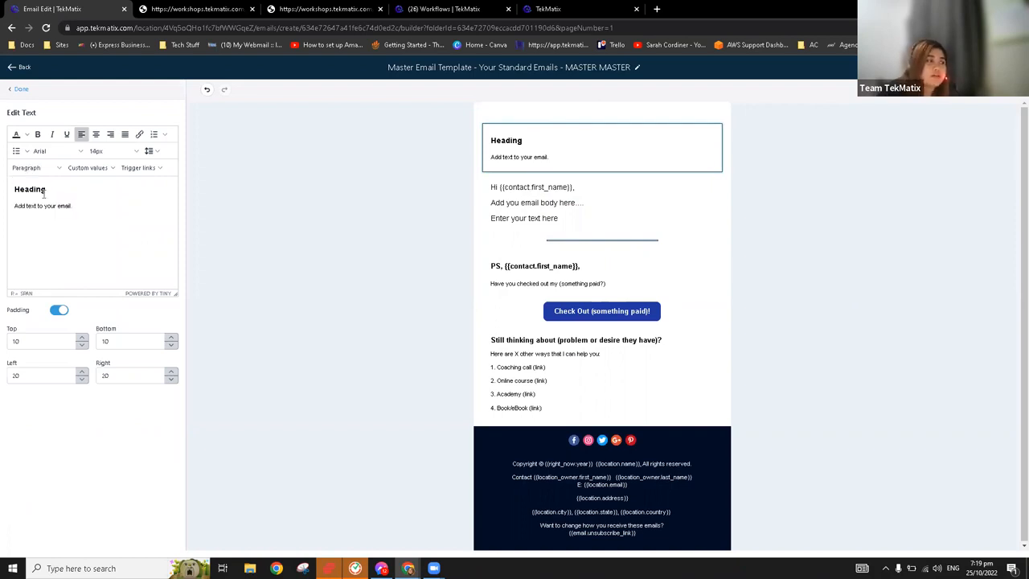
double_click(7, 182)
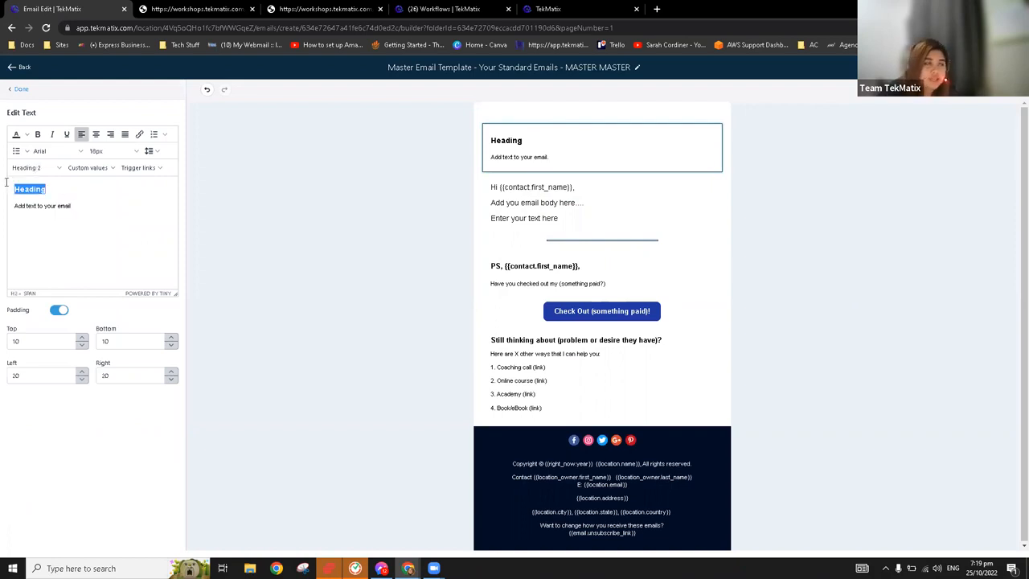
drag(45, 189, 13, 188)
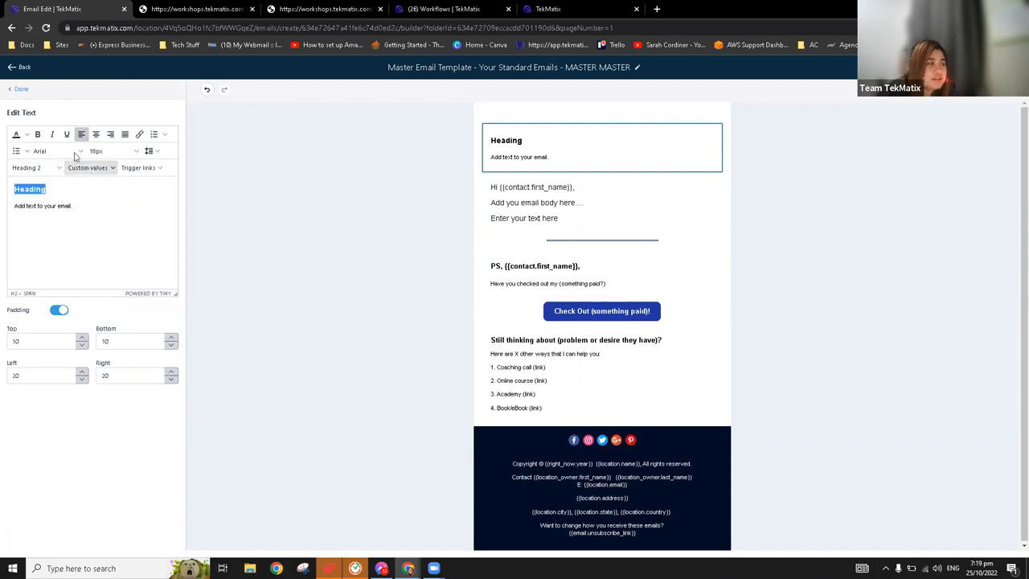
click(57, 150)
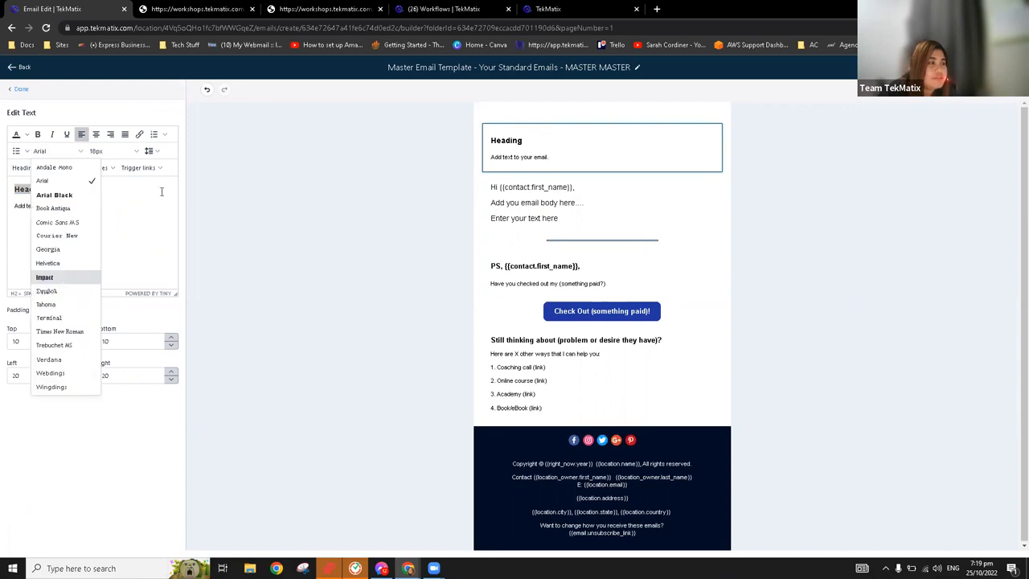
click(94, 186)
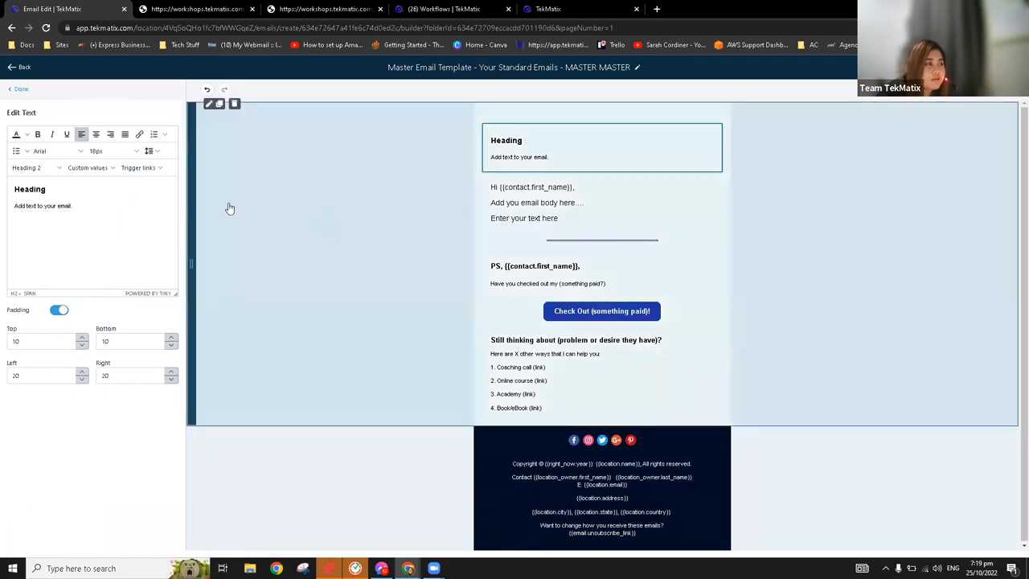
click(230, 207)
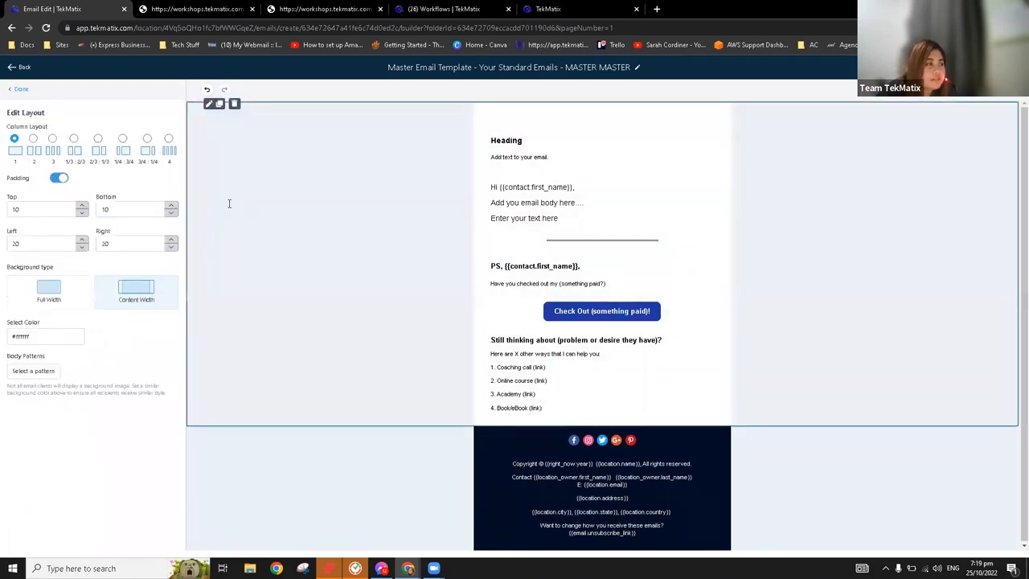
click(21, 90)
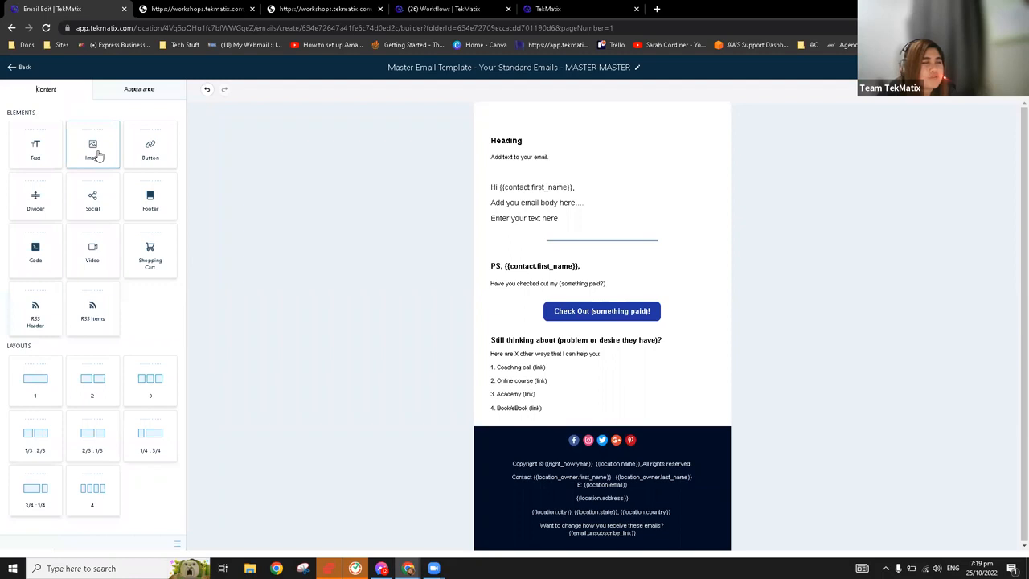
Insert an image element between the heading and greeting, and delete both it and the heading text element
drag(159, 179, 587, 193)
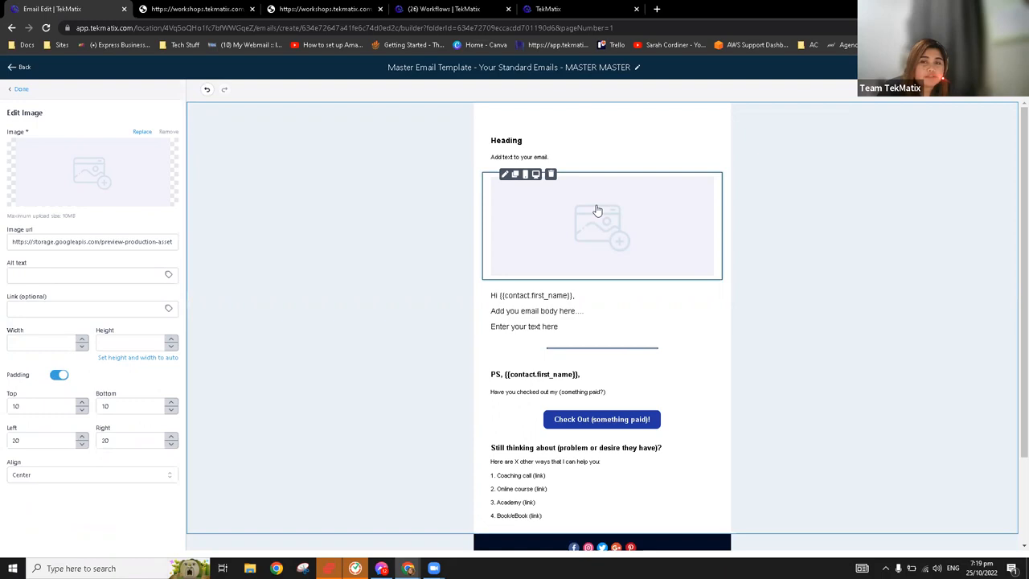
click(551, 175)
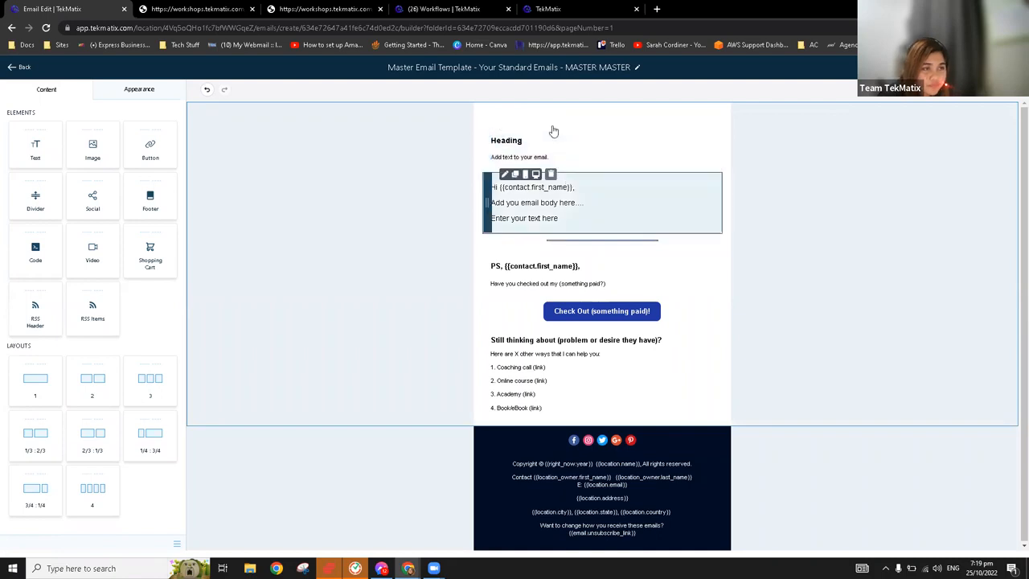
click(552, 131)
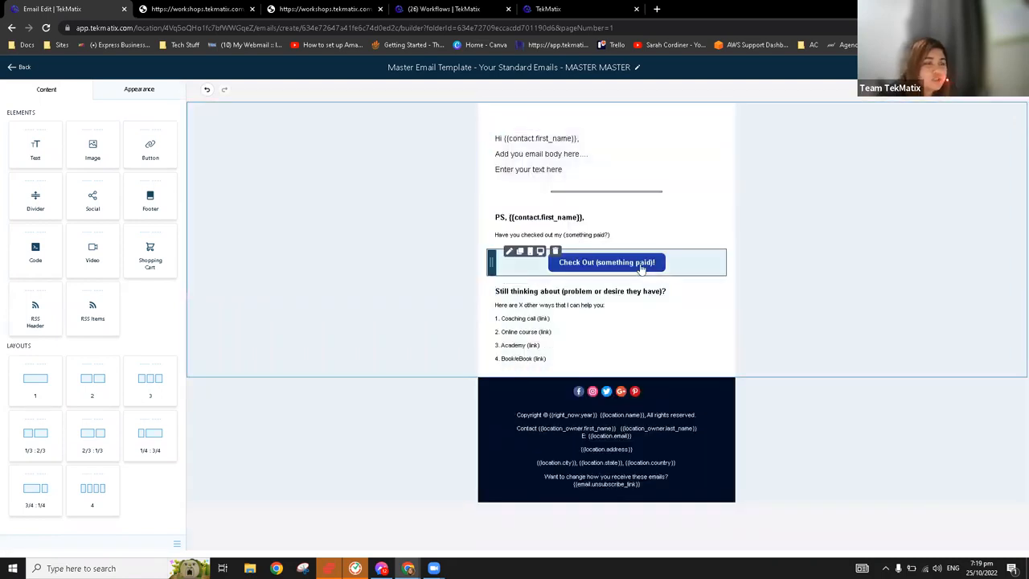
Try the Mail, File and Telephone actions on the "Check Out (something paid)!" button and set its action to Other
click(592, 265)
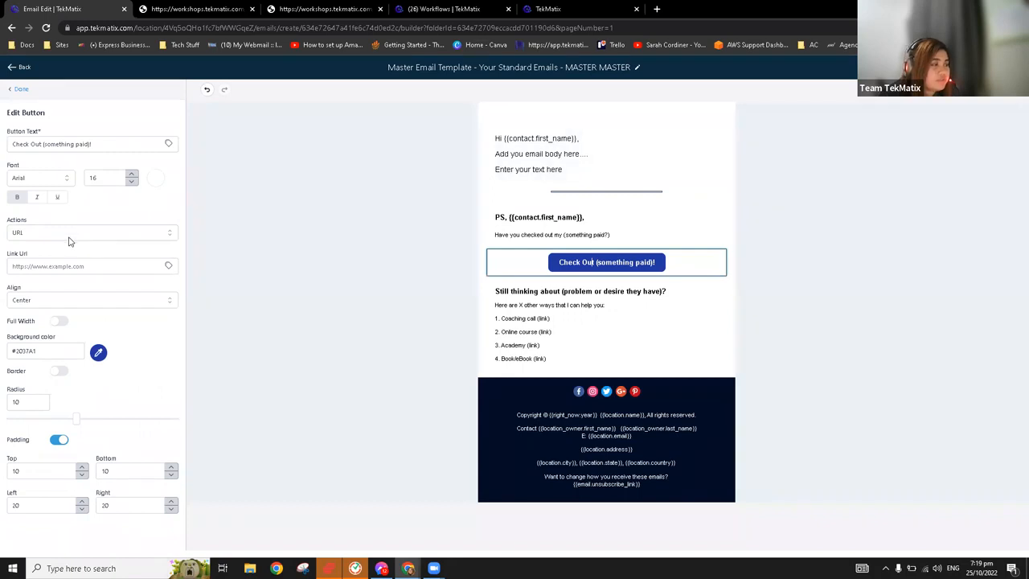
click(120, 265)
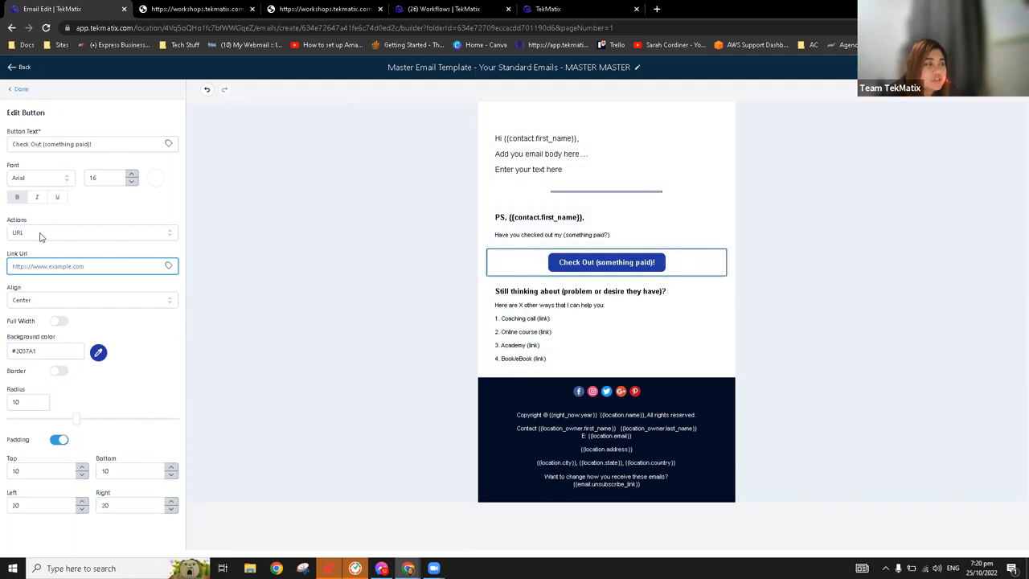
click(41, 233)
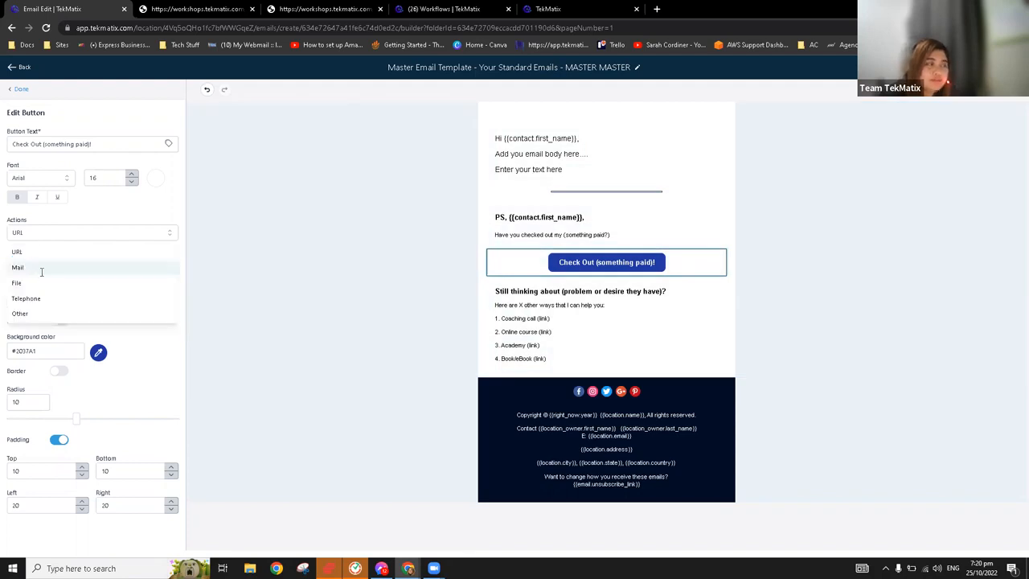
click(69, 263)
click(85, 237)
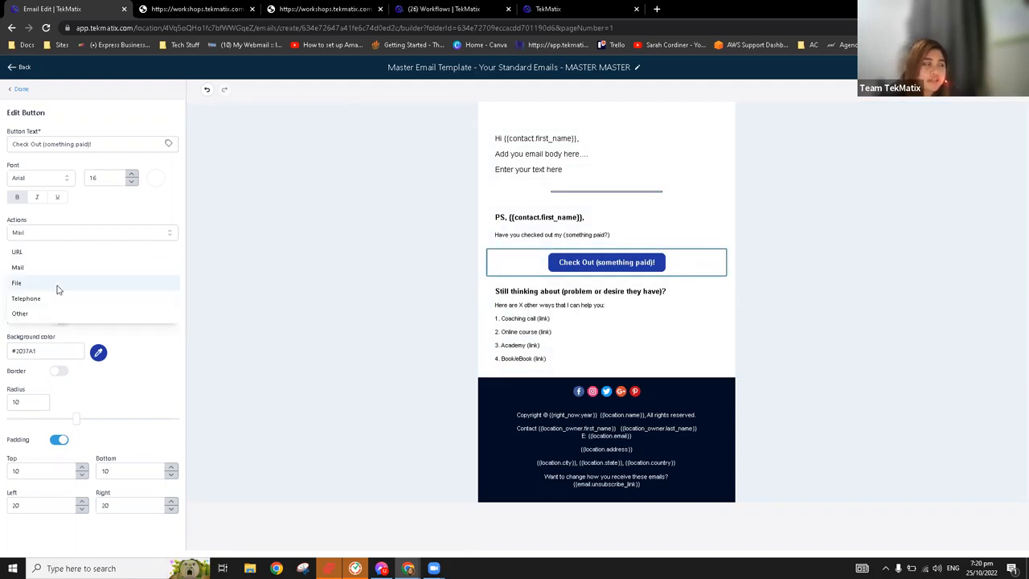
key(Return)
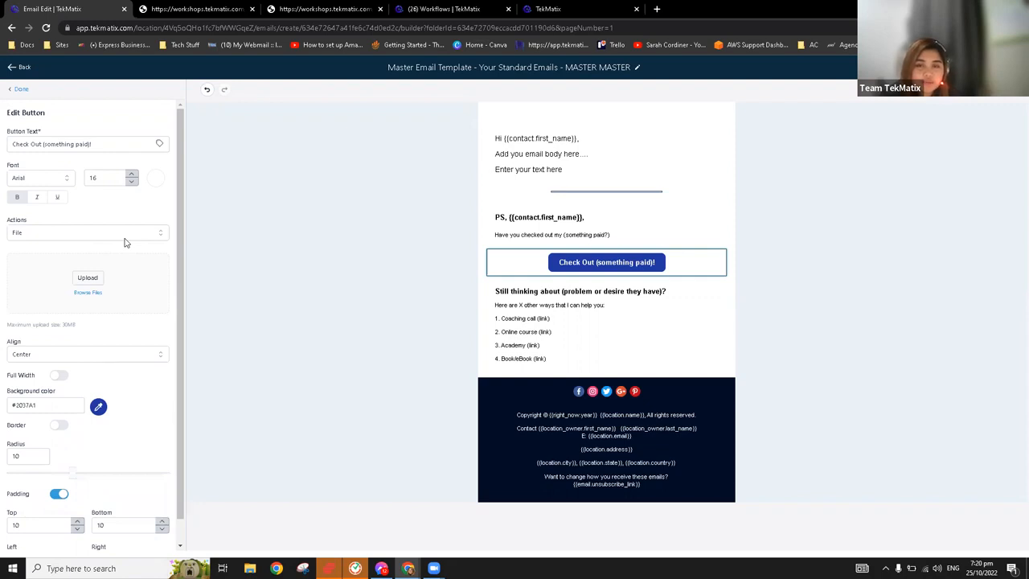
click(123, 239)
click(92, 305)
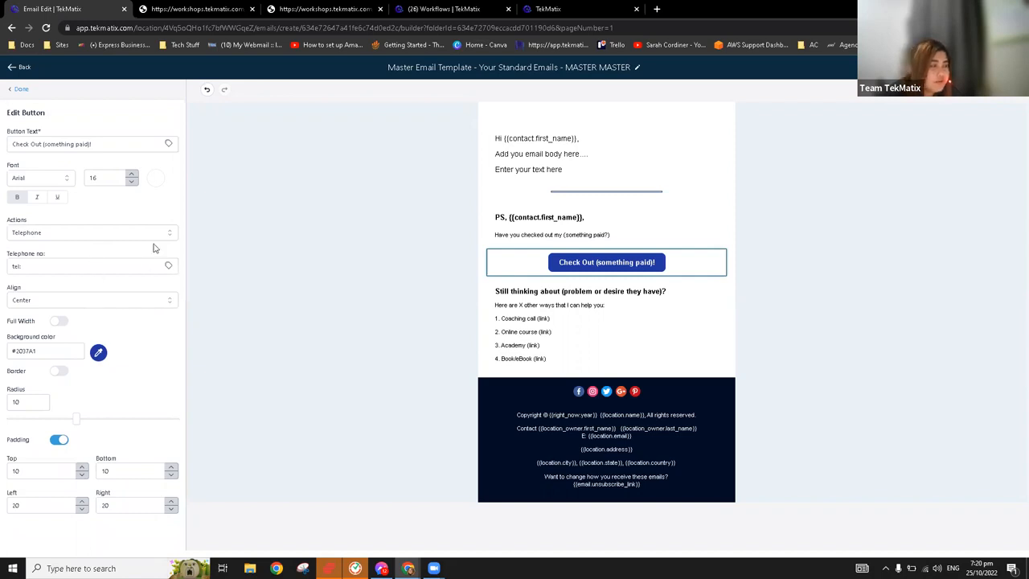
click(109, 233)
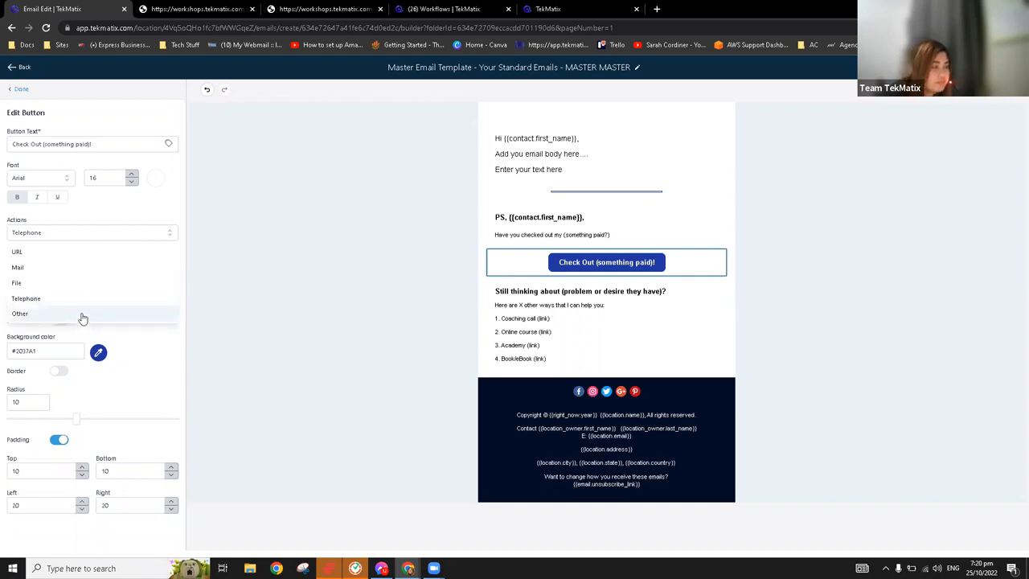
click(83, 315)
click(142, 266)
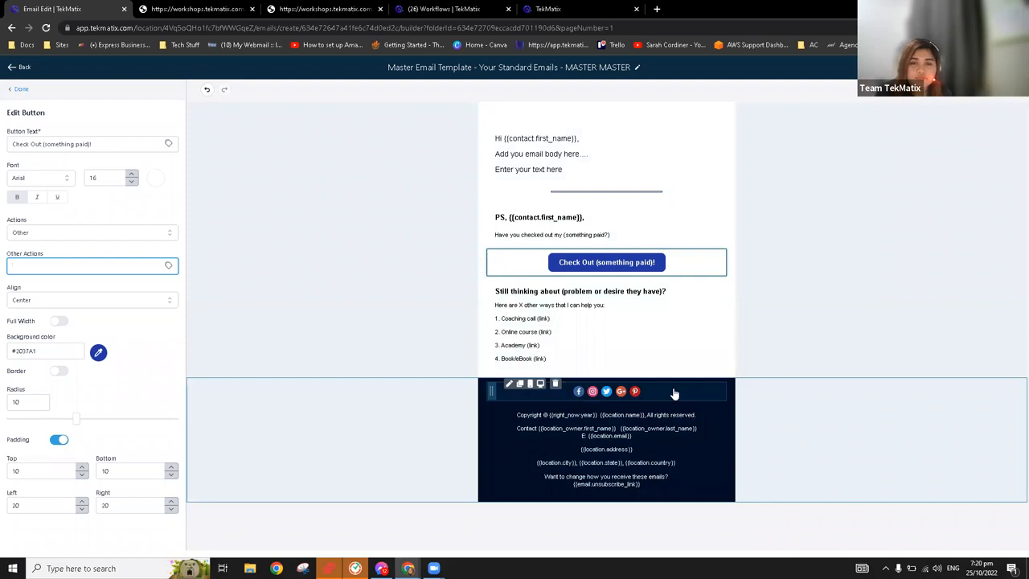
Add a Youtube item to the footer's social icons and open its URL for editing
click(674, 393)
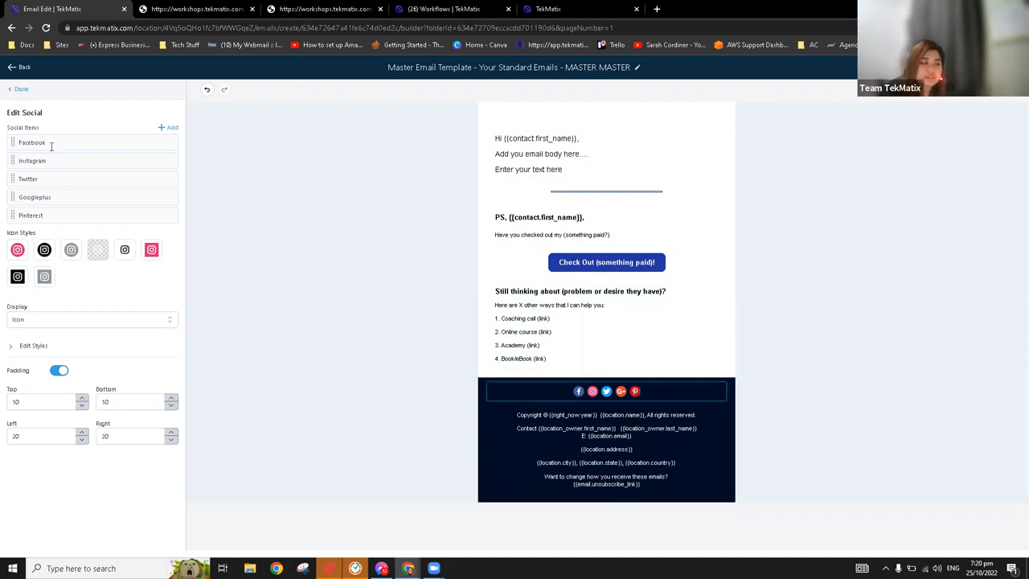
click(171, 127)
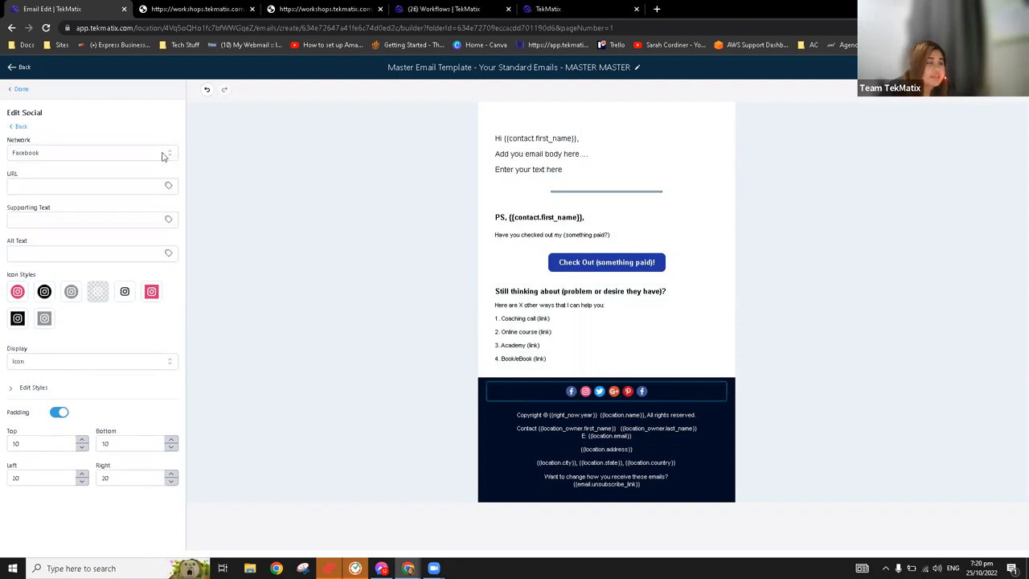
click(164, 154)
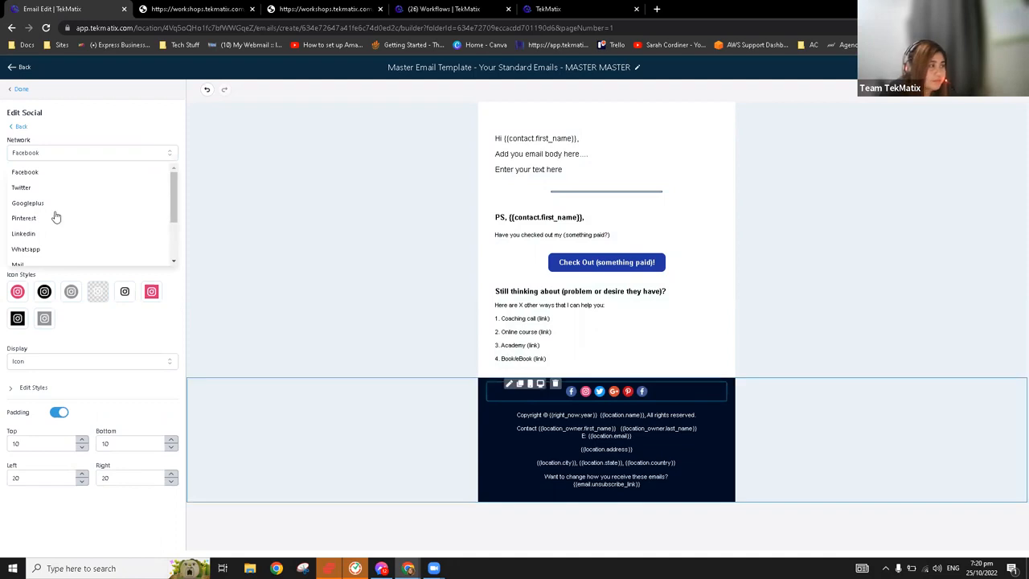
scroll(44, 216, down, 2)
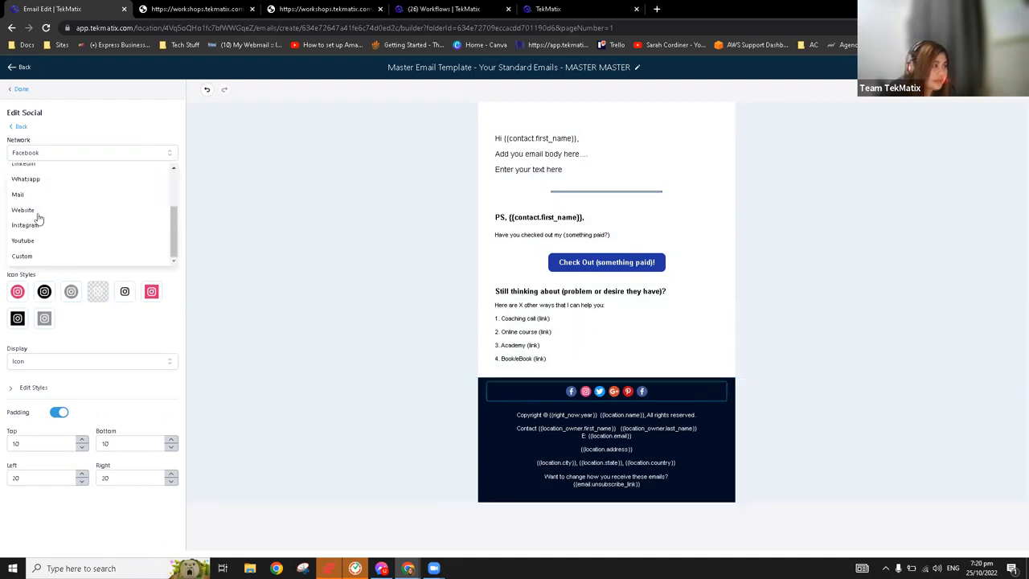
click(23, 240)
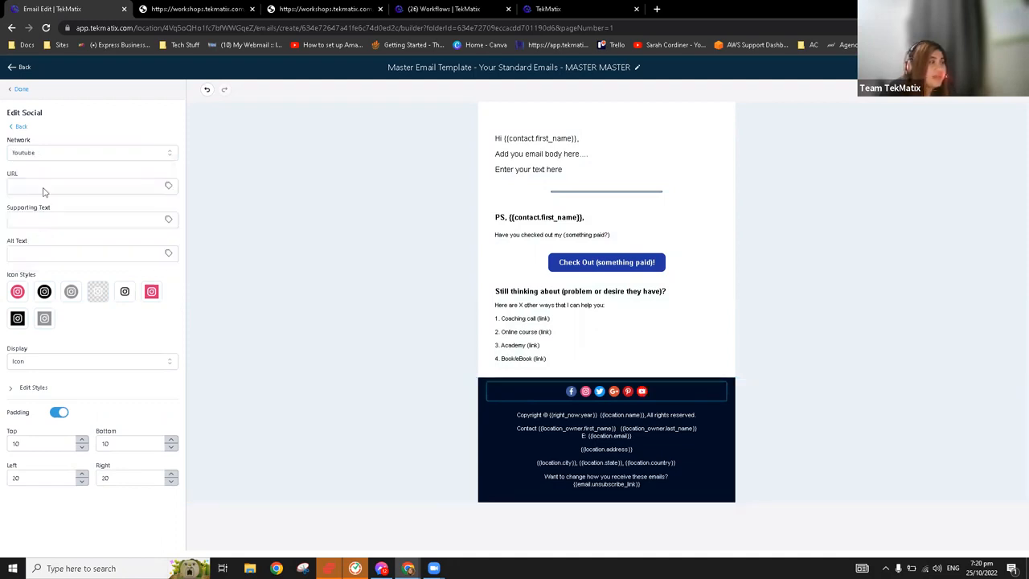
click(52, 185)
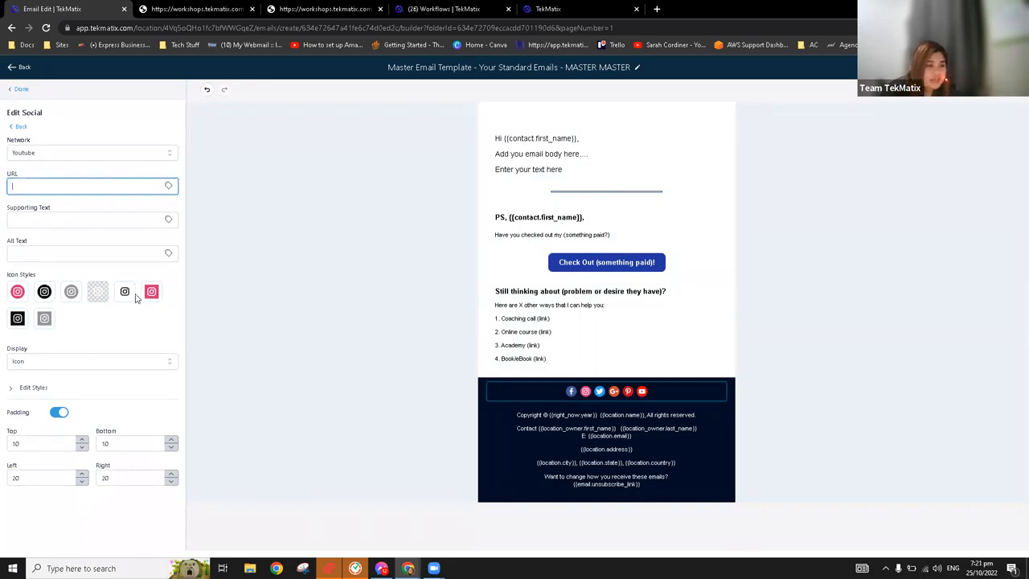
Try other icon styles, including square coloured icons, on the footer's social element and restore the round coloured style
click(106, 296)
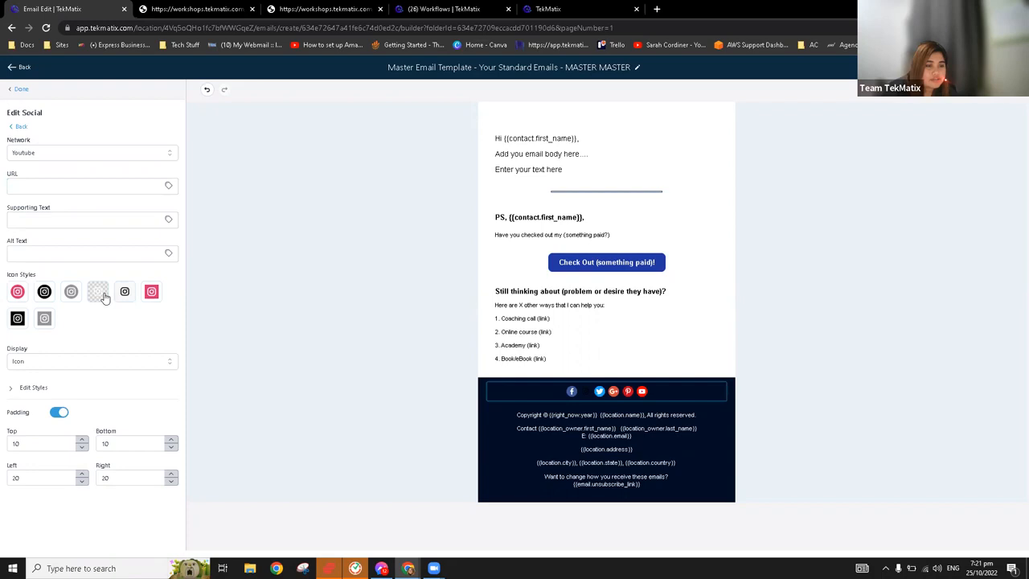
click(153, 294)
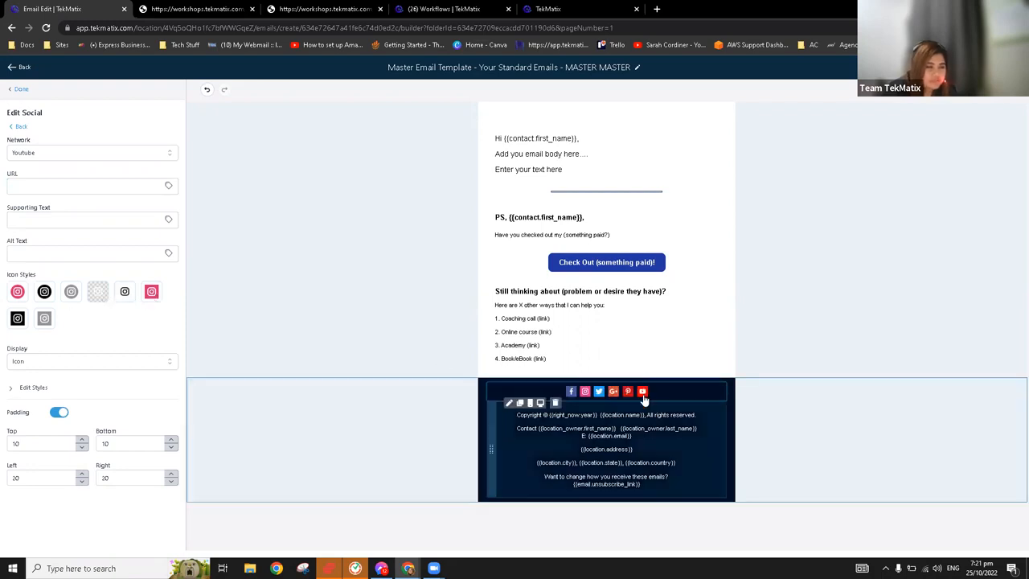
click(17, 294)
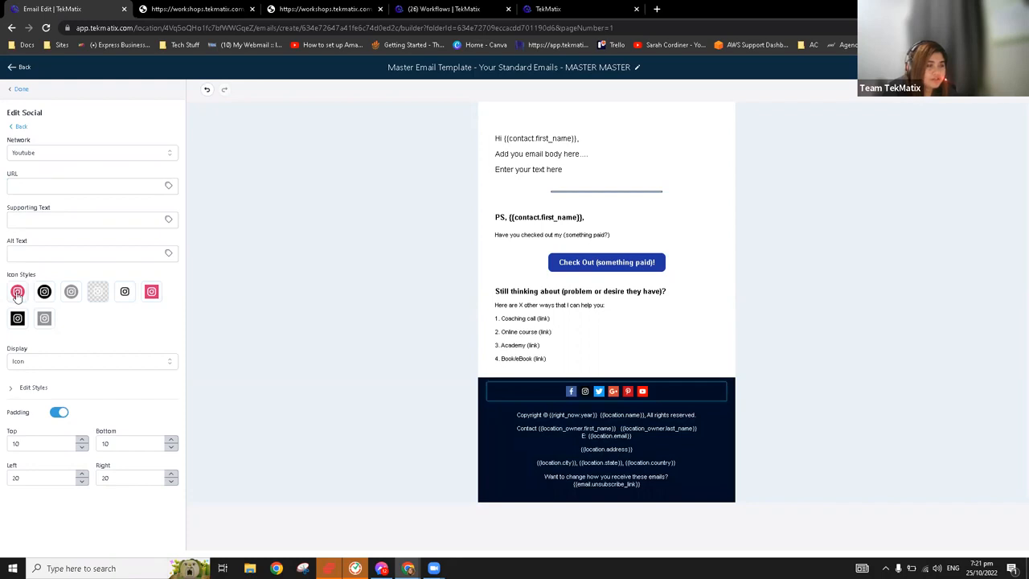
click(24, 94)
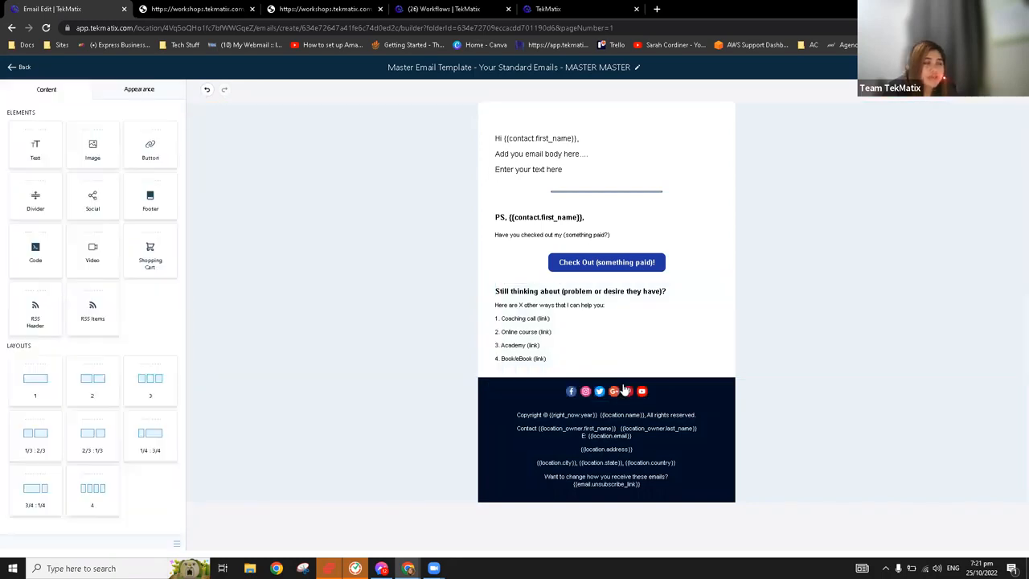
Open the Instagram item's settings in the footer's social element to show where its URL goes
click(596, 392)
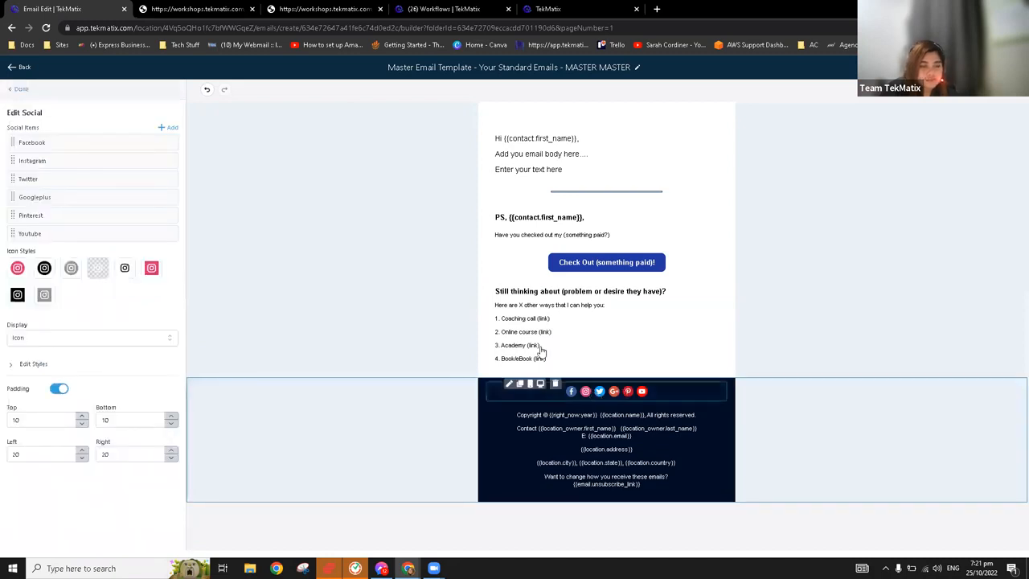
click(131, 162)
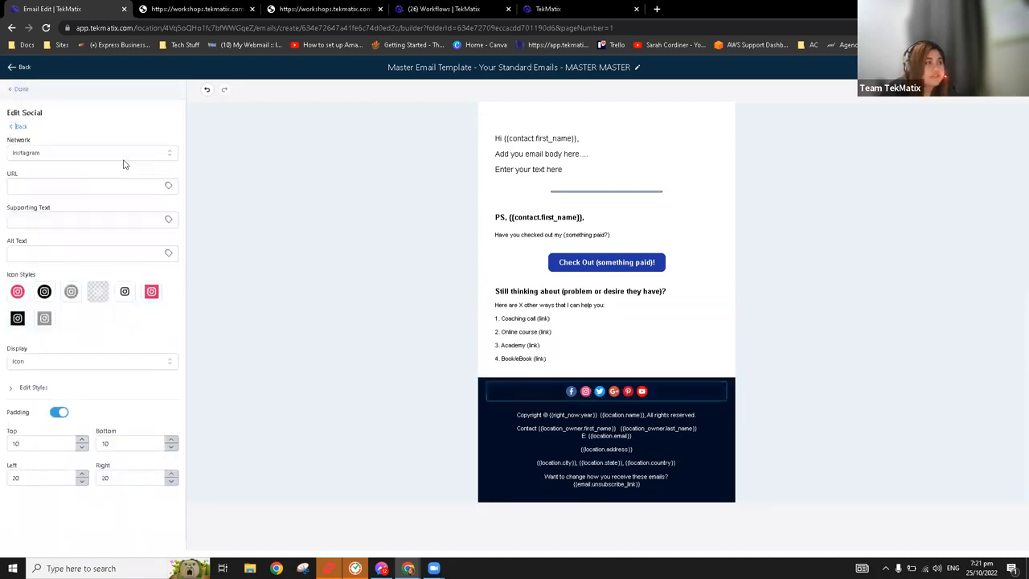
click(98, 184)
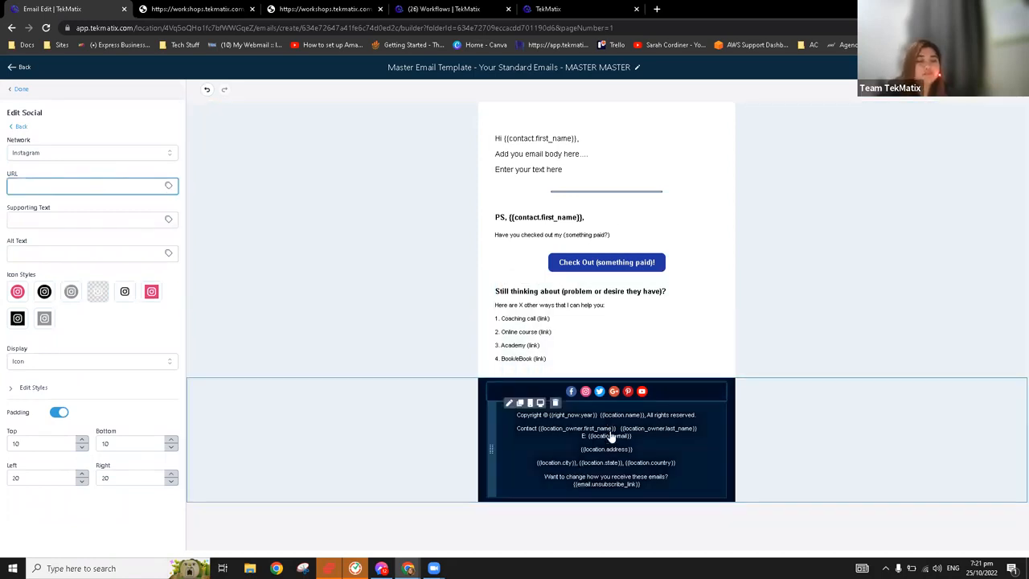
Open the footer text element and highlight the {{right_now.year}} custom value in the copyright line
click(585, 428)
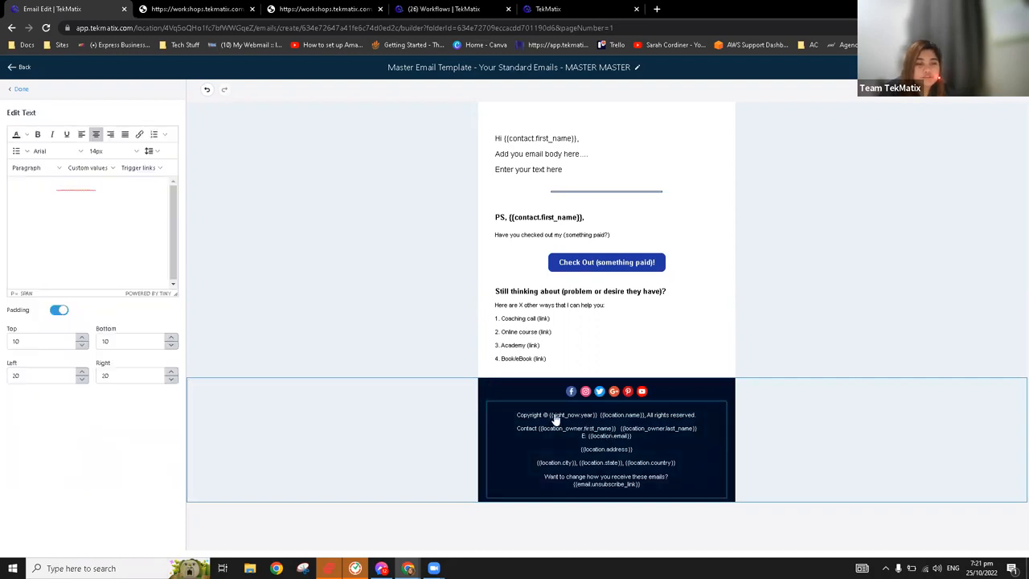
drag(564, 421, 600, 419)
click(575, 460)
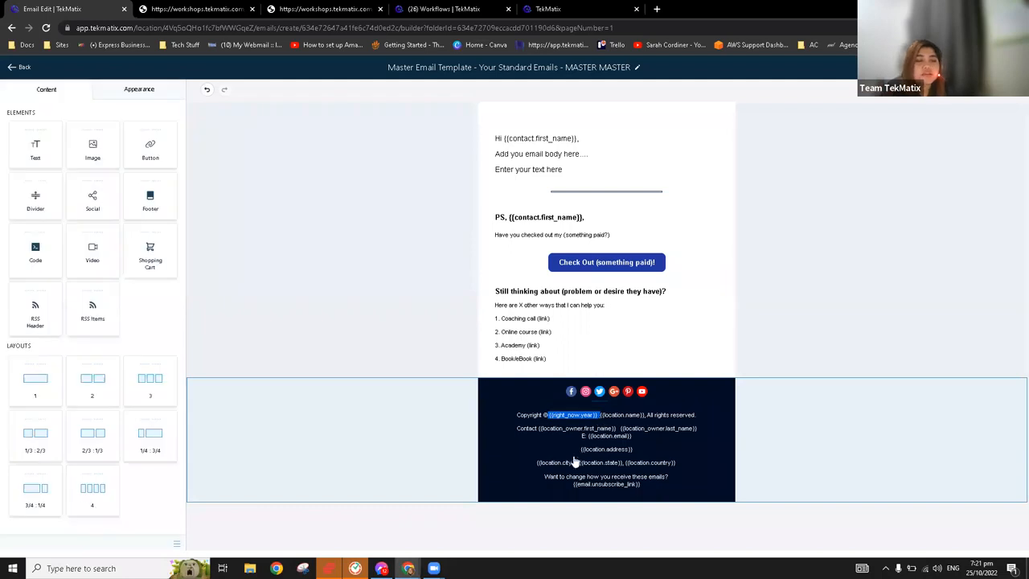
Highlight the year, {{location.name}} and {{location_owner.first_name}} custom values in the footer text
drag(549, 421, 600, 424)
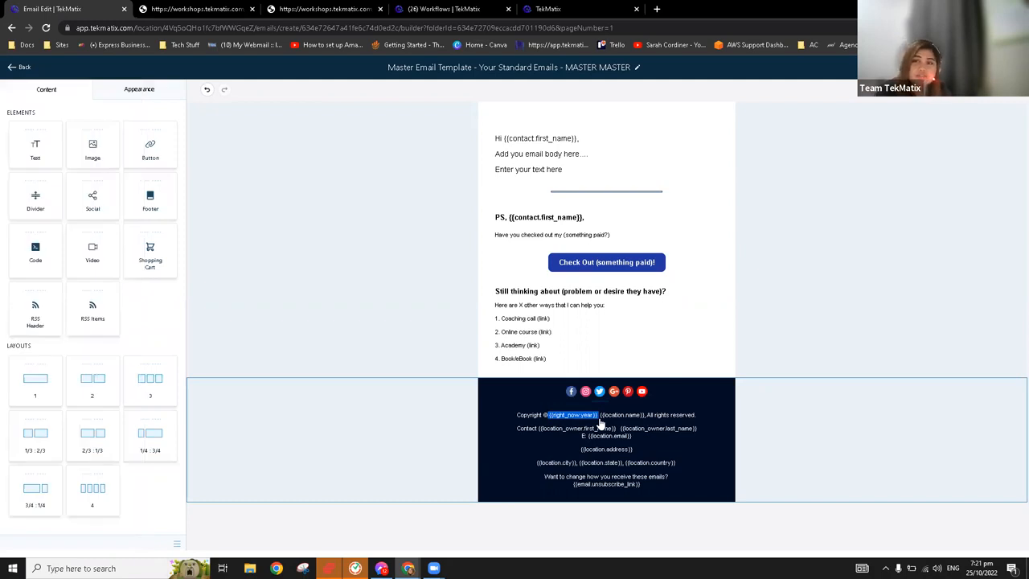
click(550, 423)
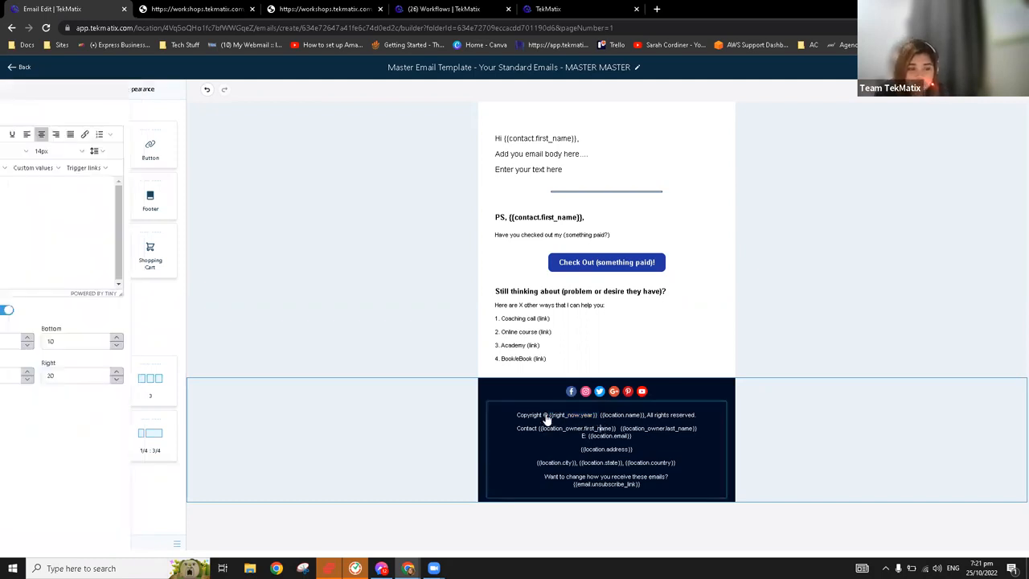
double_click(596, 420)
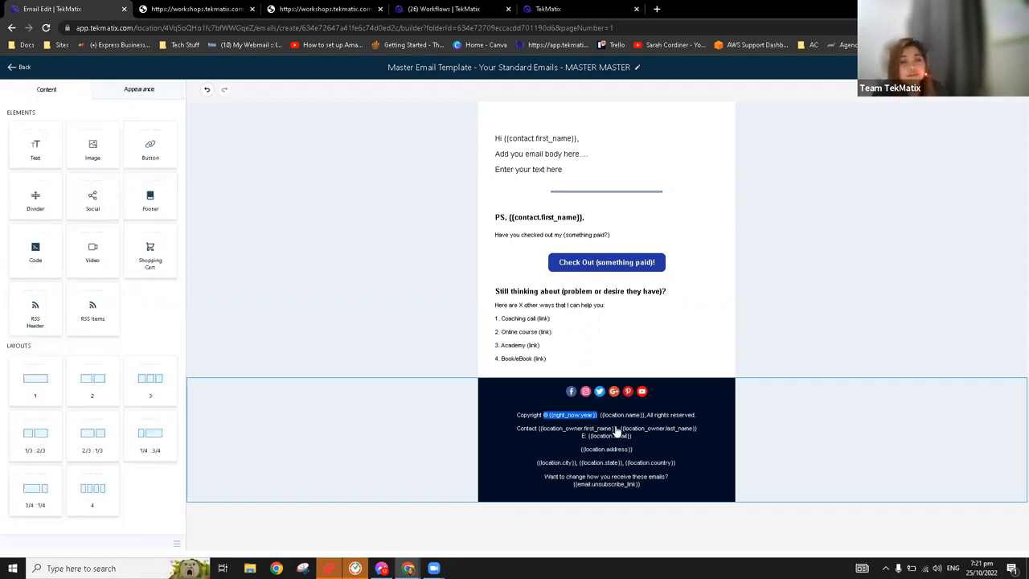
click(599, 421)
double_click(642, 417)
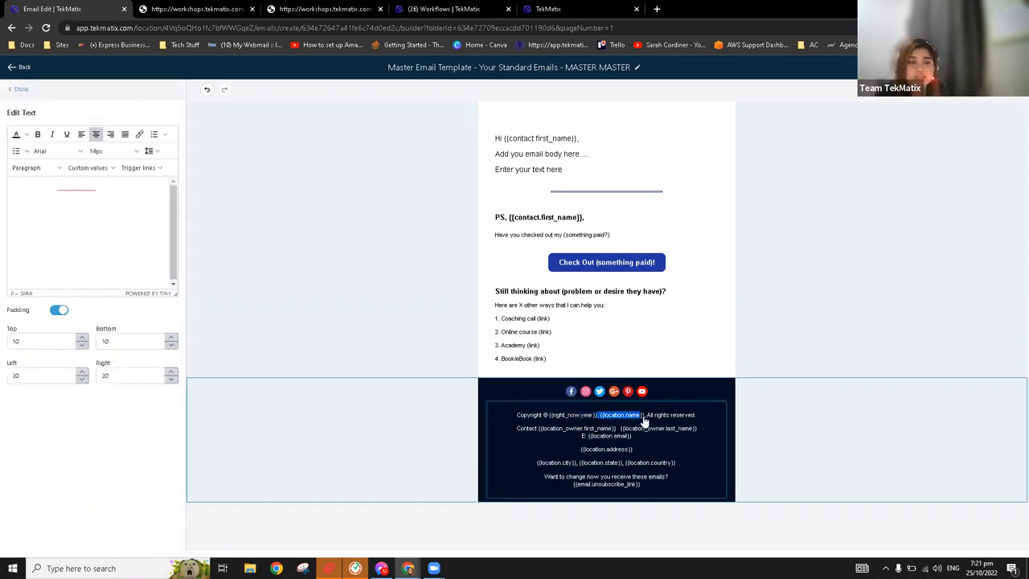
click(541, 437)
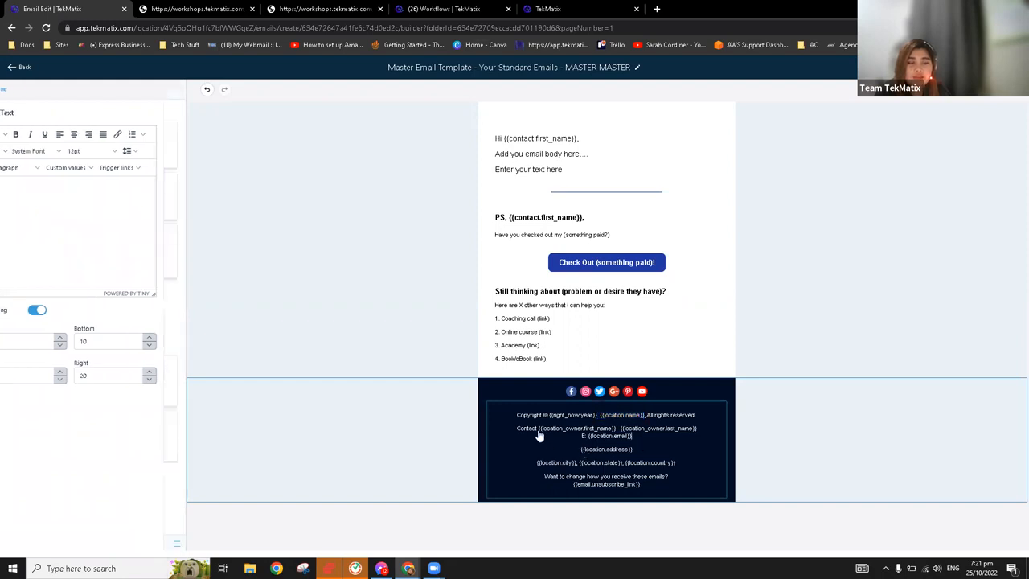
drag(622, 436, 621, 436)
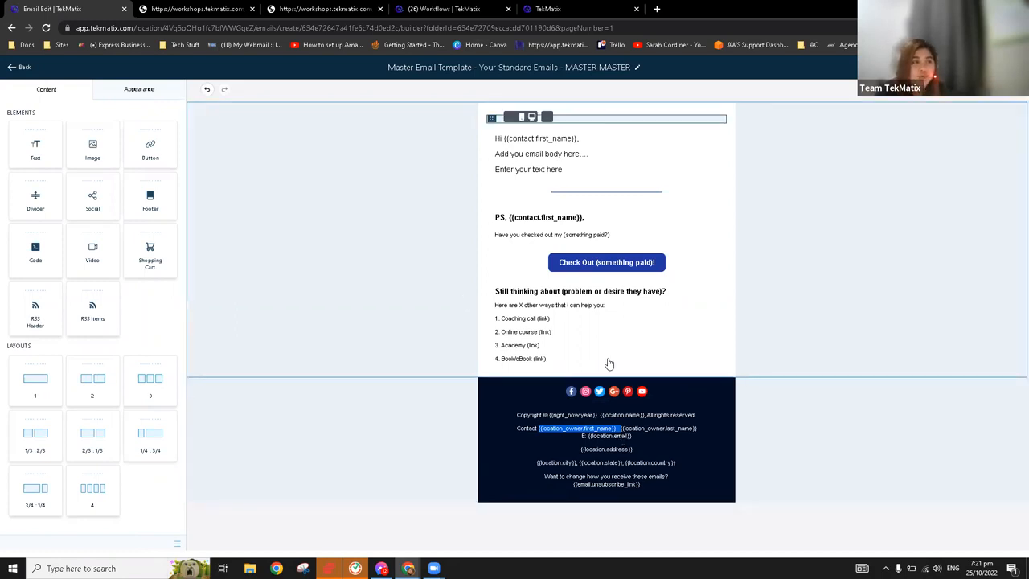
Preview the master email template in the tablet and mobile layouts
click(615, 183)
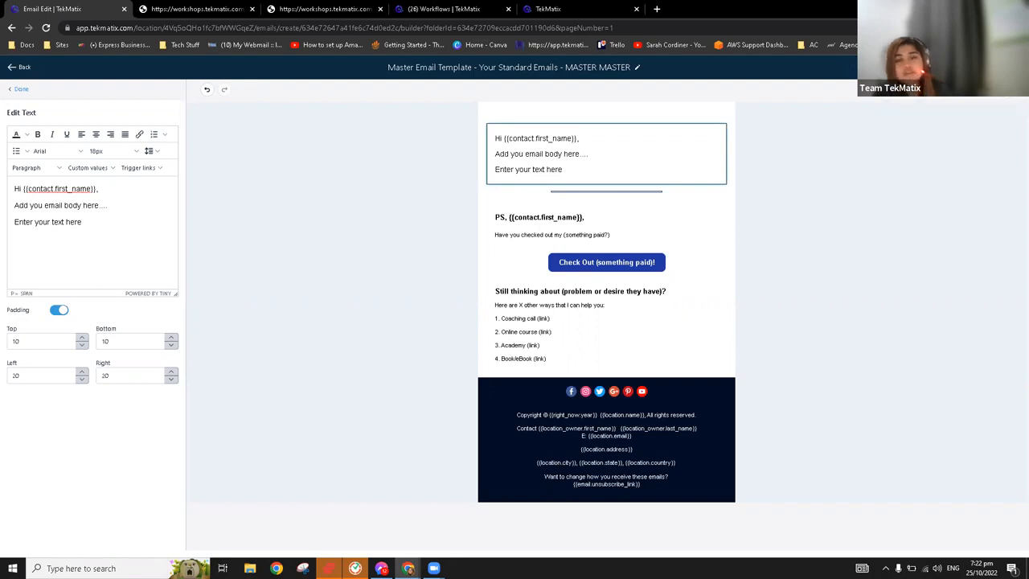
click(975, 67)
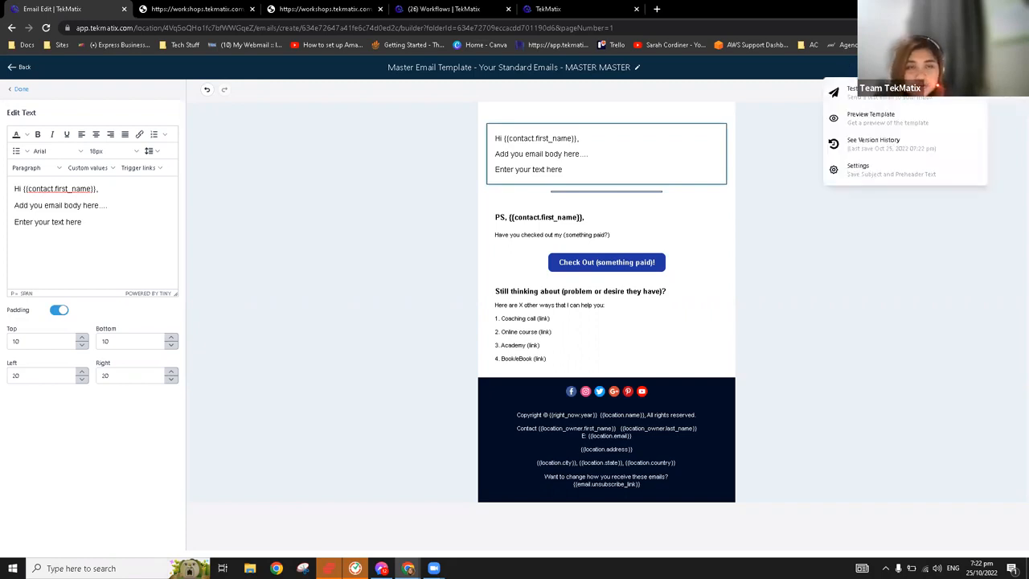
click(907, 123)
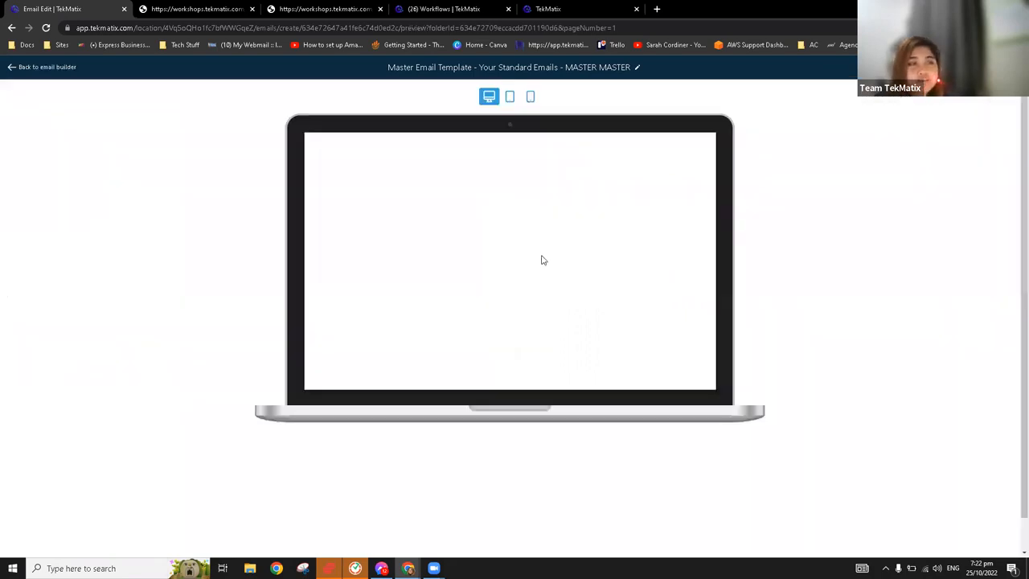
click(510, 99)
scroll(535, 229, down, 1)
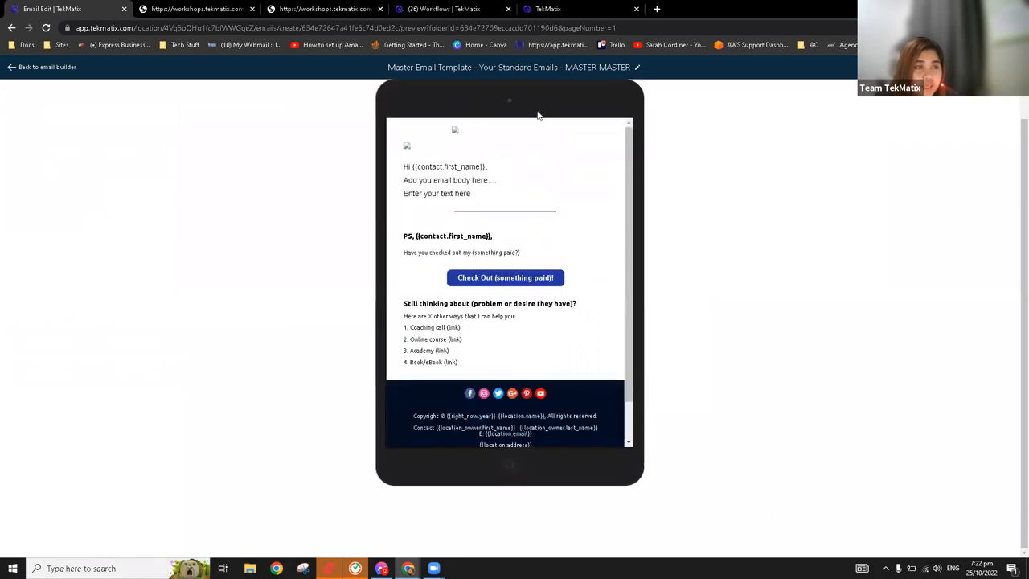
scroll(547, 151, up, 1)
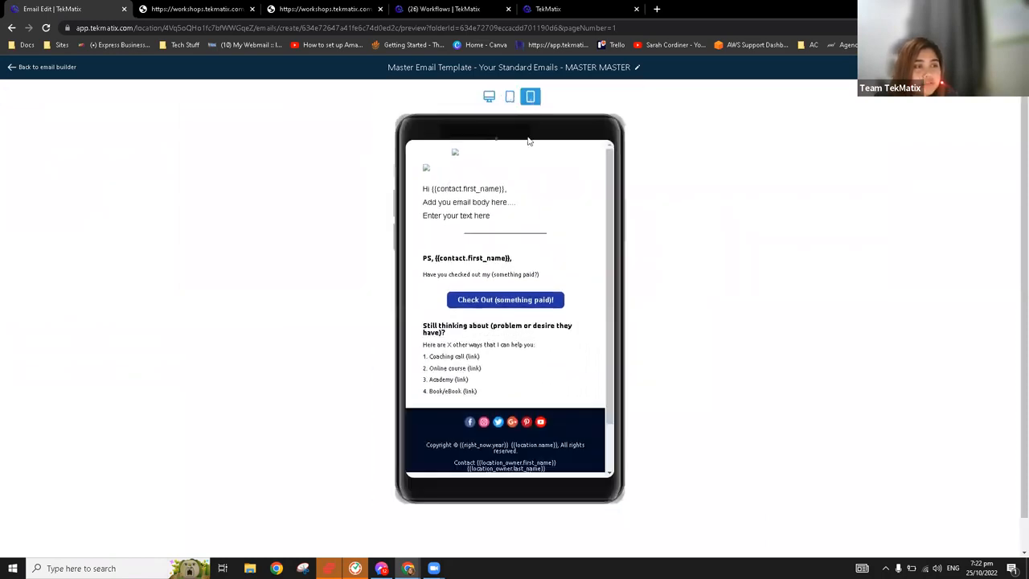
click(532, 98)
click(510, 97)
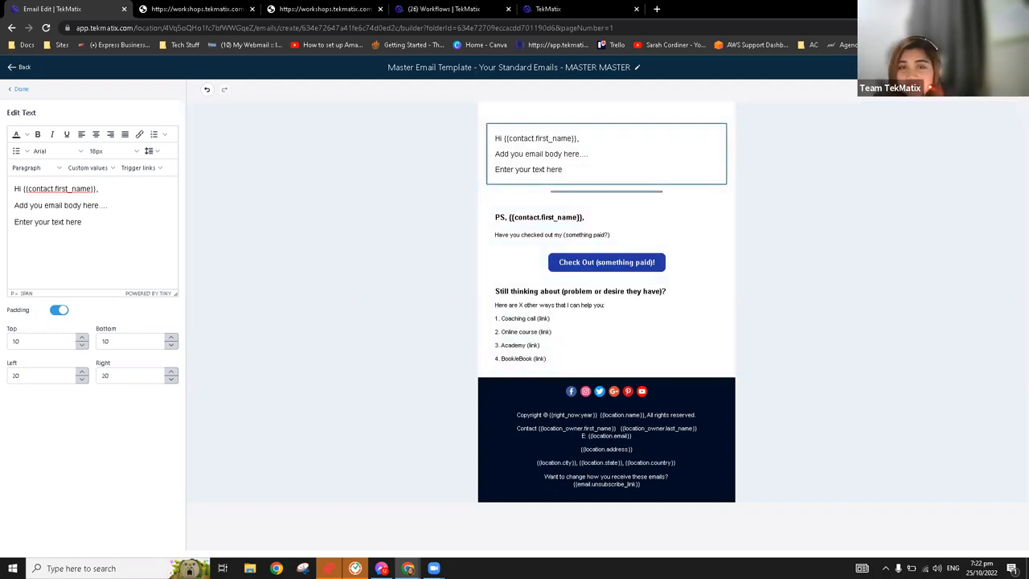
Open the template settings to show the From Name, From Email, Preview Text and Email subject fields, and close them without entering anything
click(974, 67)
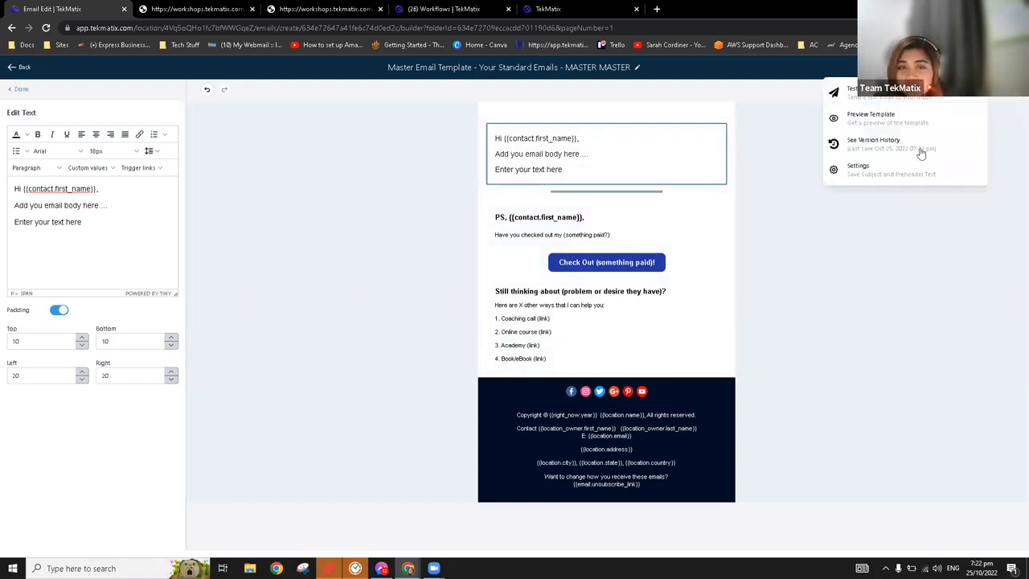
click(874, 171)
click(884, 130)
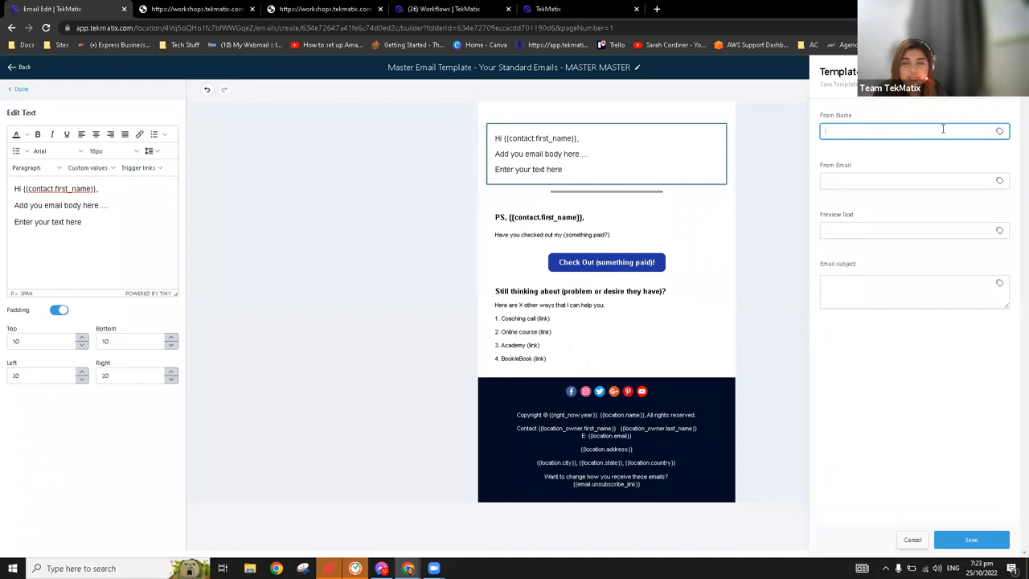
key(Tab)
click(873, 229)
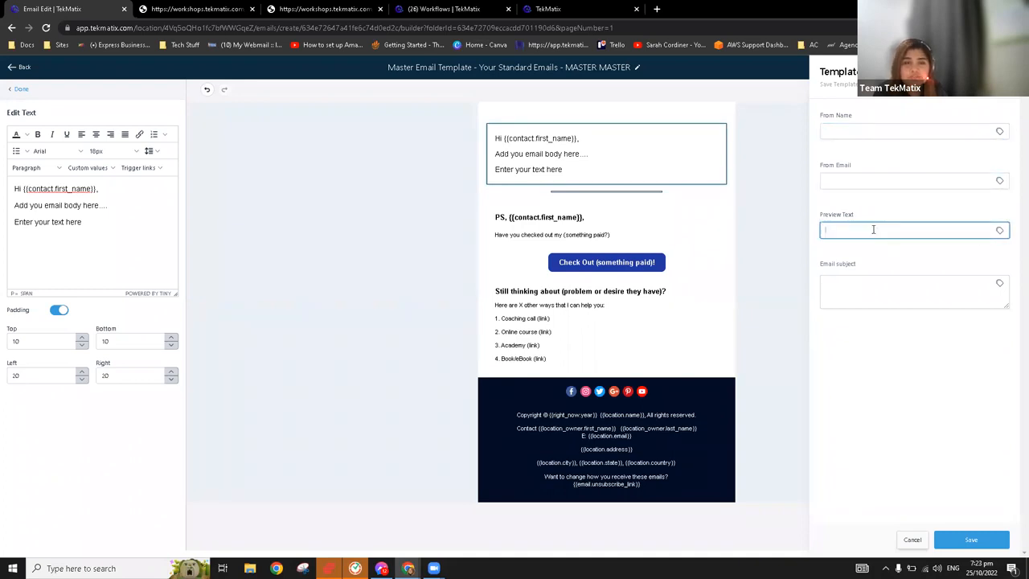
click(898, 281)
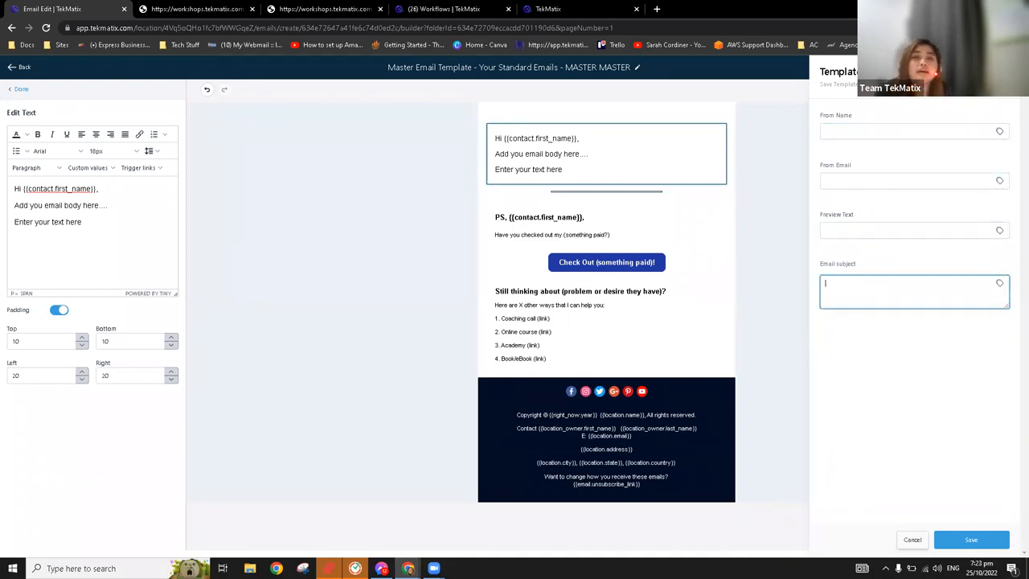
click(1003, 72)
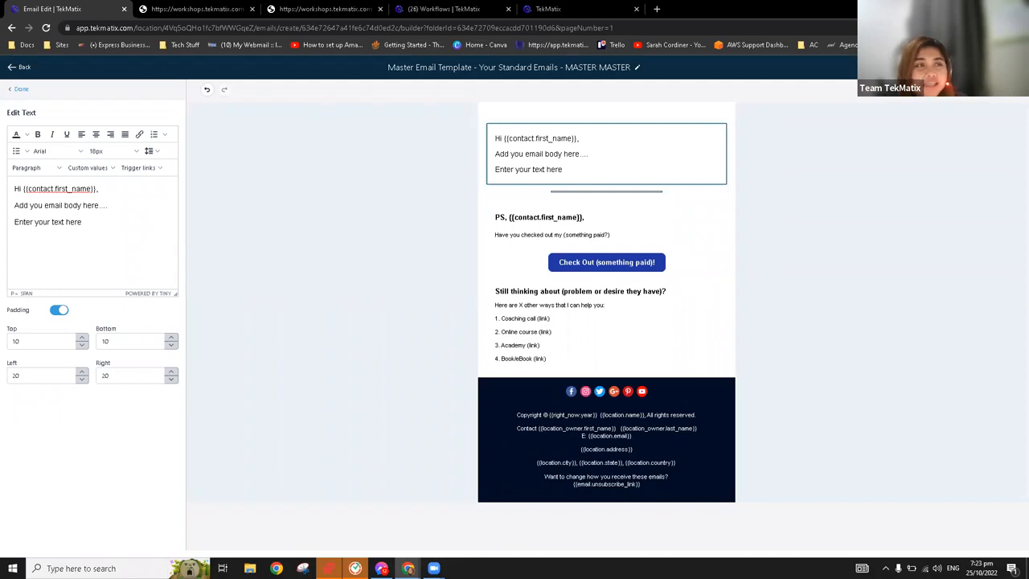
Switch to the Workflows browser tab and show the company email and name in Business Info, plus the Email Services settings
click(491, 6)
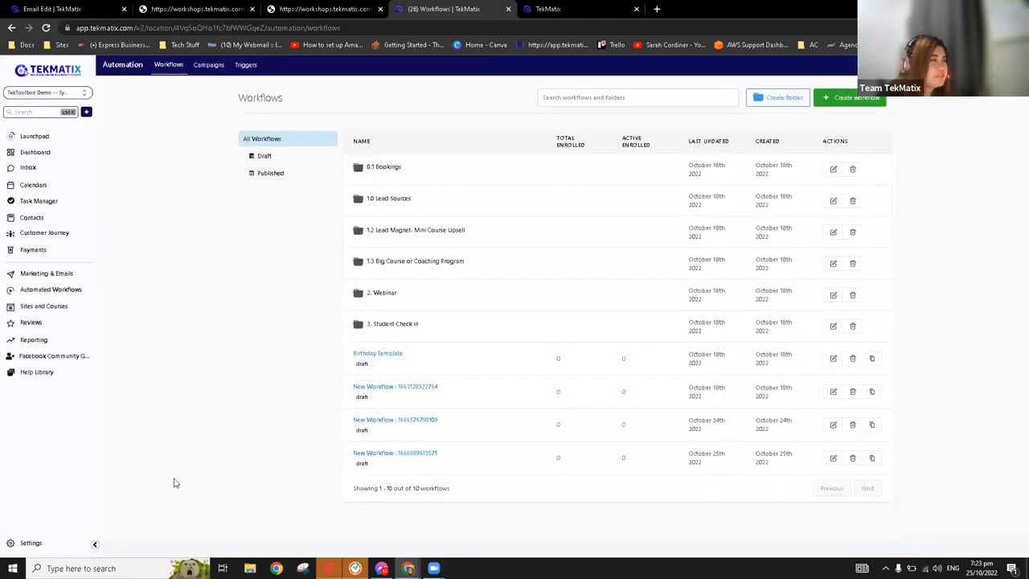
click(19, 549)
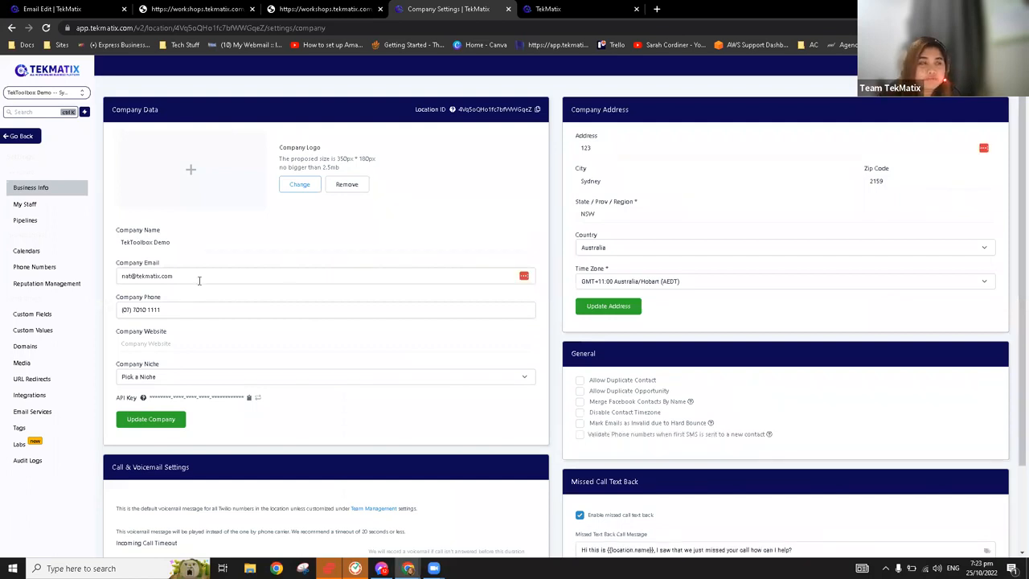
drag(180, 278, 123, 276)
click(248, 243)
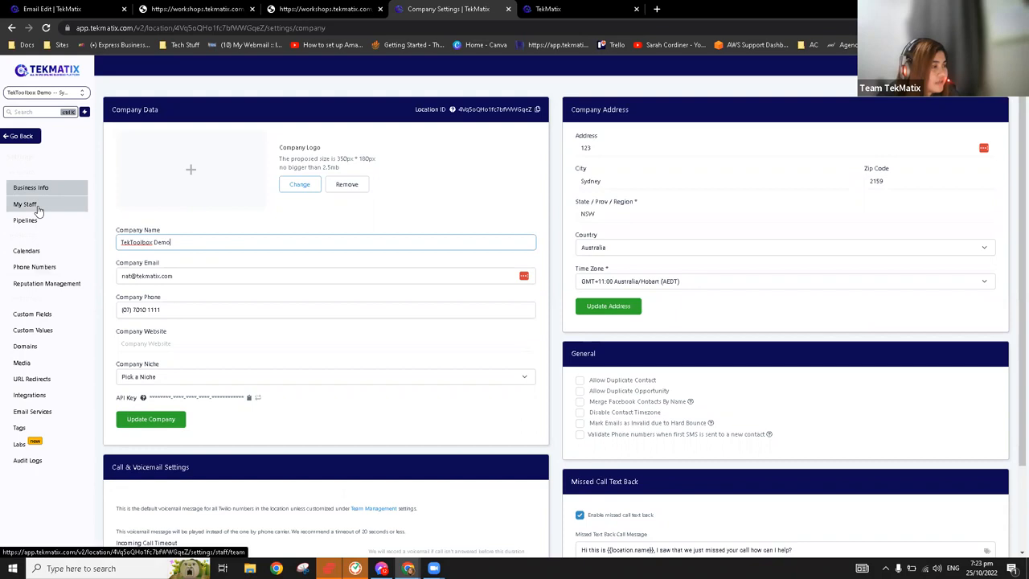
click(54, 412)
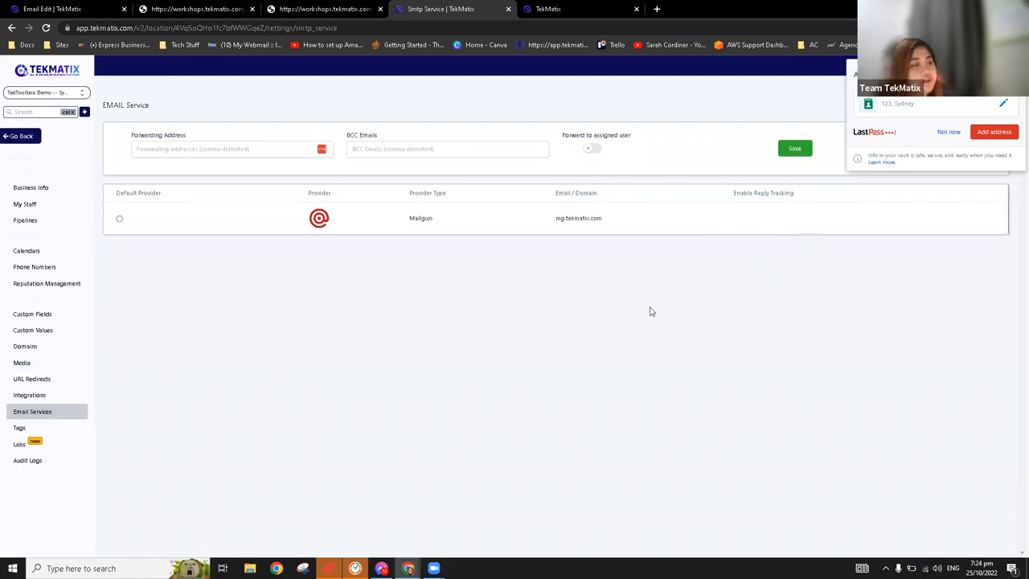
Leave the settings and start a new email template under the message templates in Marketing & Emails
click(22, 137)
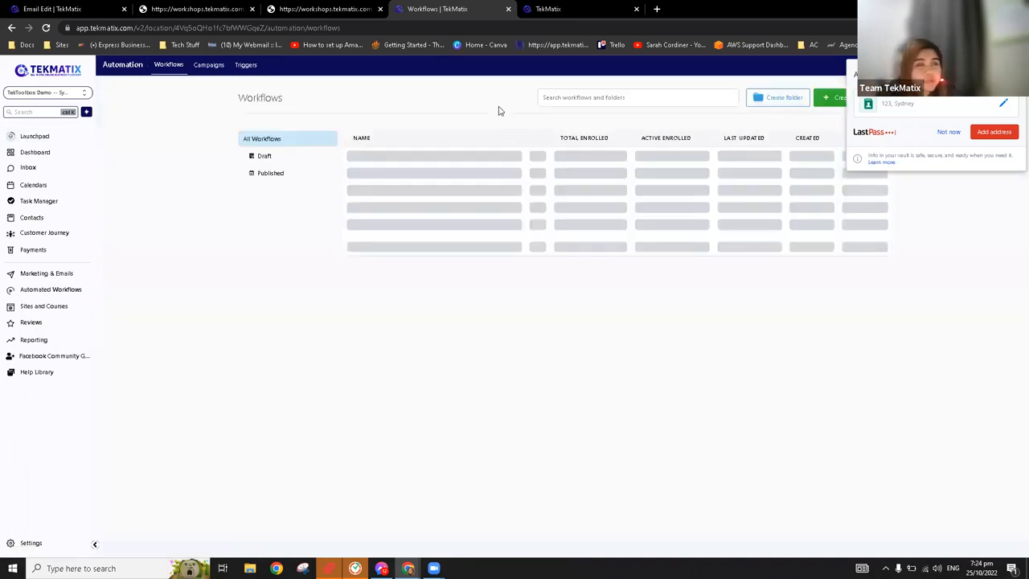
click(61, 280)
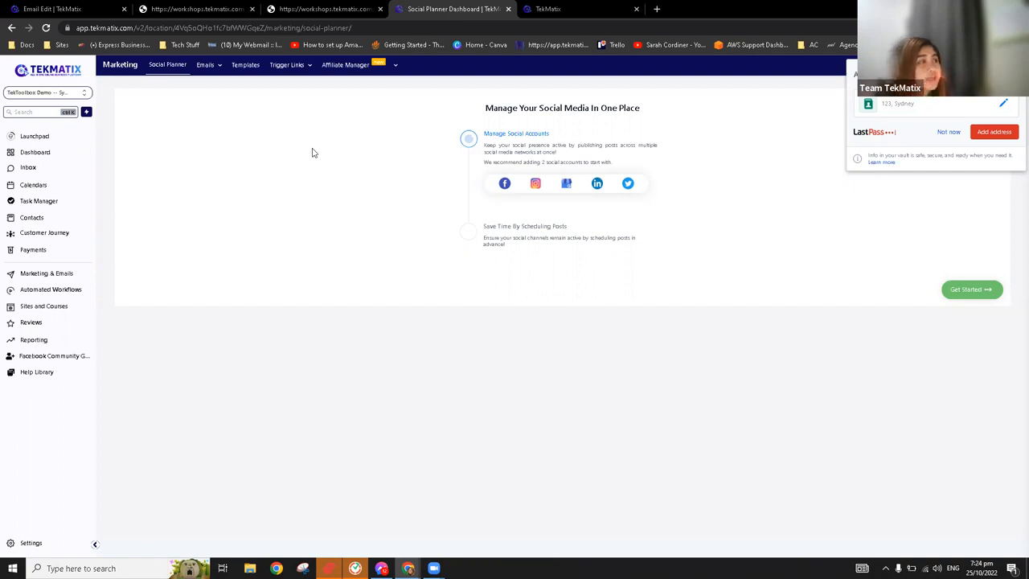
click(249, 66)
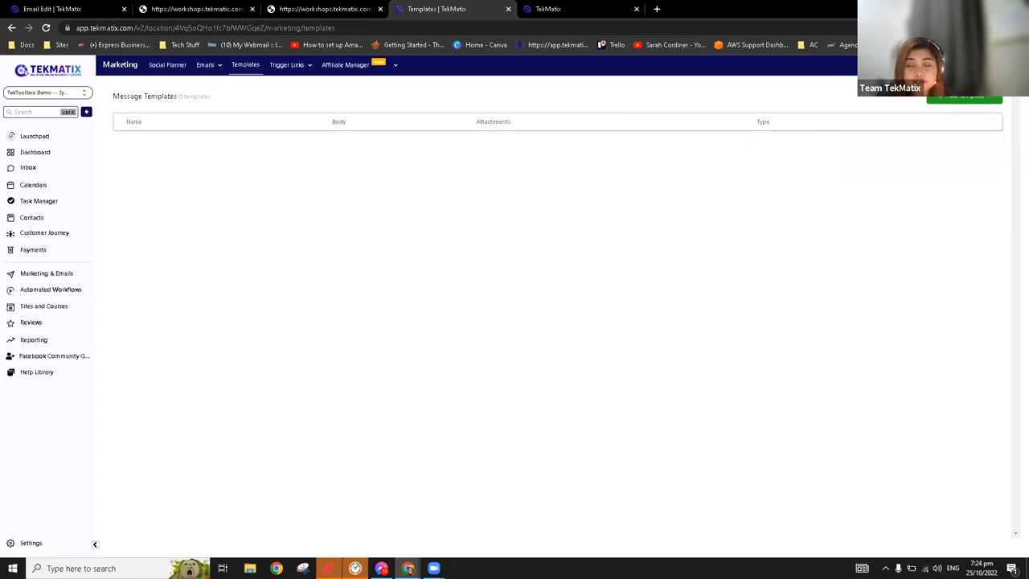
click(991, 98)
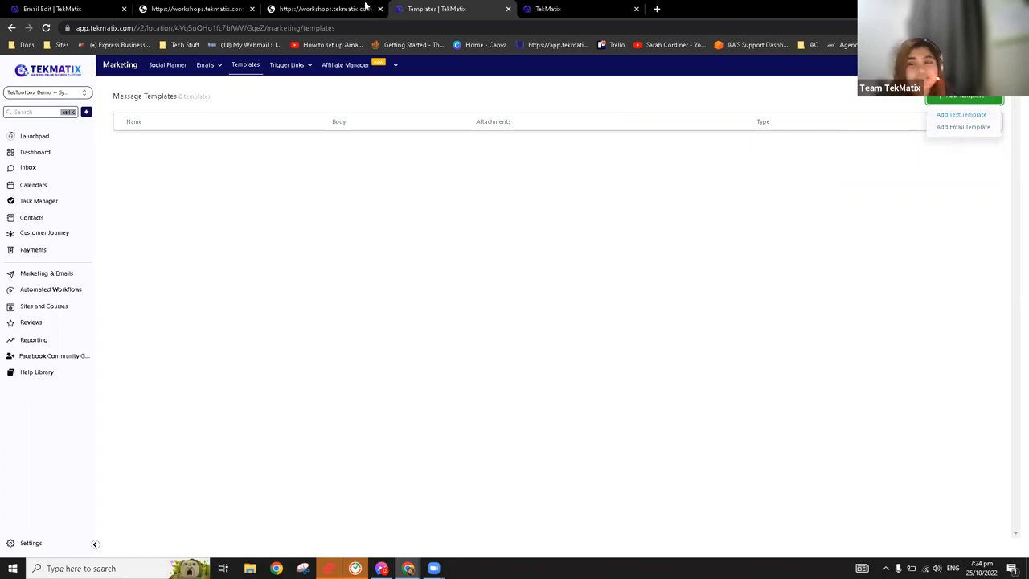
click(968, 131)
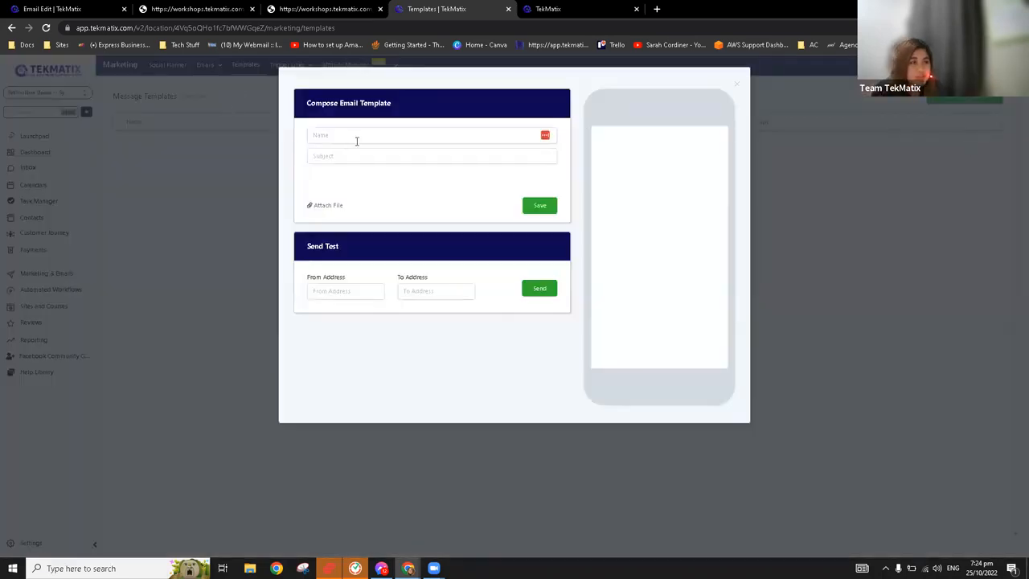
Name the email template "Tekmatix" and set its subject to "Welcome"
click(358, 135)
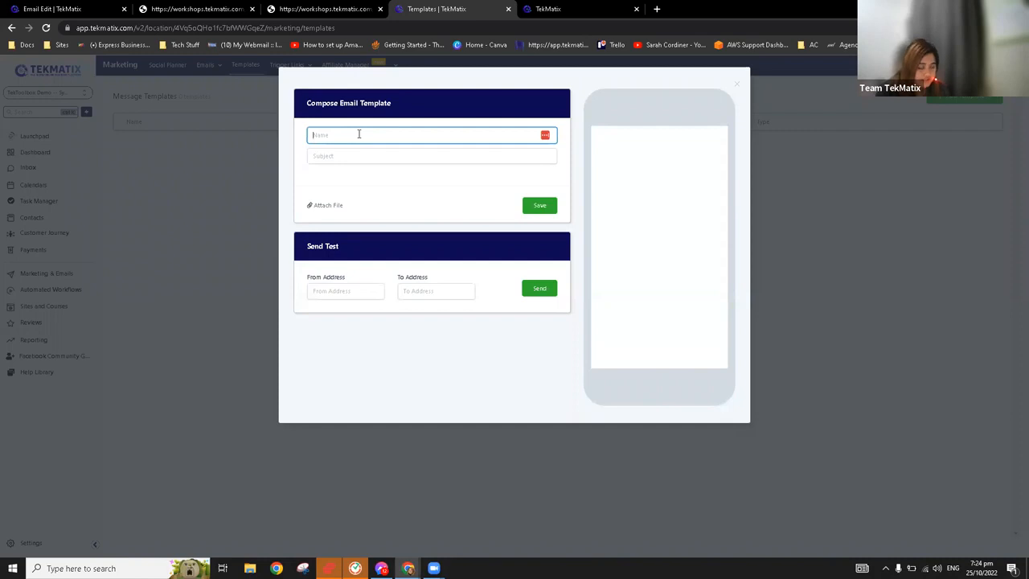
text(Tek)
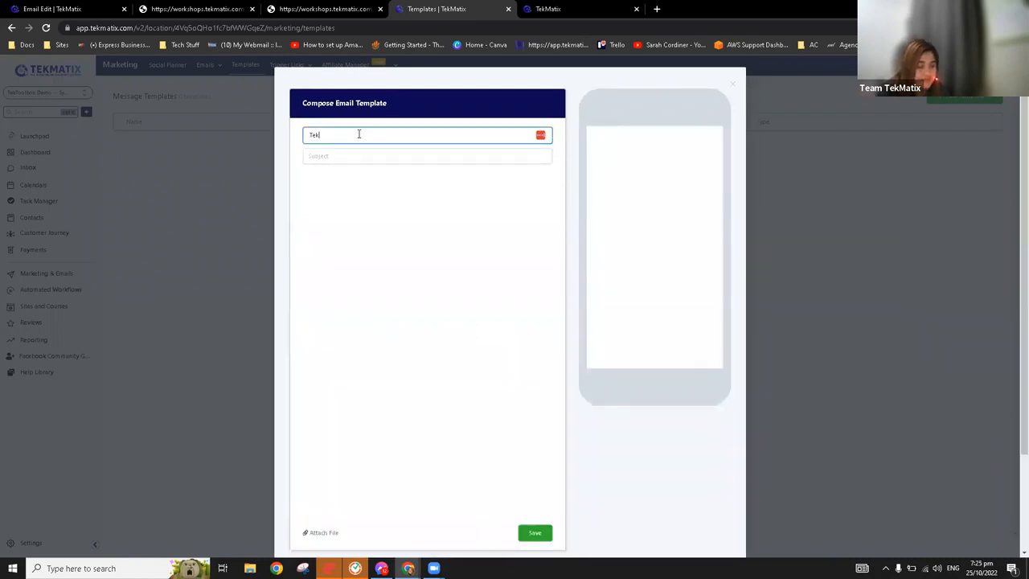
text(matix)
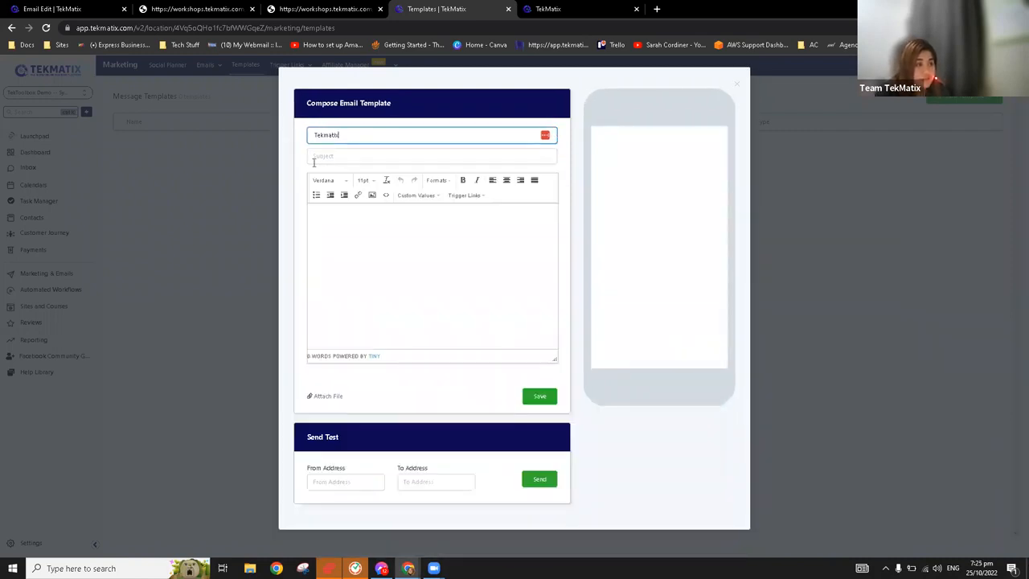
click(335, 156)
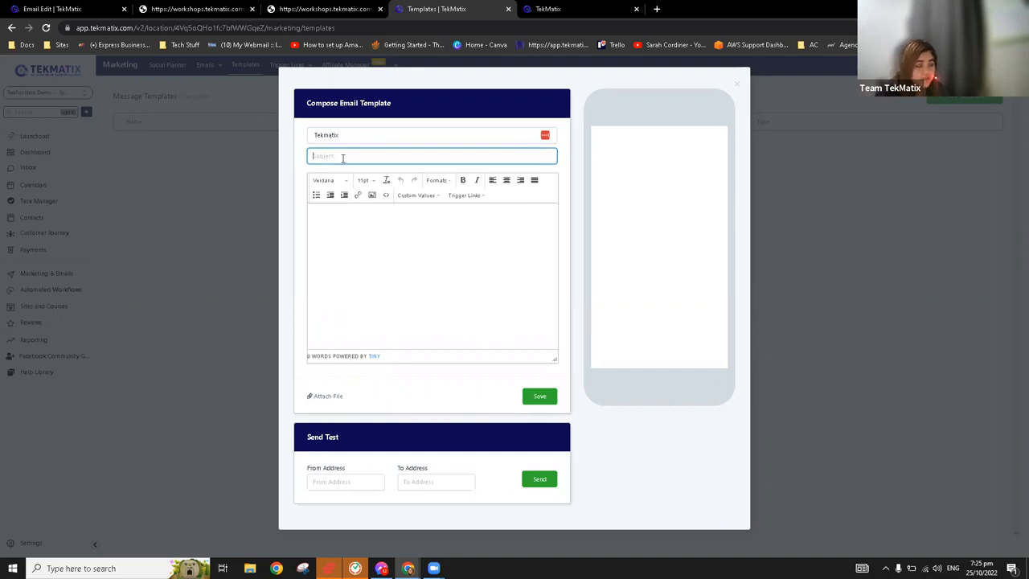
text(Welco)
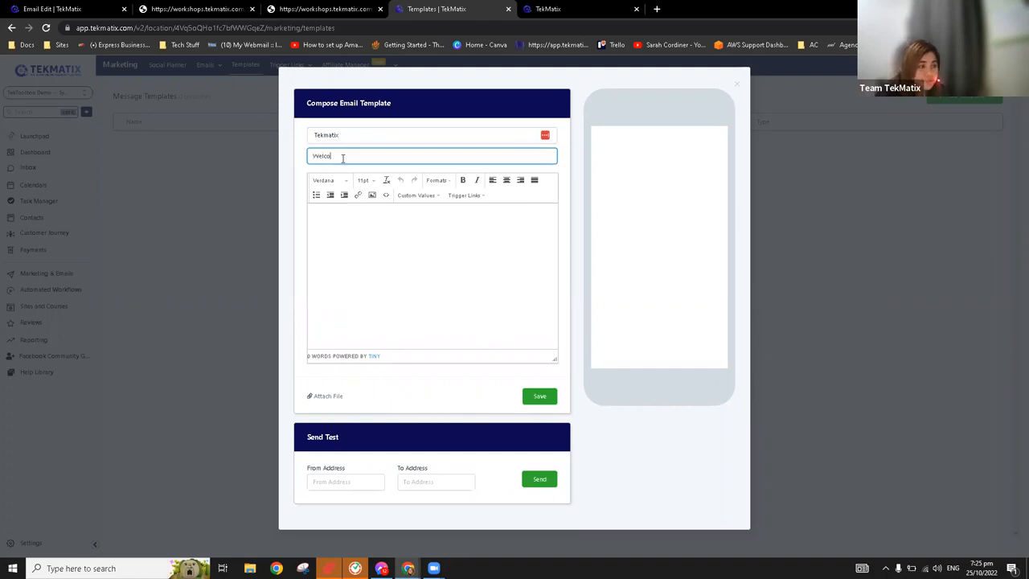
text(me)
Write "Yay! Looking forward to that!" as the email template's body text
click(349, 236)
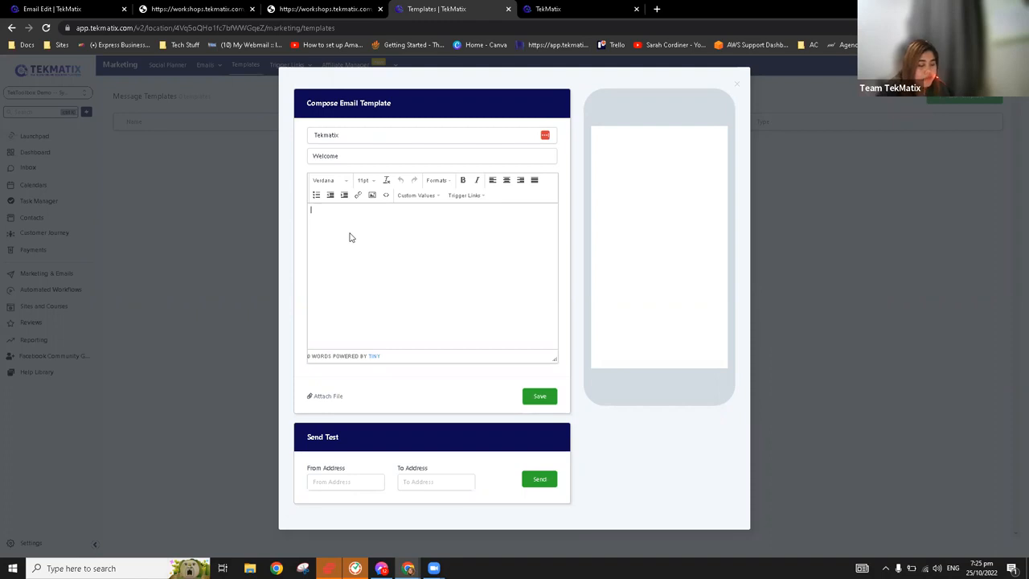
text(H)
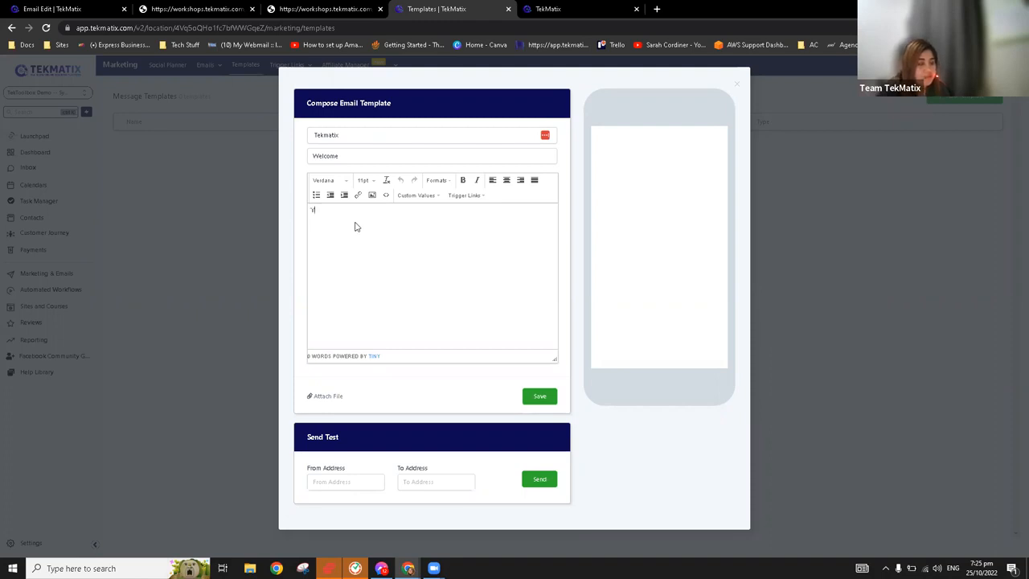
text(ay! )
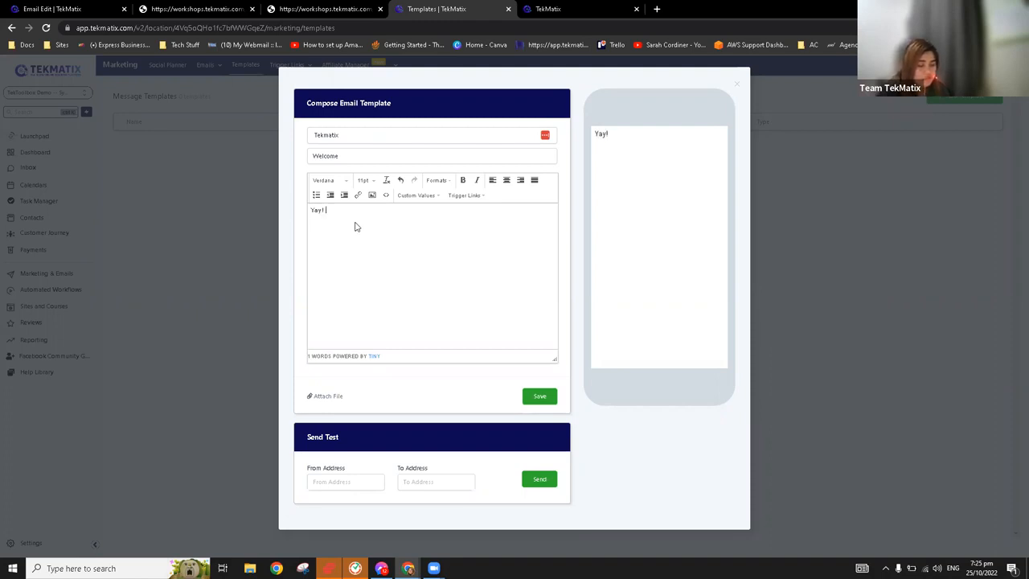
text(Looking forward to that!)
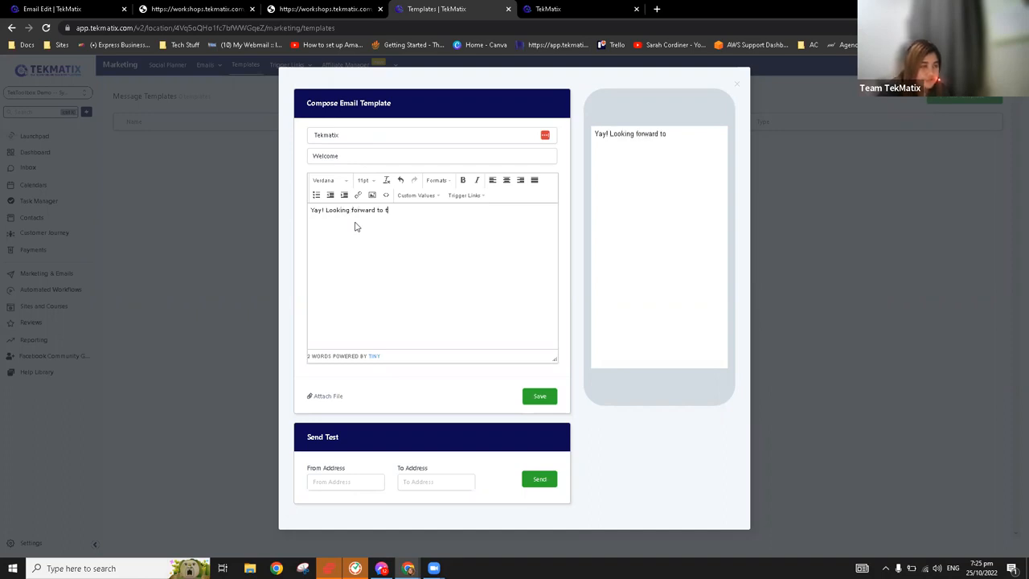
Save the Tekmatix email template and show the conversations in the Inbox
click(540, 398)
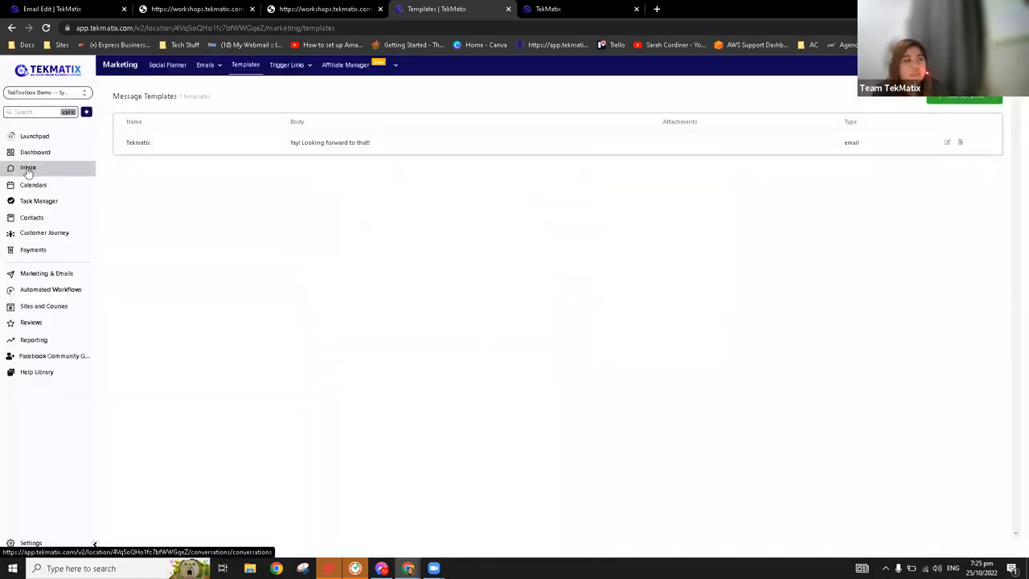
mouse_move(205, 68)
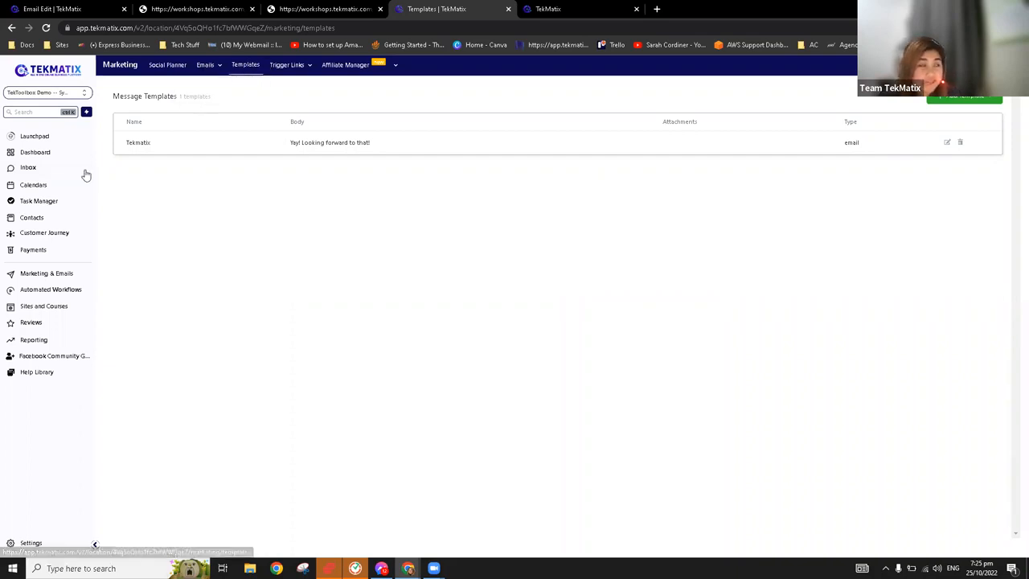
click(37, 168)
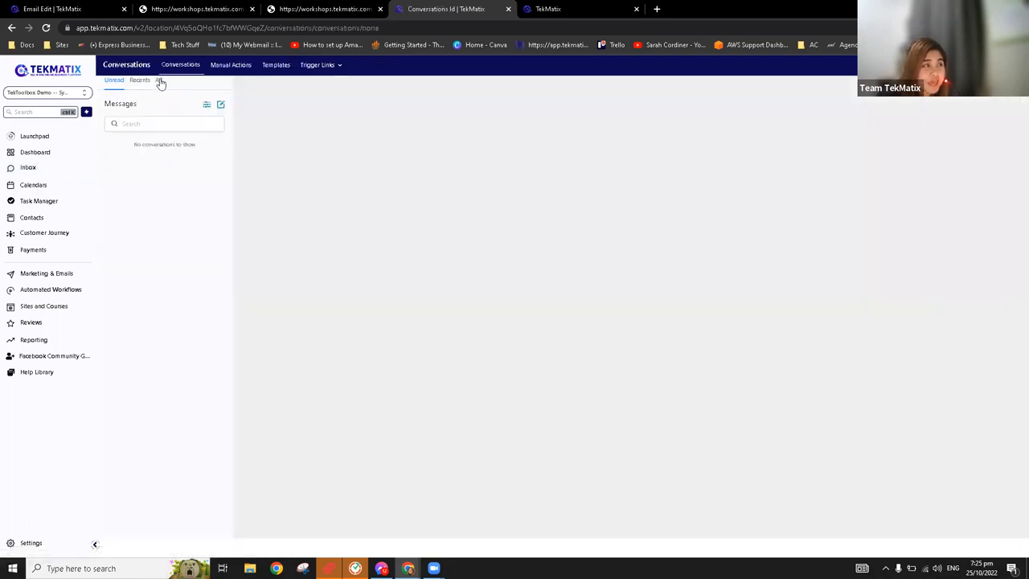
Open the first contact in the Contacts list and expand the email composer in its record
click(45, 218)
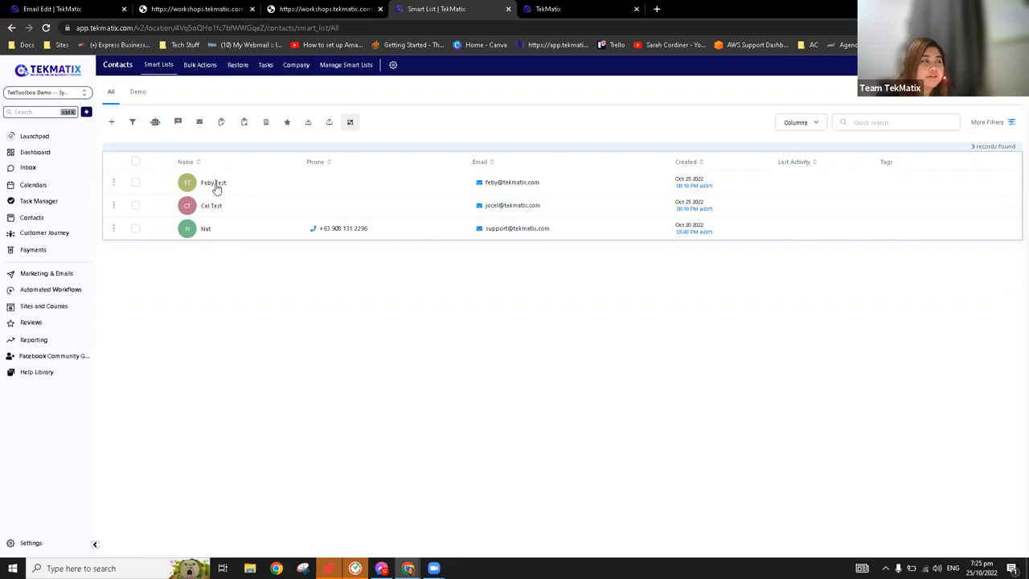
click(189, 184)
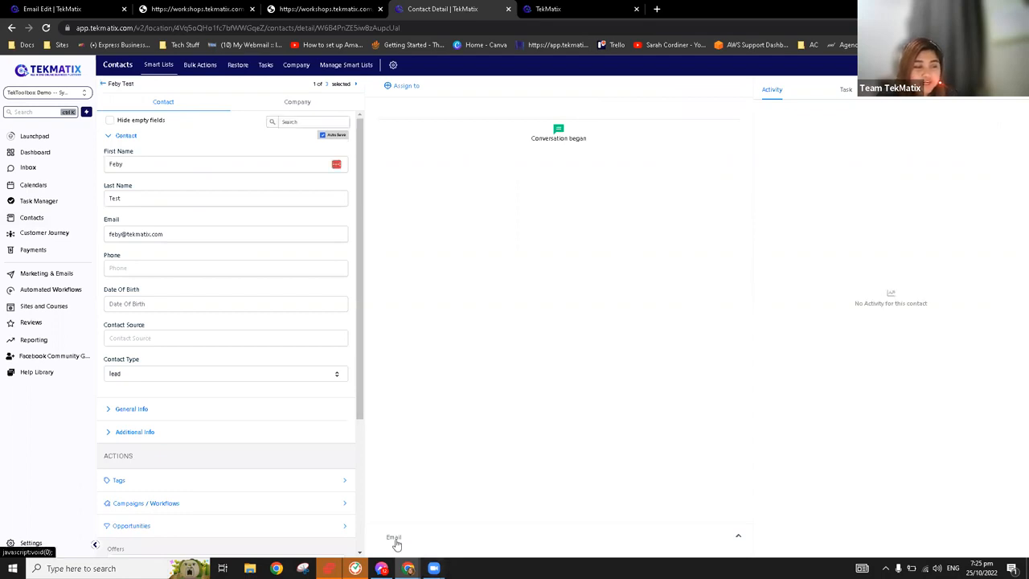
click(395, 541)
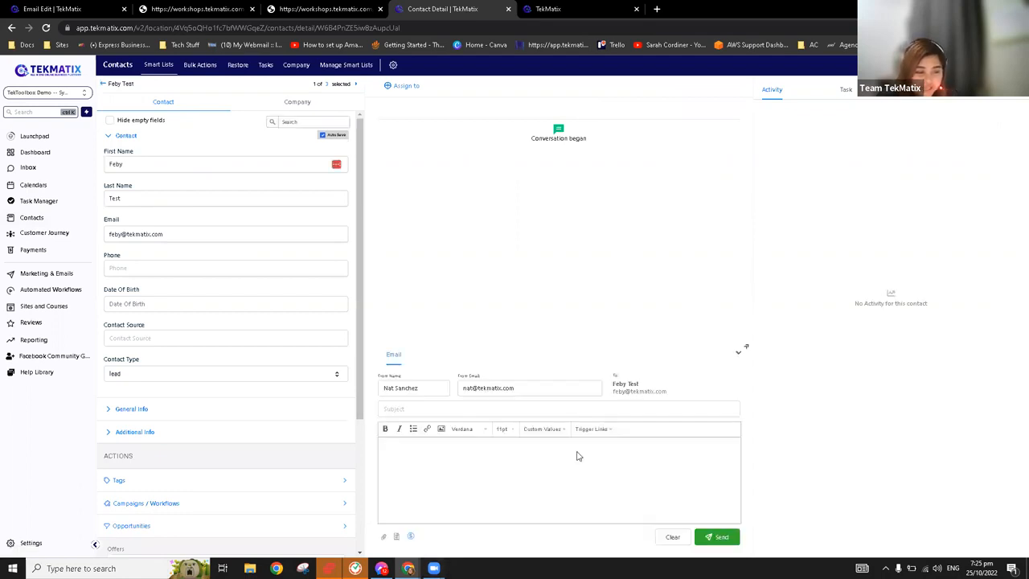
Insert the Tekmatix template into the contact's email and point out the filled-in body text
click(397, 537)
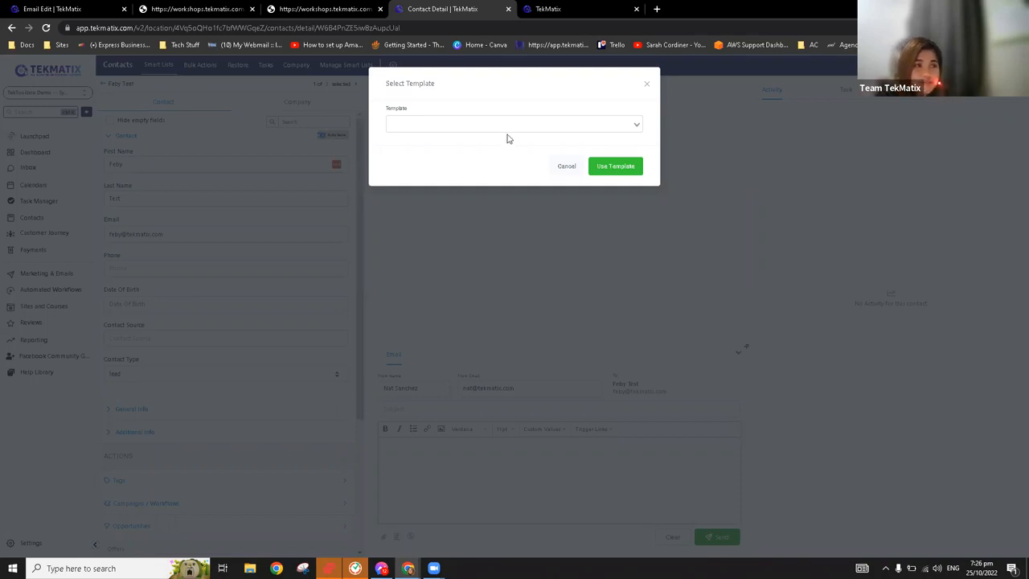
click(636, 124)
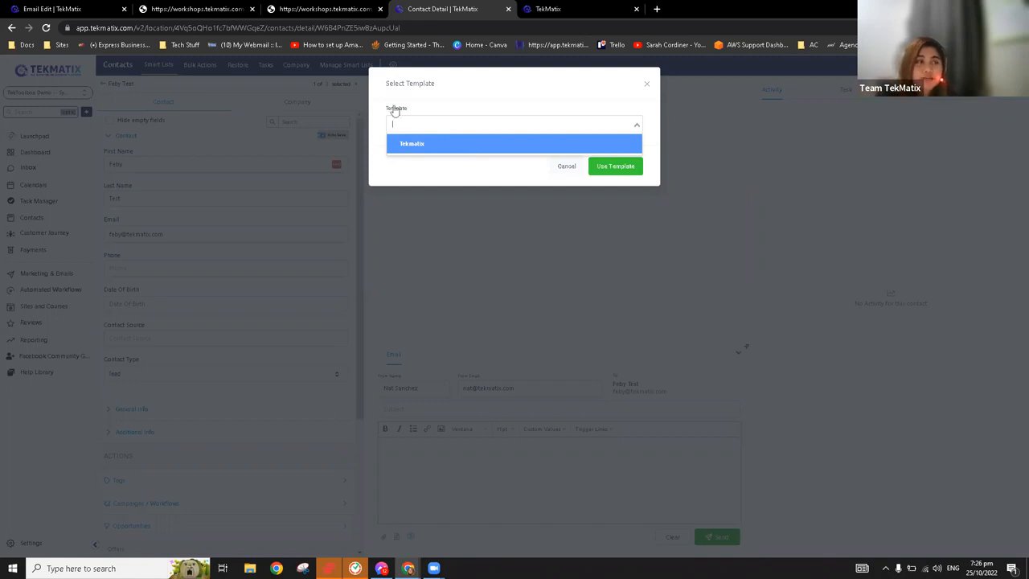
click(419, 146)
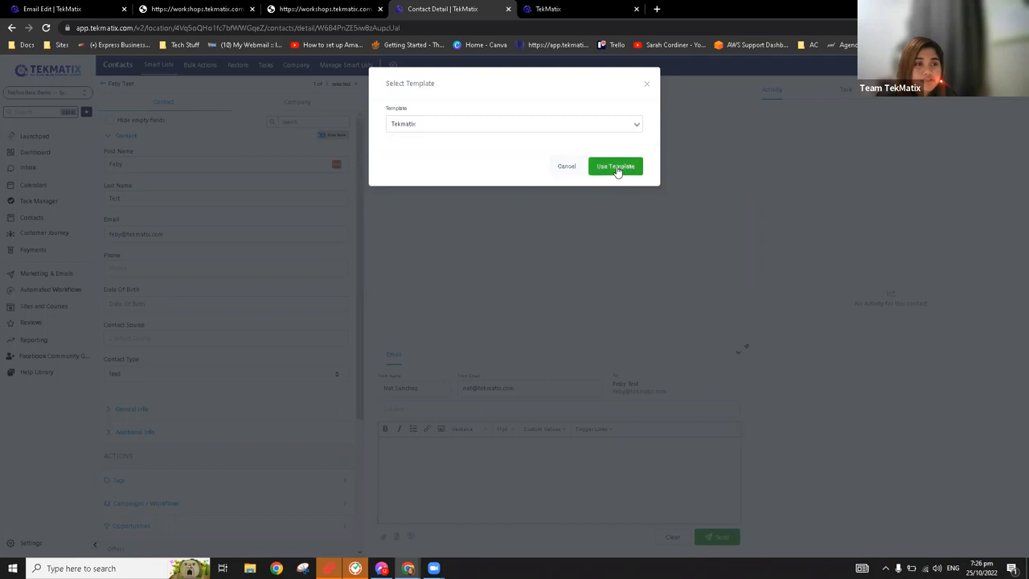
click(616, 166)
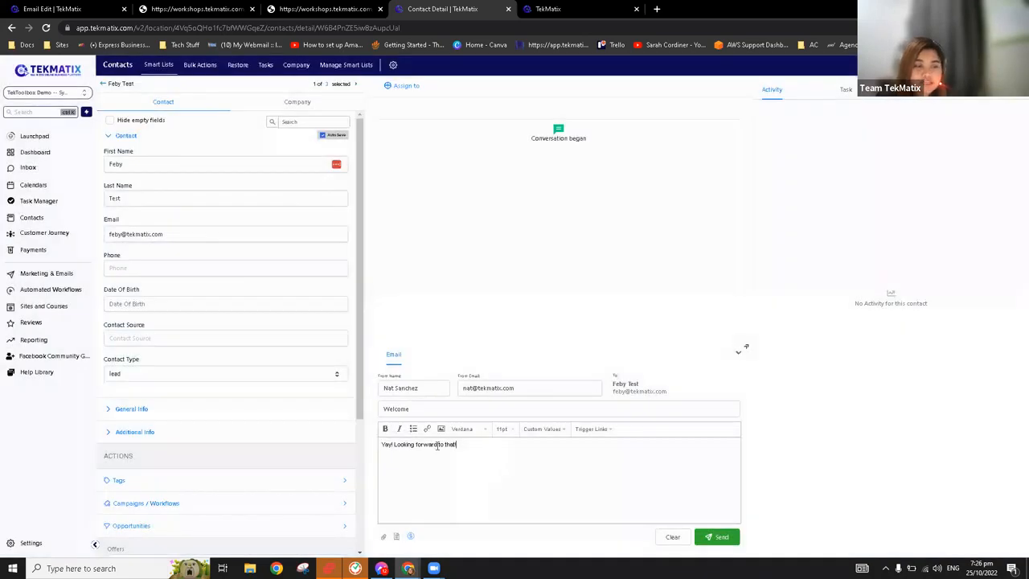
drag(466, 446, 381, 449)
click(501, 462)
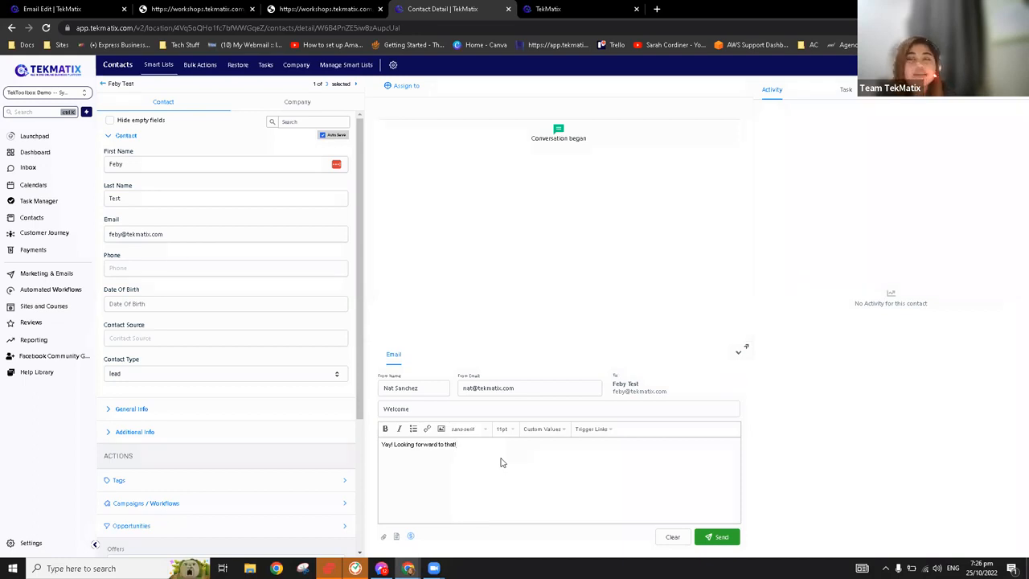
Open the 0.1 Master Template folder among the email templates in Marketing & Emails
click(58, 274)
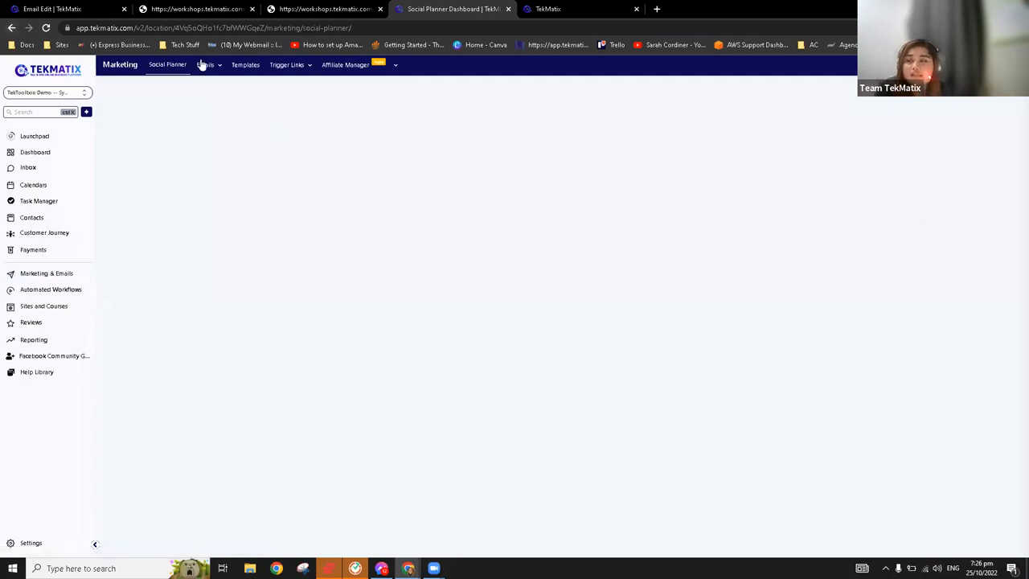
click(209, 72)
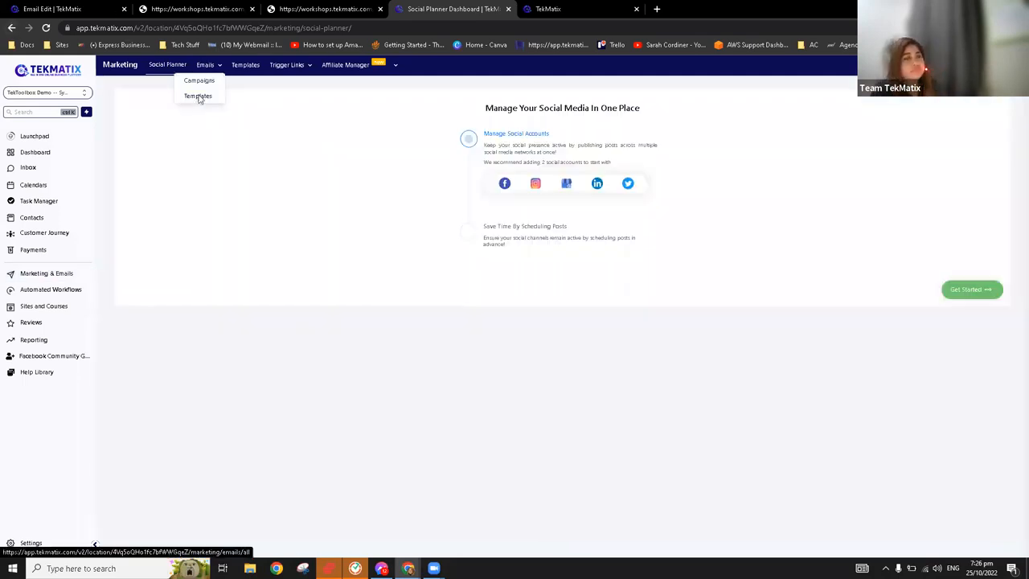
click(198, 96)
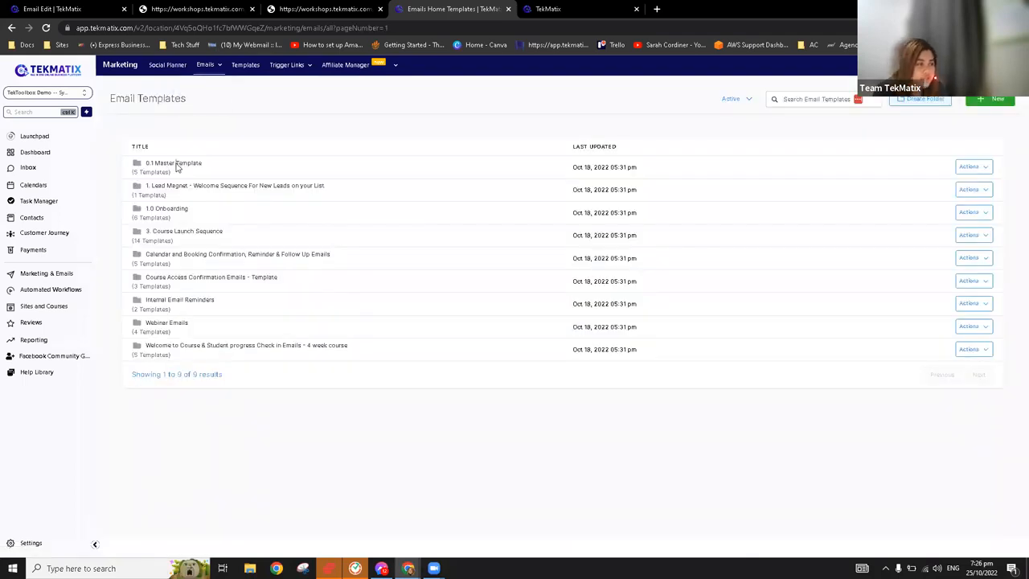
click(175, 164)
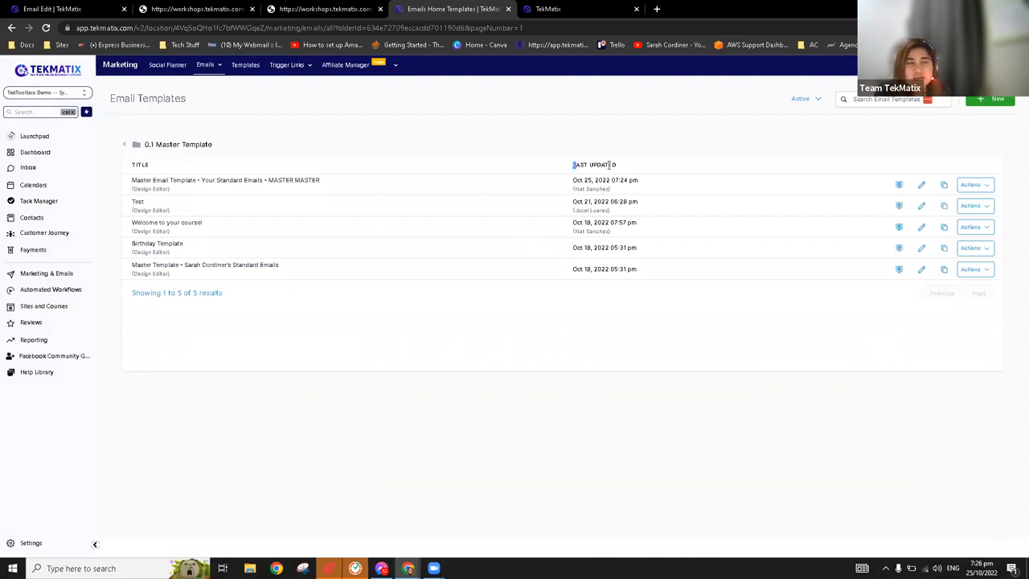
Examine the Last Updated column and the update date of the Master Email Template - Your Standard Emails - MASTER MASTER
double_click(580, 165)
click(568, 165)
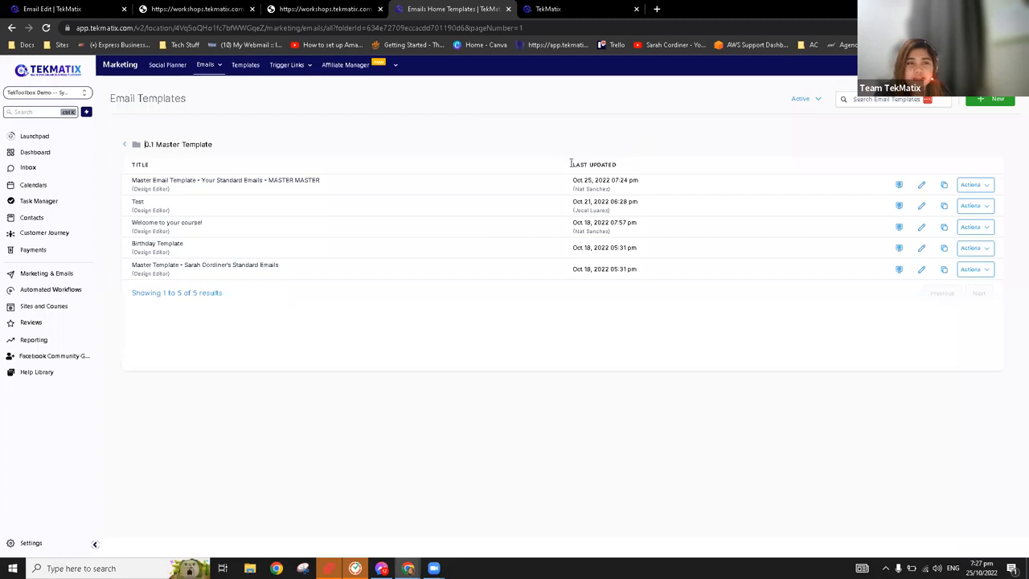
triple_click(565, 165)
click(635, 165)
triple_click(563, 166)
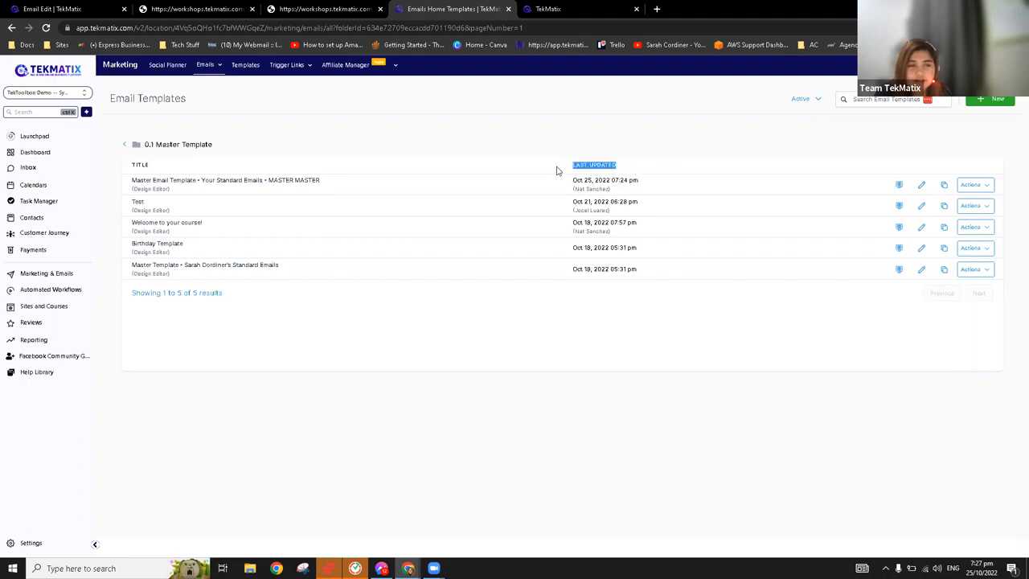
double_click(569, 181)
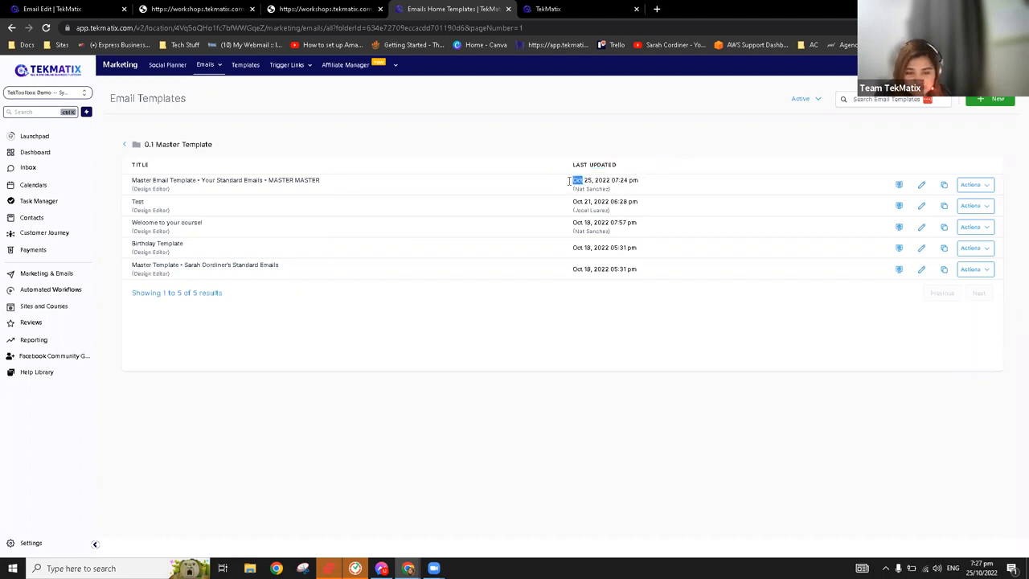
drag(624, 180, 674, 174)
drag(573, 181, 662, 173)
click(664, 152)
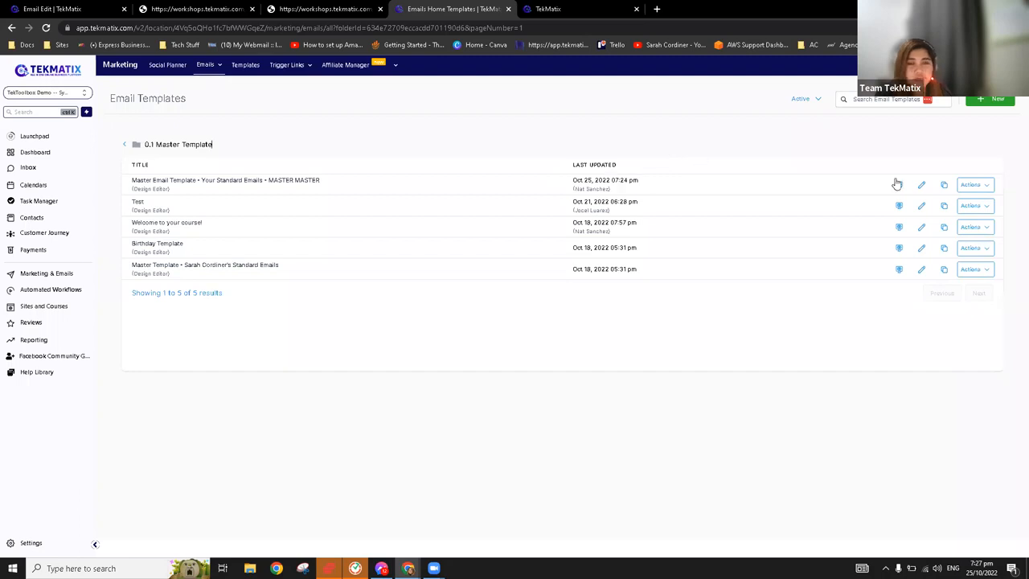
Create a campaign from the template Master Email Template - Your Standard Emails - MASTER MASTER
click(974, 193)
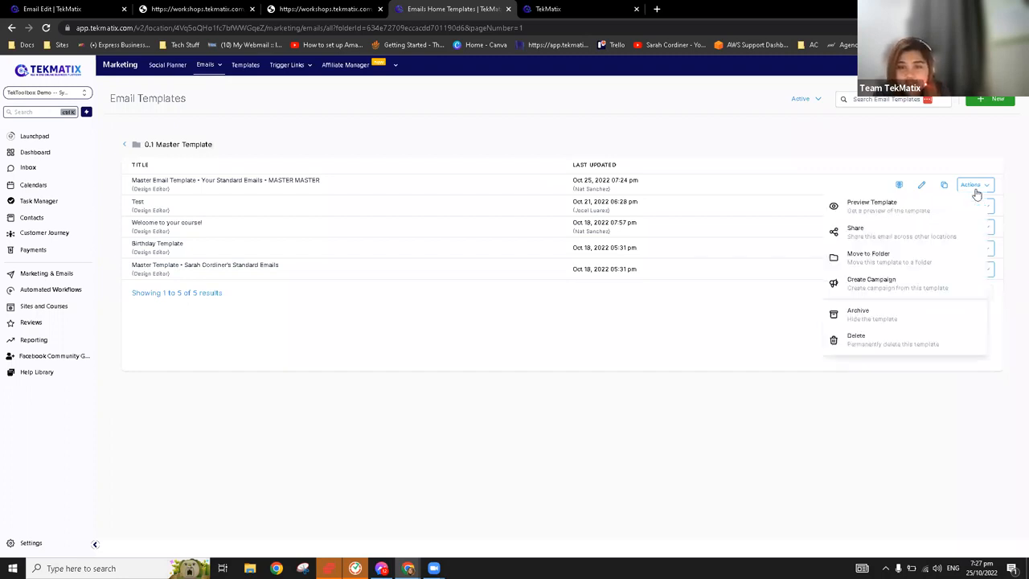
click(906, 289)
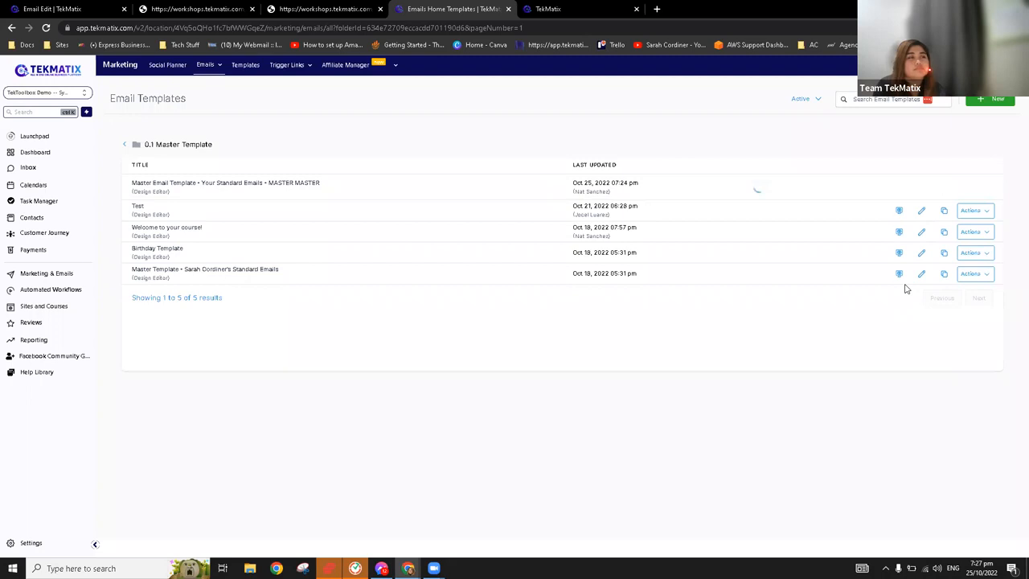
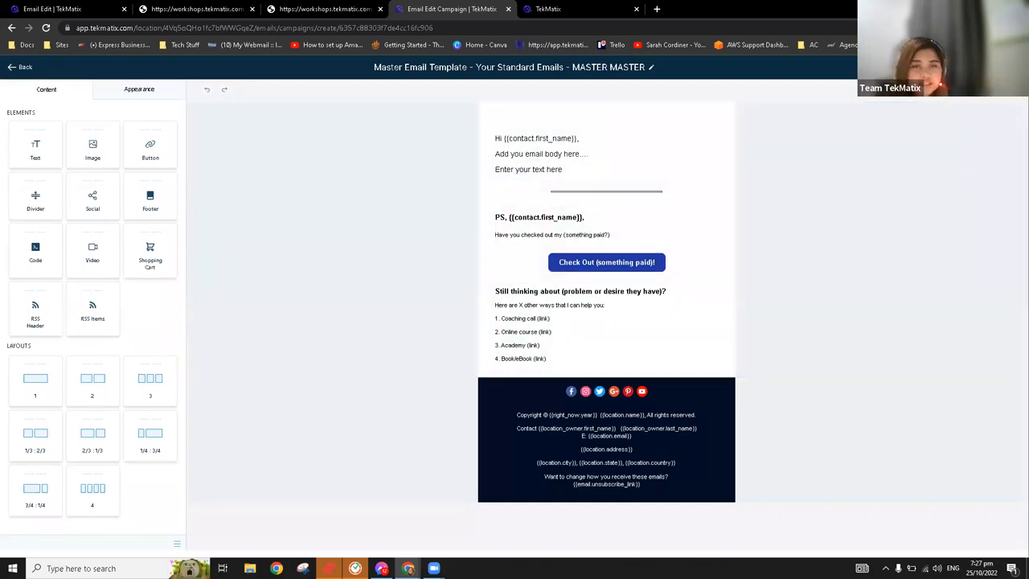
Open the campaign's send and schedule settings and examine the sender's From Email and From Name fields
click(990, 68)
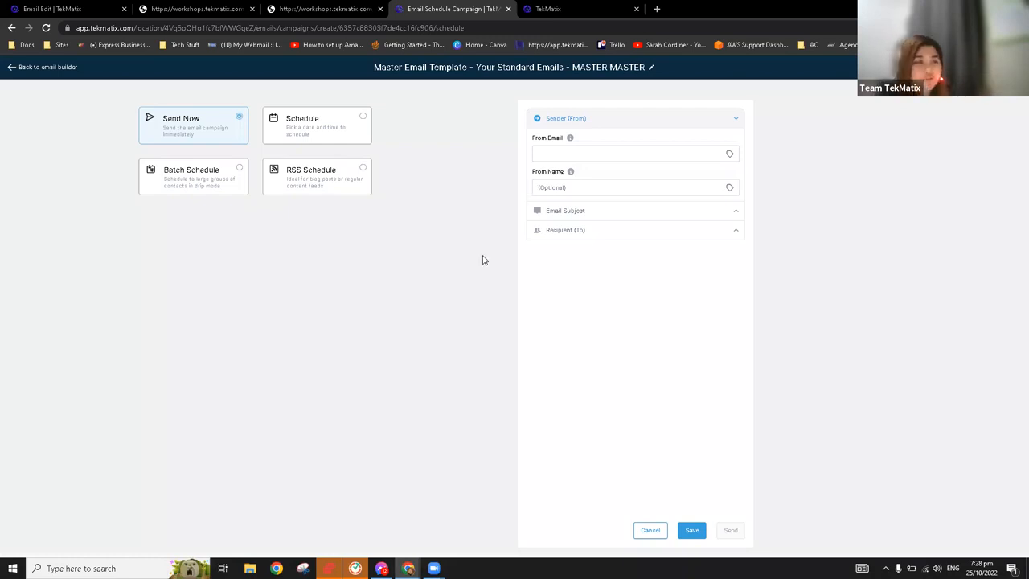
click(619, 239)
click(624, 235)
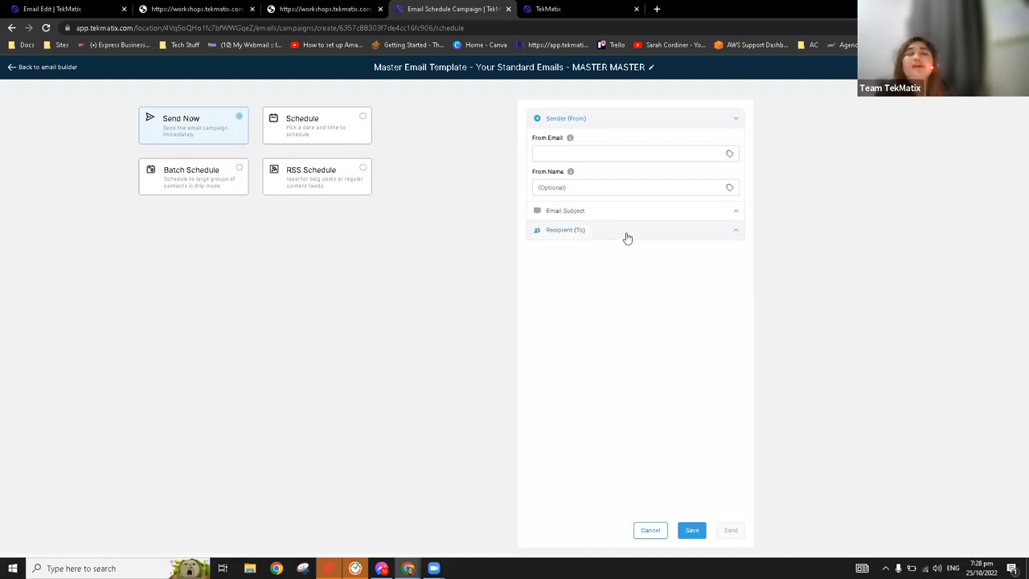
click(605, 158)
click(595, 189)
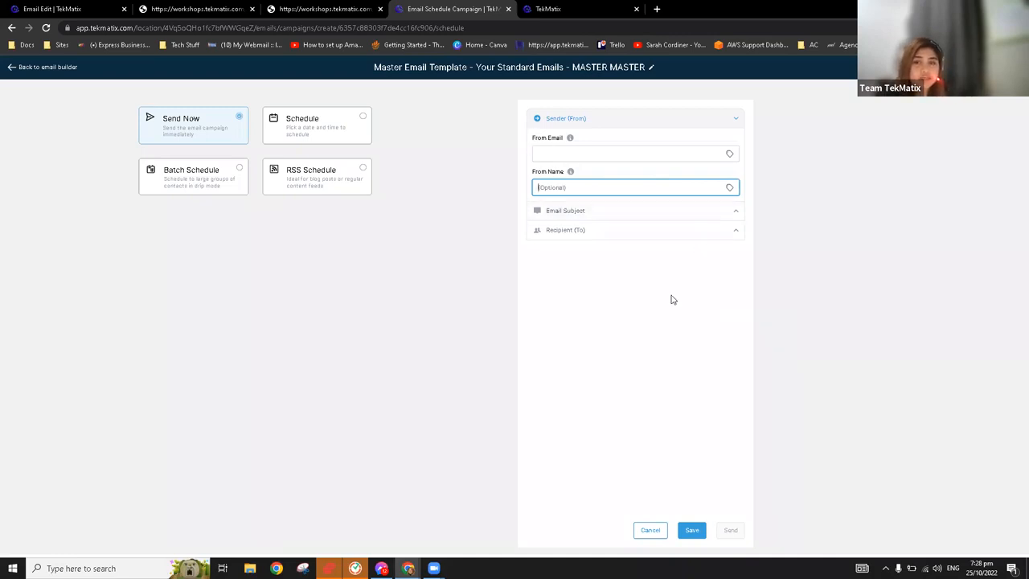
Examine the subject line and preview text fields in the Email Subject section, and collapse the section
click(650, 211)
click(619, 246)
click(619, 275)
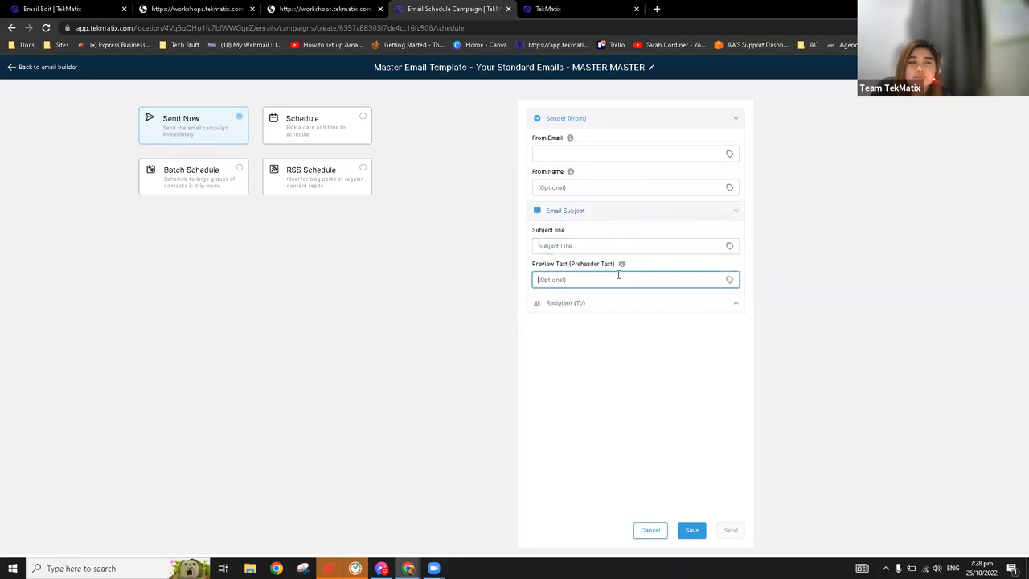
click(625, 242)
click(707, 217)
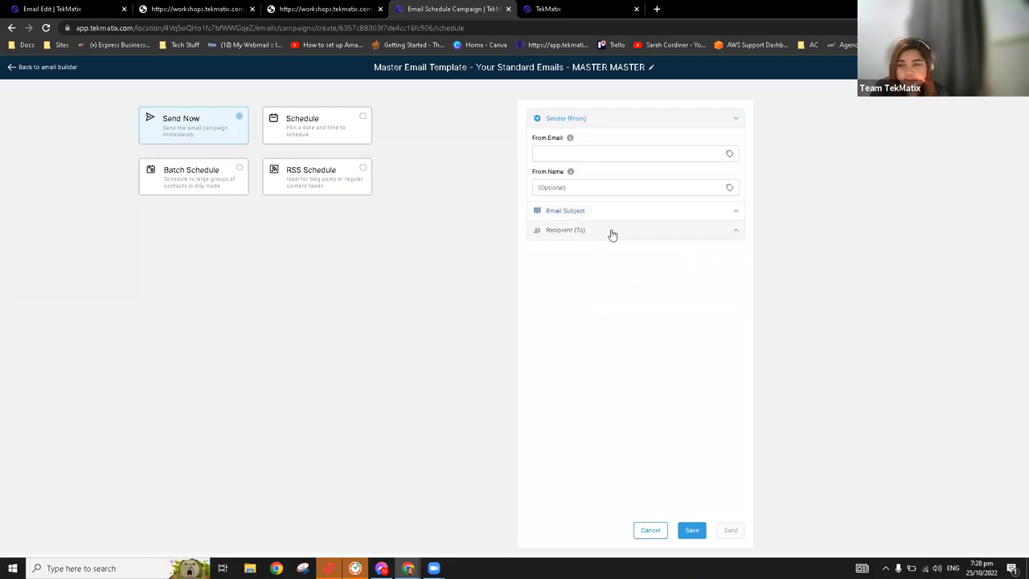
Try choosing all contacts as the campaign's recipients, and clear the selection
click(611, 235)
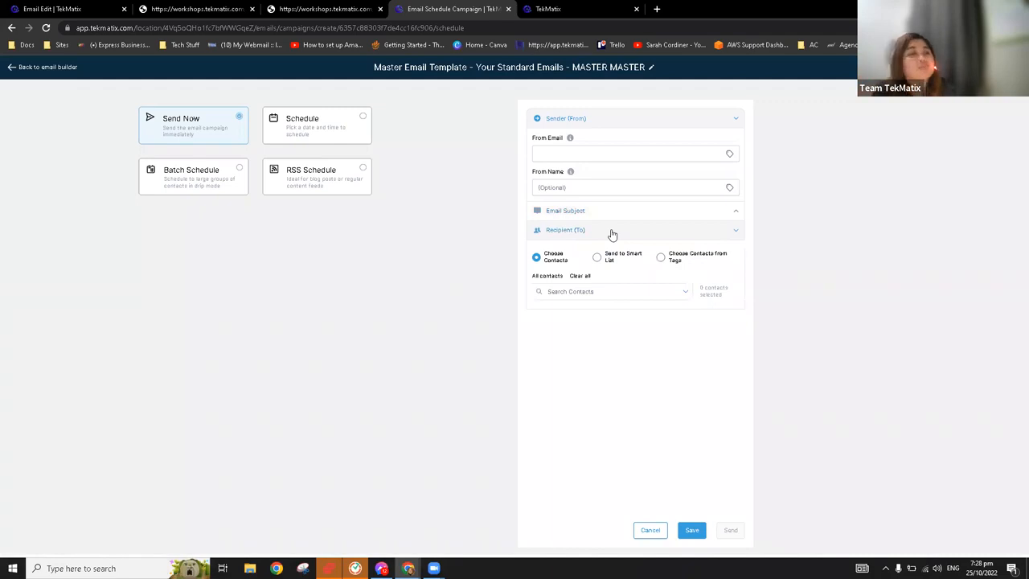
drag(568, 260, 543, 252)
click(566, 262)
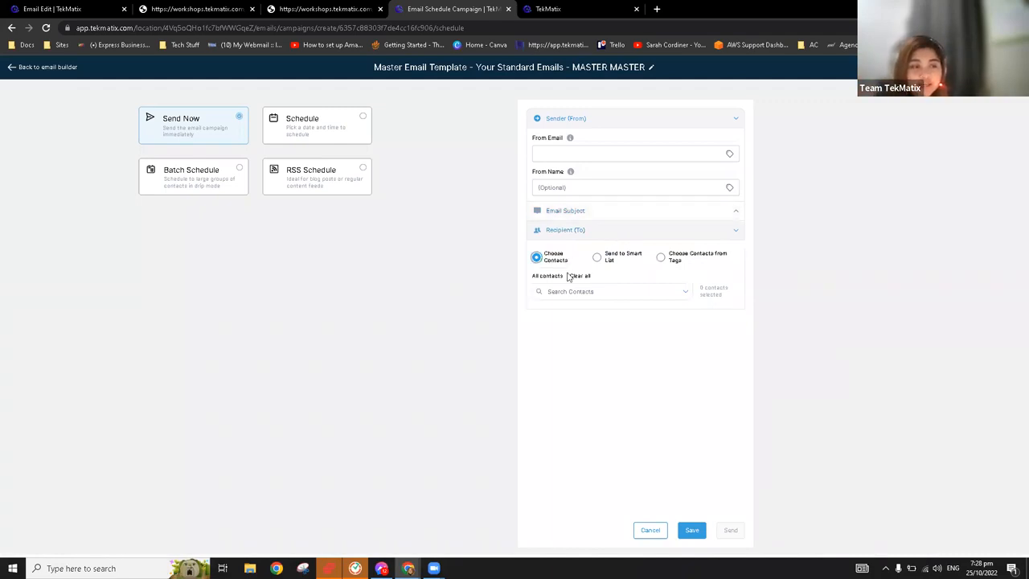
click(552, 278)
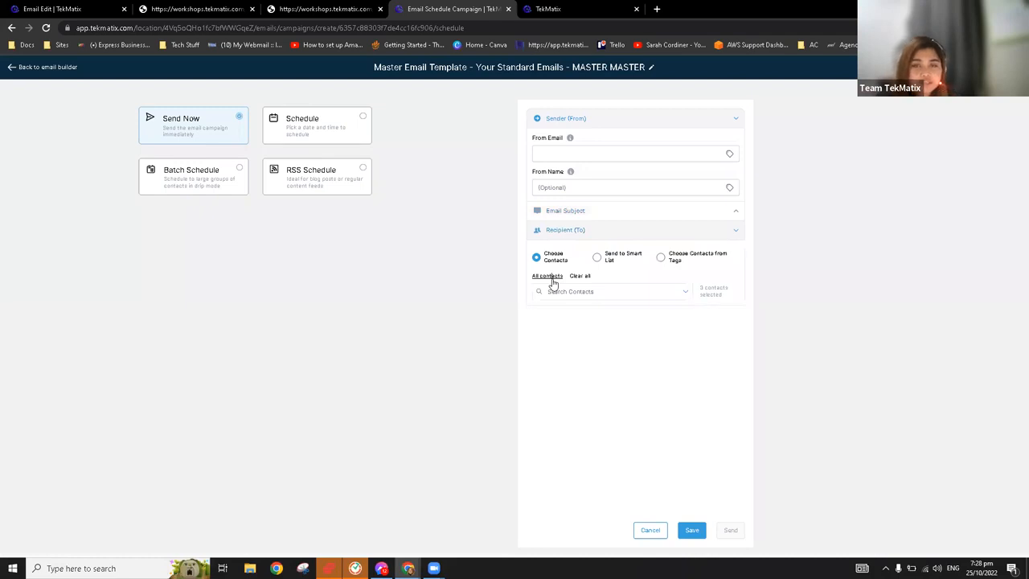
click(582, 278)
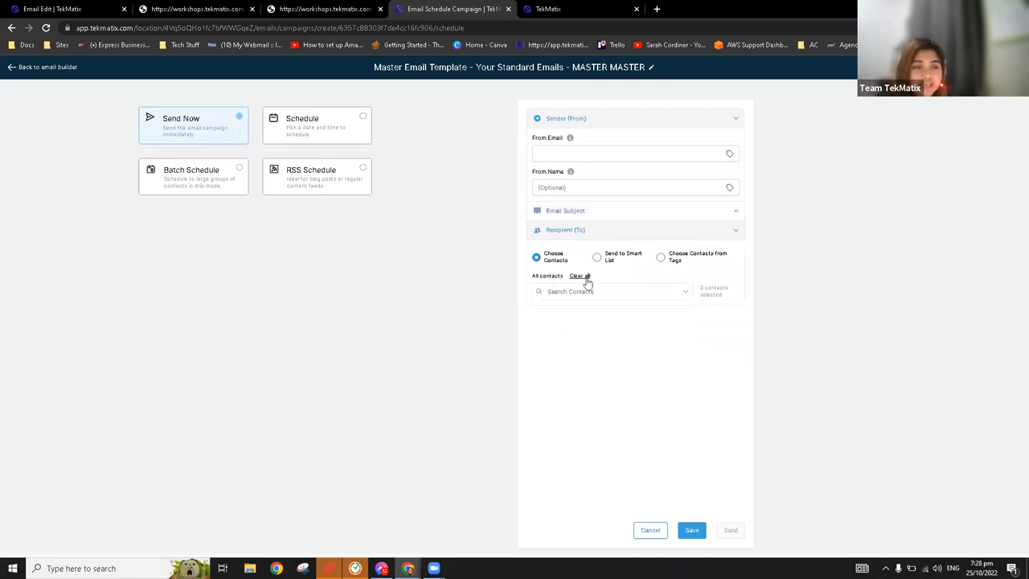
View the individual contacts available as recipients, and change the recipient option to Send to Smart List
click(688, 294)
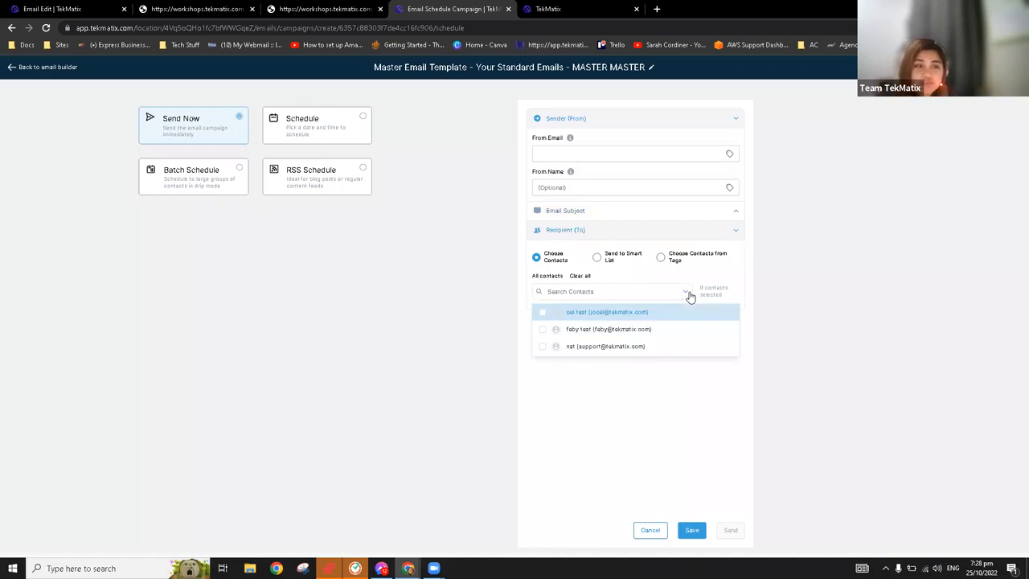
click(619, 277)
click(598, 258)
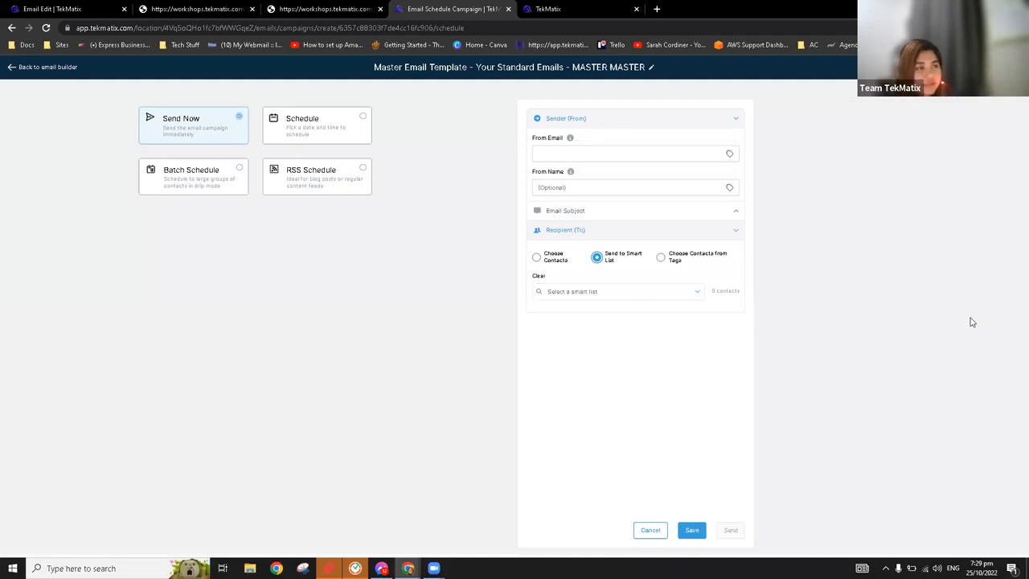
Close the two workshops browser tabs and leave the email editor for the 0.1 Master Template folder
click(253, 9)
click(252, 10)
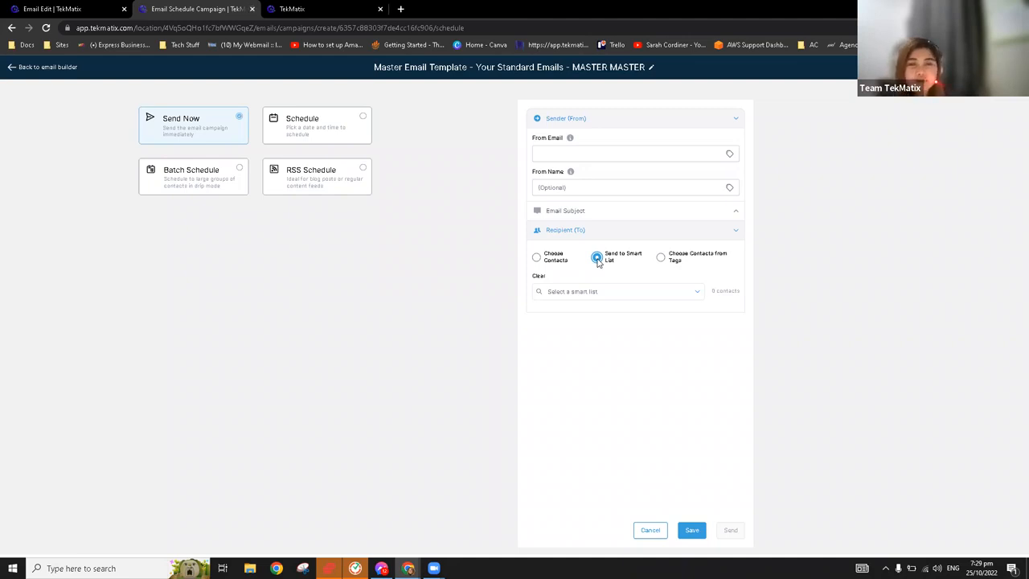
drag(89, 5, 249, 5)
click(23, 68)
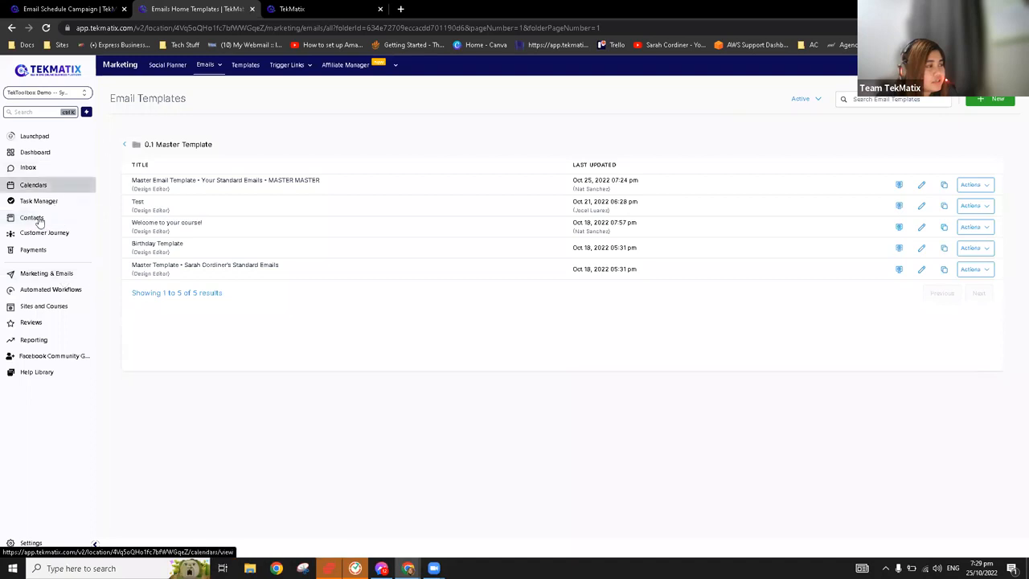
Open the contacts and view the Demo smart list, returning to the list of all contacts
click(39, 220)
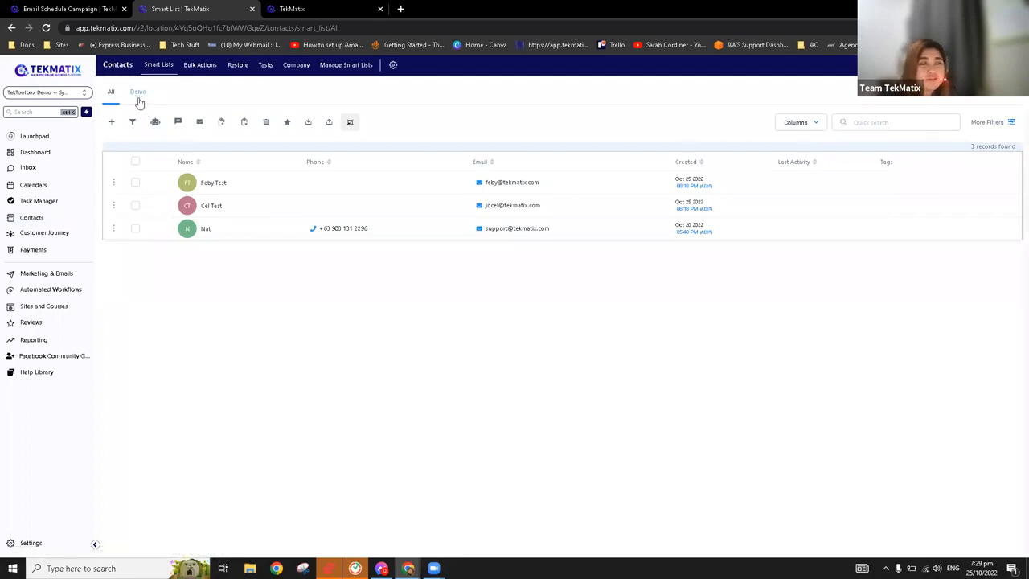
click(138, 93)
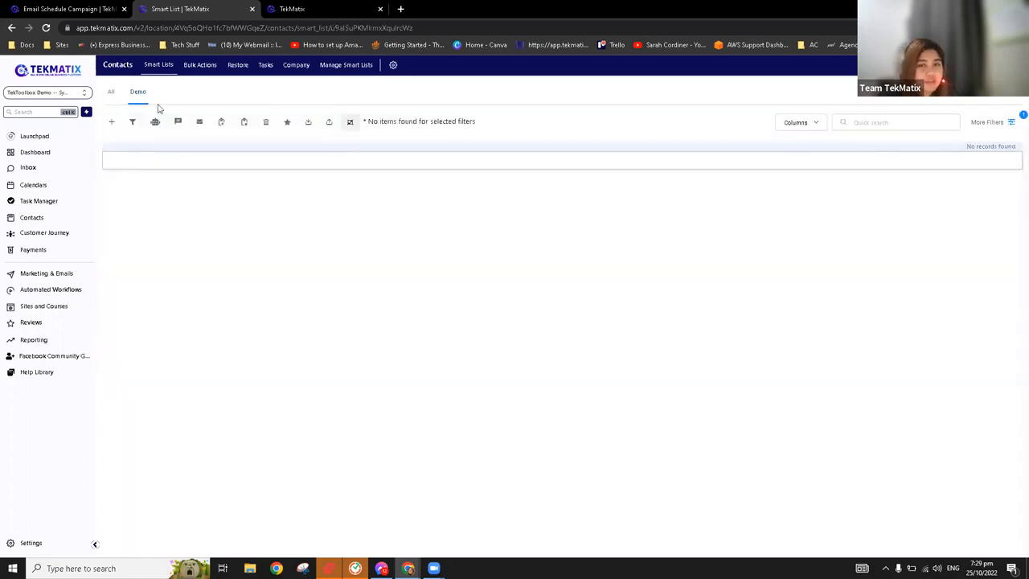
click(112, 94)
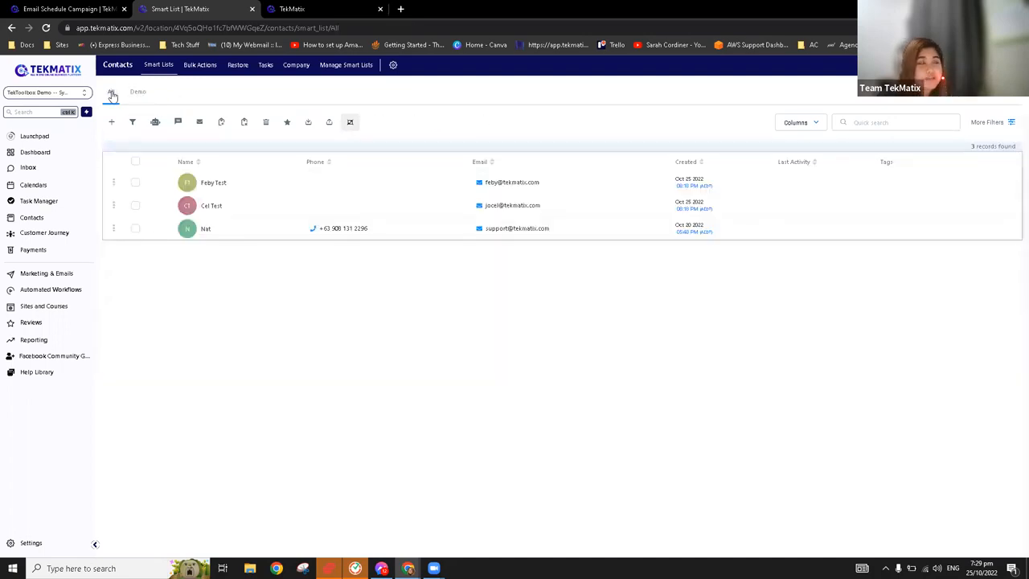
Filter all contacts by the condition that Tag is facebook ads
click(992, 125)
click(932, 142)
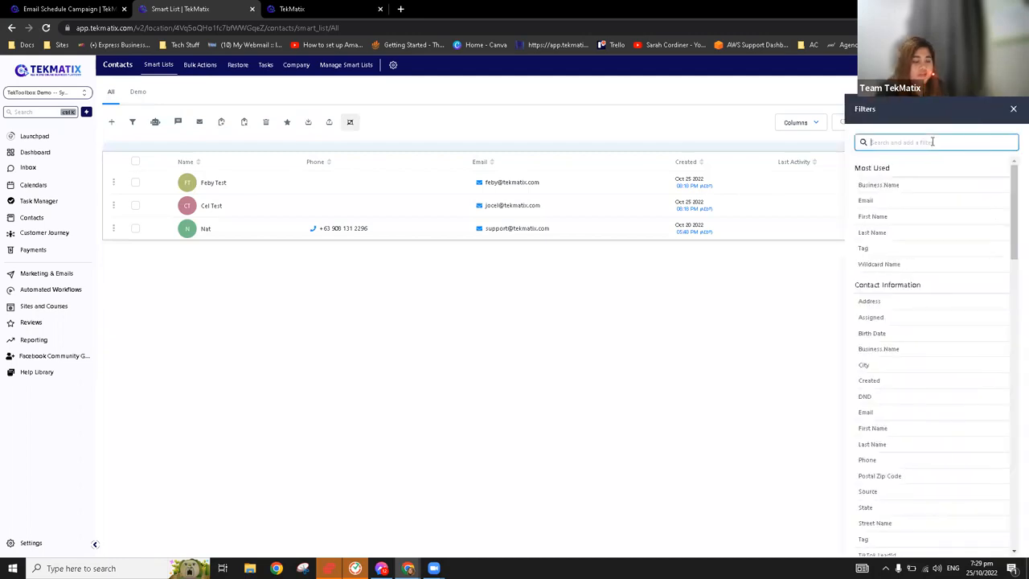
text(tag)
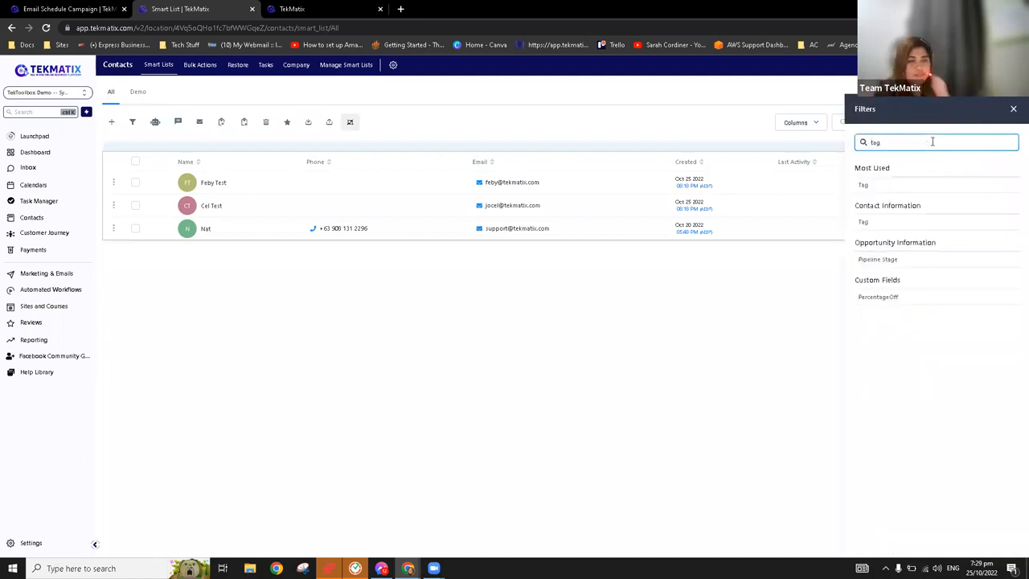
click(865, 184)
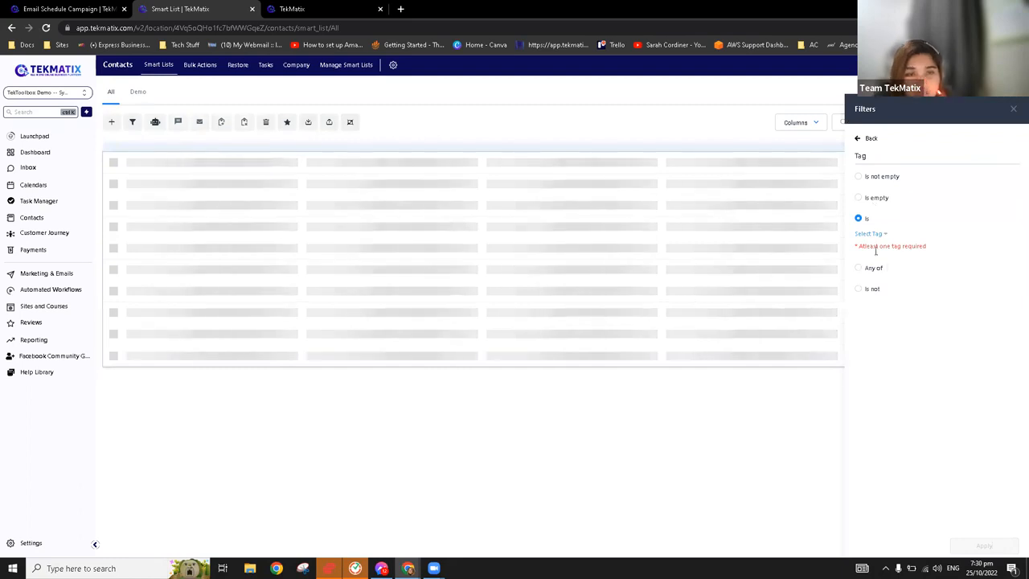
click(874, 236)
click(945, 209)
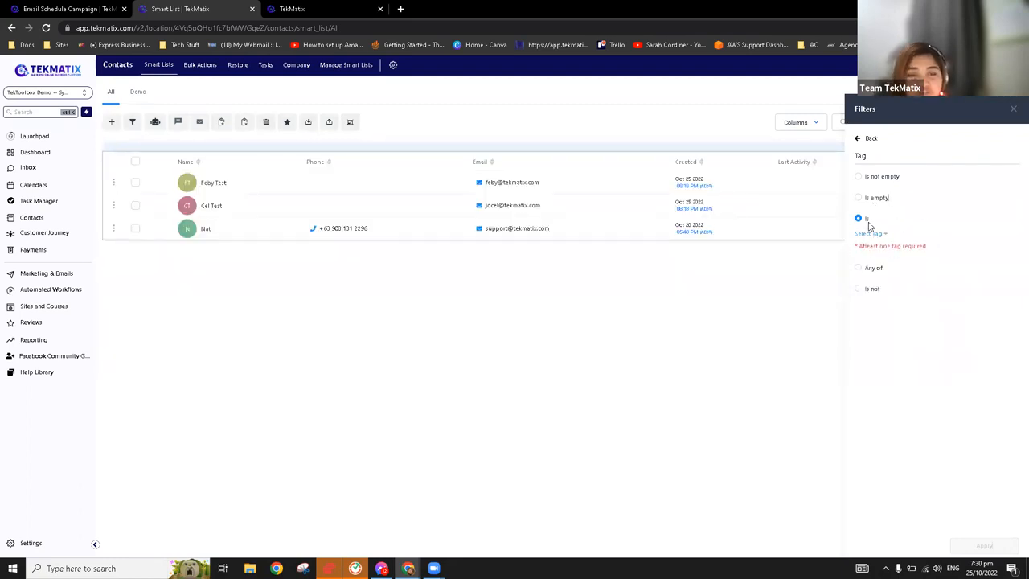
click(881, 235)
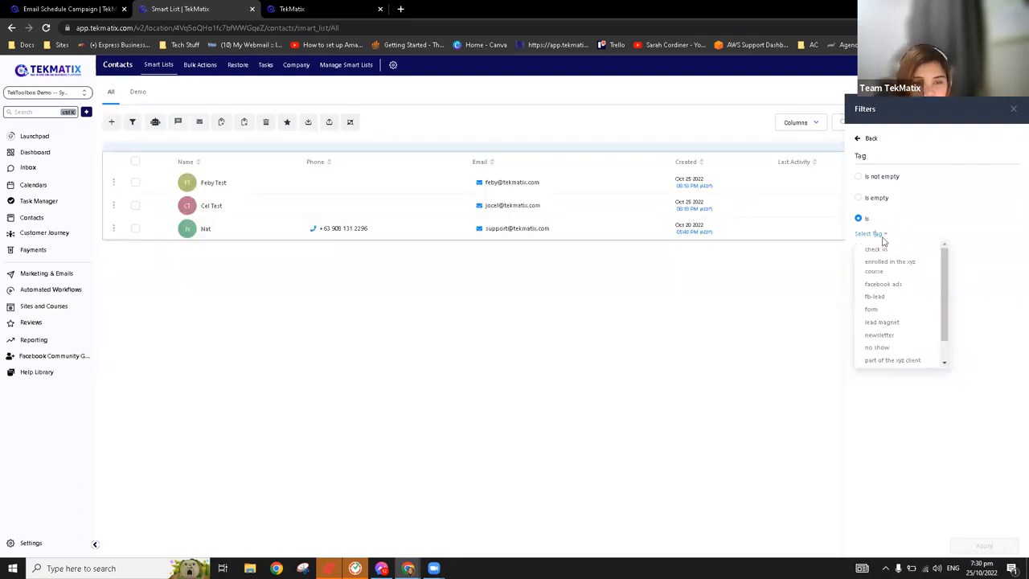
click(904, 285)
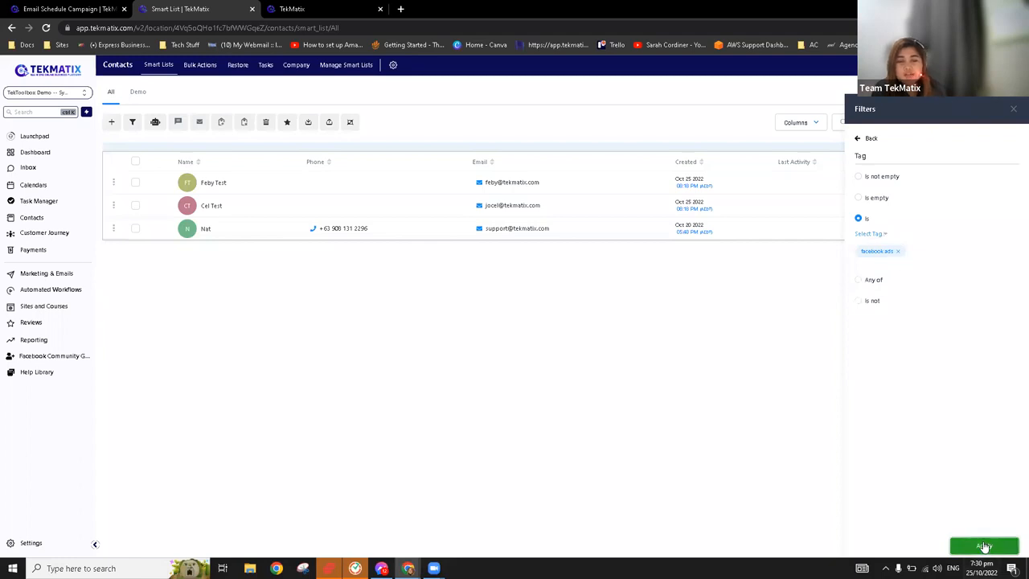
click(981, 544)
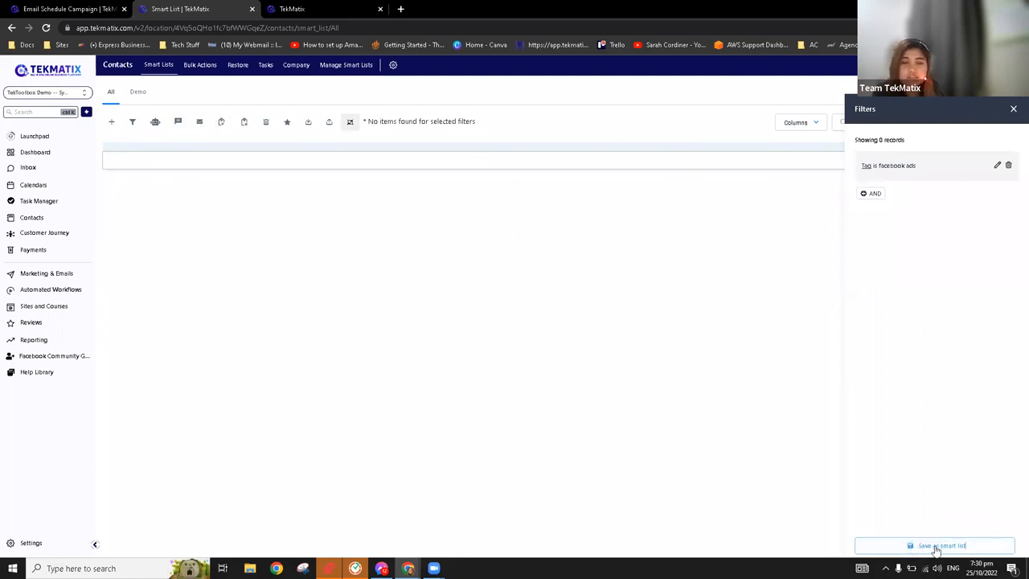
Save the filtered contacts as a smart list named Demo 2 and close the filters
click(937, 551)
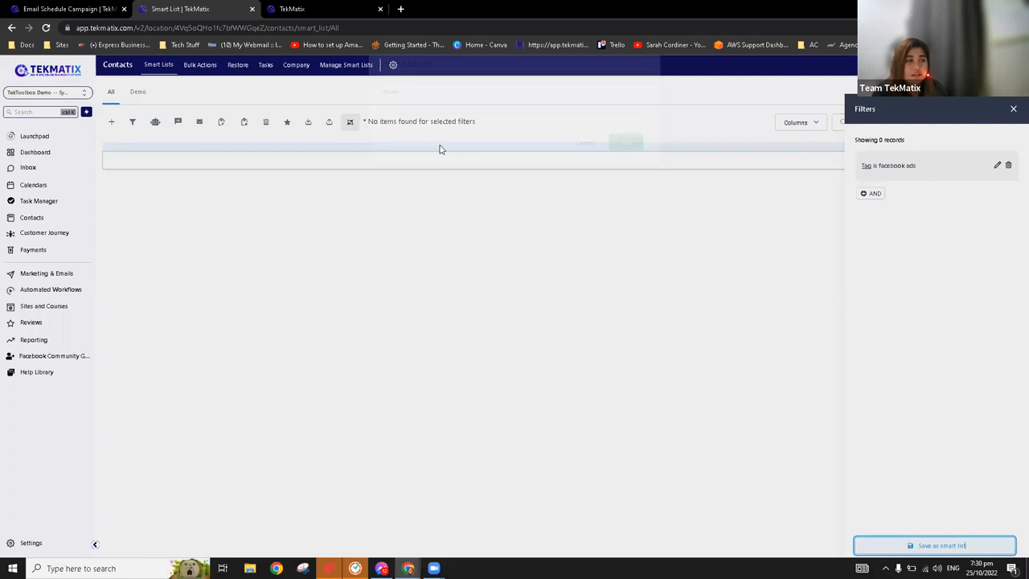
click(440, 146)
text(Demo 2)
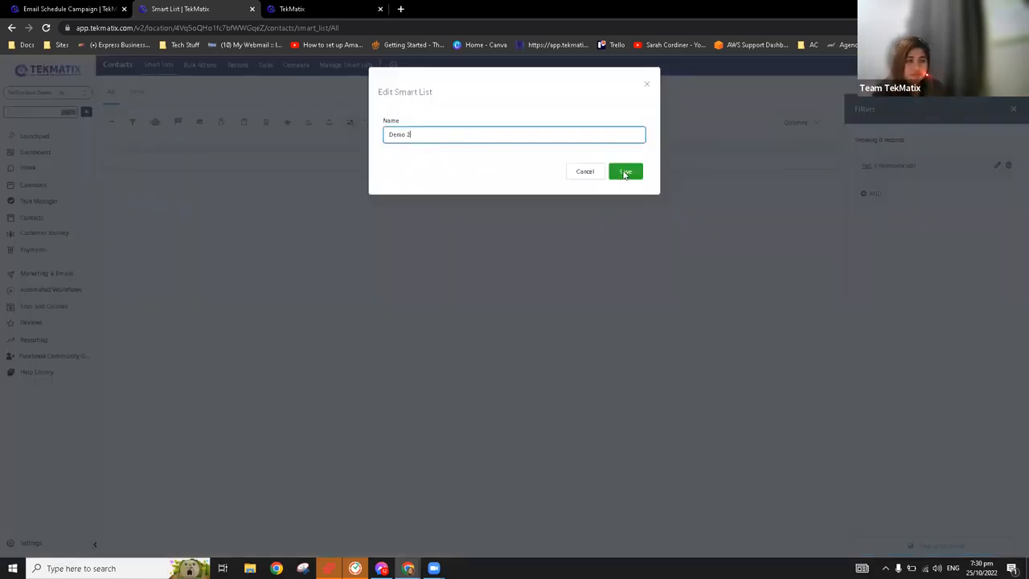
click(626, 173)
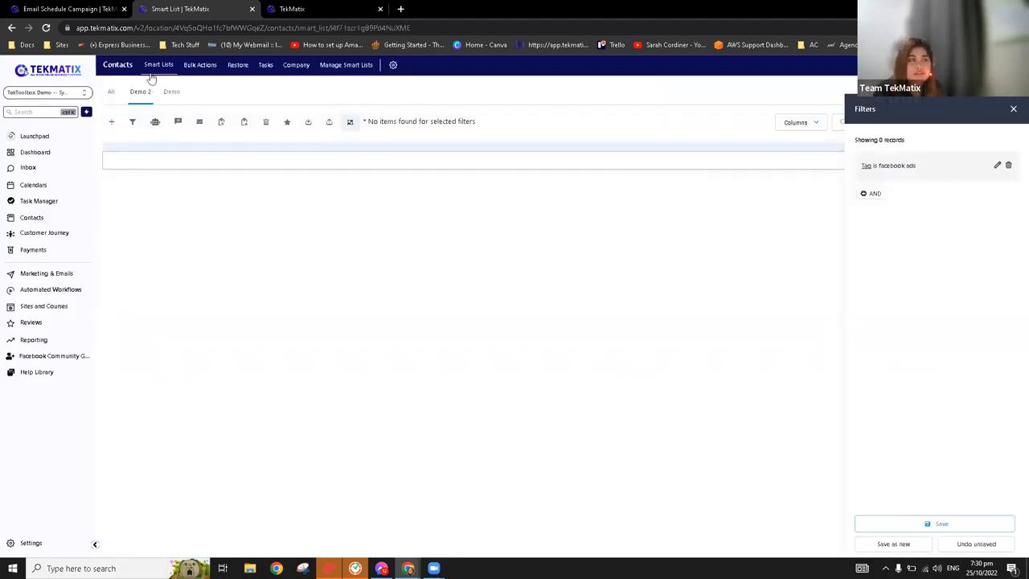
click(1013, 109)
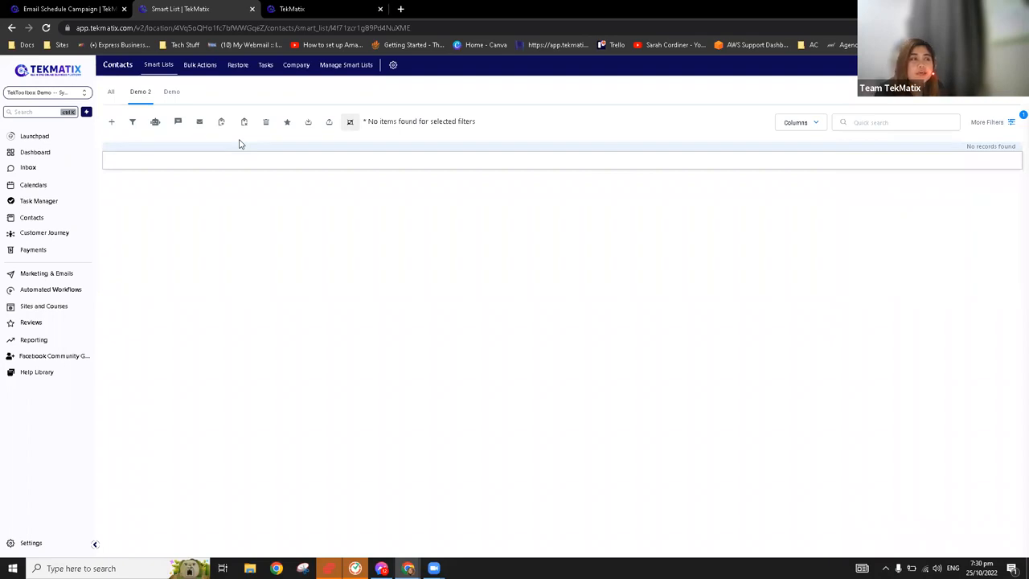
Share the Demo 2 smart list with all users as a global list
click(360, 70)
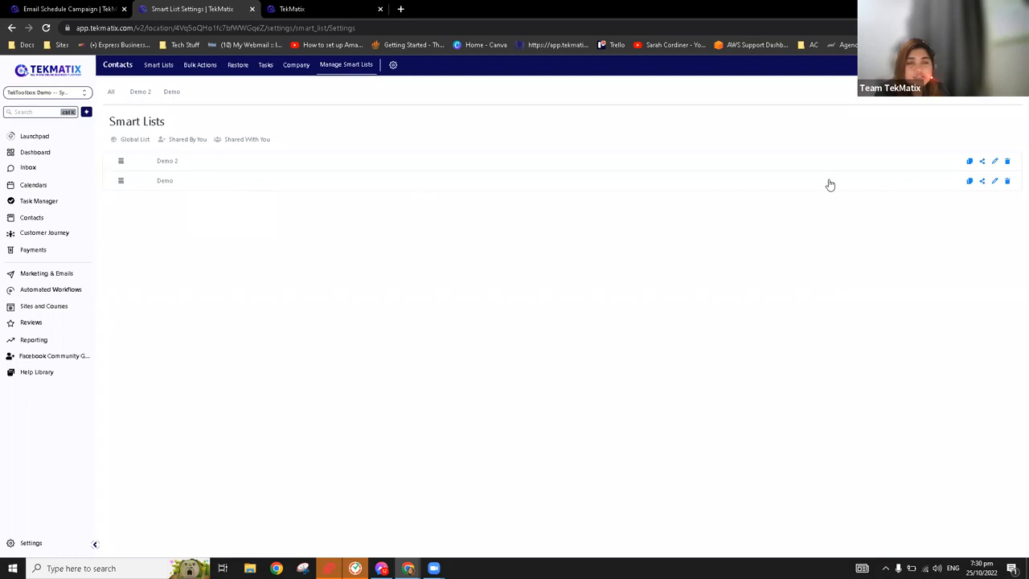
click(982, 163)
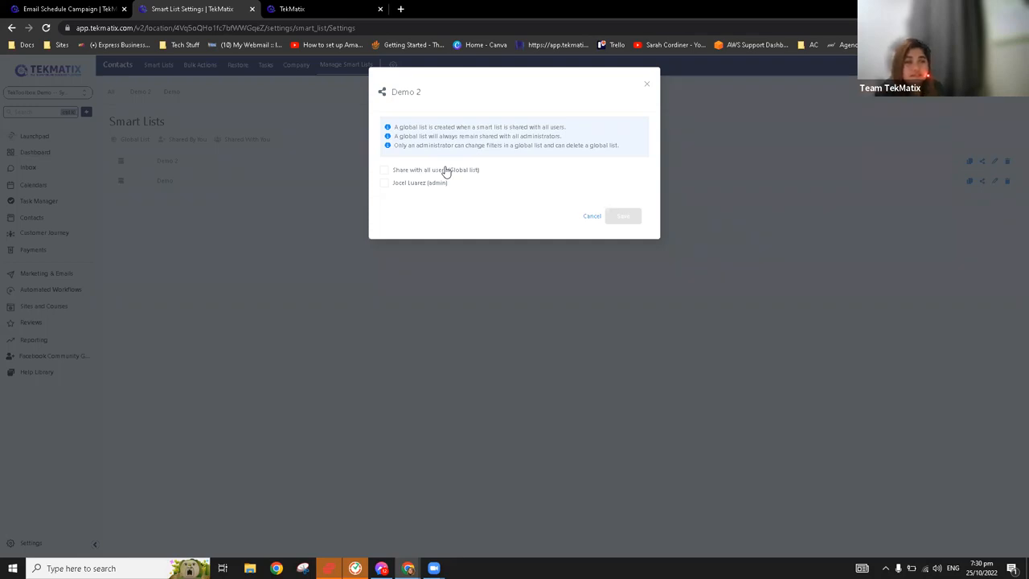
click(432, 172)
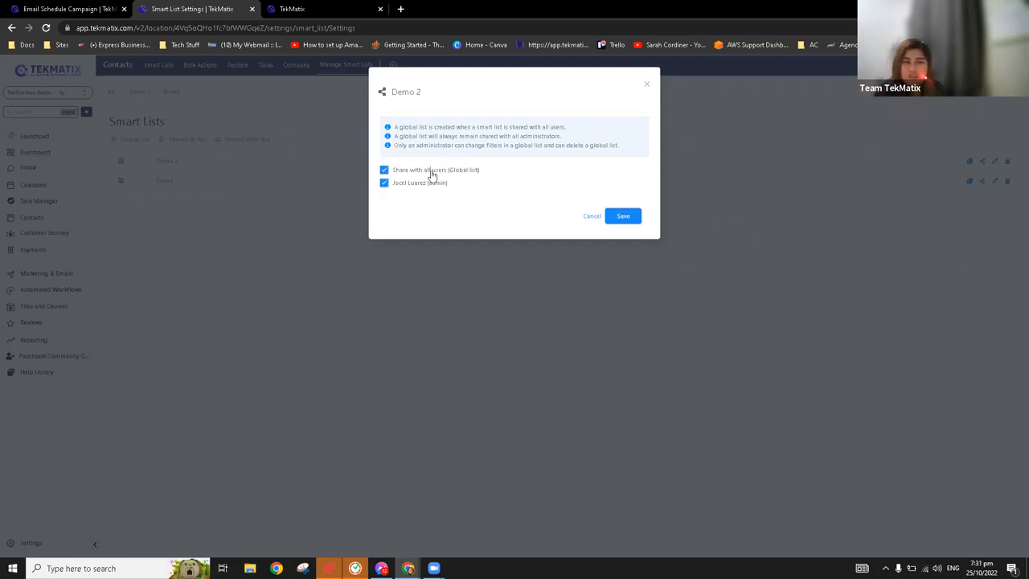
click(432, 173)
click(432, 172)
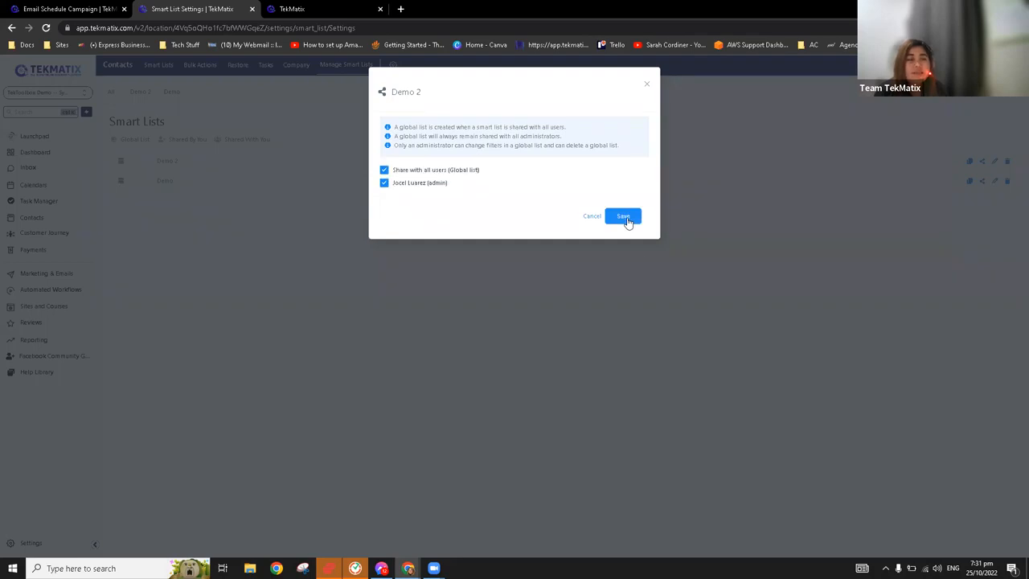
click(627, 218)
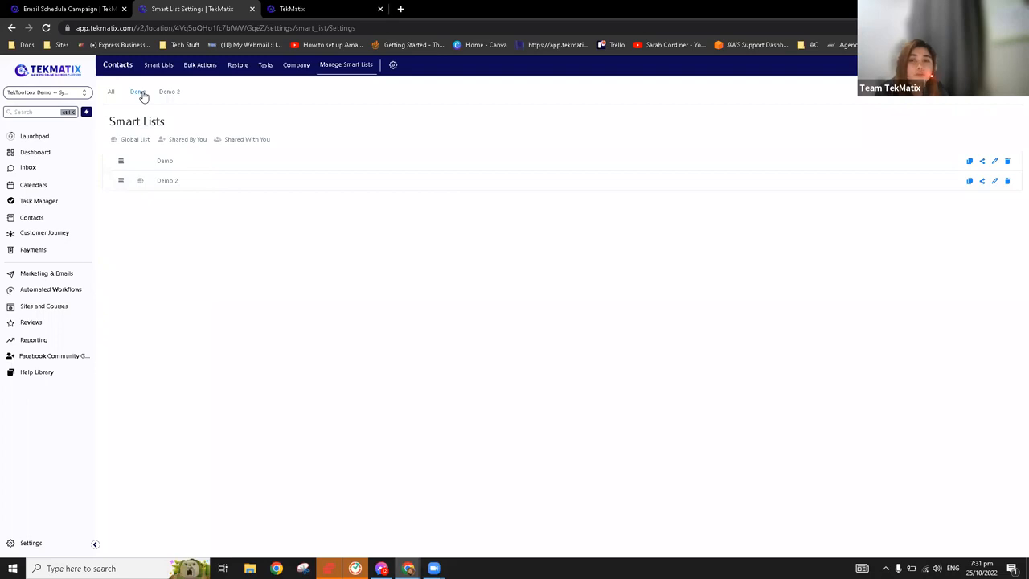
View the Demo smart list and return to the campaign's schedule page
drag(143, 166, 195, 163)
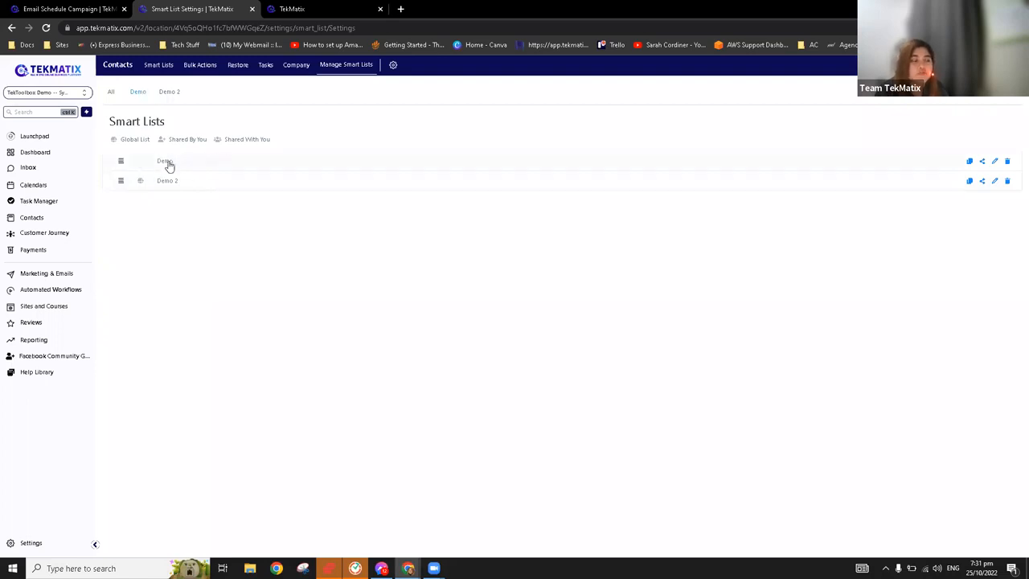
click(138, 92)
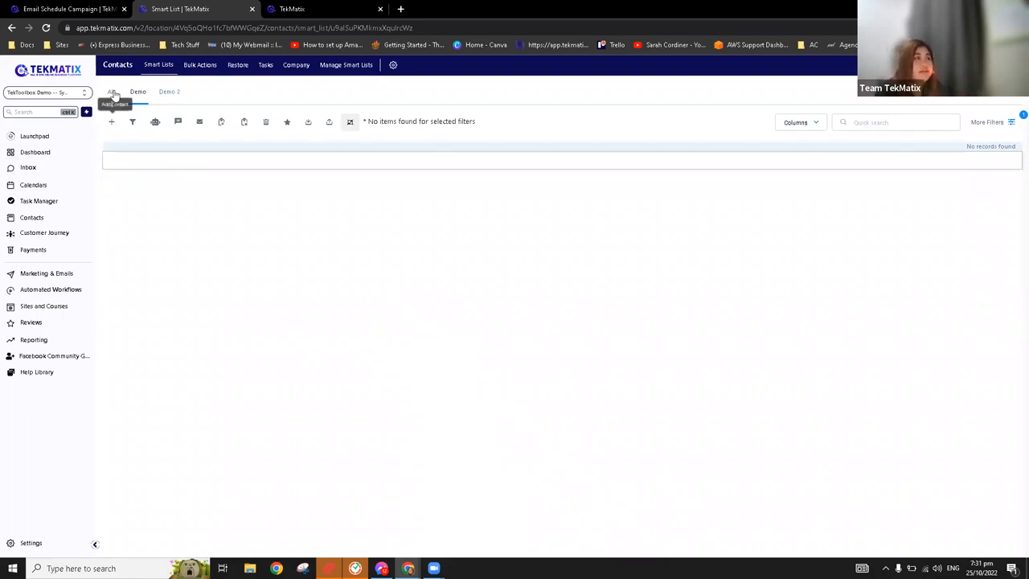
click(91, 6)
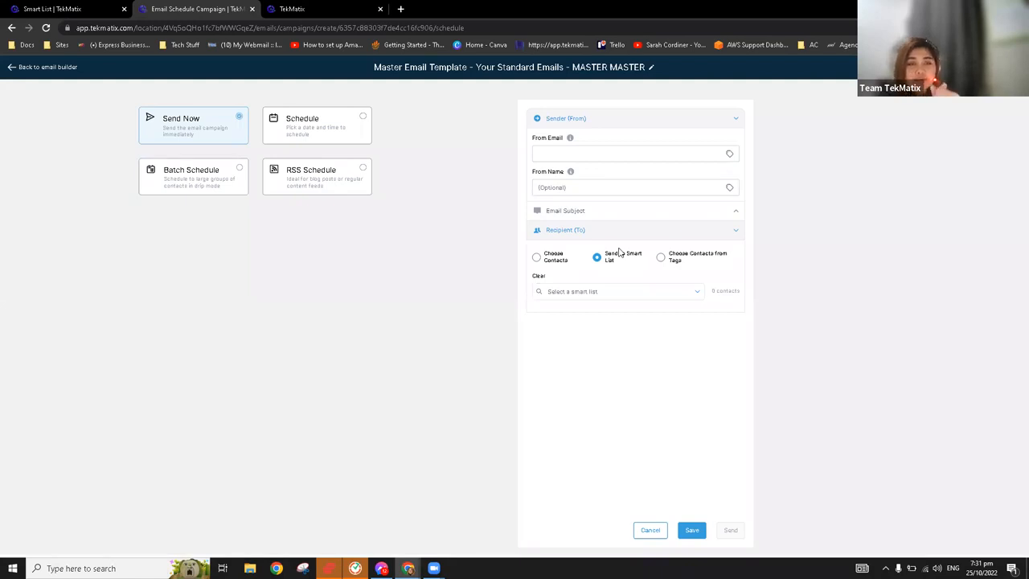
Choose the Demo smart list as the recipients, and switch to choosing contacts from tags to browse the available tags
click(696, 294)
click(612, 315)
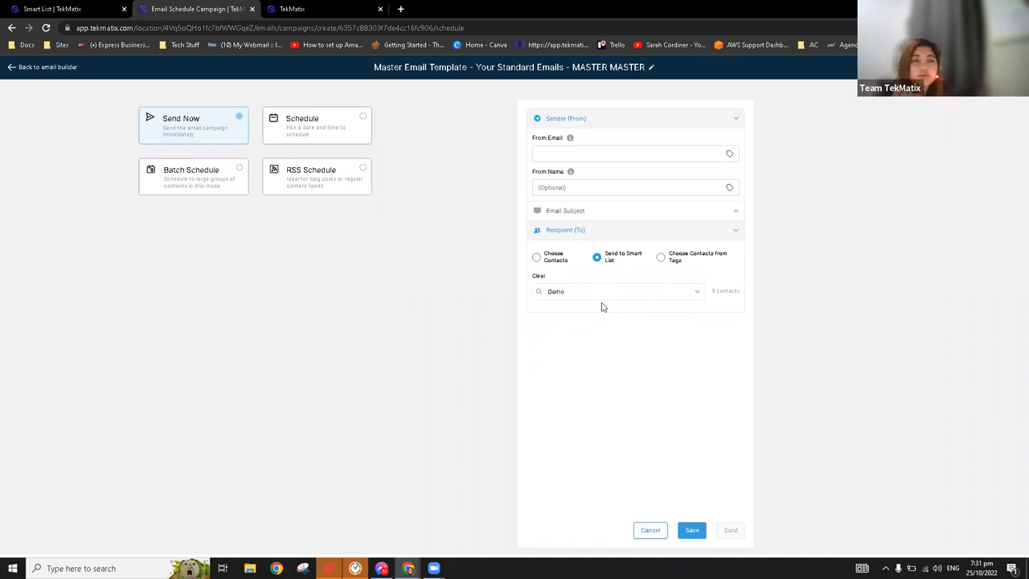
click(660, 258)
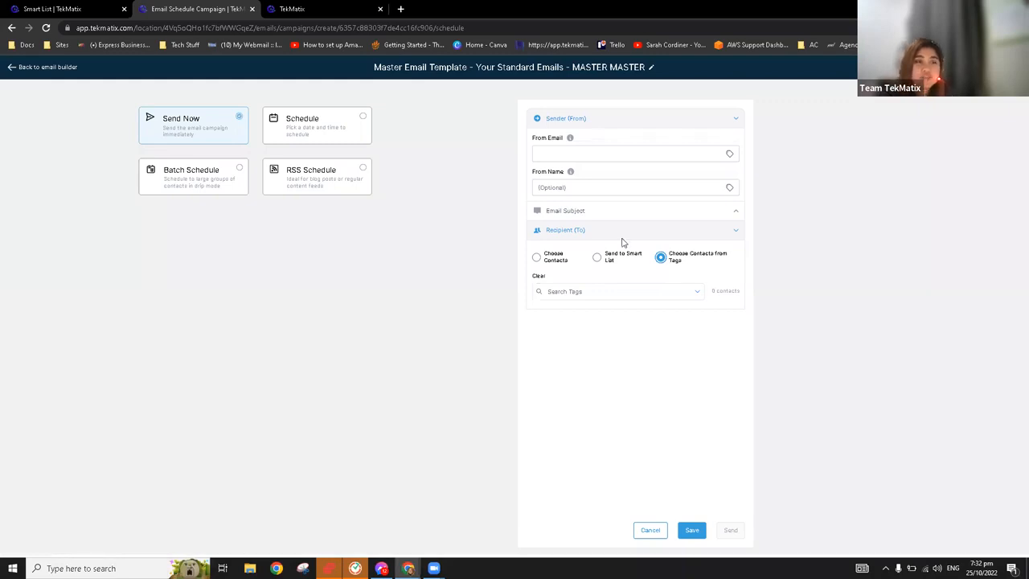
click(652, 292)
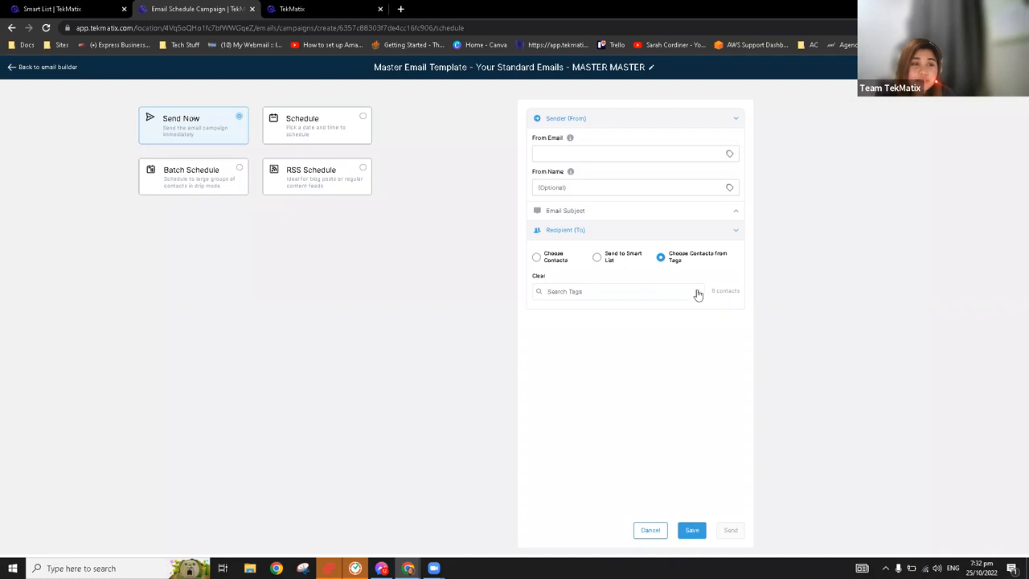
click(697, 292)
click(608, 330)
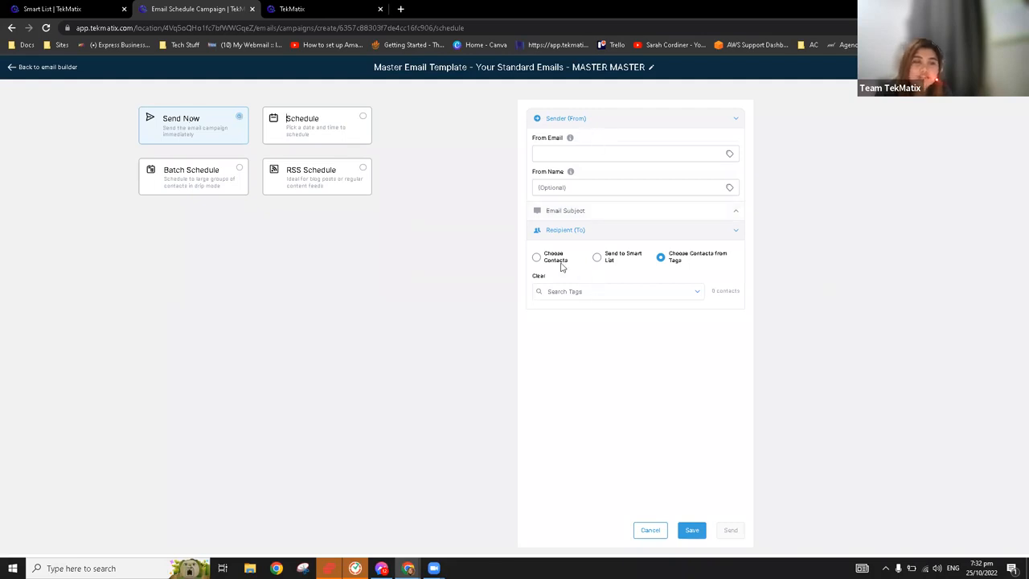
Switch the recipients to individually chosen contacts and select all contacts
click(536, 257)
click(555, 277)
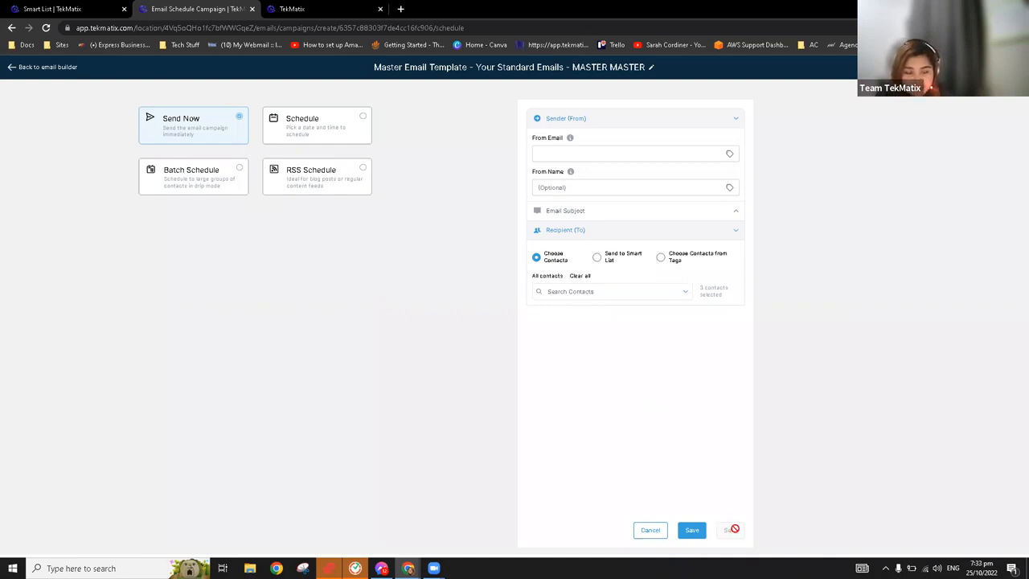
Enter Test Demo as the campaign's From Email and the sender's email address as the From Name
click(730, 153)
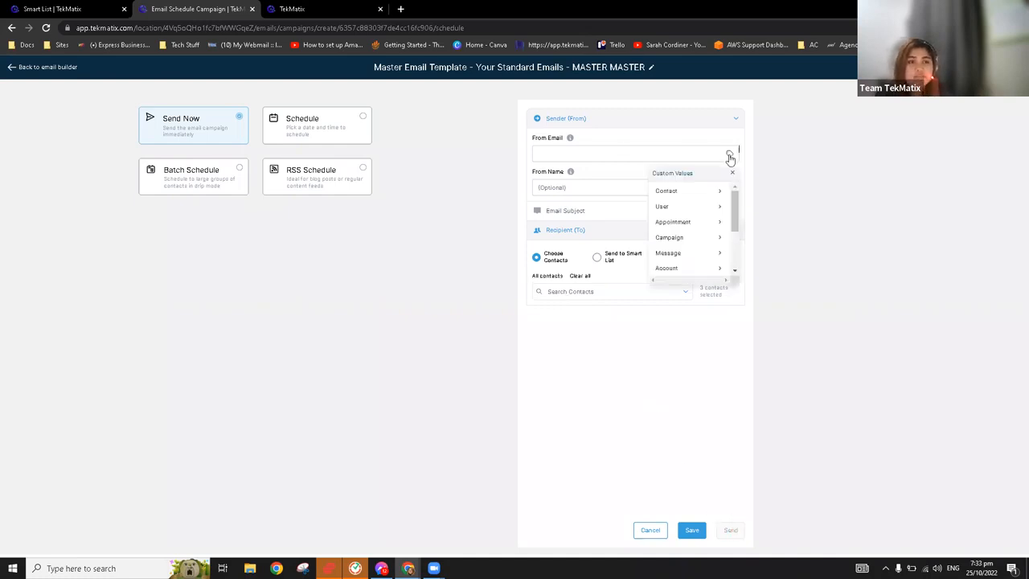
click(585, 156)
text(Test)
key(Tab)
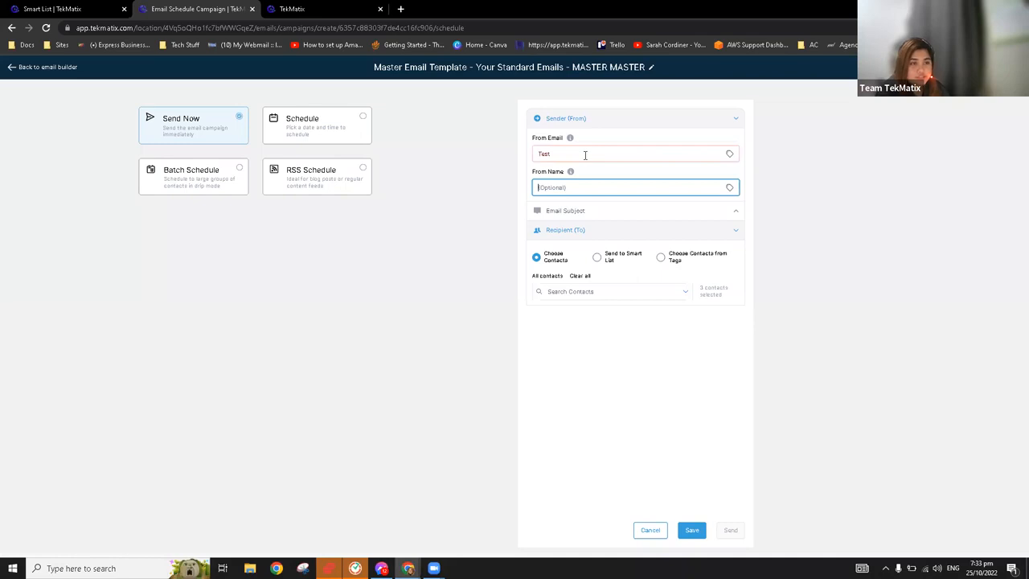
click(585, 156)
text(Demo)
click(559, 187)
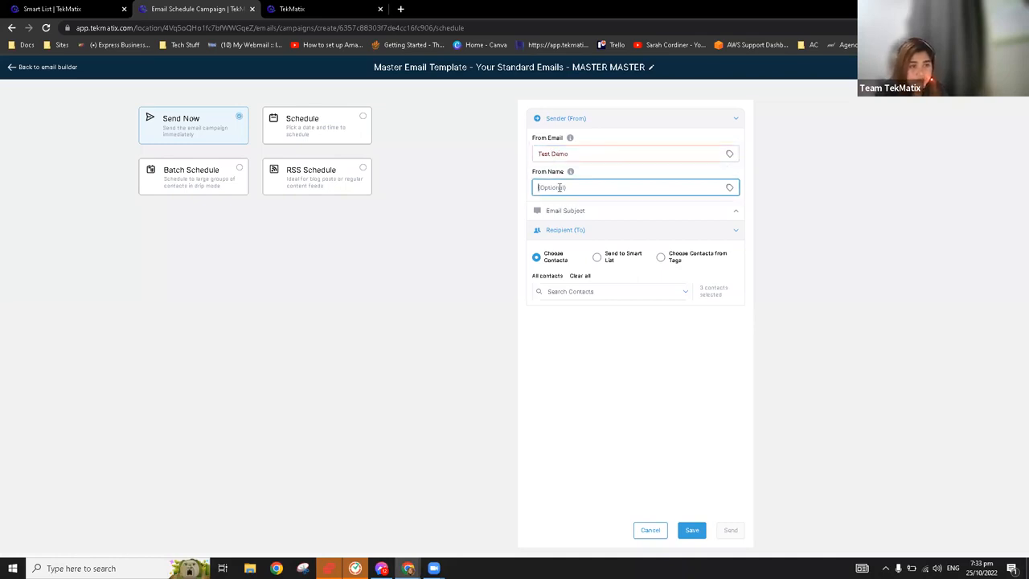
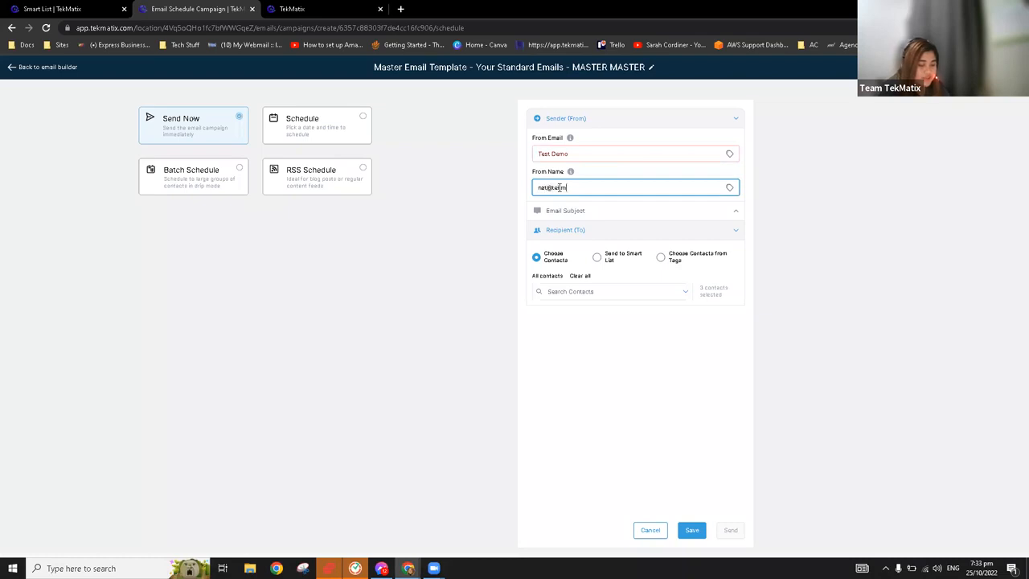
click(841, 180)
click(616, 152)
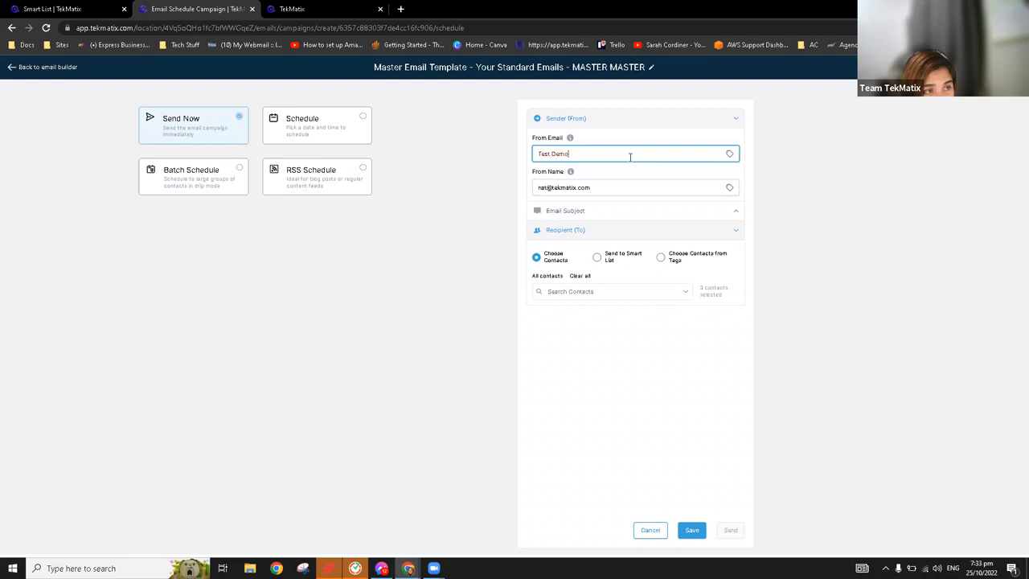
Move the sender's email address from From Name to From Email and set the From Name to Test Demo
drag(620, 188, 517, 195)
key(ctrl+c)
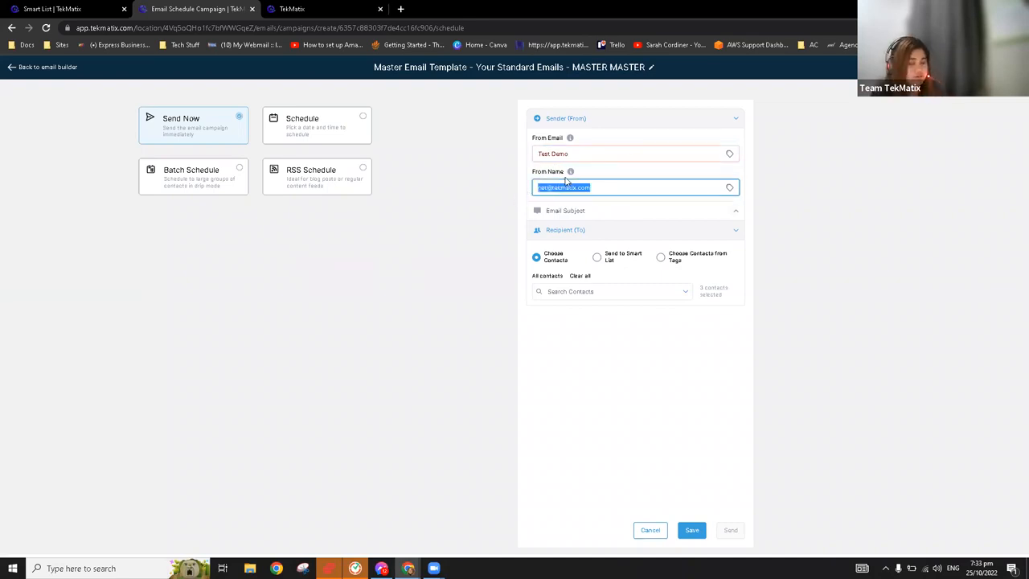
key(BackSpace)
triple_click(582, 153)
key(ctrl+v)
click(575, 188)
text(Test Demo)
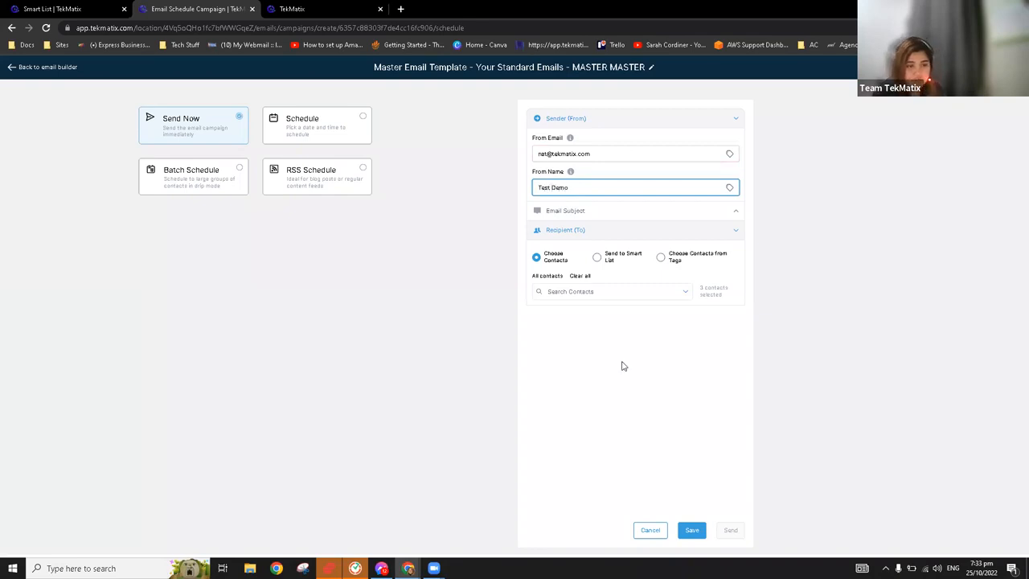
Expand the email subject section and set the subject line to Test
click(568, 212)
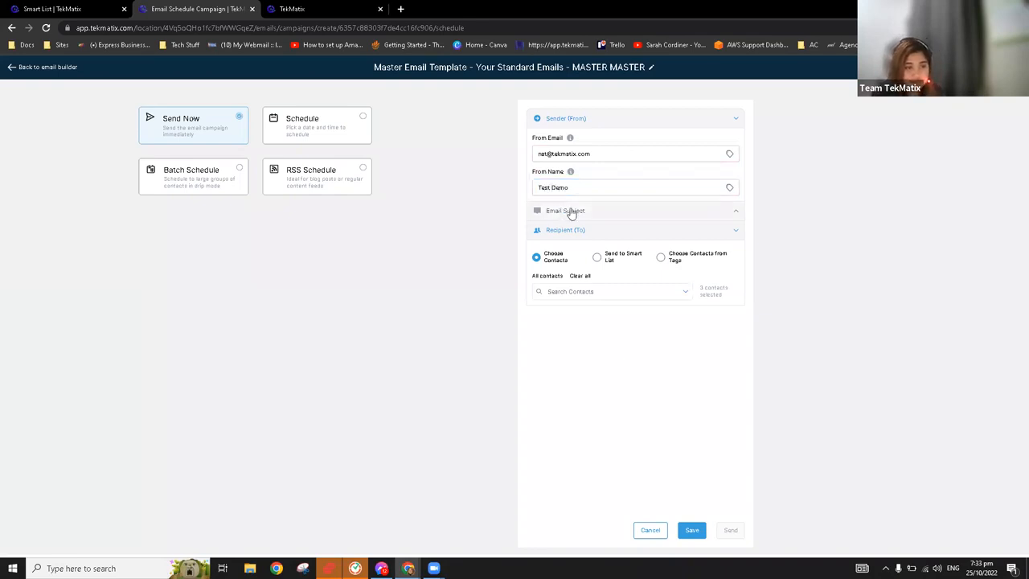
click(581, 244)
text(Test)
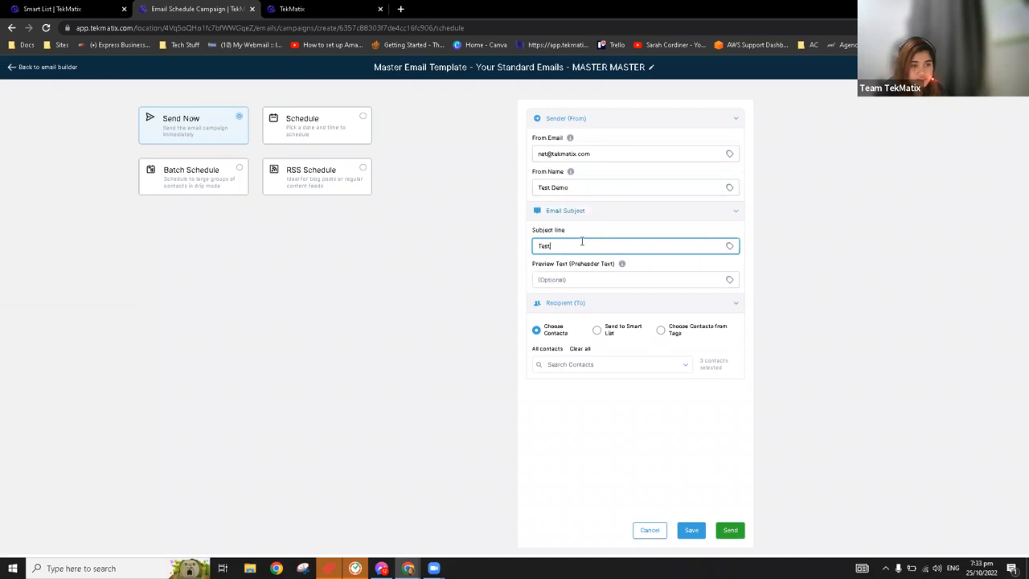
click(599, 411)
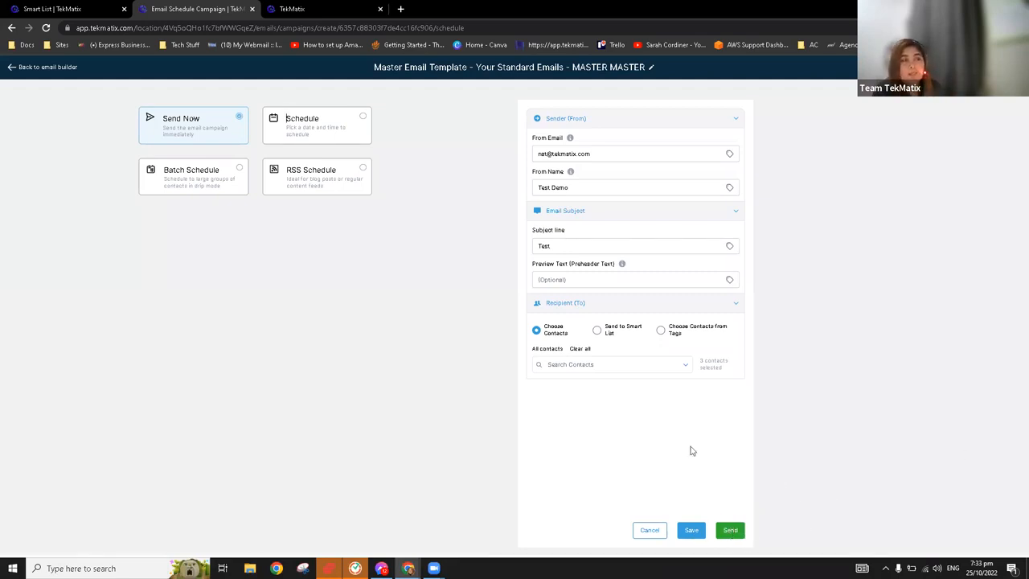
Set the campaign to go out on a schedule at 2022-10-27, 11:15 AM
click(313, 129)
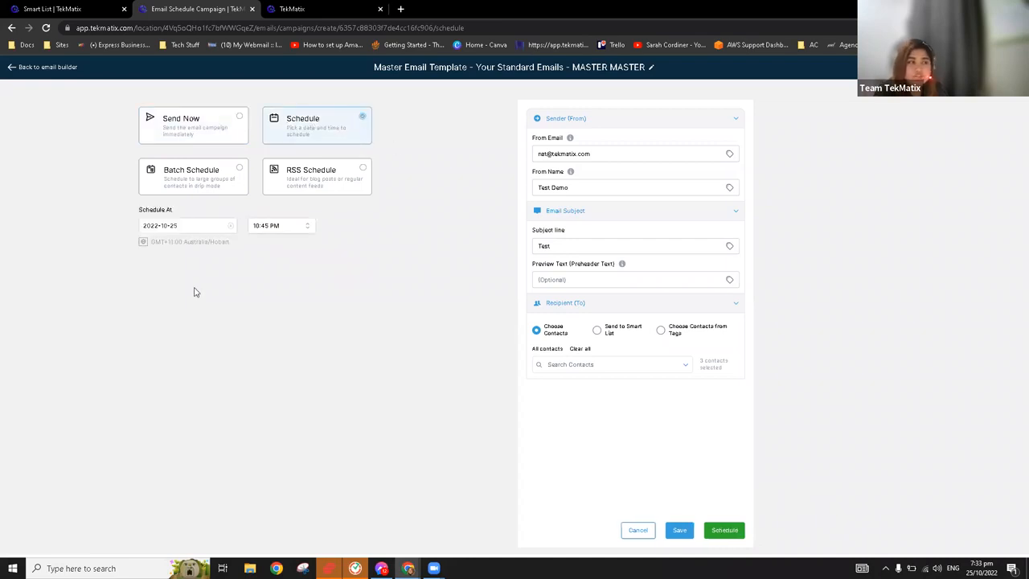
click(197, 226)
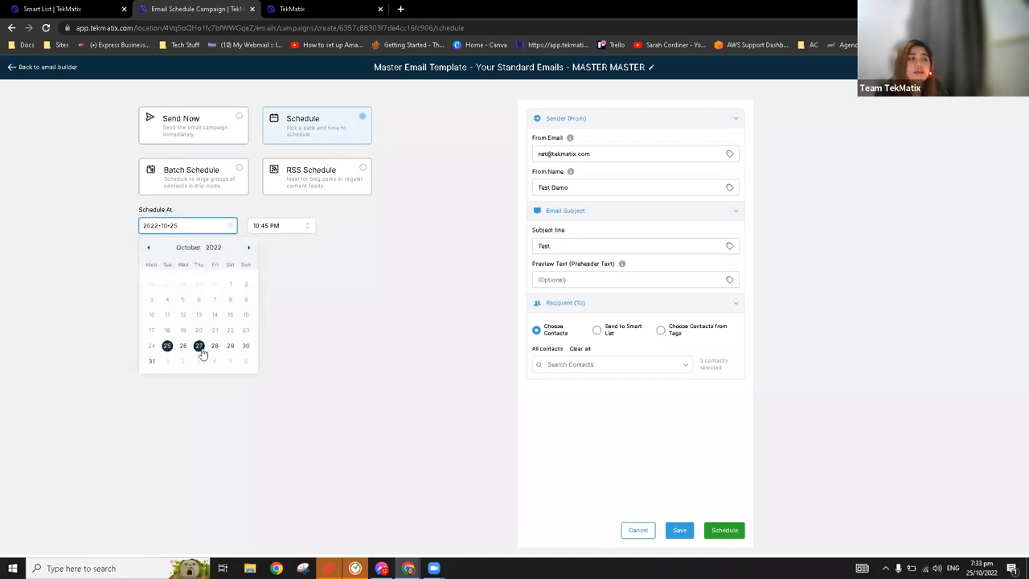
click(201, 352)
click(279, 231)
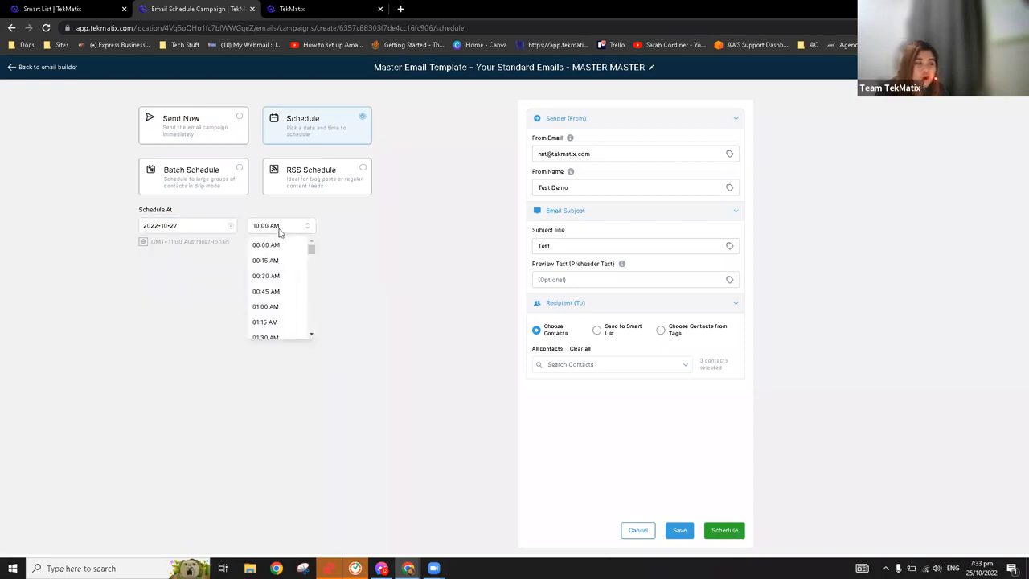
scroll(287, 305, down, 8)
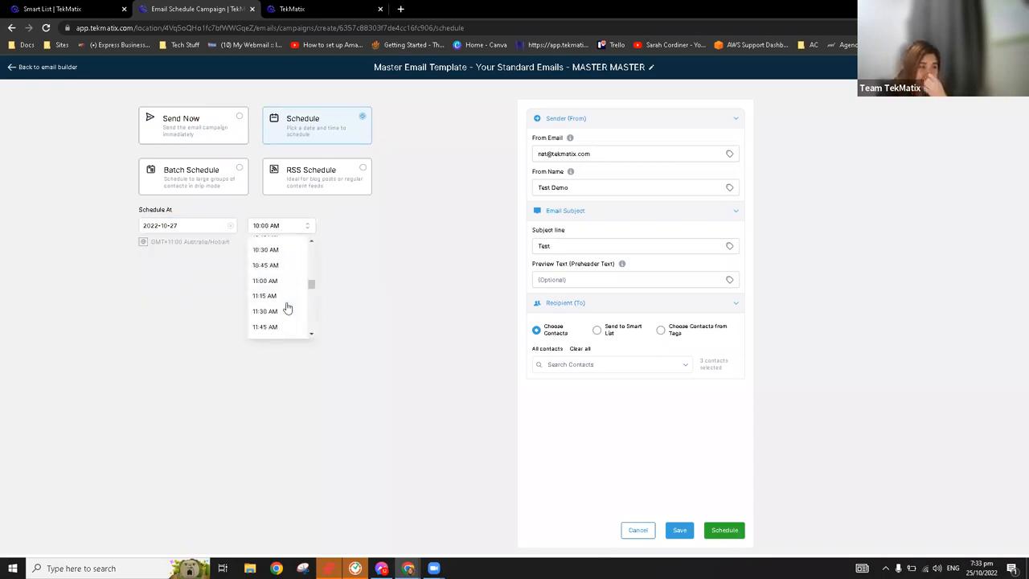
click(283, 295)
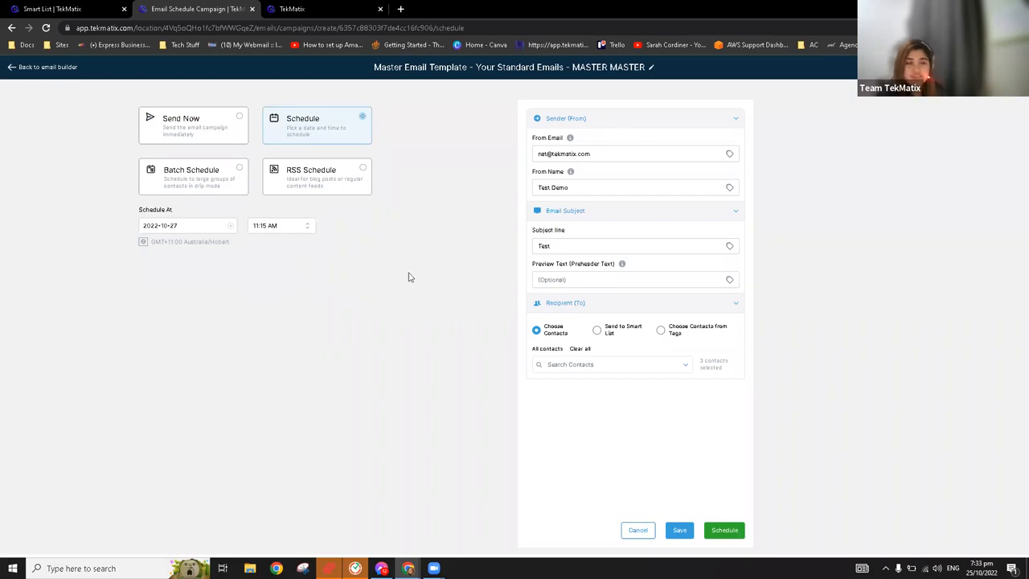
click(729, 533)
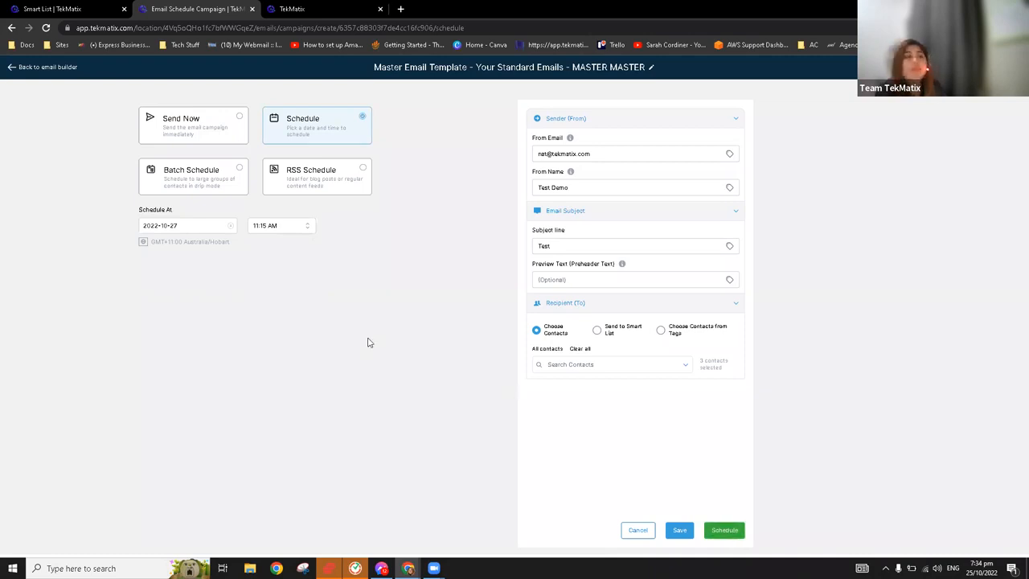
Switch the campaign to Batch Schedule and set its start date to 2022-10-30
click(213, 190)
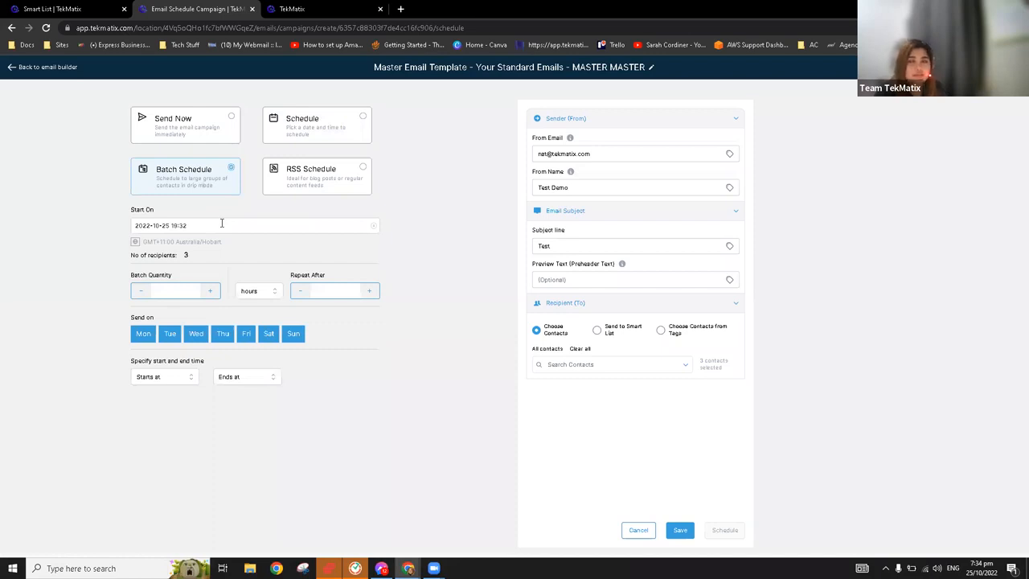
click(179, 225)
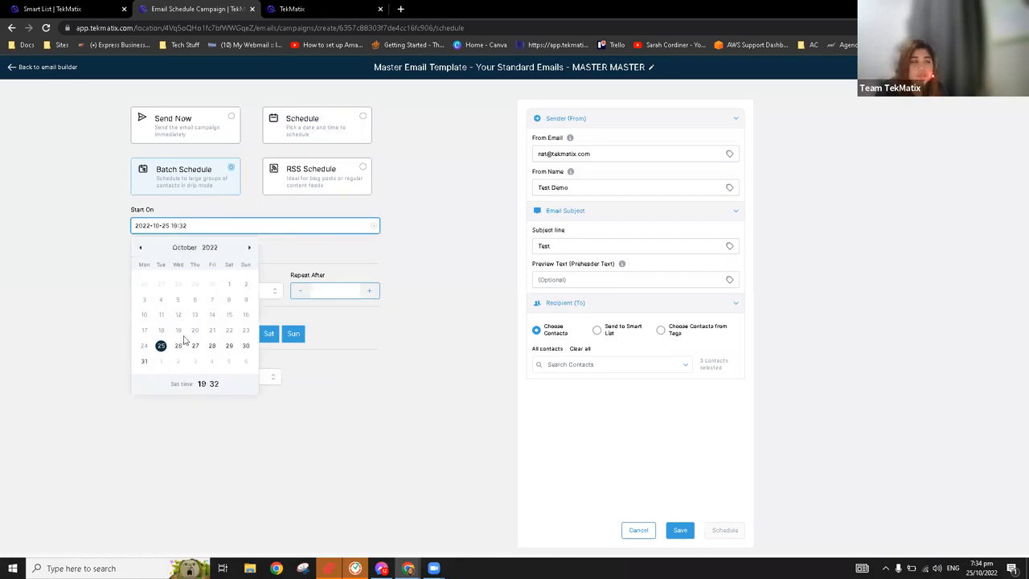
click(246, 345)
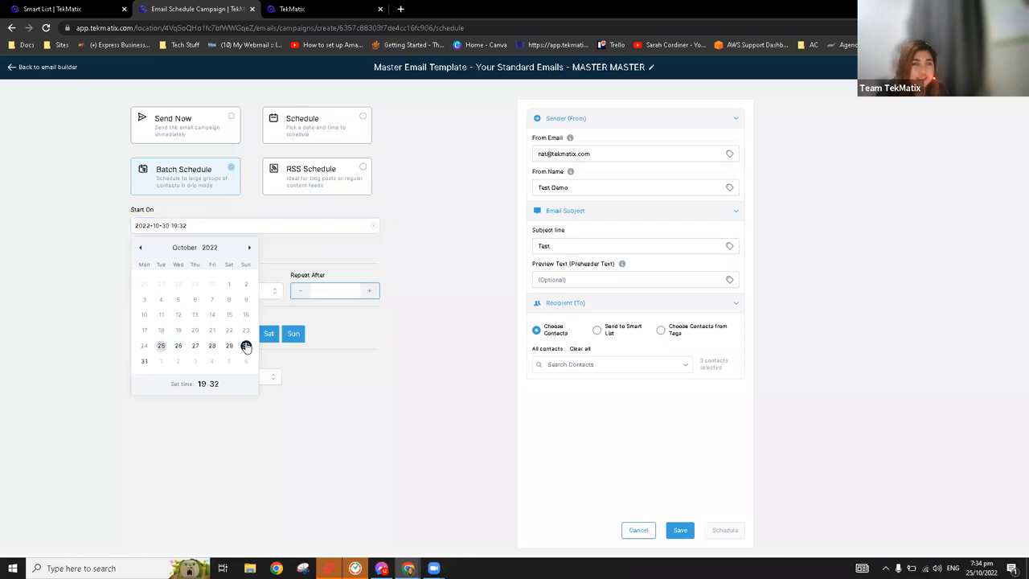
click(202, 384)
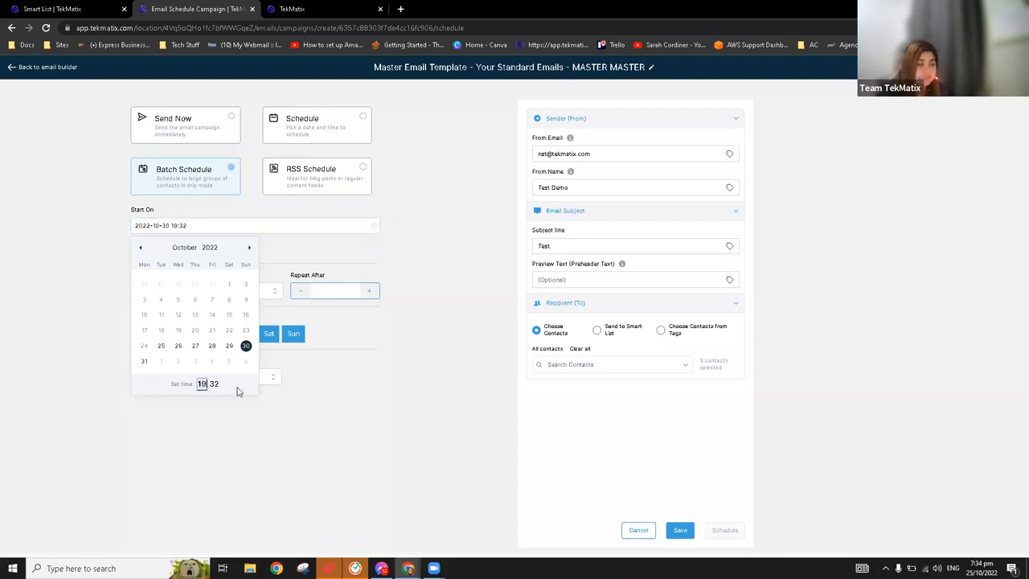
click(277, 429)
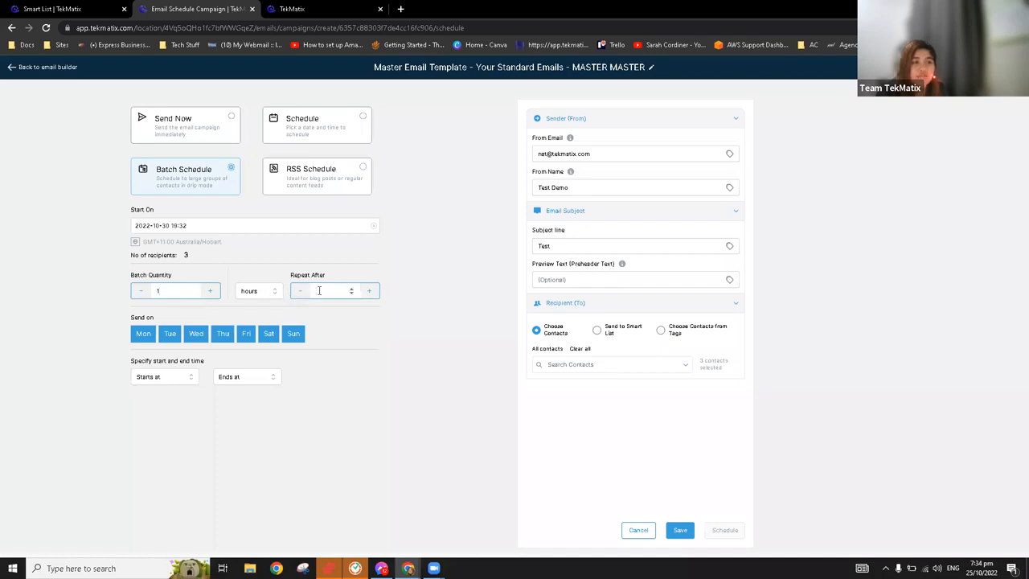
Set the batch quantity to 1 and repeat the batches after 1 hour
click(320, 290)
text(1)
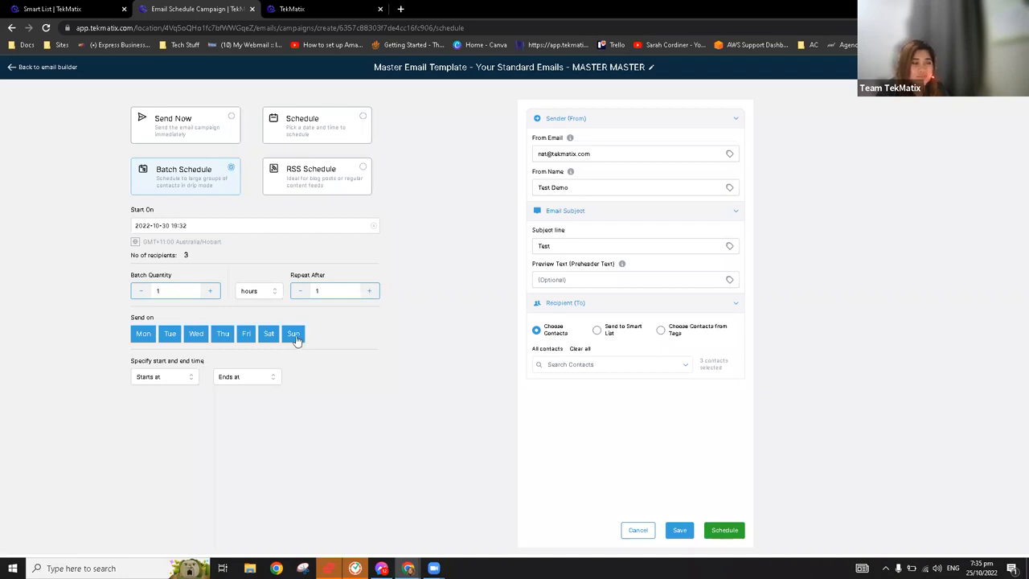
Limit the batch sending to Monday through Friday, starting at 08:00 AM and ending at 05:00 PM
click(165, 382)
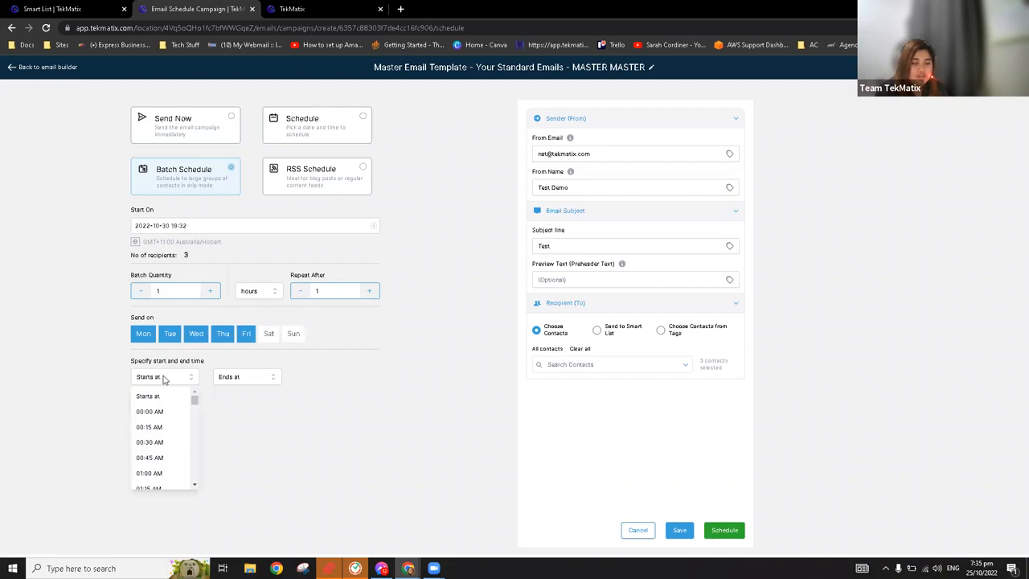
scroll(175, 450, down, 3)
scroll(174, 463, down, 7)
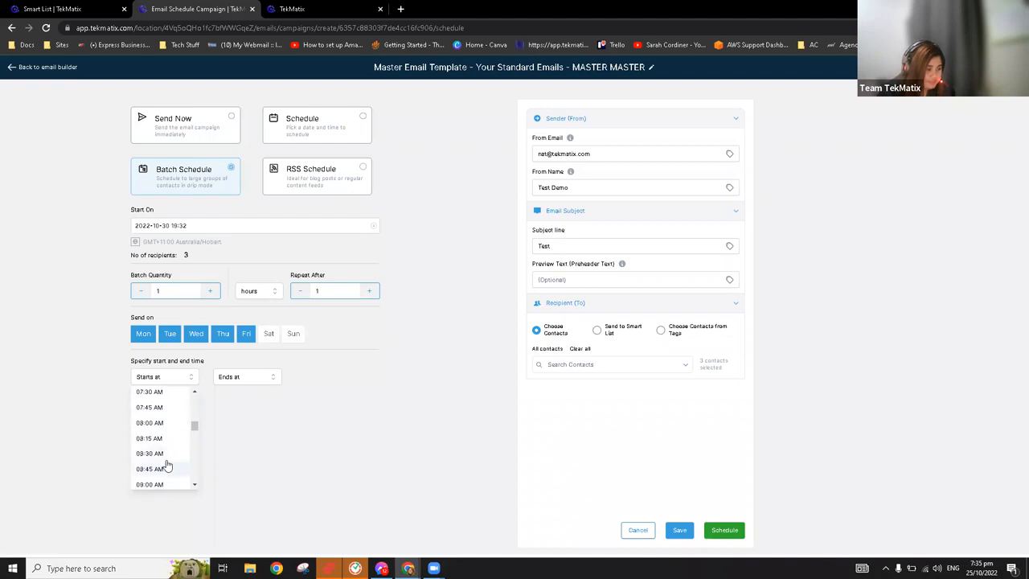
click(154, 422)
click(240, 377)
scroll(249, 459, down, 12)
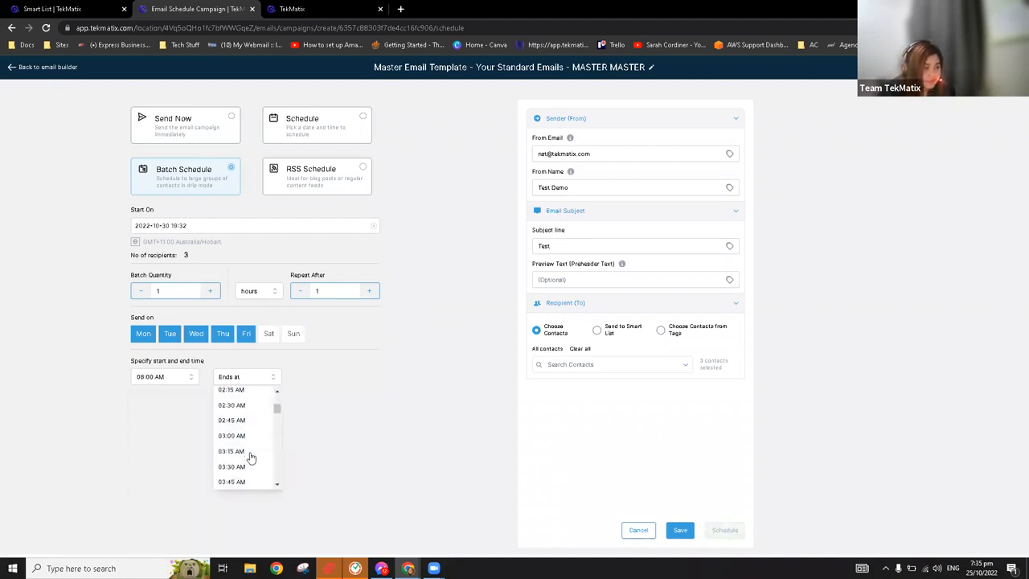
scroll(249, 450, down, 16)
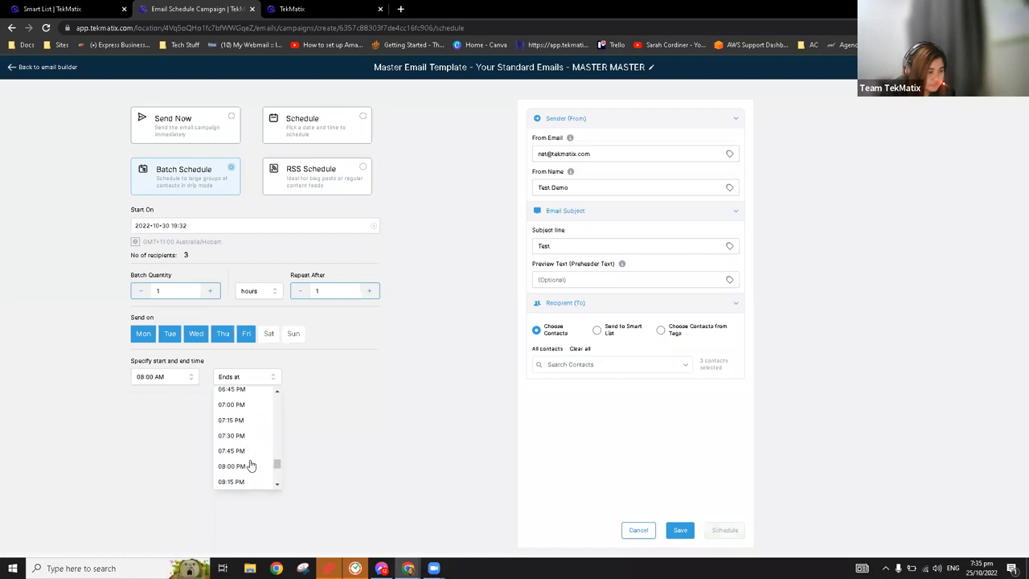
scroll(246, 414, up, 5)
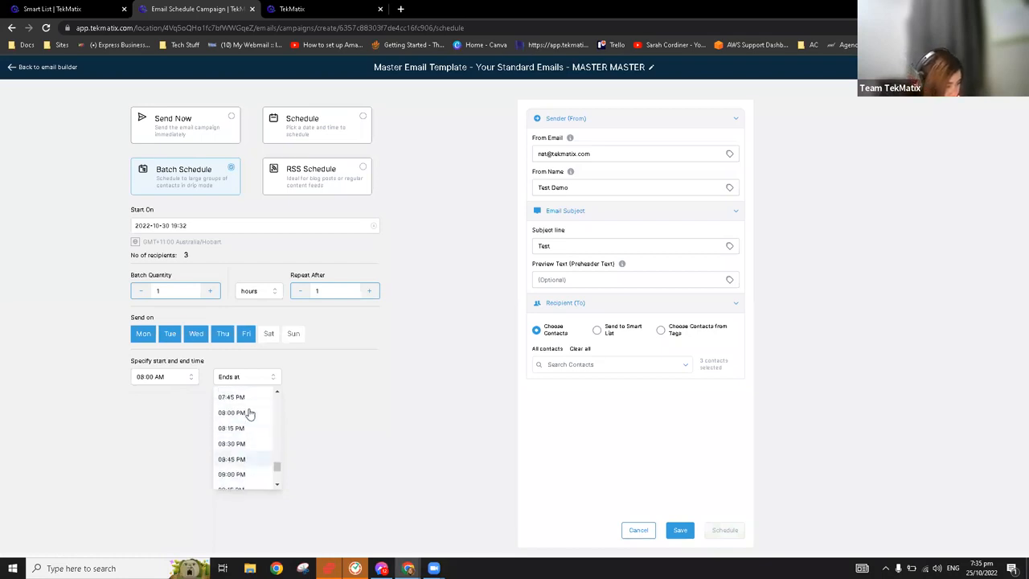
click(235, 389)
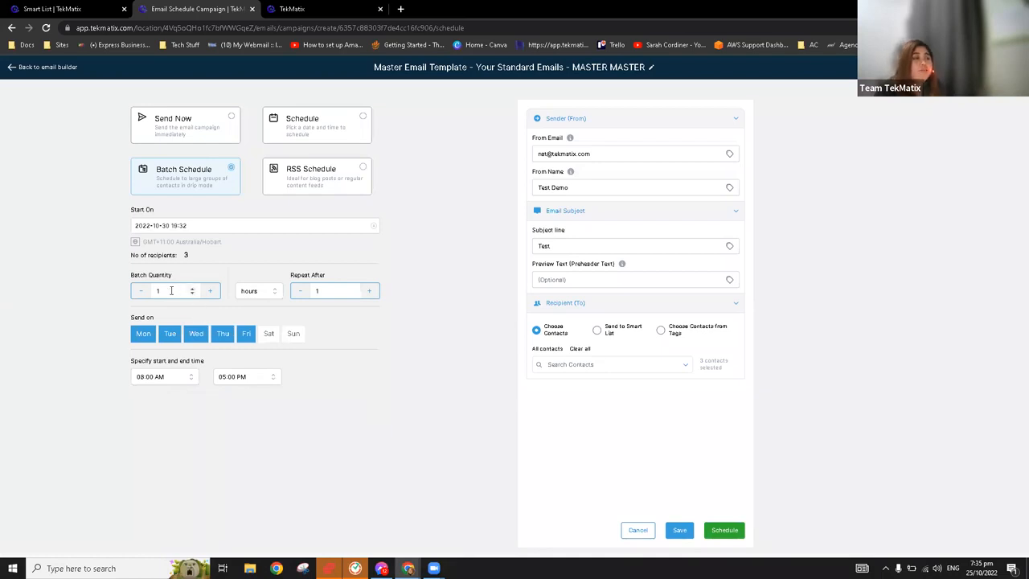
Change the batch quantity to 100
key(BackSpace)
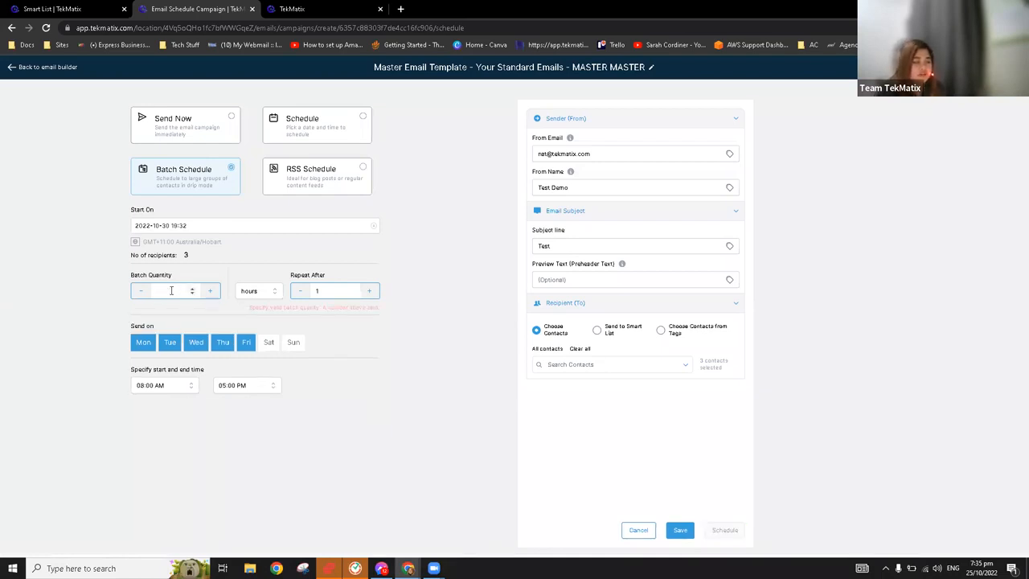
text(100)
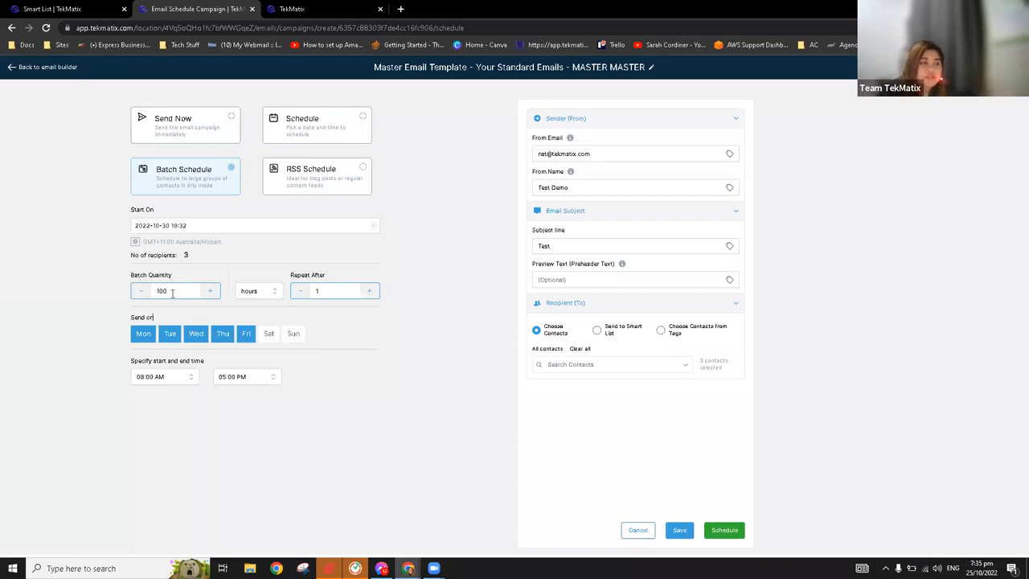
Set the batch repeat interval's unit to days, so the batches of 100 repeat after 1 day
click(273, 293)
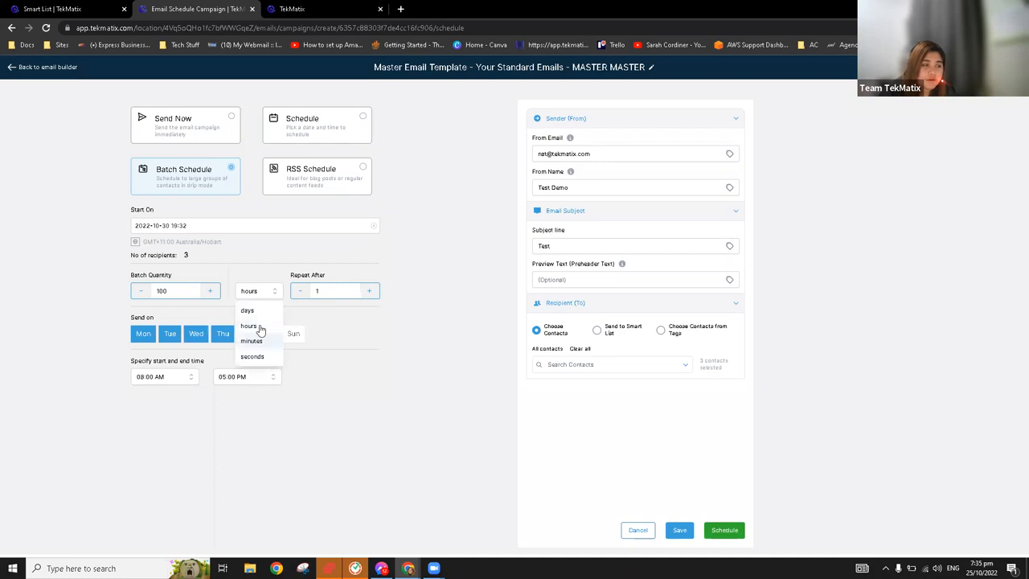
click(249, 310)
drag(193, 292, 129, 292)
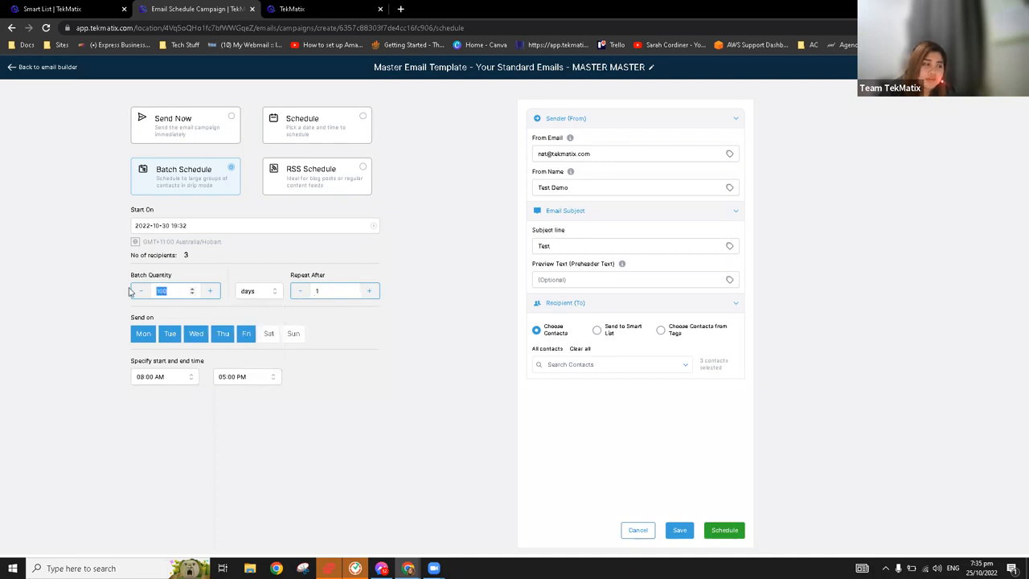
drag(288, 274, 347, 278)
click(338, 291)
click(274, 295)
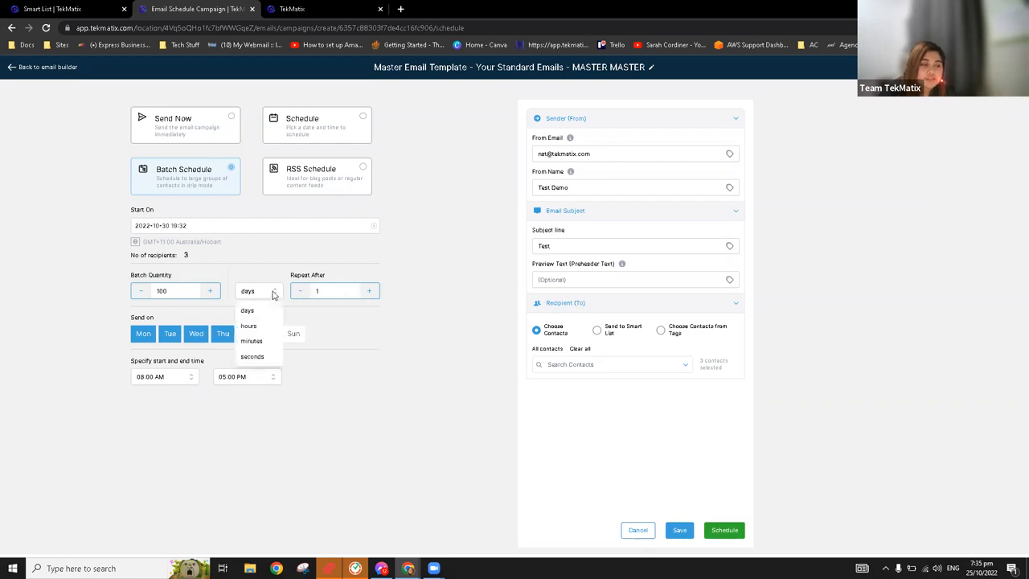
click(258, 313)
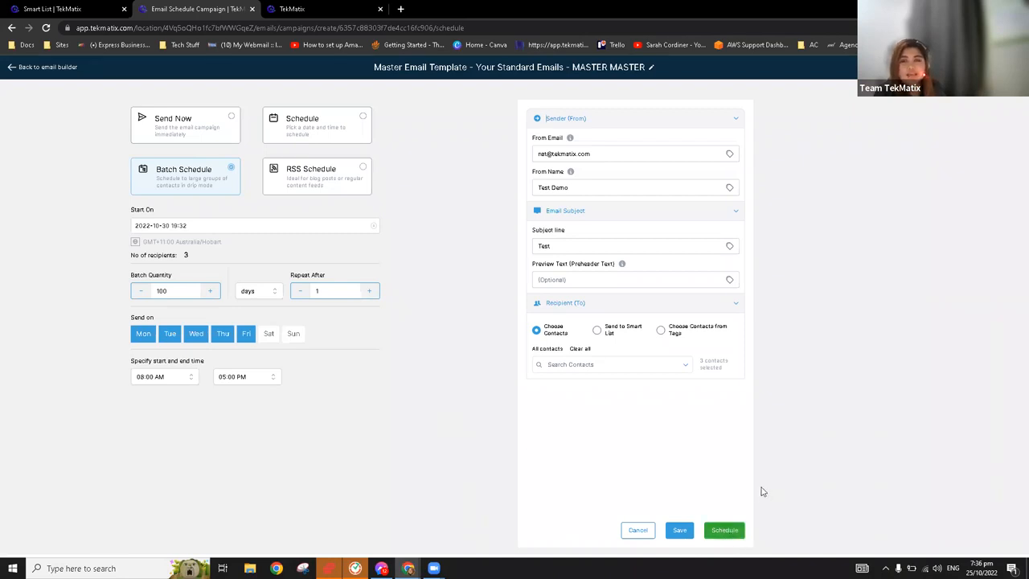
Leave the campaign's scheduling page and email builder, returning to the email campaigns list
click(48, 67)
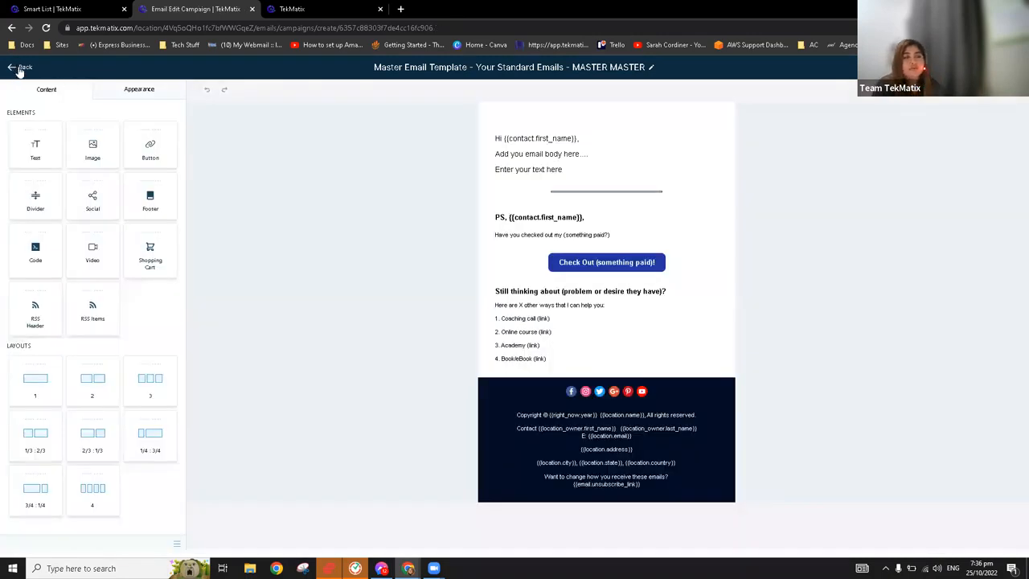
click(20, 68)
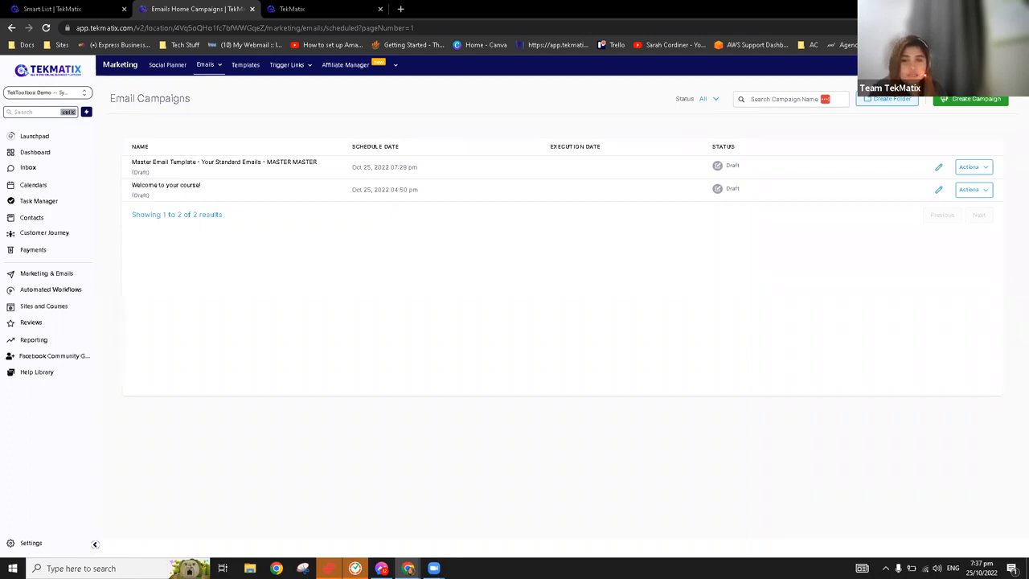
mouse_move(217, 74)
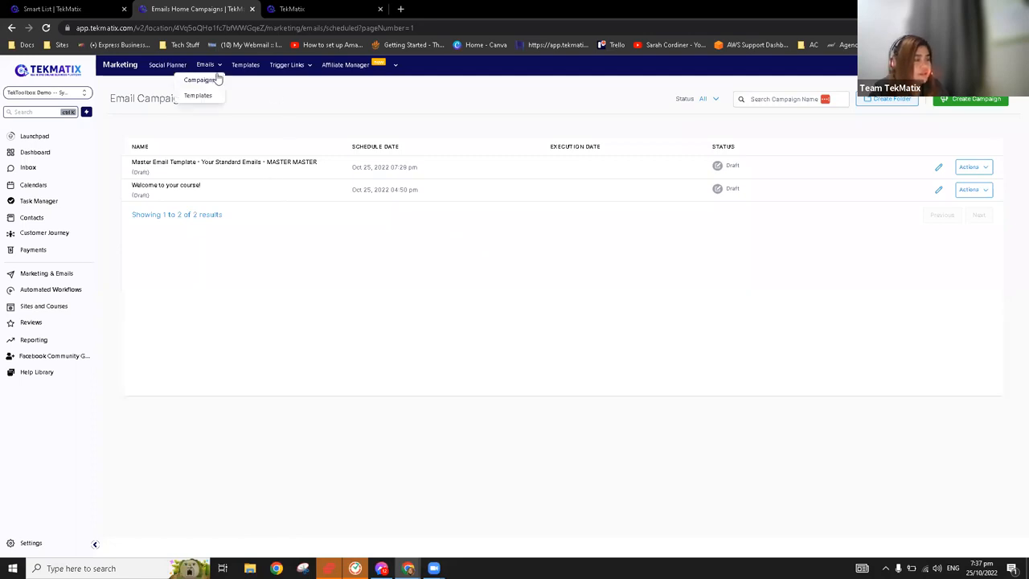
Open the "1. Booking Reminder Workflow- 15 mins to go" workflow from the 0.1 Bookings folder in Automated Workflows
click(68, 288)
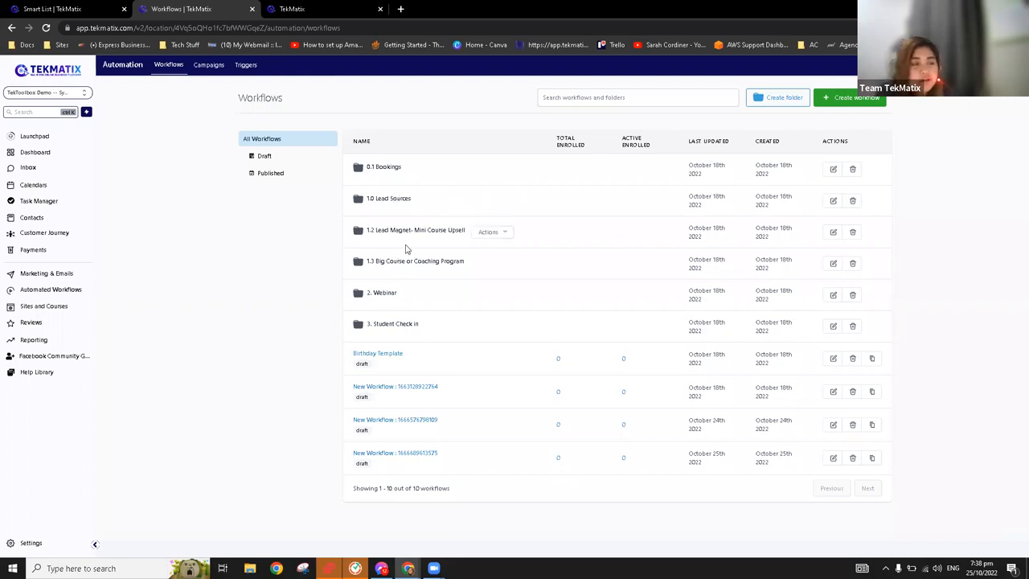
click(381, 169)
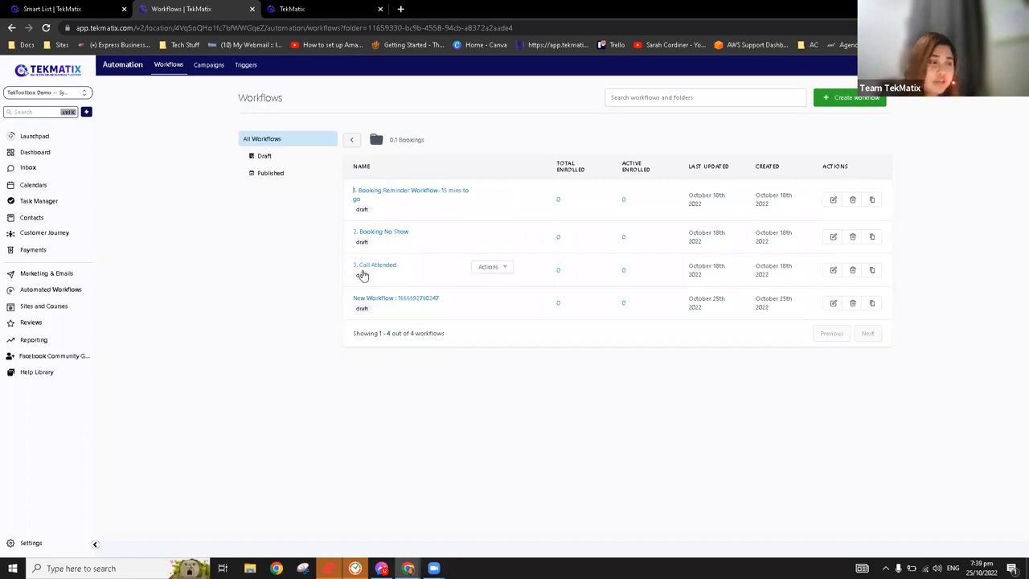
click(427, 193)
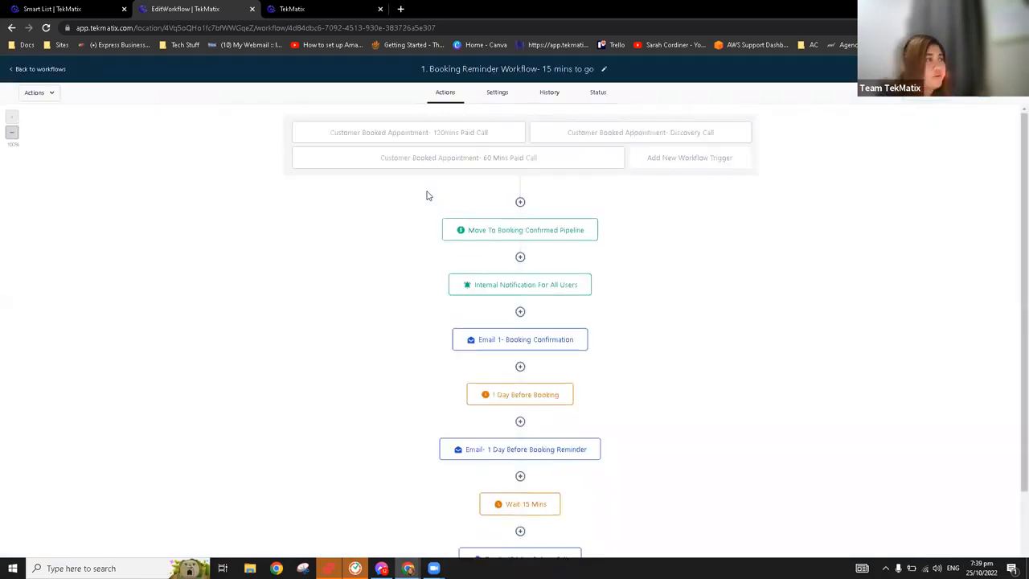
In the Smart List browser tab, go to Automated Workflows and create a new workflow with the Start from scratch template
drag(101, 8, 265, 8)
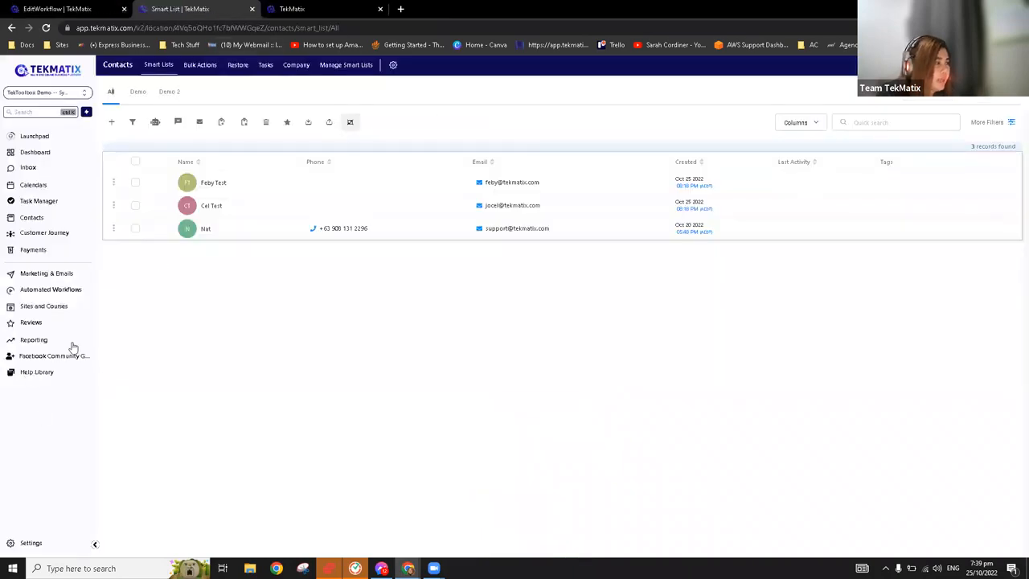
click(70, 293)
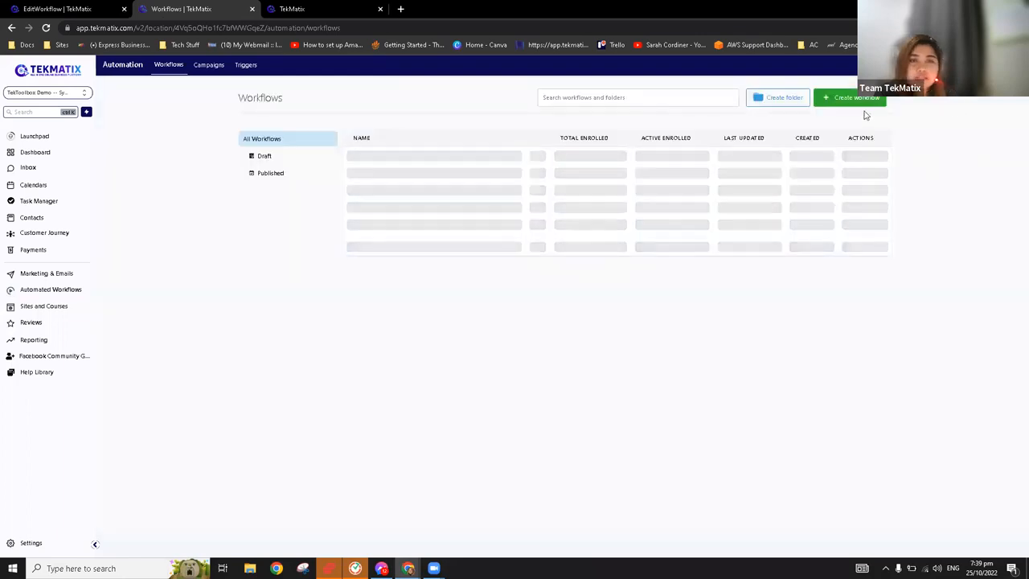
click(858, 100)
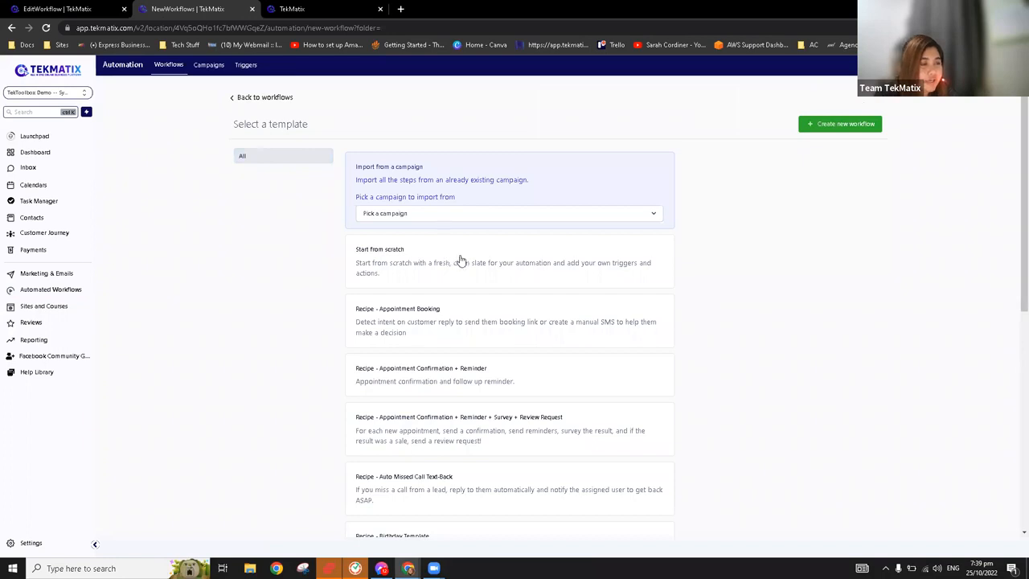
scroll(473, 278, down, 1)
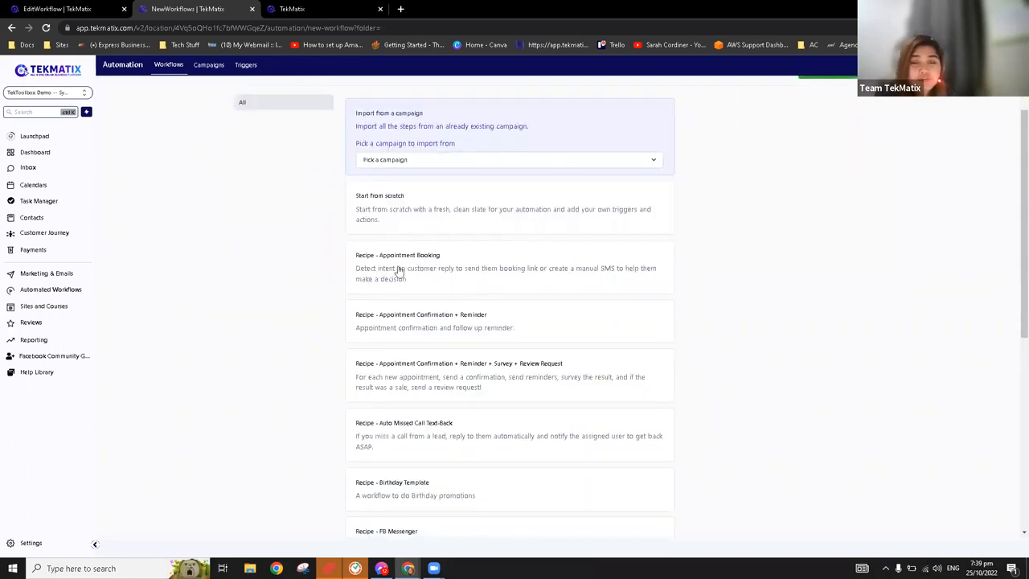
scroll(409, 261, down, 5)
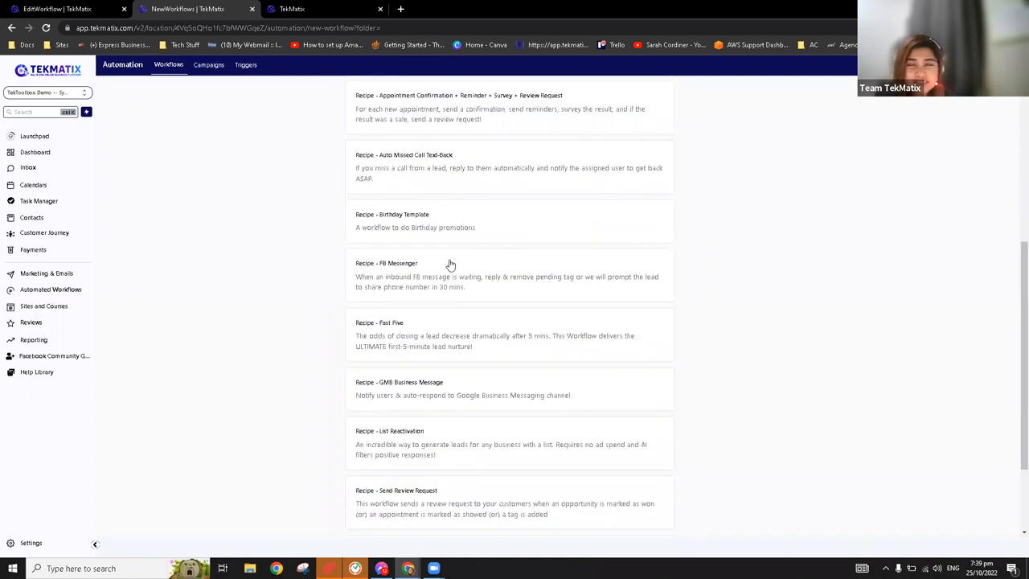
scroll(462, 354, down, 2)
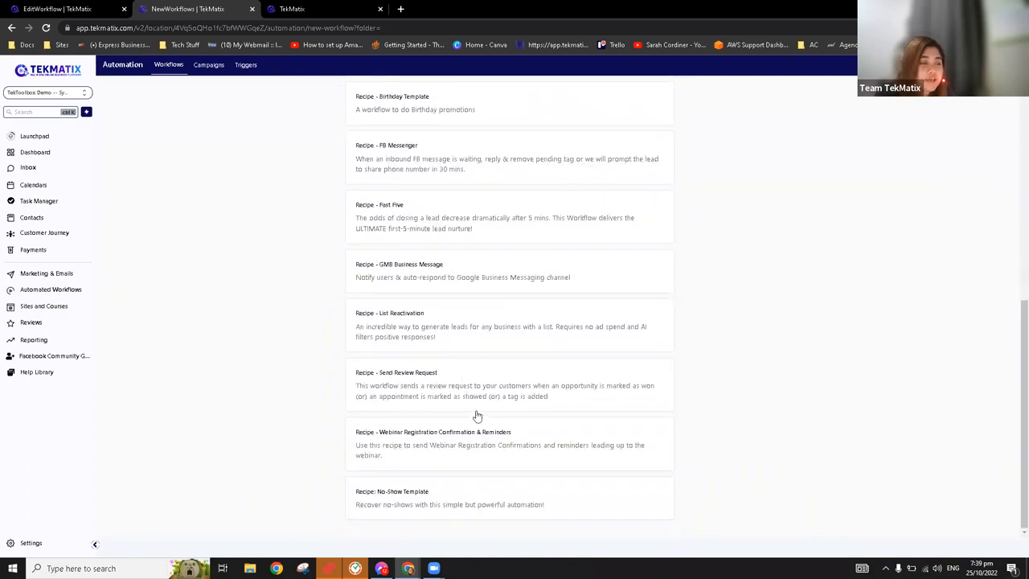
scroll(475, 425, up, 7)
scroll(476, 424, up, 1)
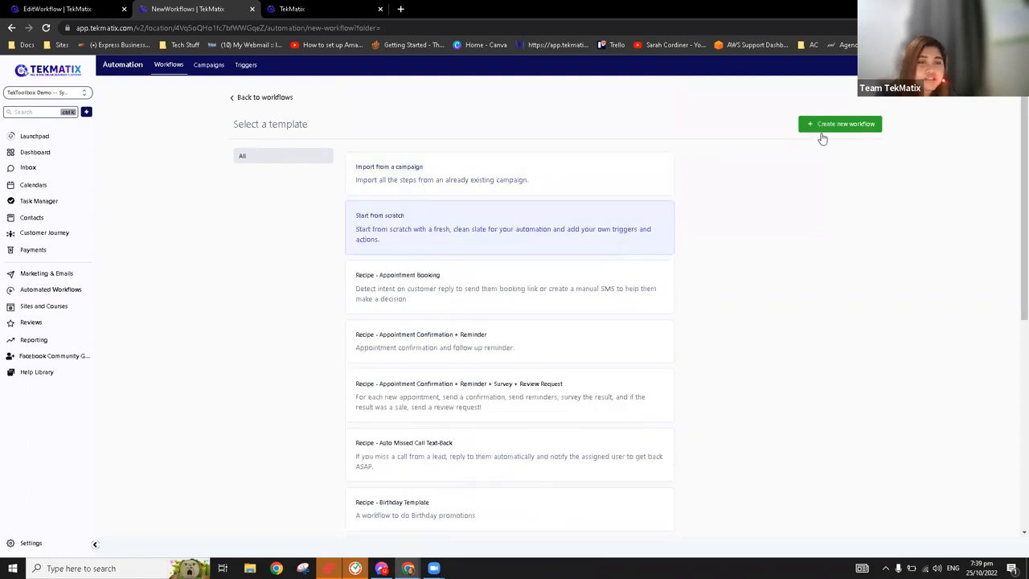
click(823, 129)
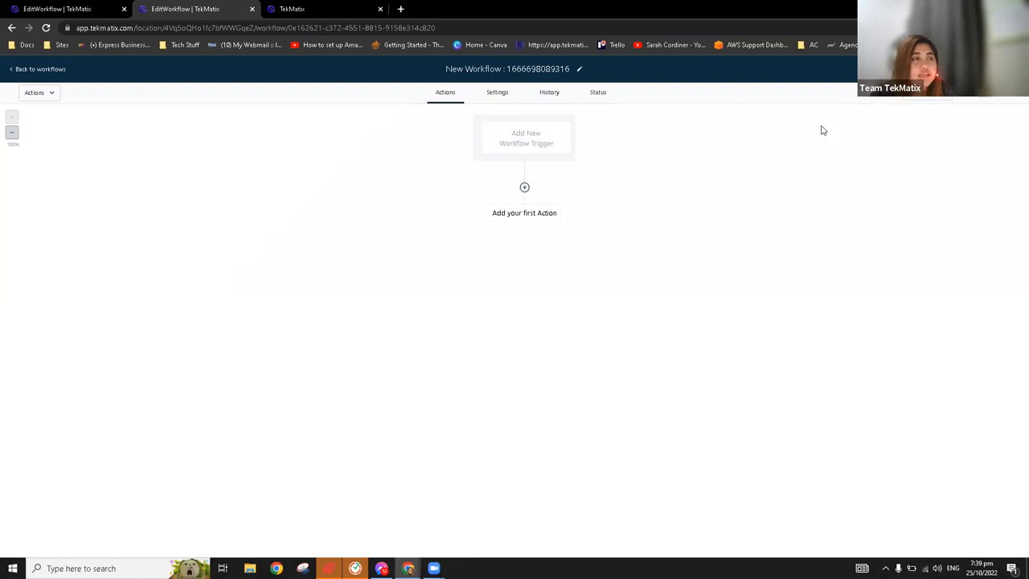
Add a Customer Booked Appointment trigger filtered to the Free 15 Mins Strategy Call calendar and save it
click(525, 142)
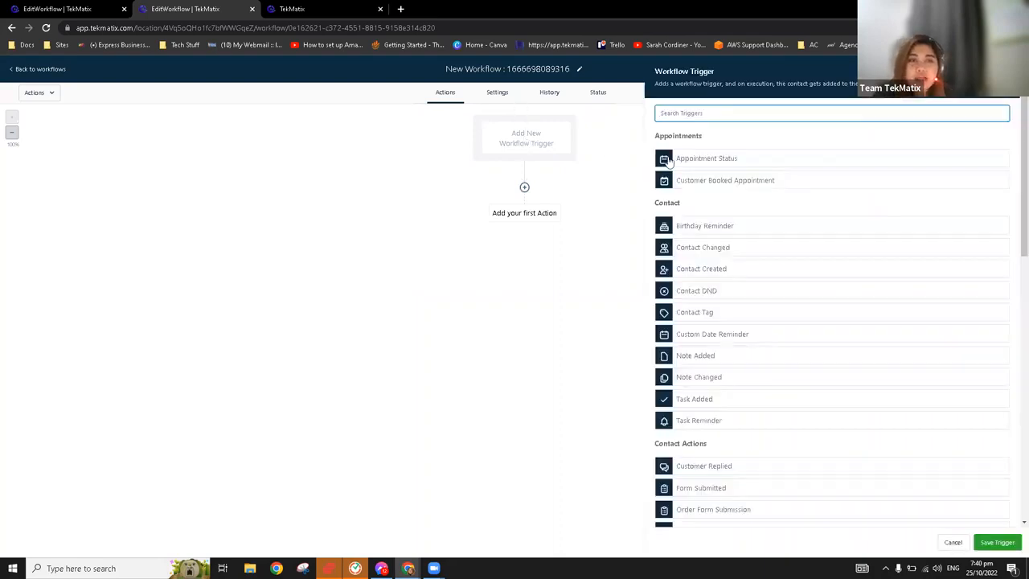
click(734, 184)
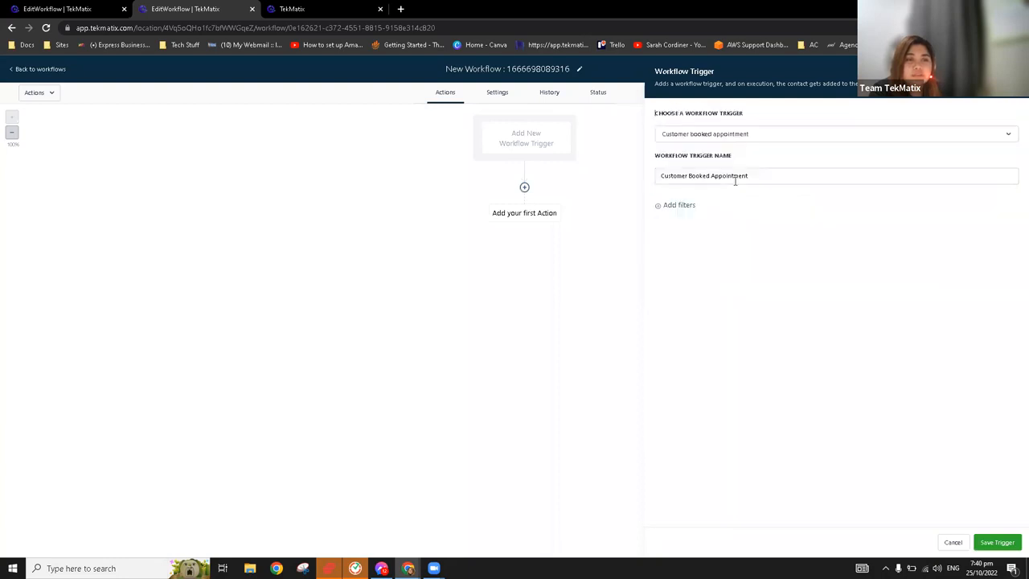
click(680, 206)
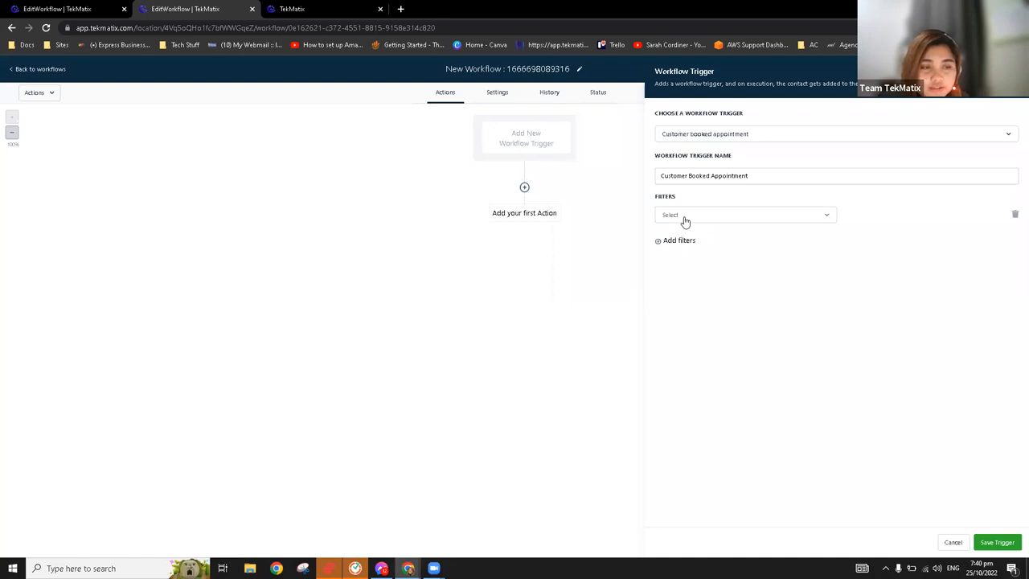
click(685, 221)
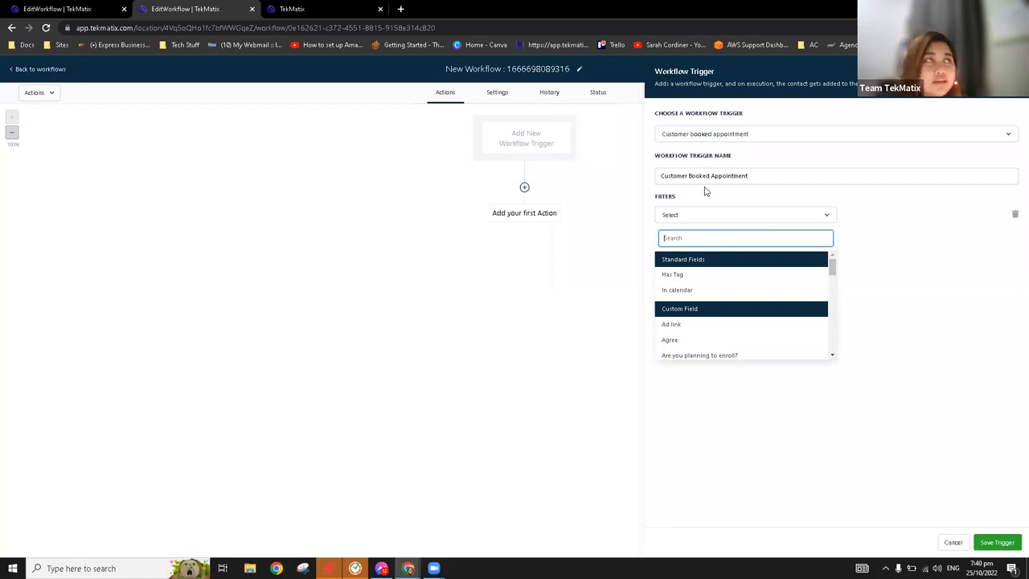
click(685, 289)
click(875, 217)
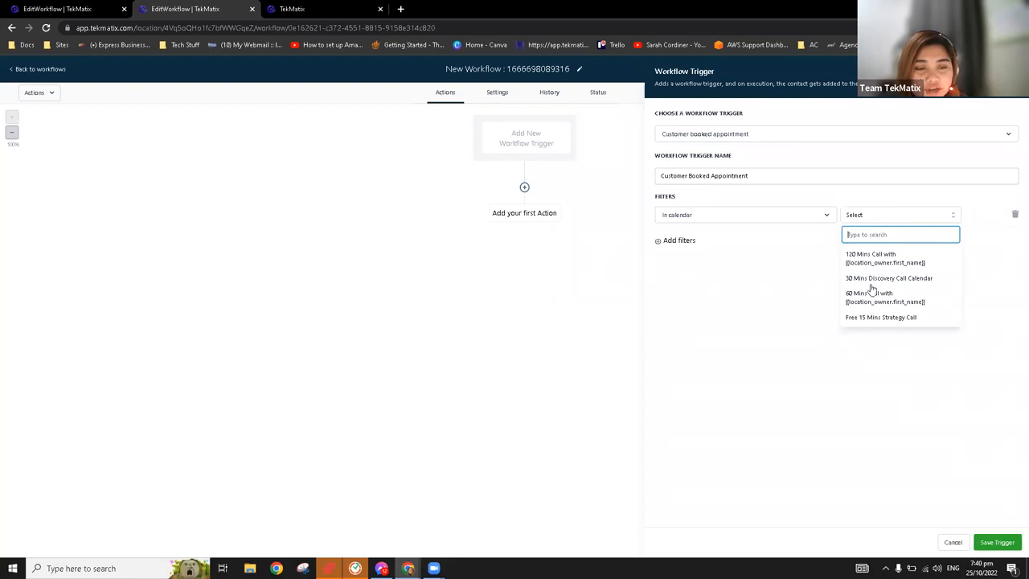
click(870, 319)
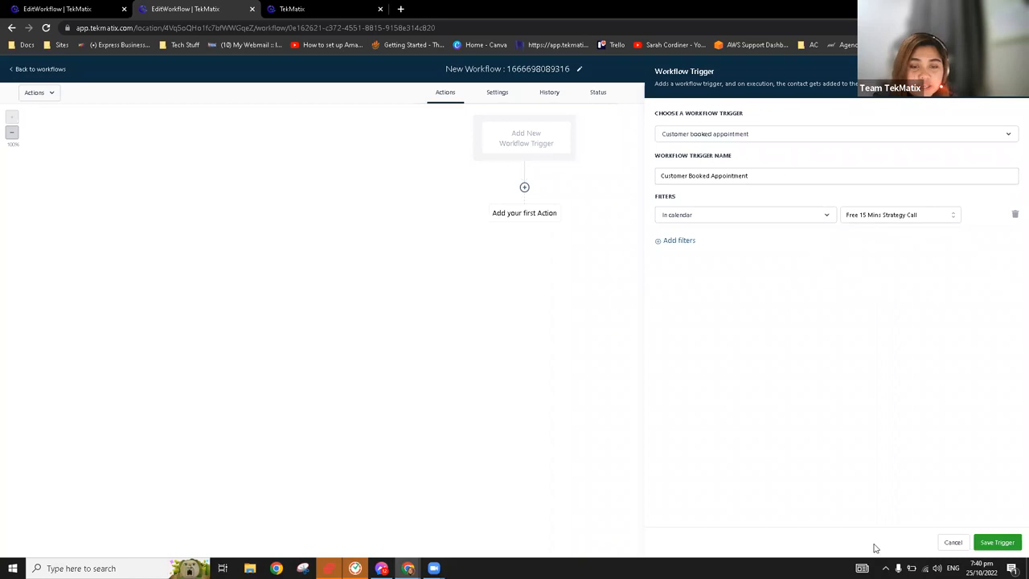
click(997, 542)
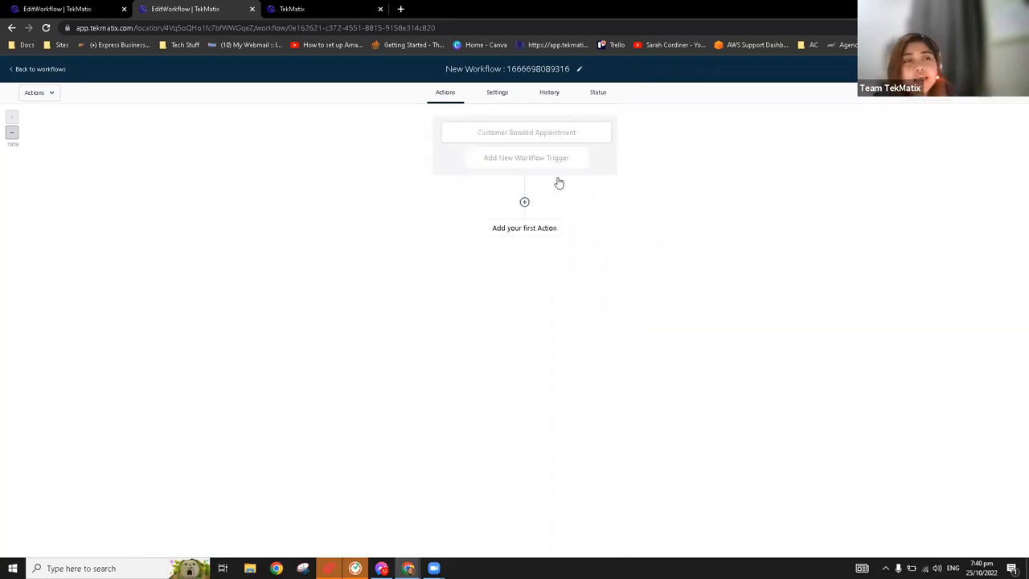
Review the available trigger types for a second workflow trigger and choose Form Submitted
click(516, 163)
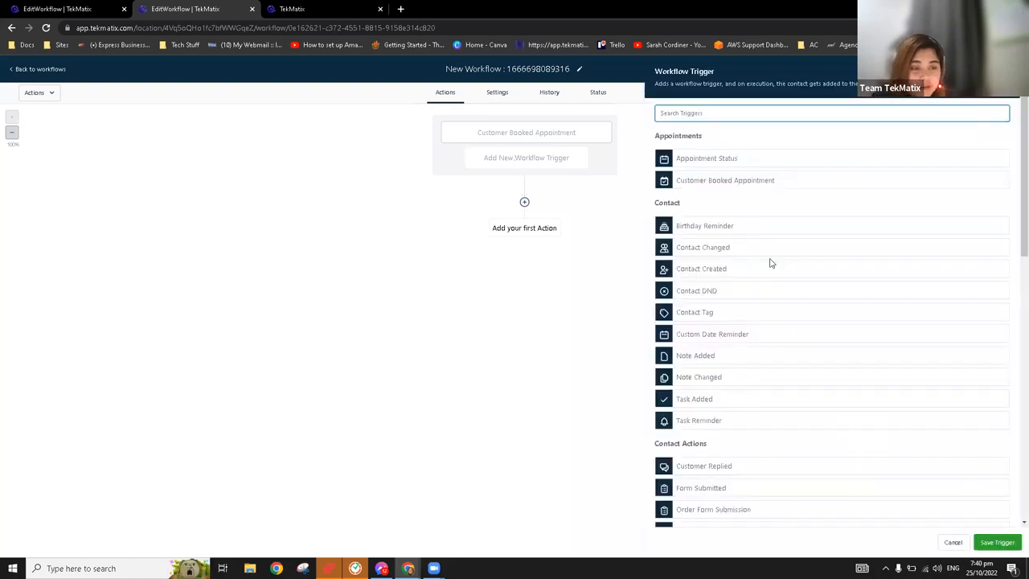
scroll(759, 369, down, 1)
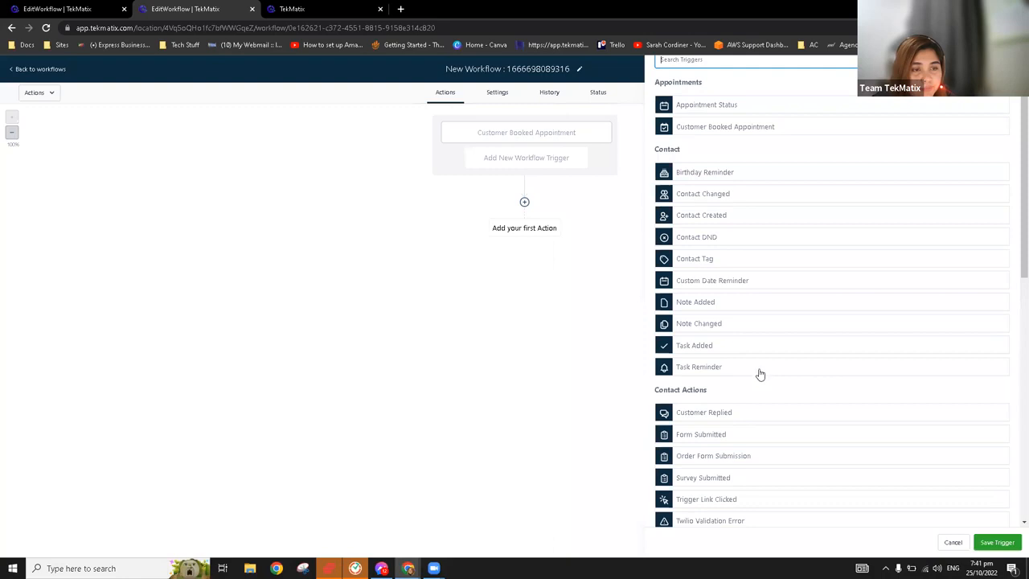
scroll(760, 374, down, 4)
scroll(762, 381, down, 6)
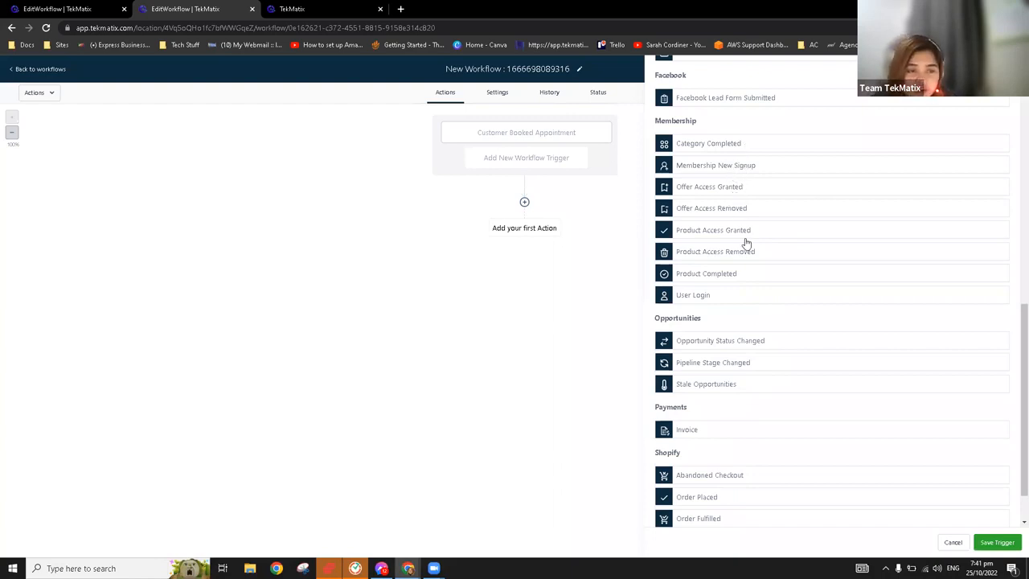
scroll(738, 277, down, 1)
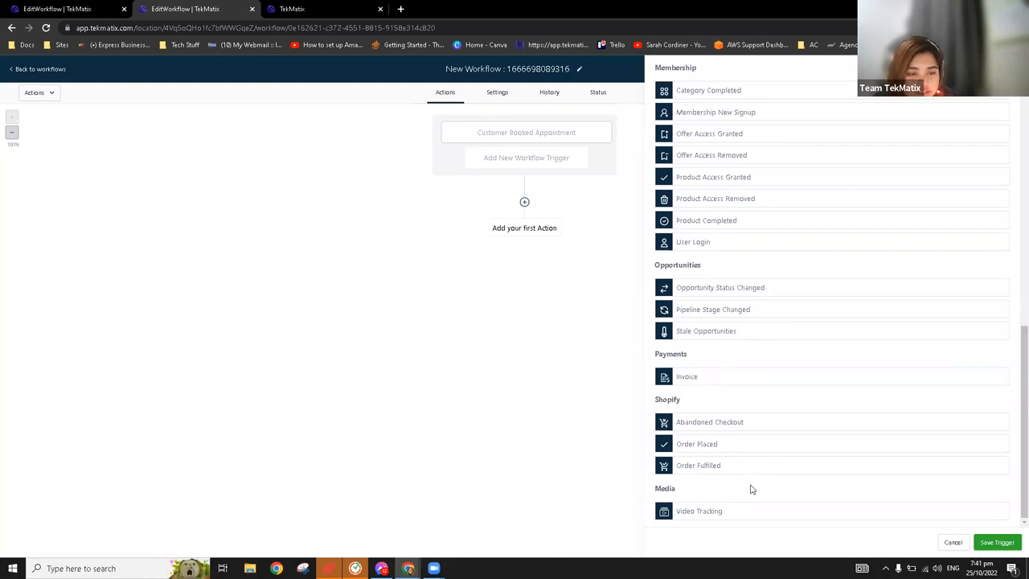
scroll(752, 497, up, 2)
scroll(751, 497, up, 6)
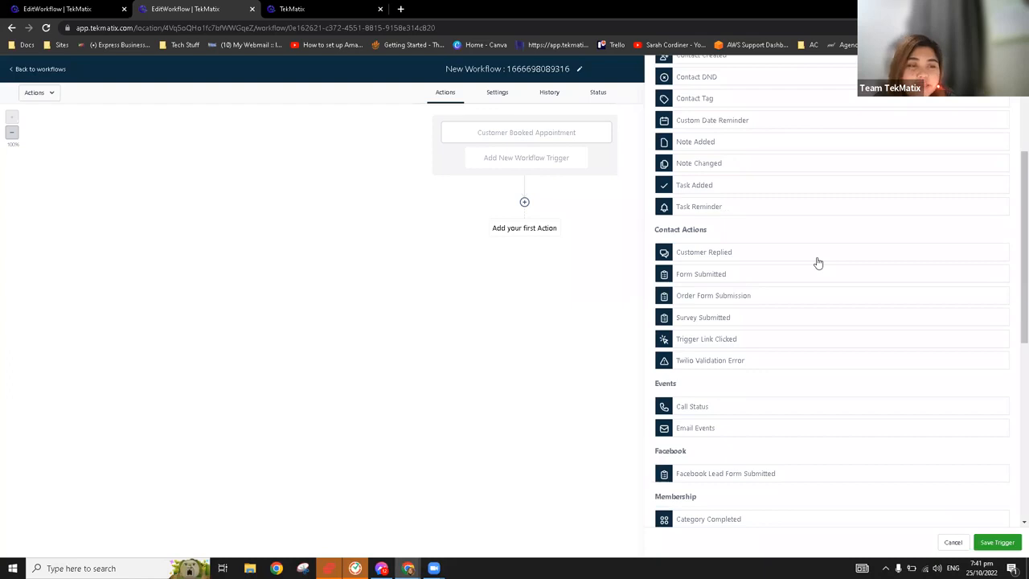
click(708, 278)
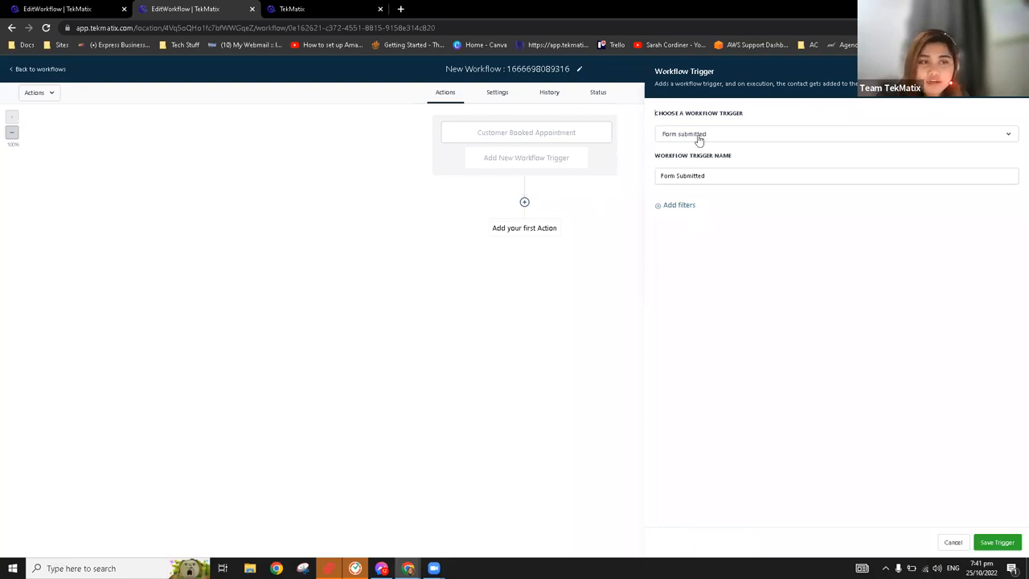
Filter the Form Submitted trigger to the form "FREE eBook - OPT IN - How To Use Essential Oils & Healing Crystals" and save the trigger
click(685, 207)
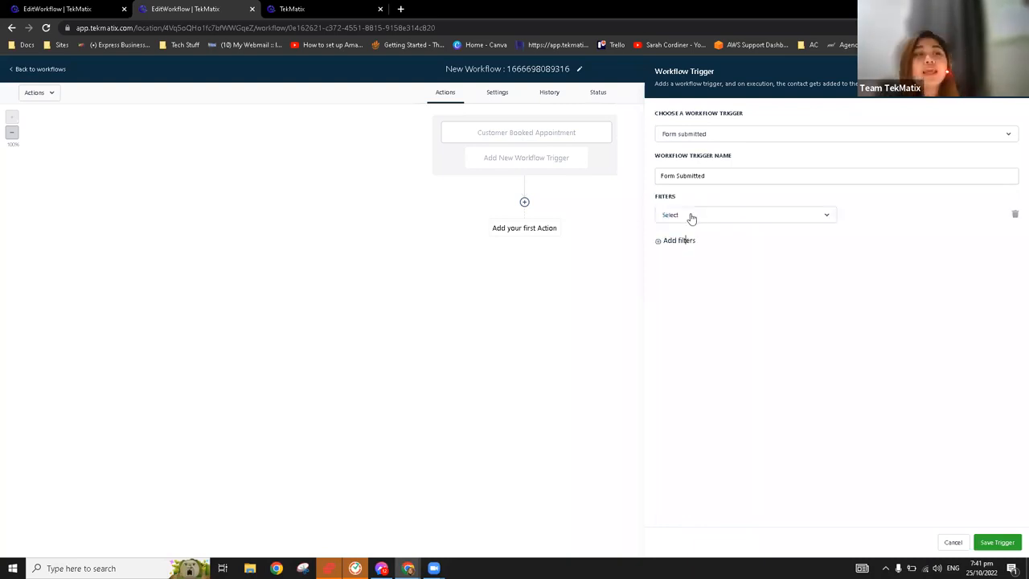
click(691, 217)
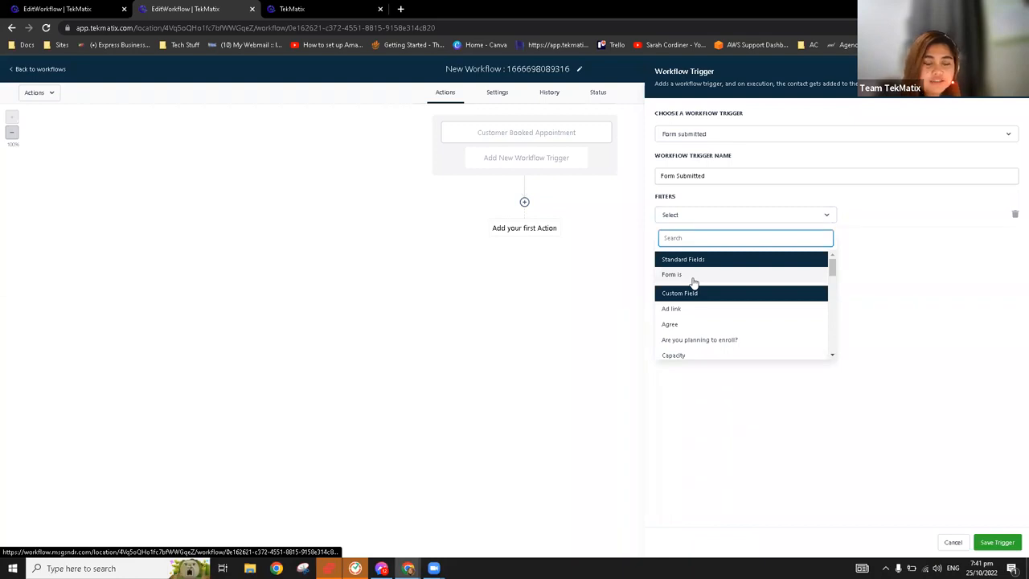
click(693, 276)
click(884, 215)
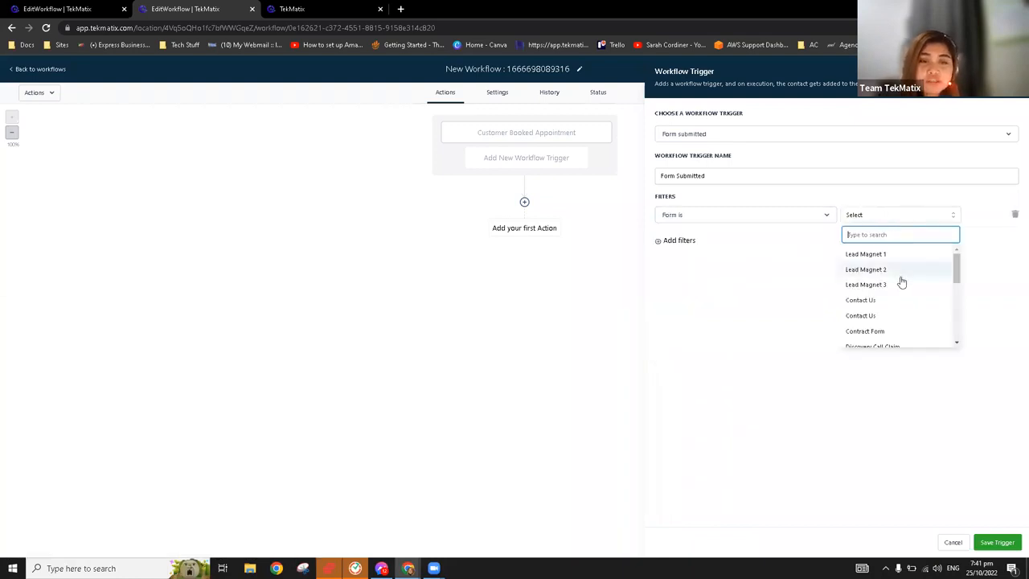
scroll(903, 283, down, 5)
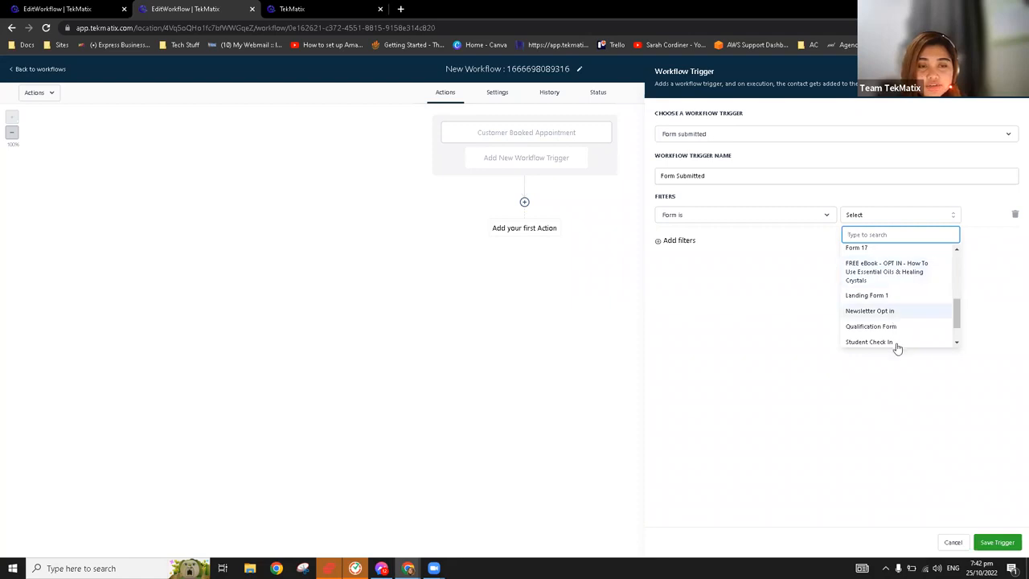
click(896, 277)
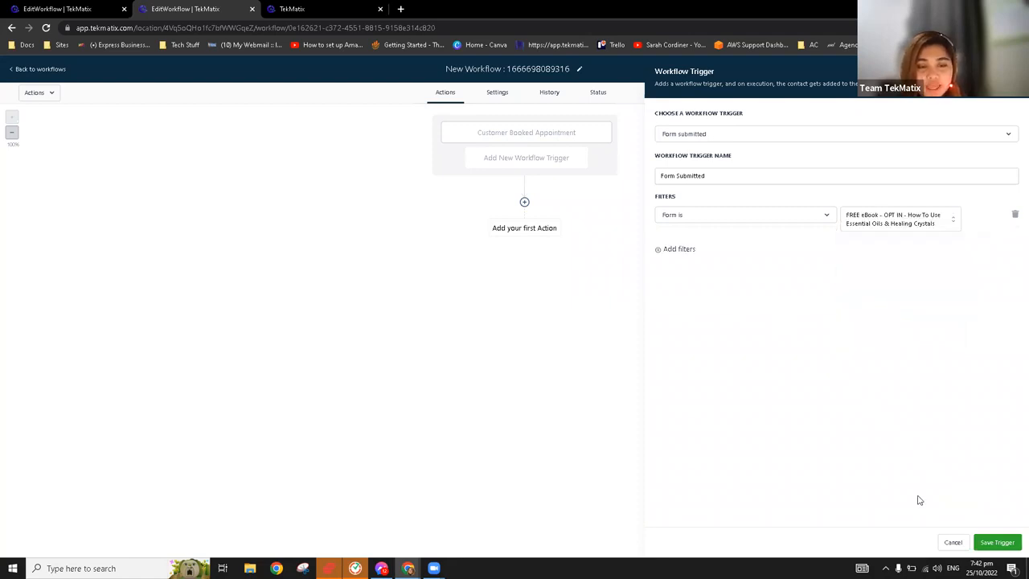
click(999, 544)
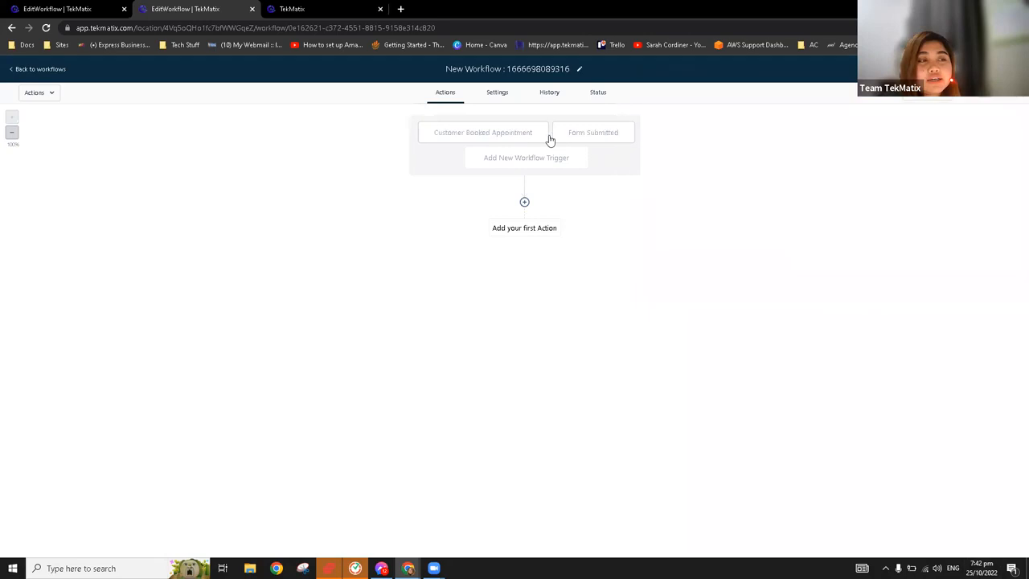
Review the settings of the new workflow's Customer Booked Appointment and Form Submitted triggers
click(488, 133)
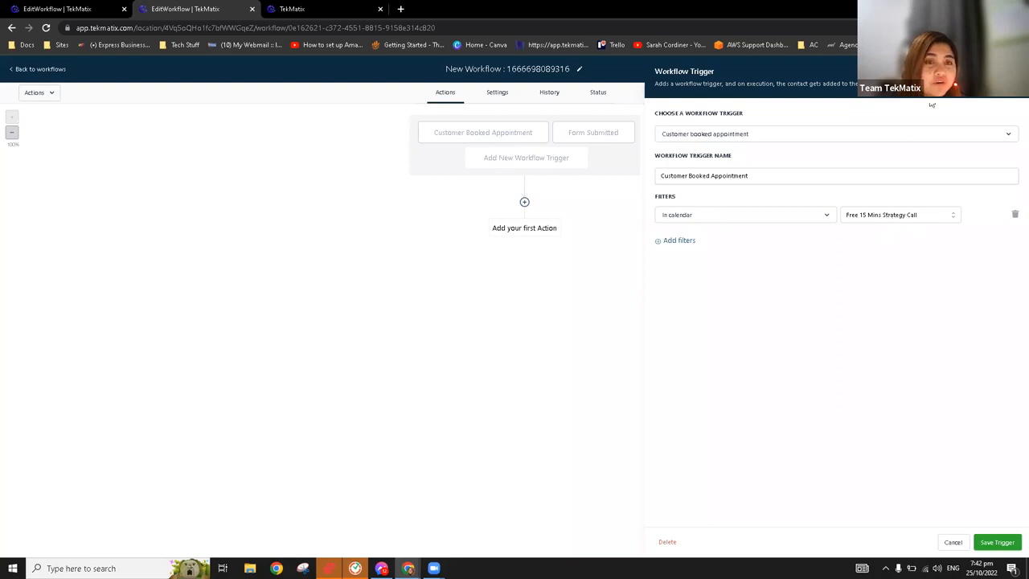
click(592, 142)
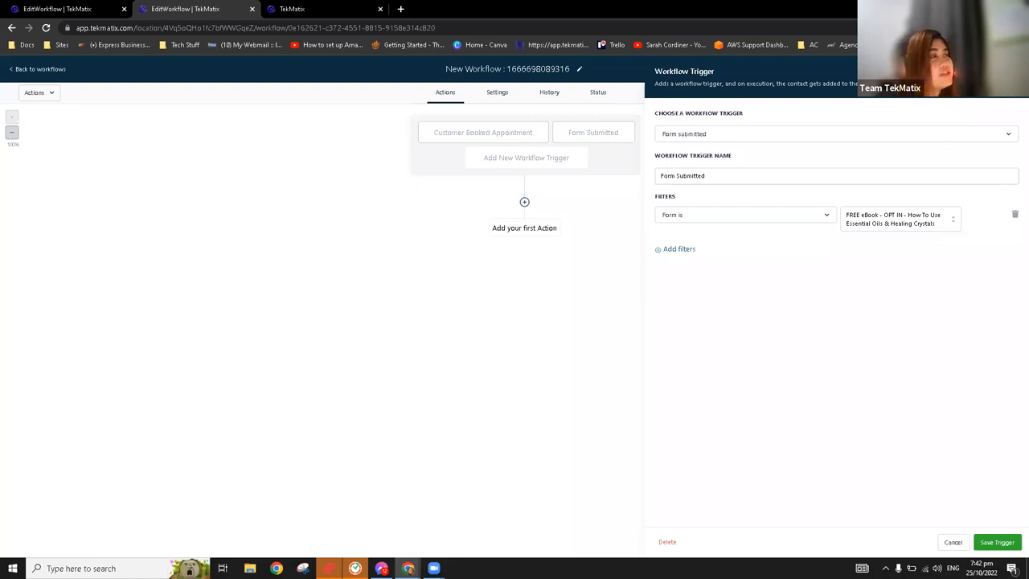
click(456, 135)
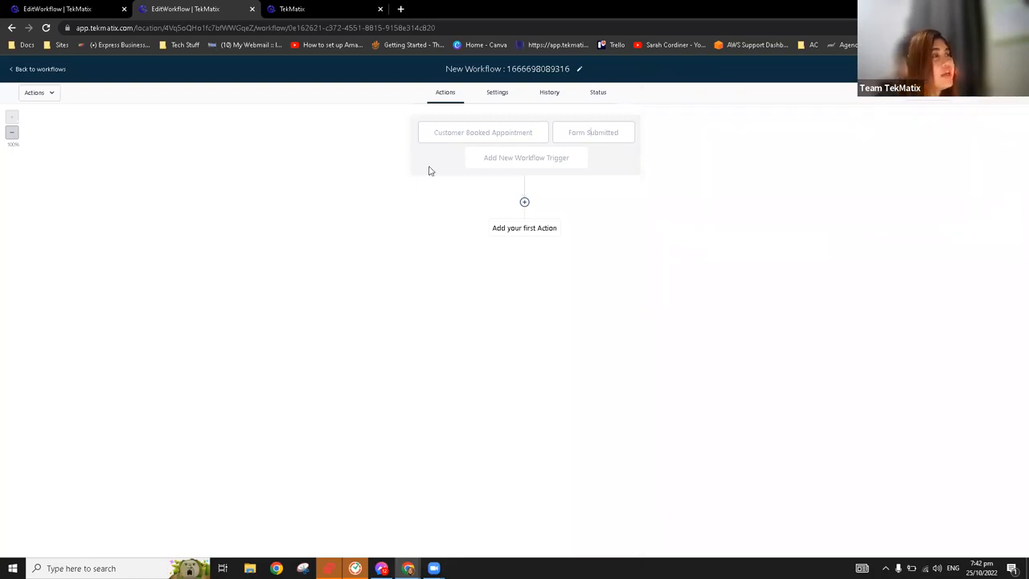
In the Booking Reminder Workflow, review the three Customer Booked Appointment triggers and open the Move To Booking Confirmed Pipeline action
click(88, 8)
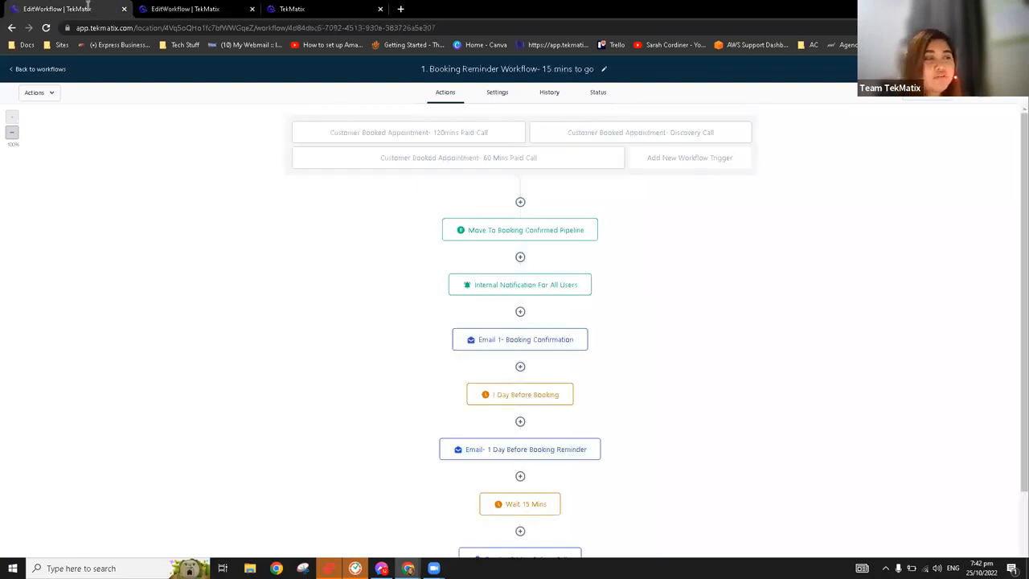
click(464, 135)
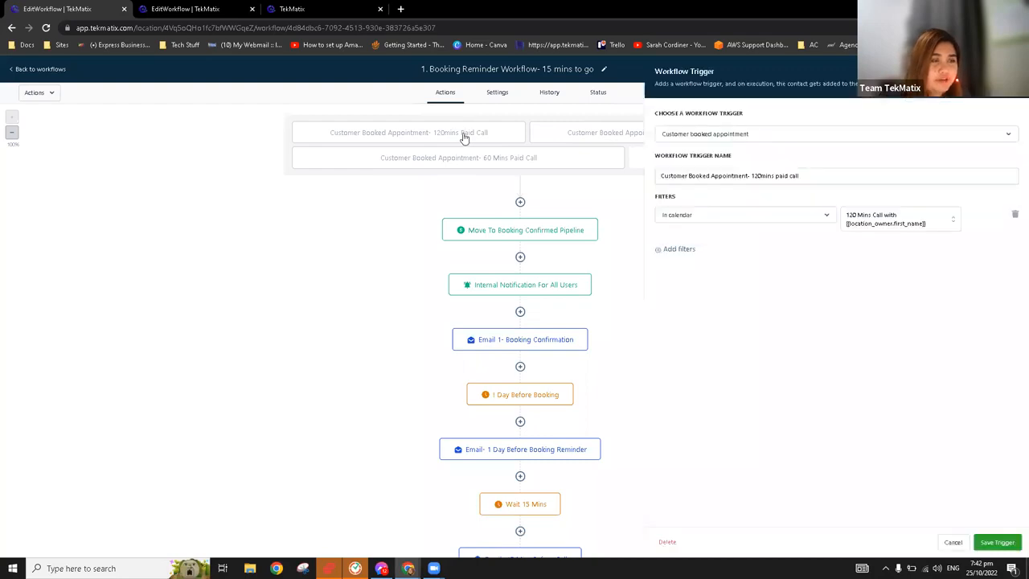
click(576, 134)
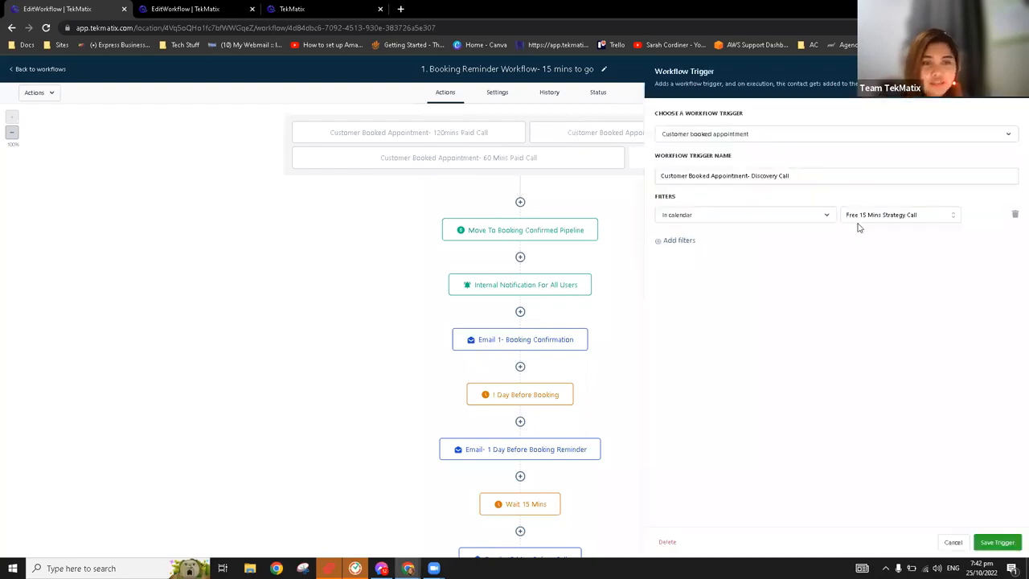
click(433, 162)
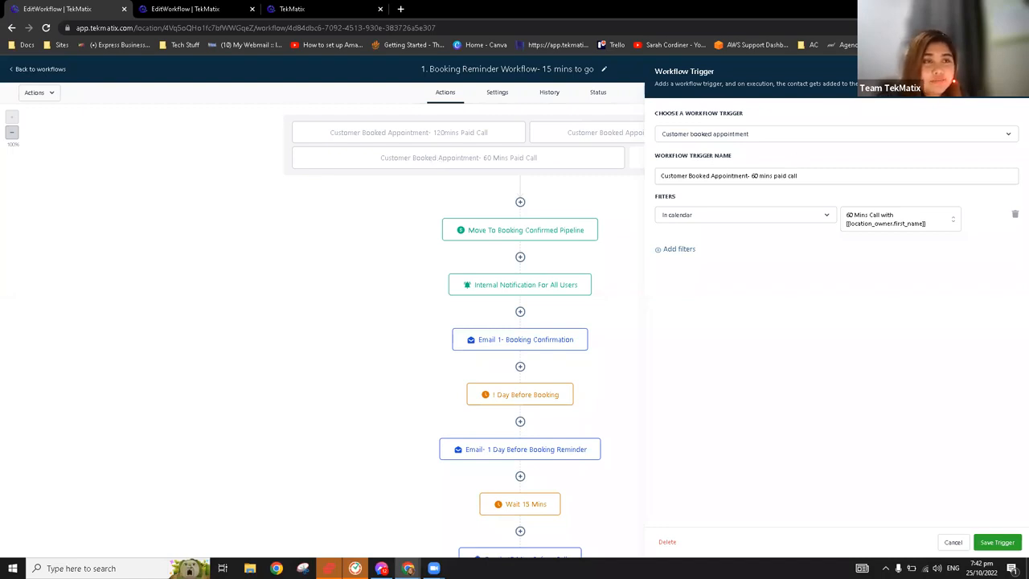
click(954, 543)
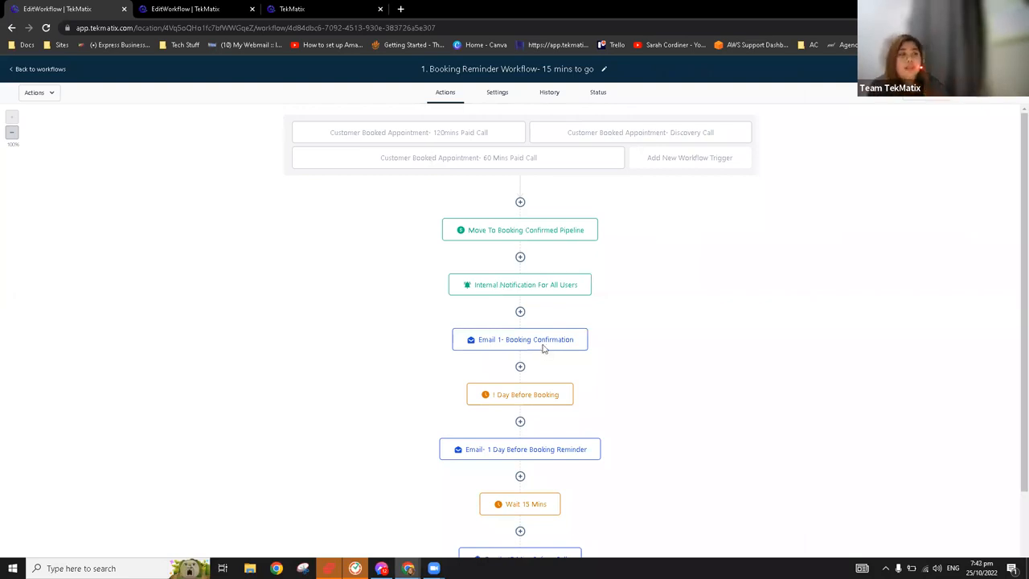
click(529, 240)
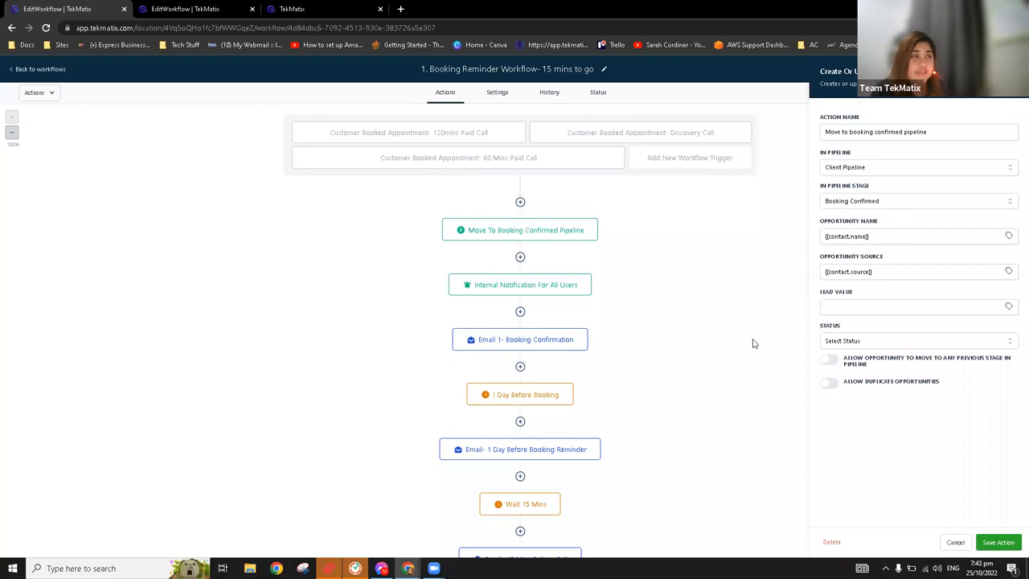
Return to the new workflow, leave it for the workflows list and discard its unsaved changes
click(168, 8)
click(35, 69)
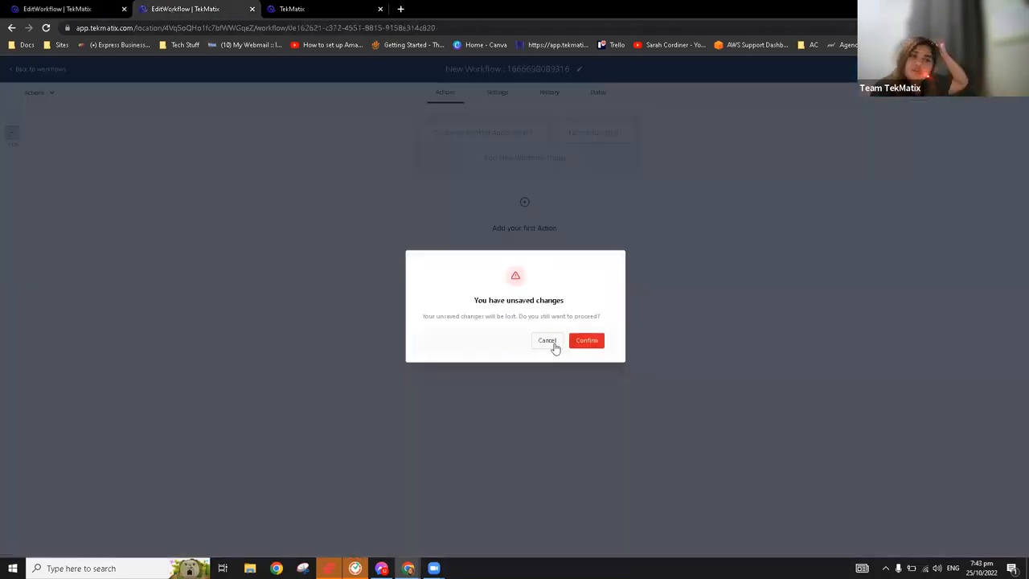
click(586, 340)
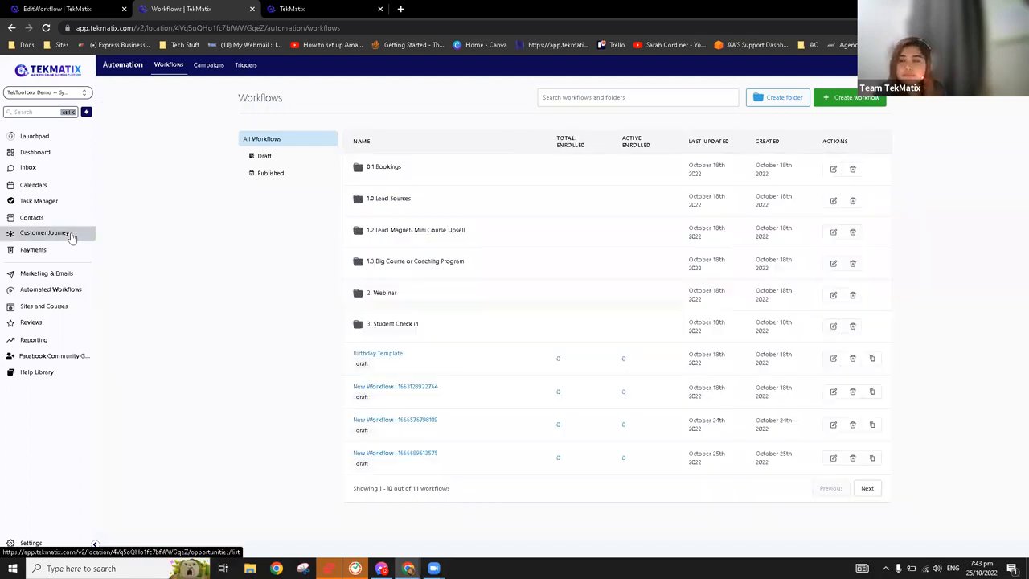
Open Customer Journey and review the stages of the Client Pipeline
click(71, 236)
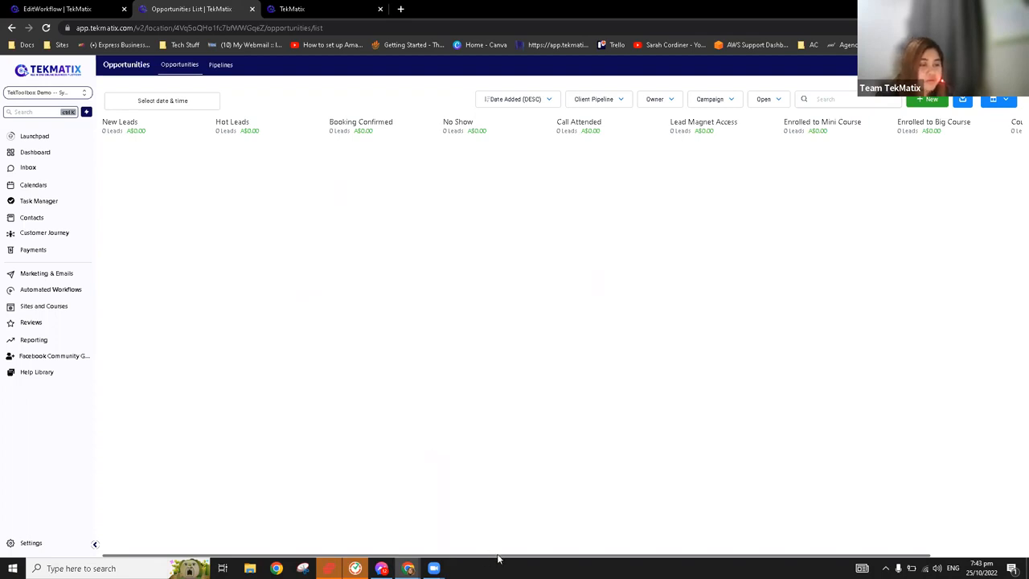
scroll(562, 338, right, 1)
scroll(561, 338, left, 1)
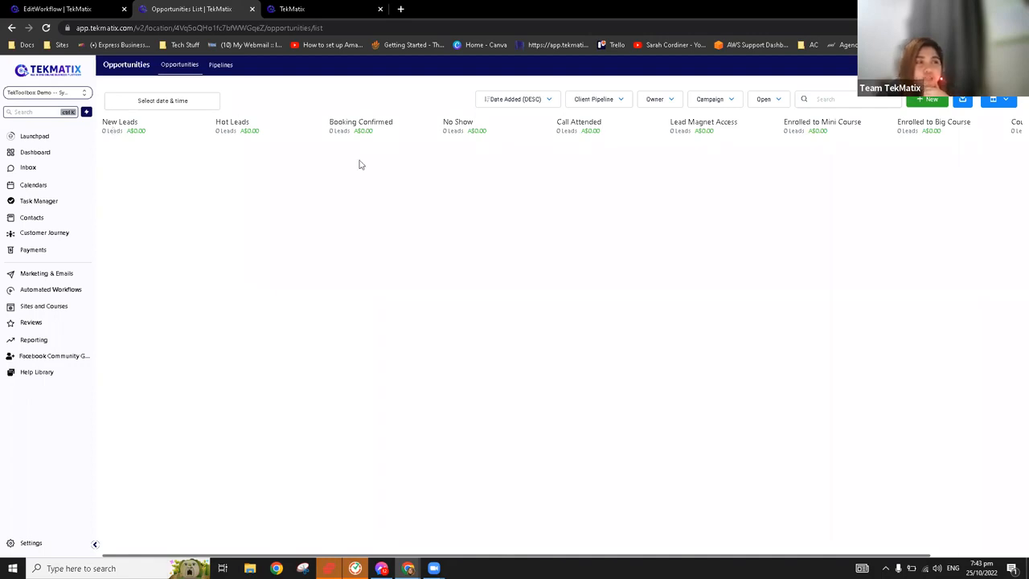
Add an opportunity in the New Leads stage of the Client Pipeline for the first listed contact, and view it in Customer Journey
click(32, 218)
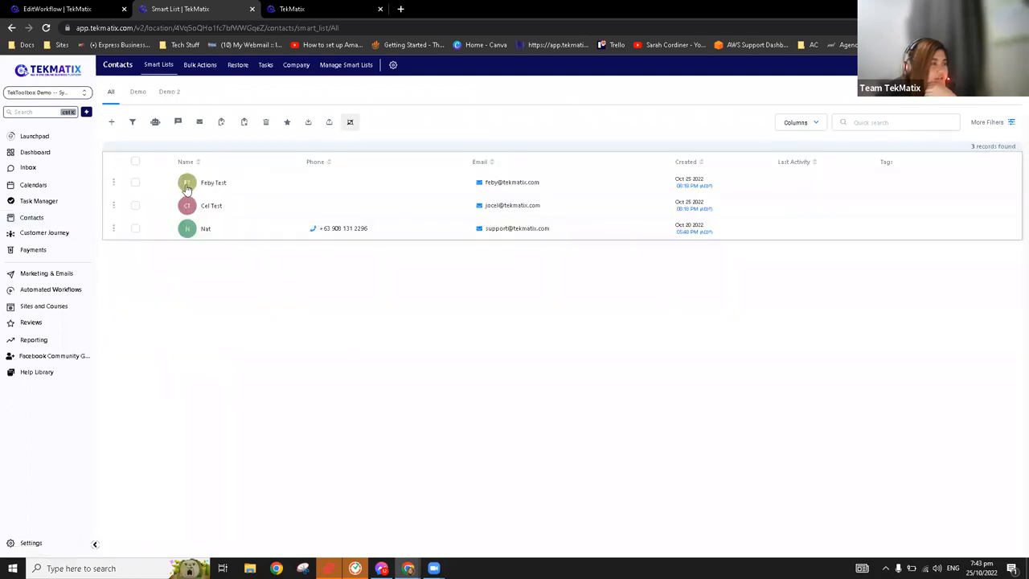
click(185, 185)
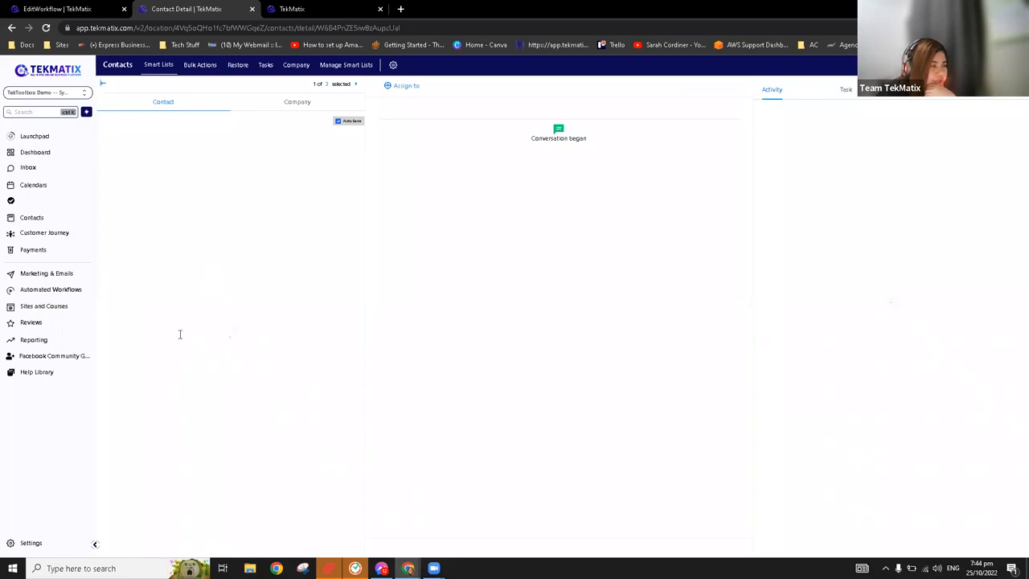
scroll(185, 351, down, 4)
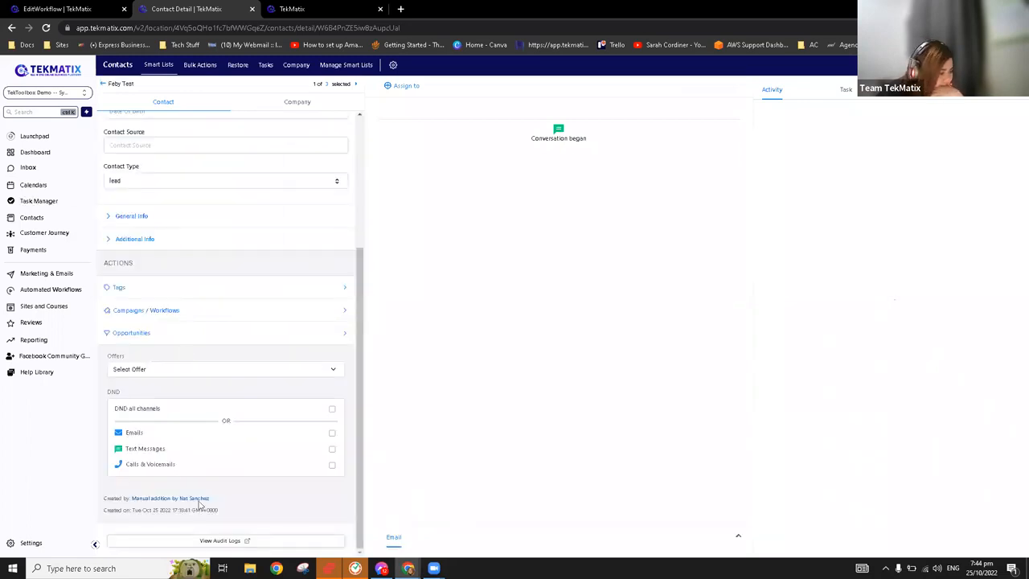
click(155, 334)
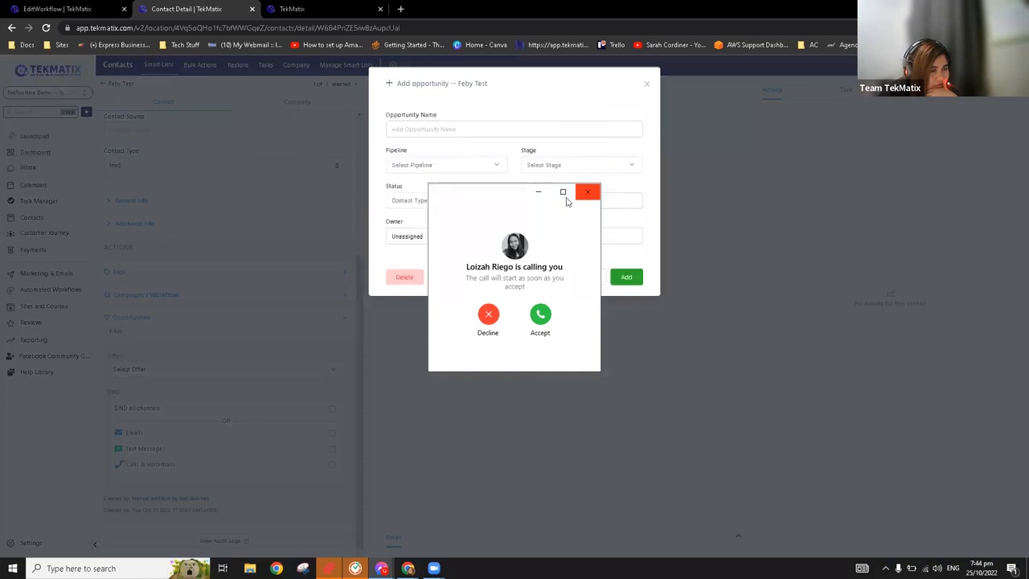
click(580, 197)
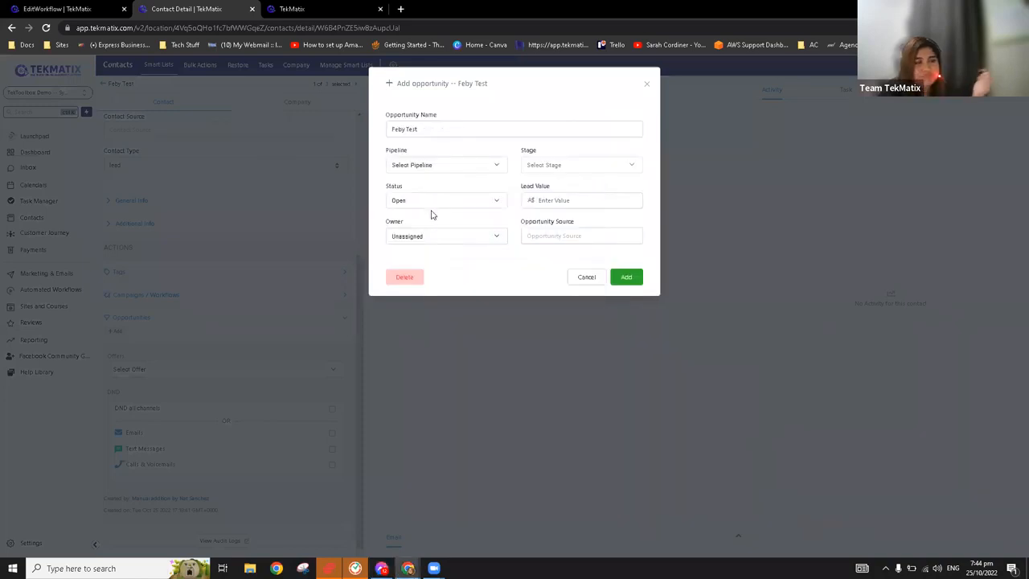
click(453, 169)
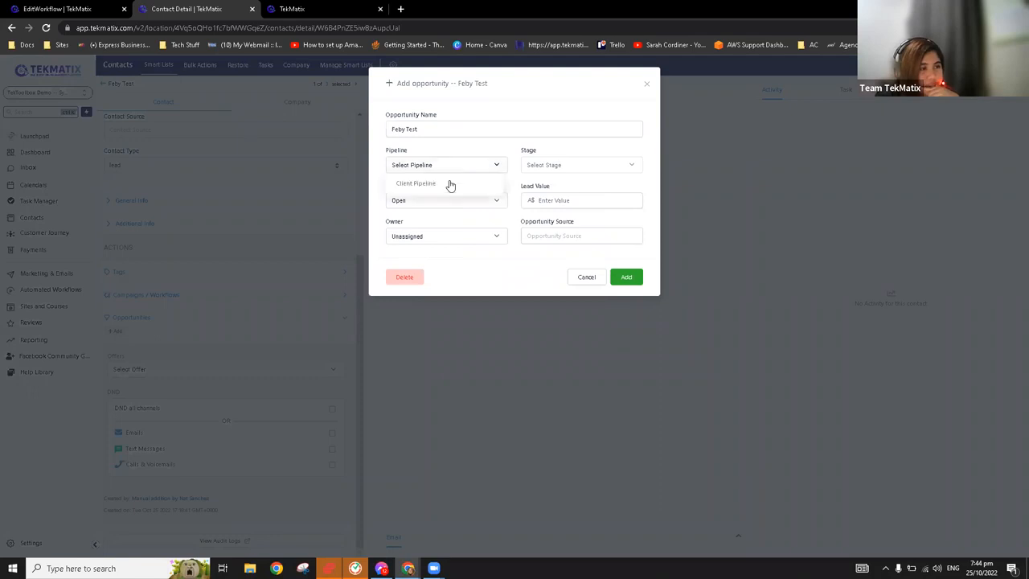
click(561, 165)
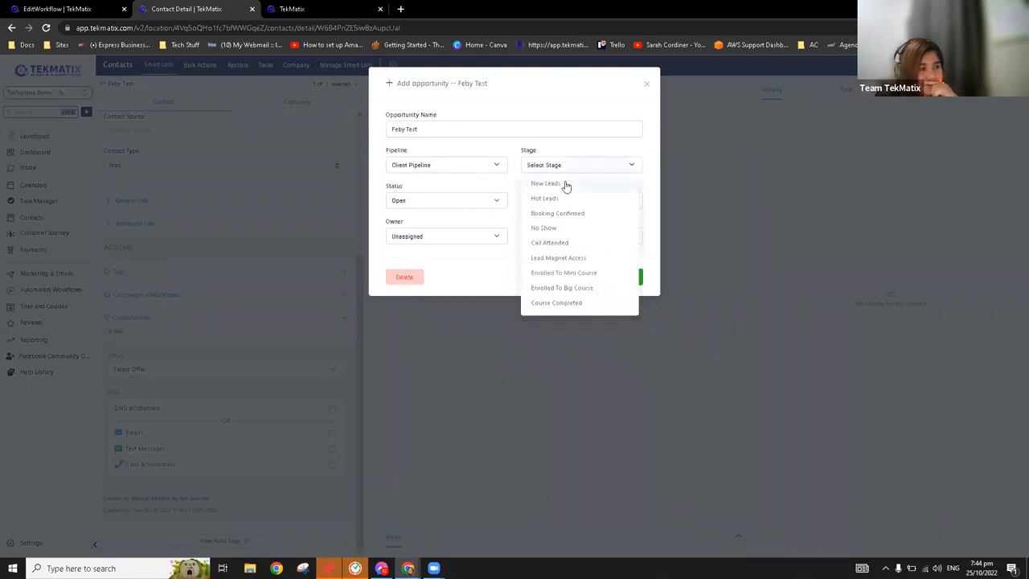
click(565, 182)
click(626, 277)
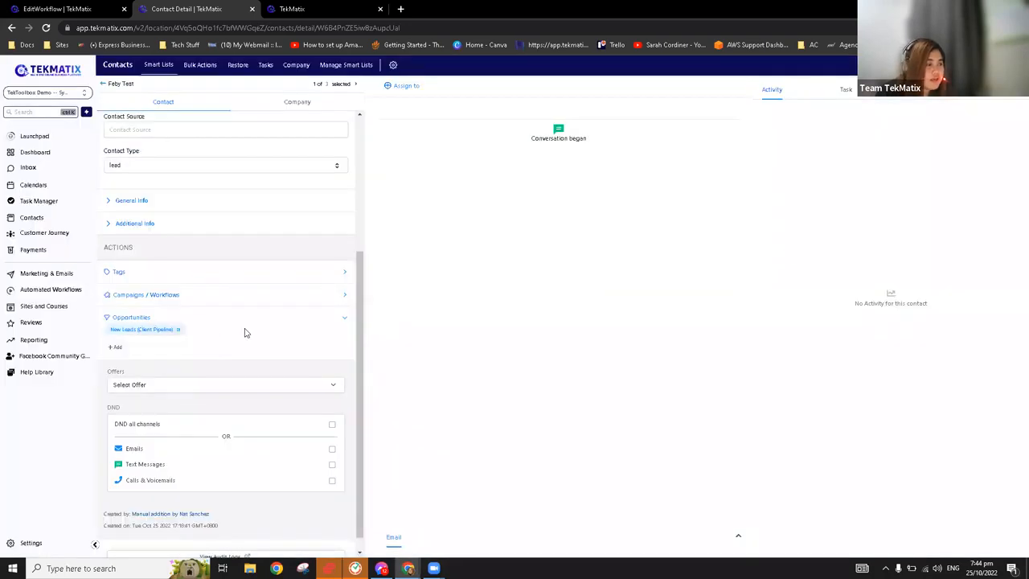
scroll(126, 256, down, 1)
click(58, 234)
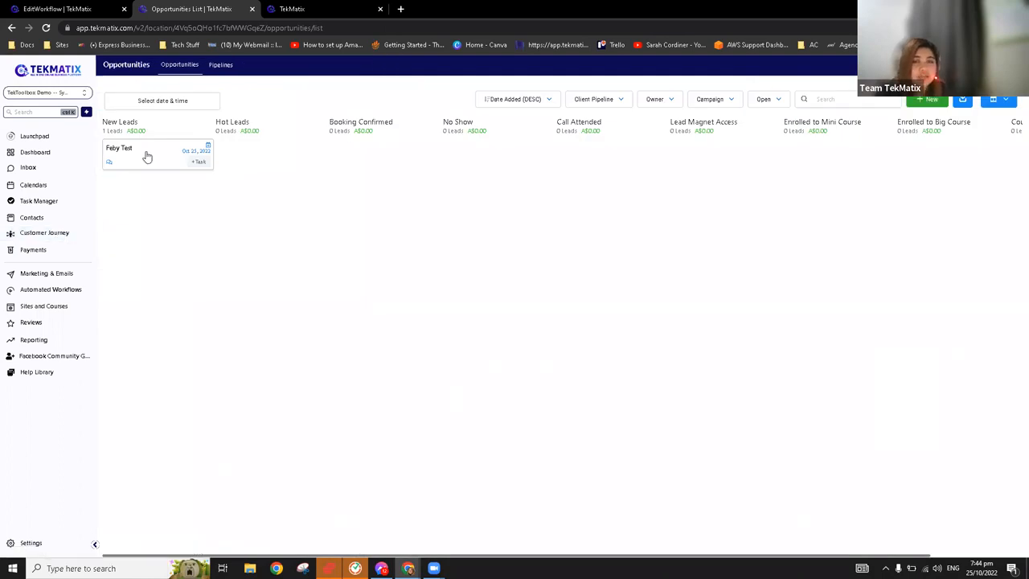
In the Booking Reminder Workflow, reopen the Move To Booking Confirmed Pipeline action and examine its pipeline and stage settings
click(97, 6)
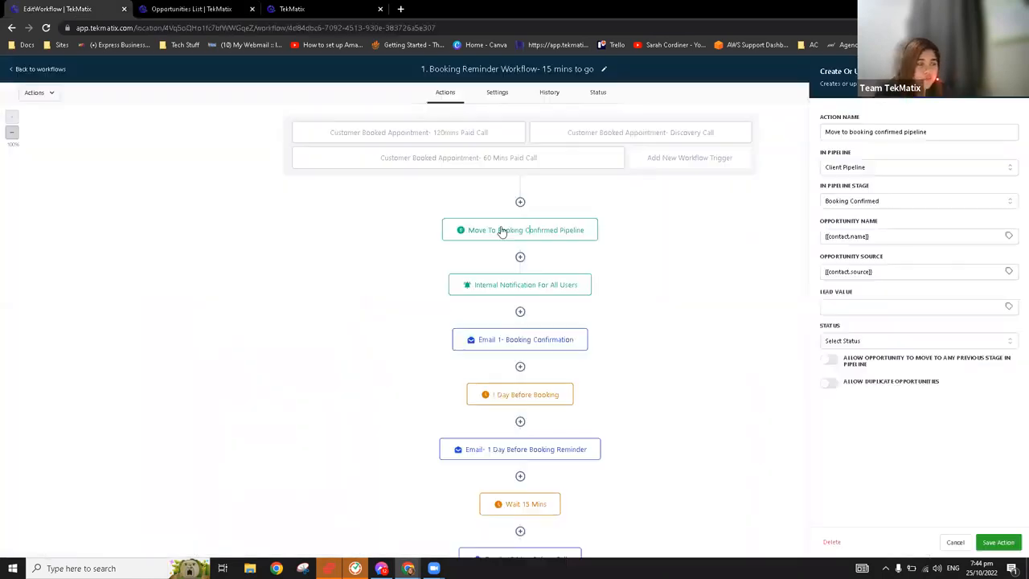
click(1012, 72)
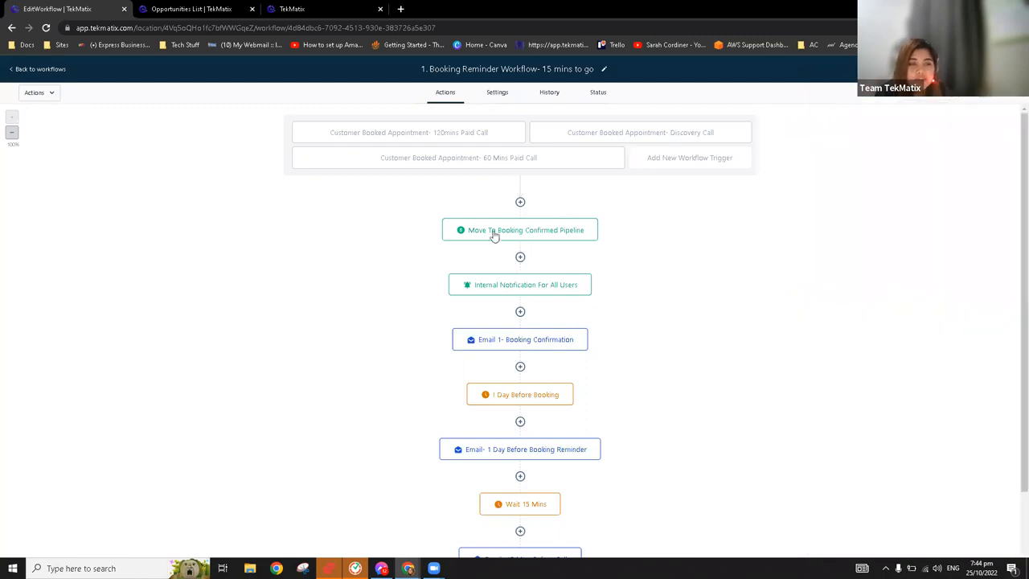
click(494, 233)
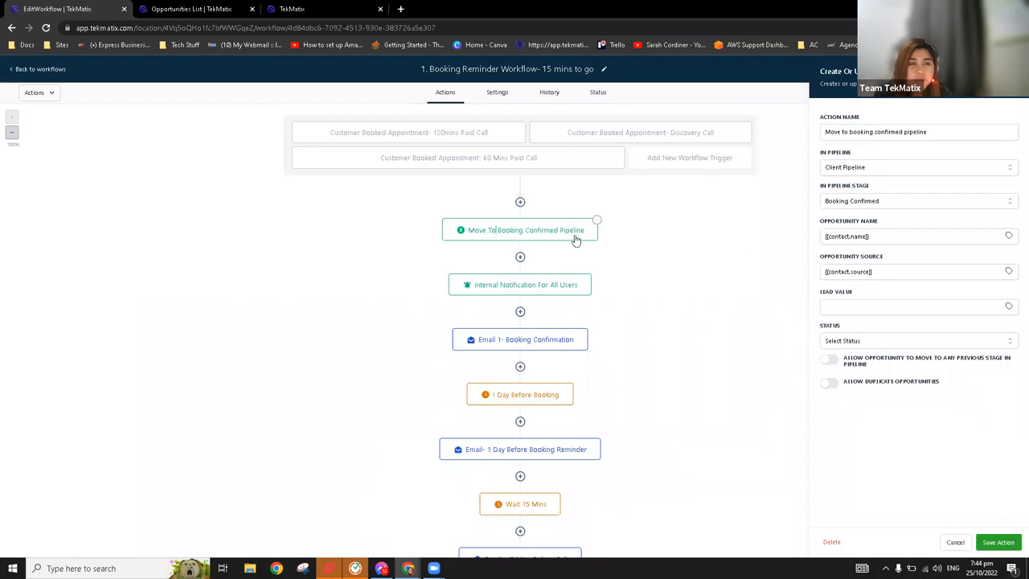
click(862, 169)
click(423, 146)
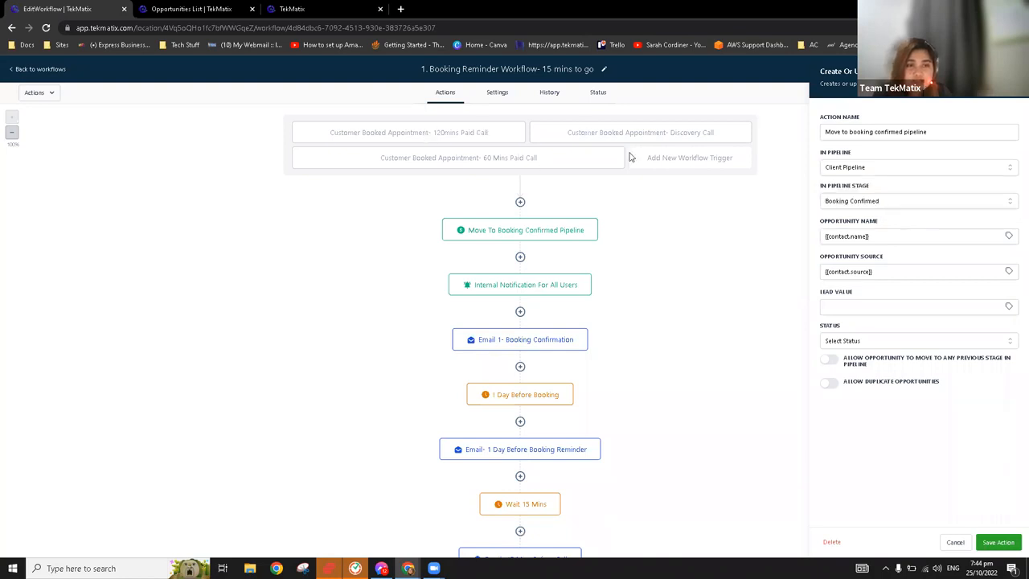
click(865, 205)
click(160, 36)
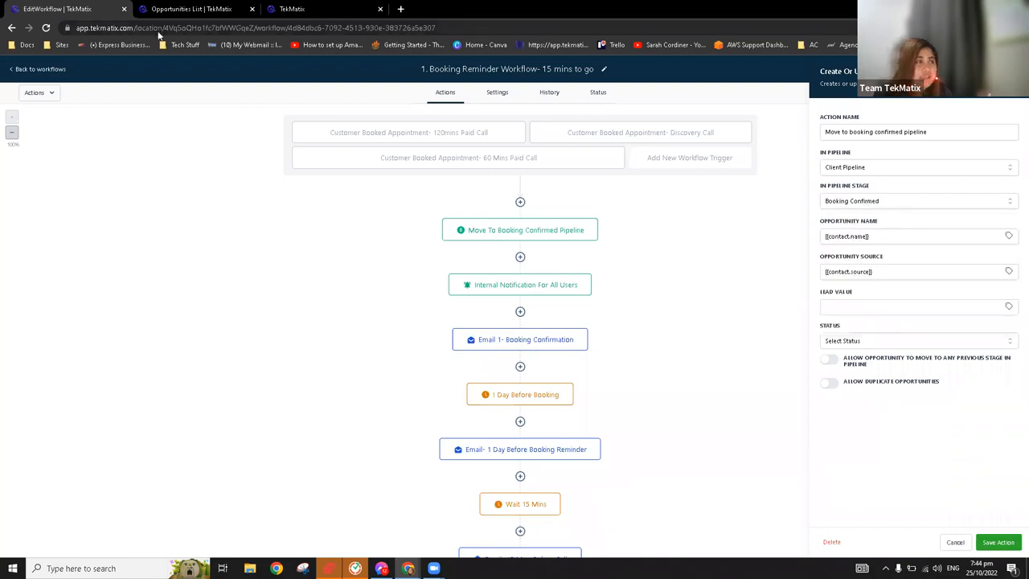
Move the contact's opportunity card from New Leads to Booking Confirmed, and return to the Booking Reminder Workflow
click(211, 8)
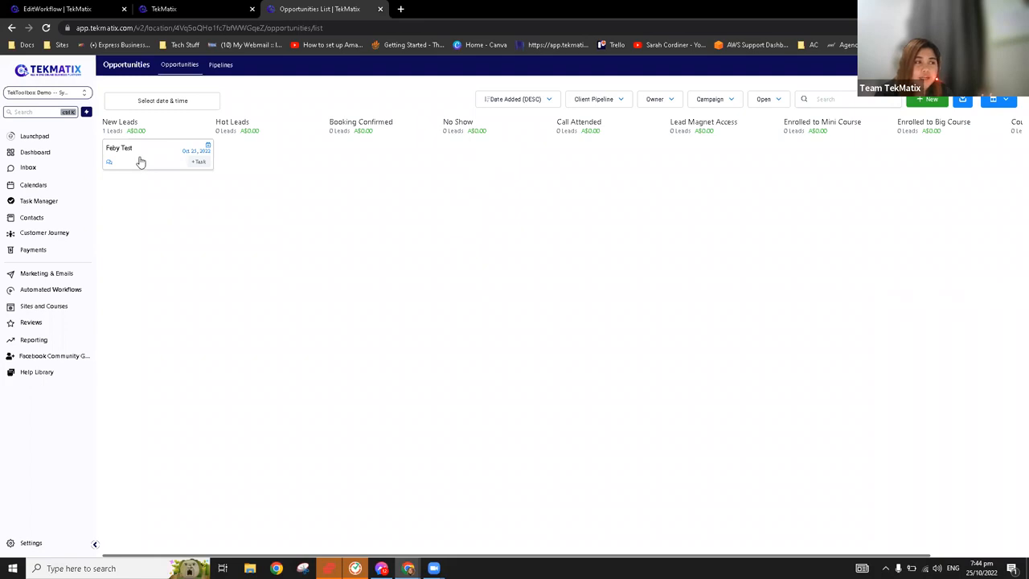
drag(141, 162, 347, 167)
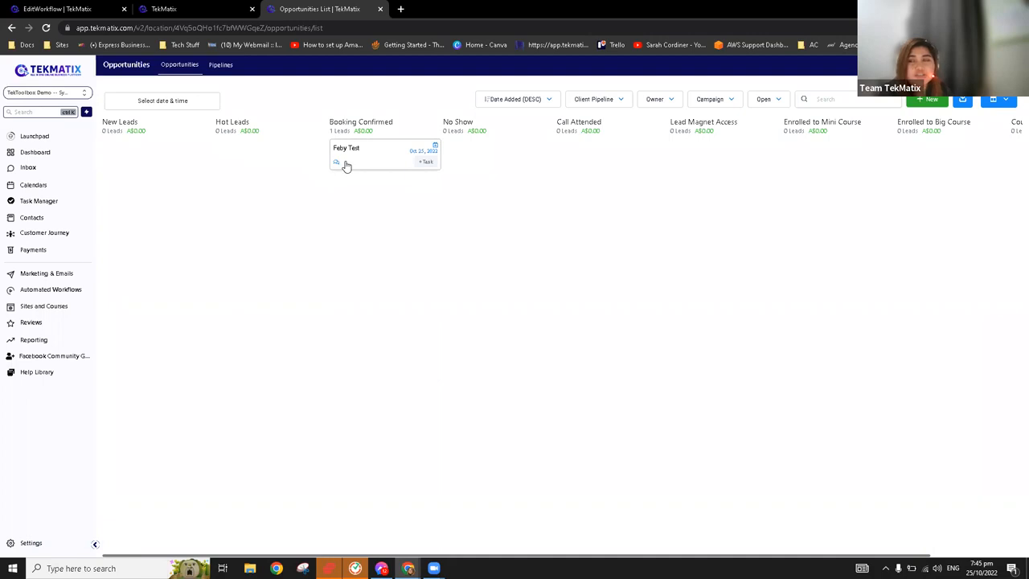
click(51, 8)
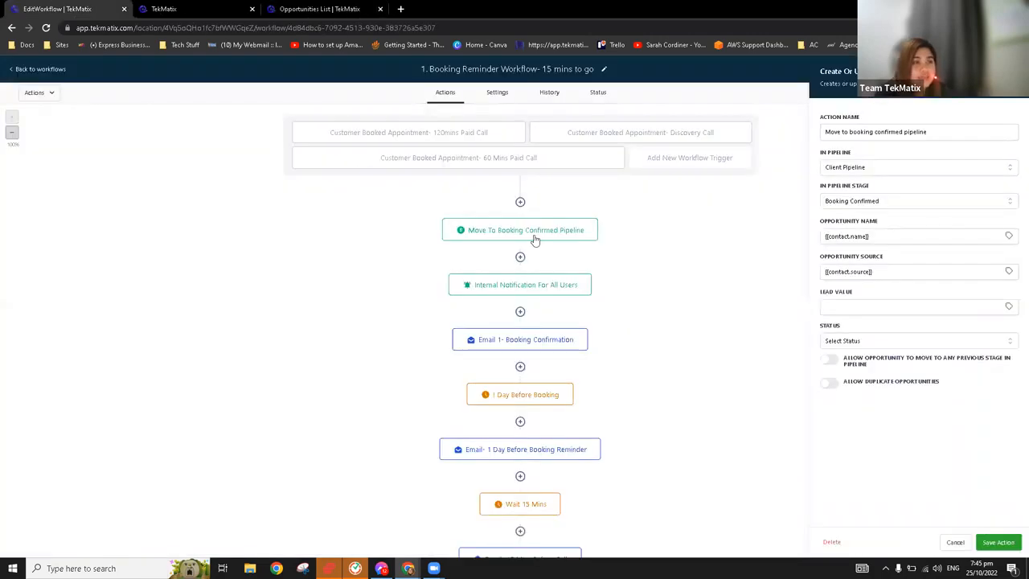
View the settings of the existing Internal Notification For All Users action, then close them
click(561, 293)
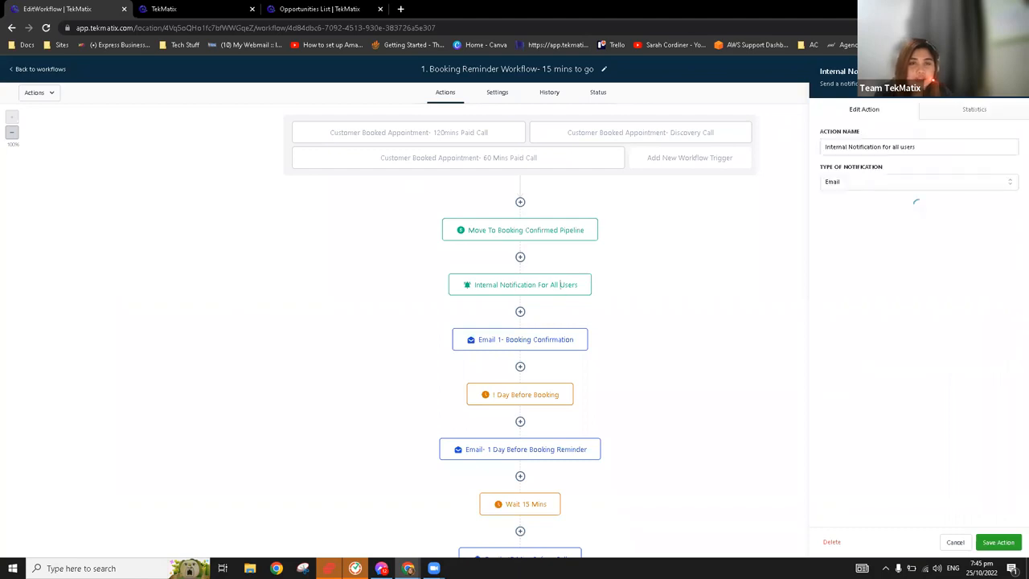
click(765, 171)
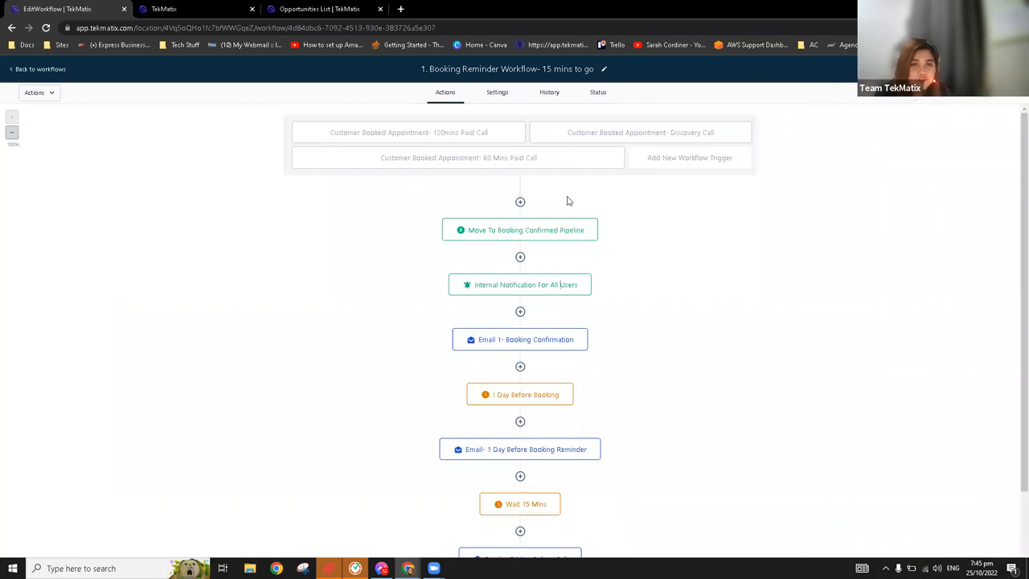
Add a Send Internal Notification action directly before Move To Booking Confirmed Pipeline, with Notification as its type
click(521, 202)
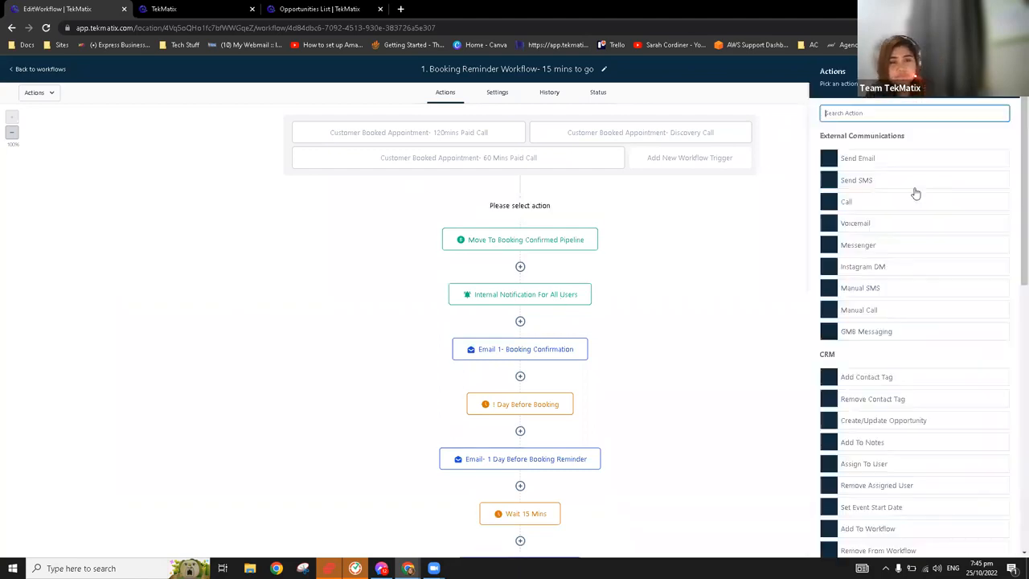
click(883, 275)
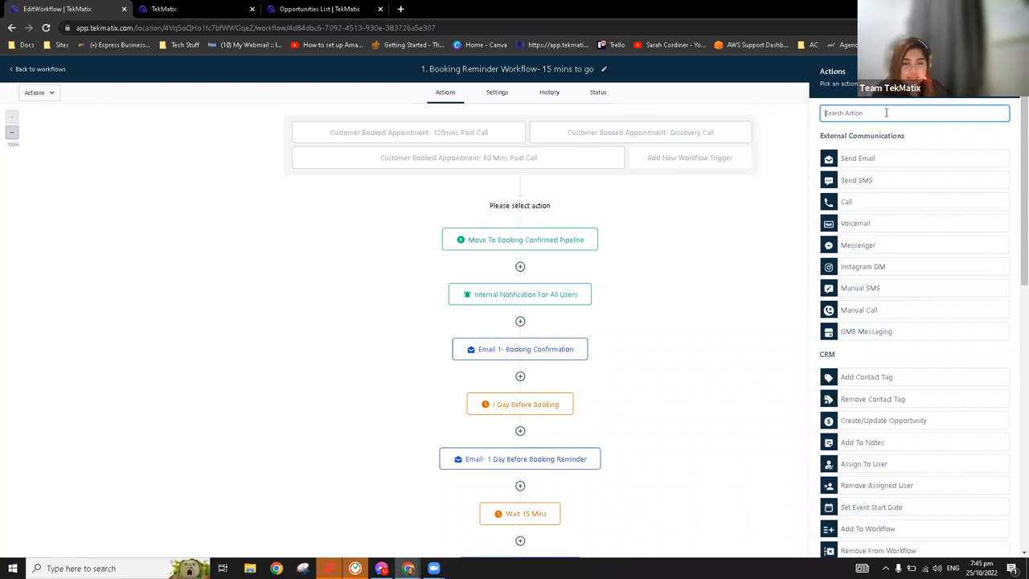
scroll(908, 460, down, 2)
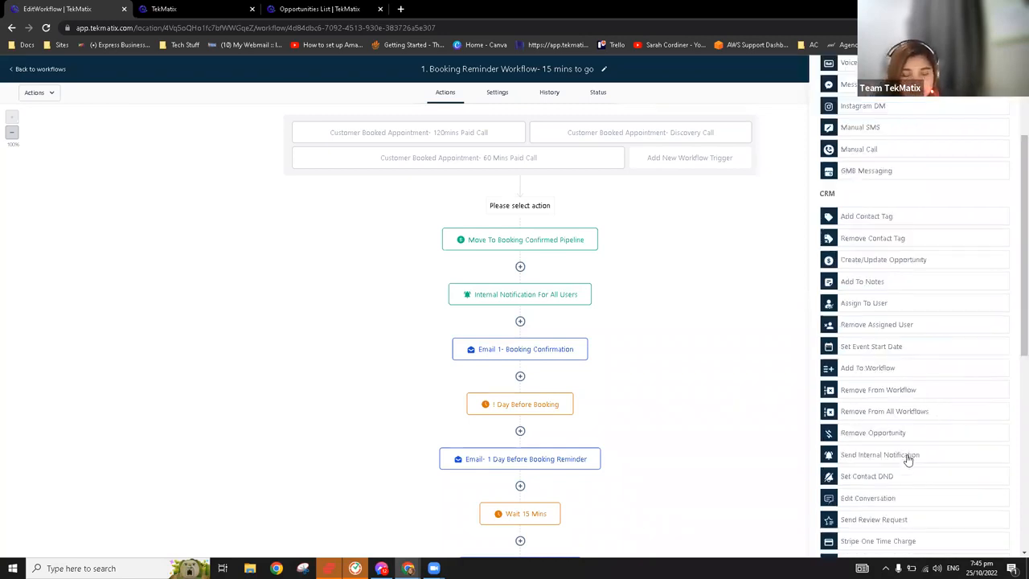
click(908, 456)
click(856, 168)
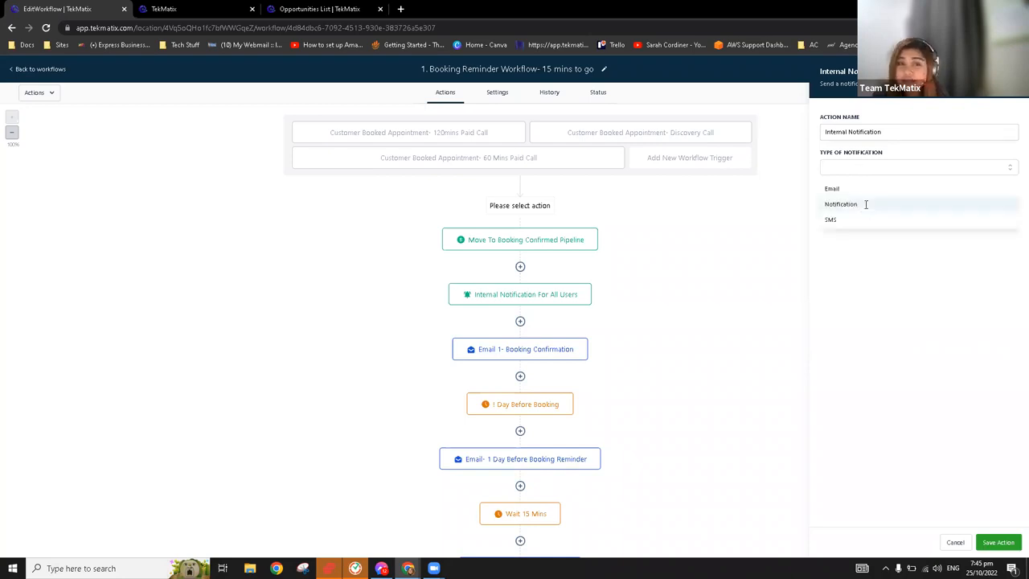
click(895, 206)
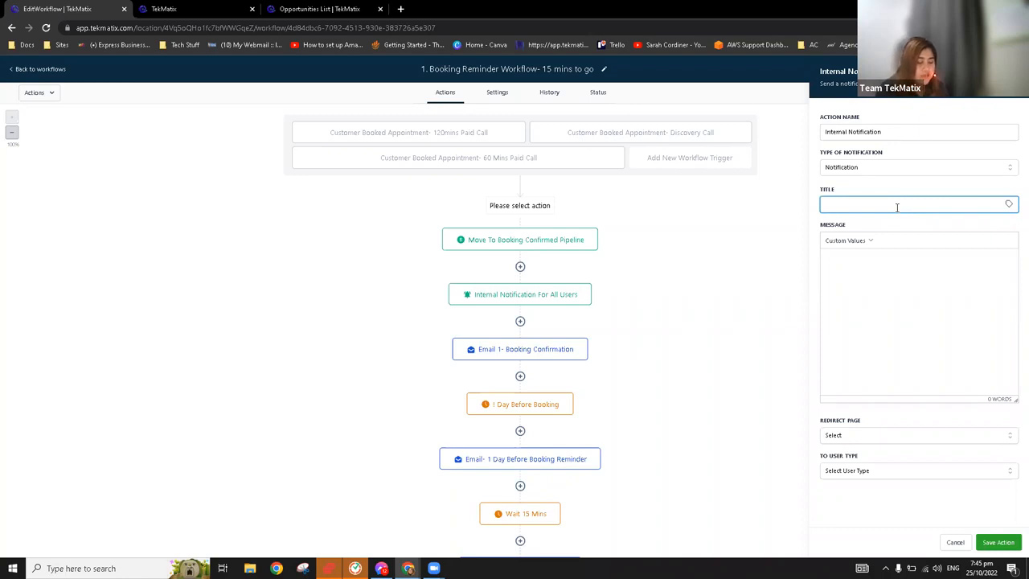
Title the notification "New Booking" and write the message "{{contact.name}} booked a call with you", using the contact's Full Name custom value
text(New Bo)
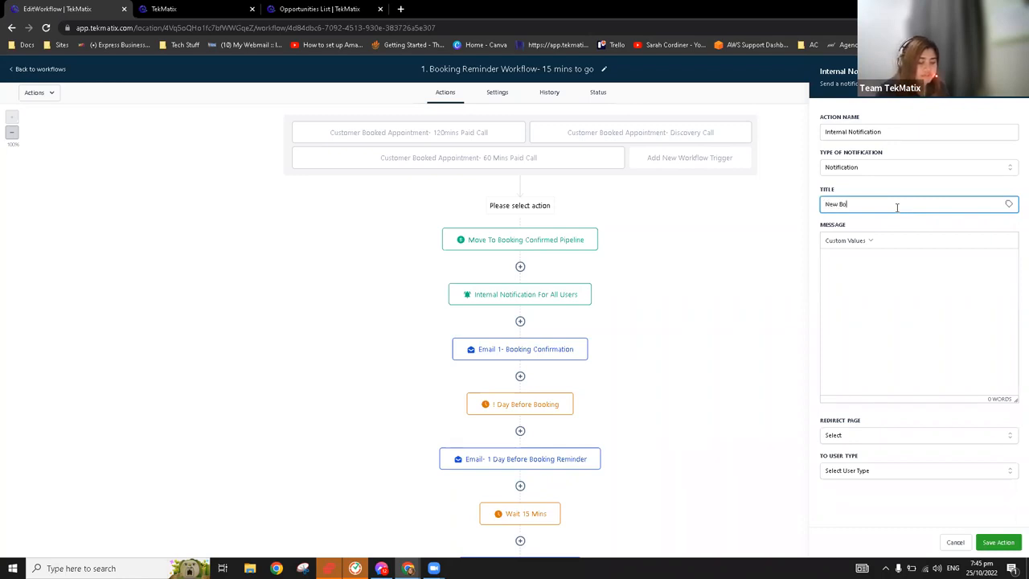
text(oking)
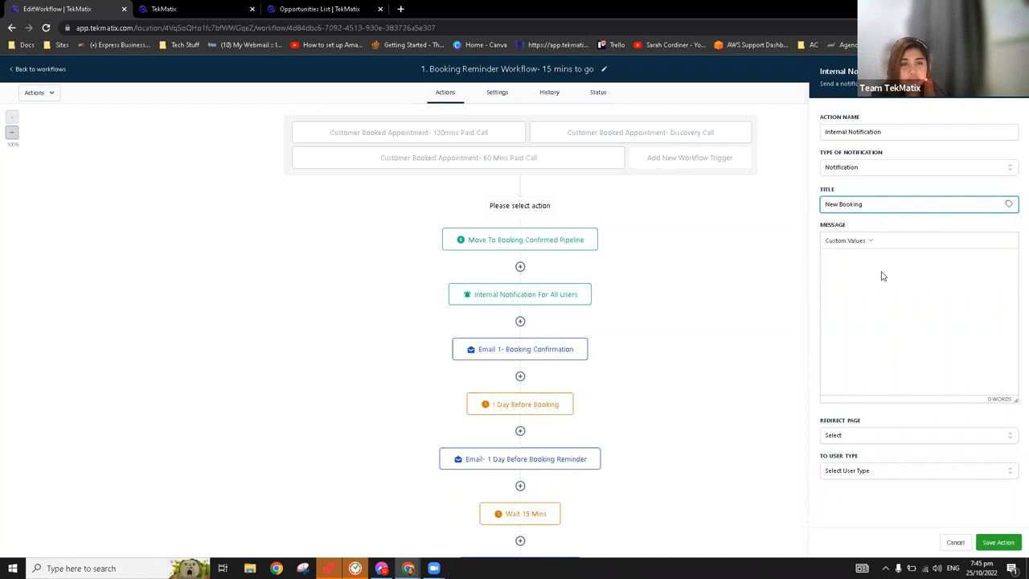
click(855, 241)
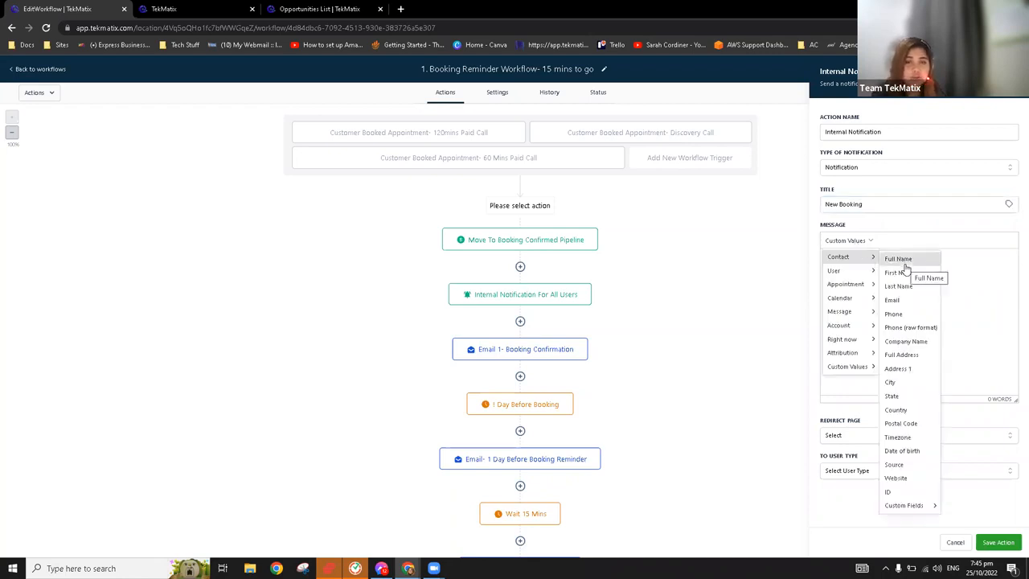
click(904, 261)
text(b)
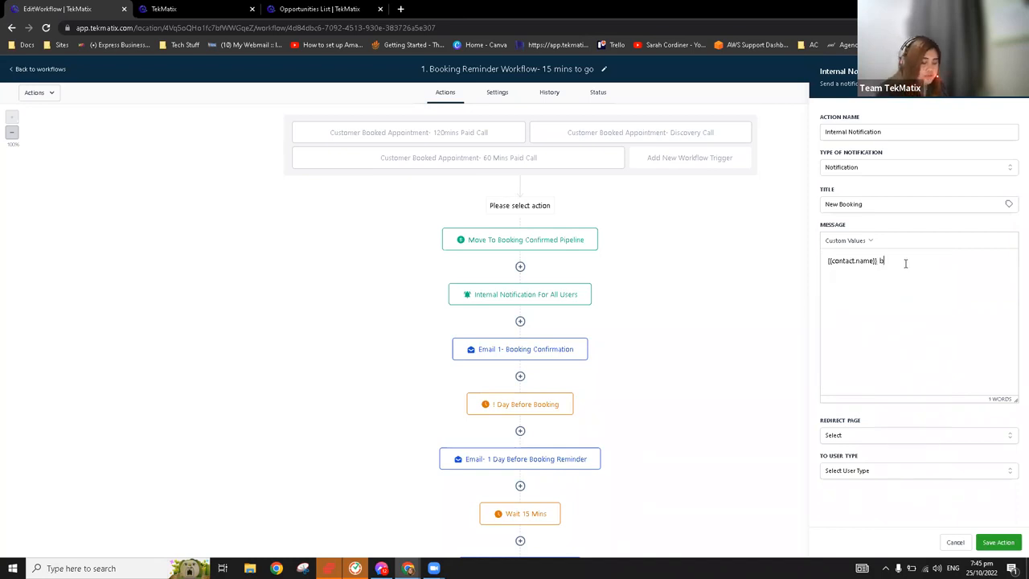
text(ooked y)
text( call w)
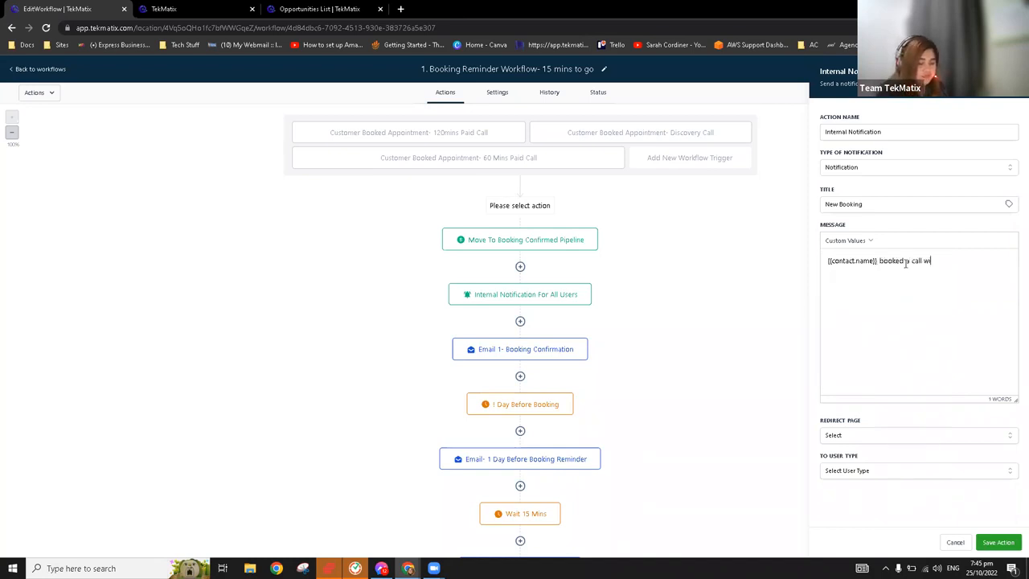
text(ith you)
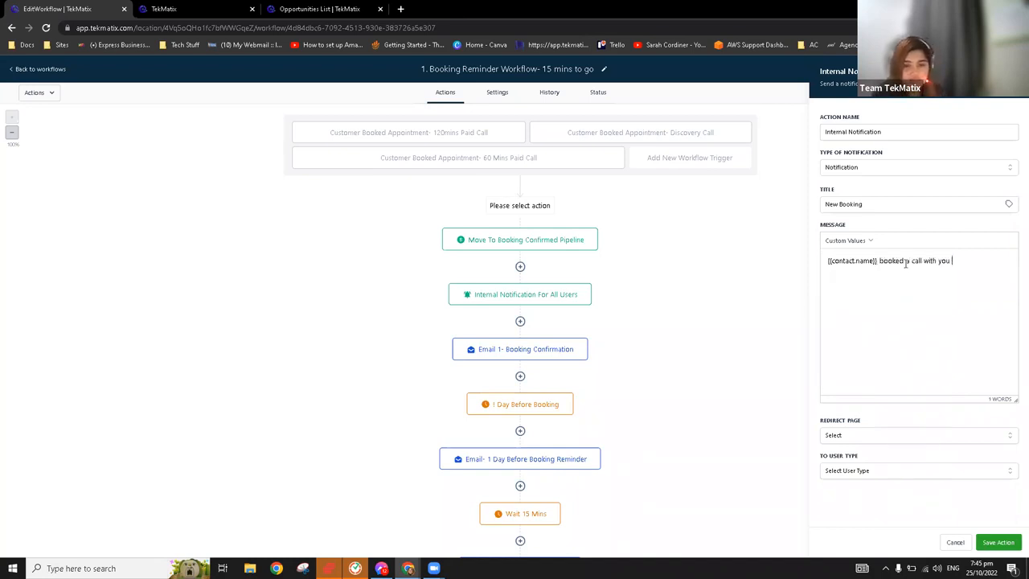
Set the notification's redirect page to Contact and its recipient to Particular User, picking the listed user
click(869, 436)
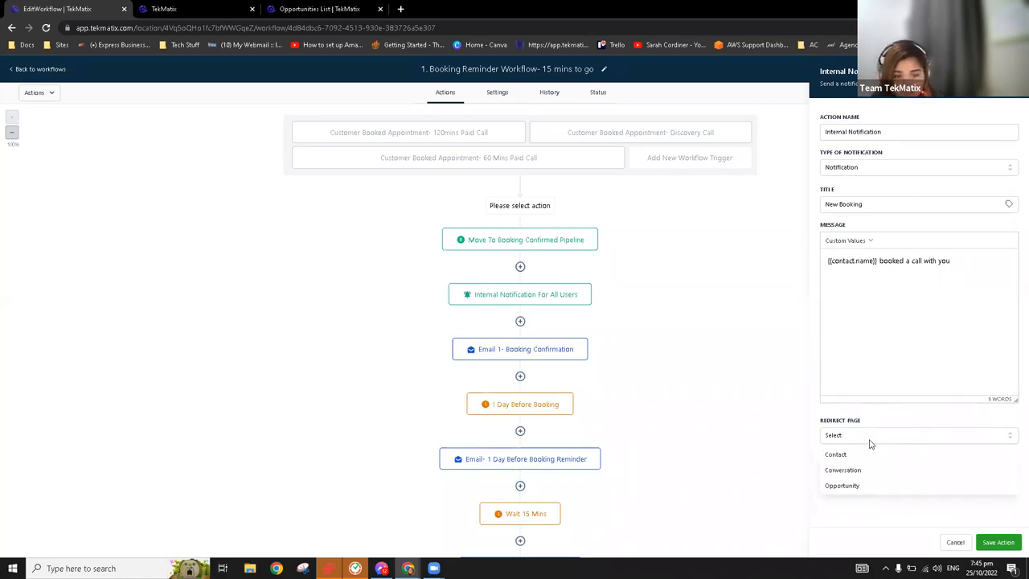
click(869, 454)
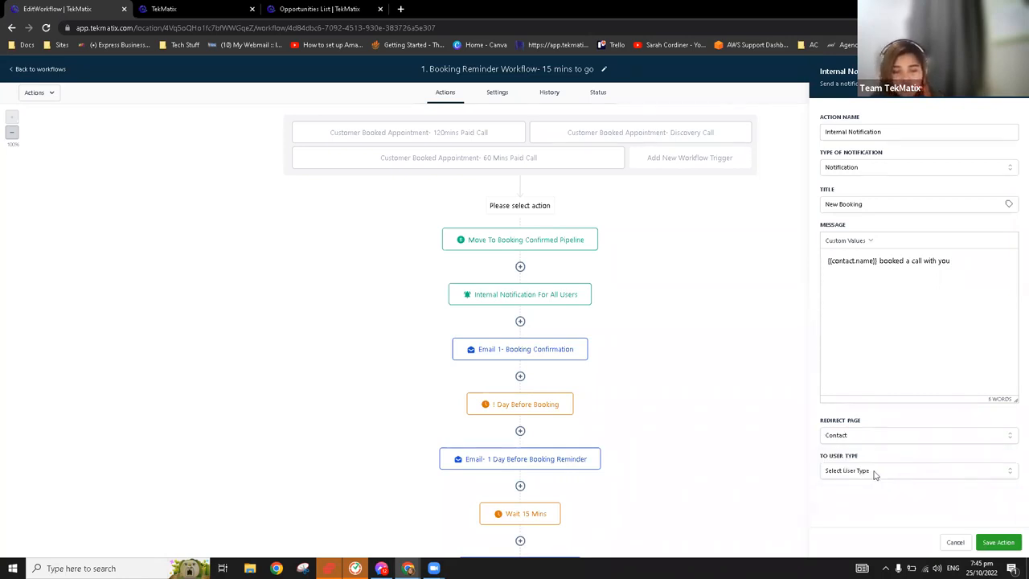
click(874, 470)
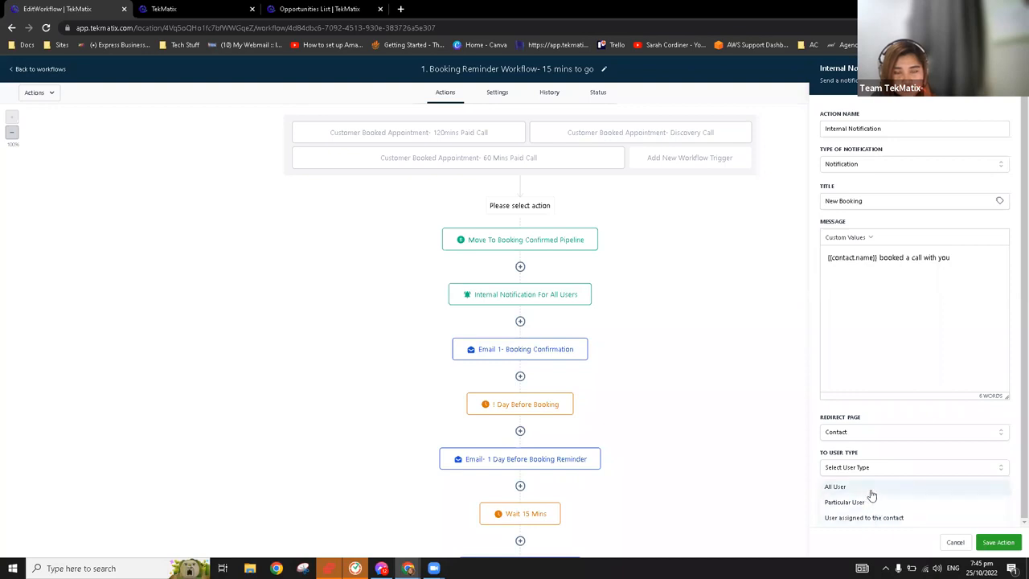
click(871, 488)
click(879, 474)
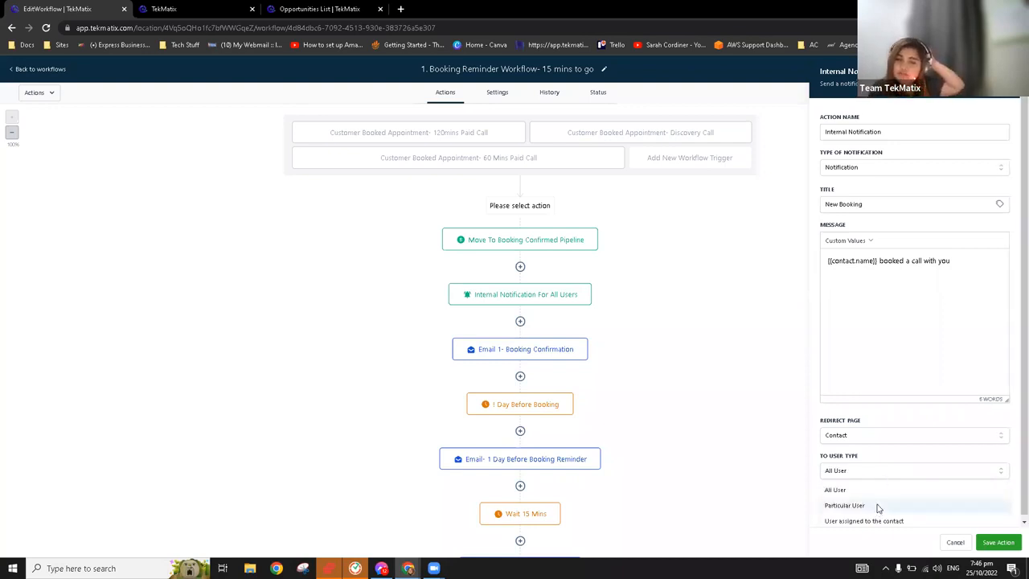
click(876, 505)
click(878, 506)
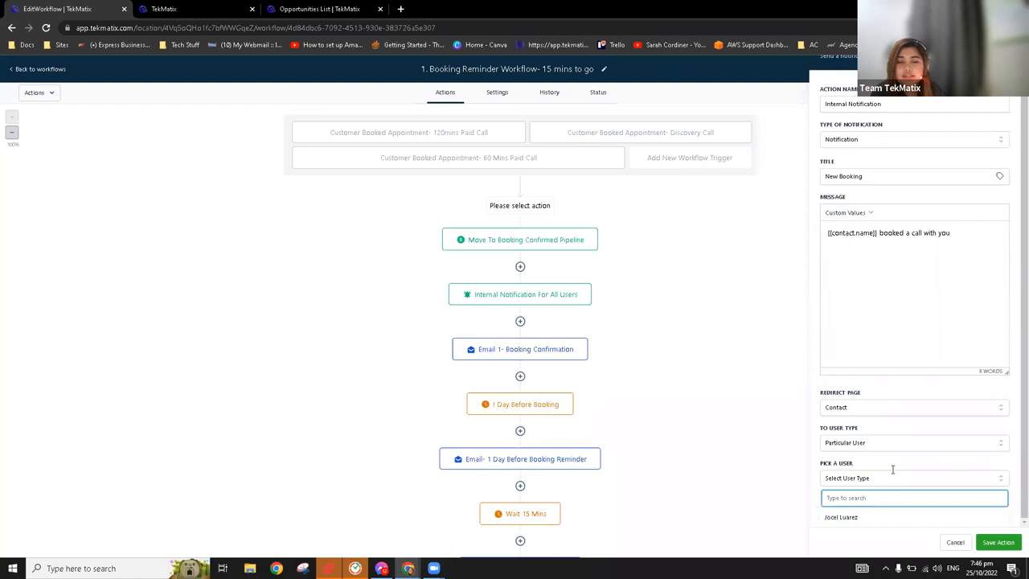
click(873, 480)
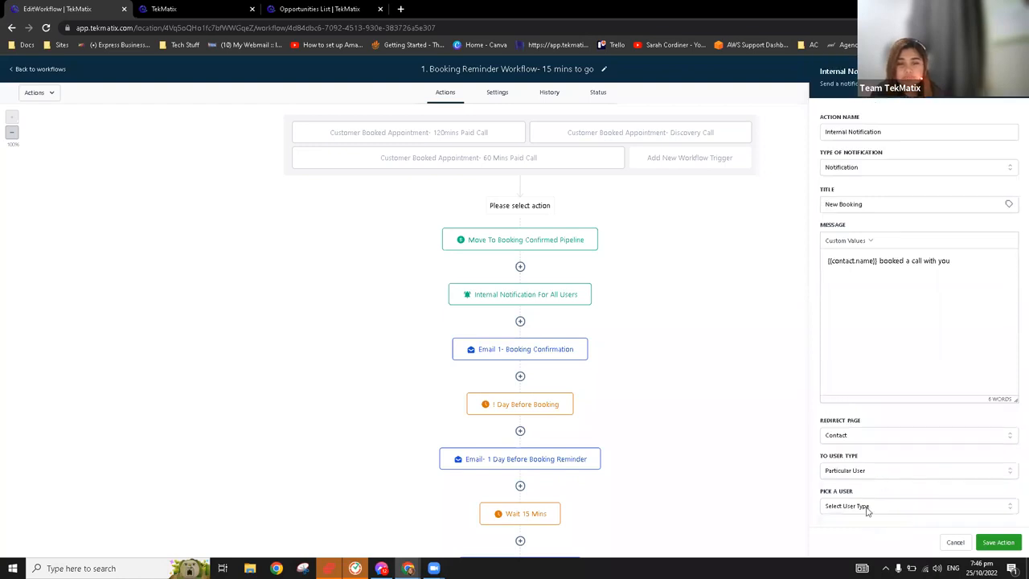
click(867, 502)
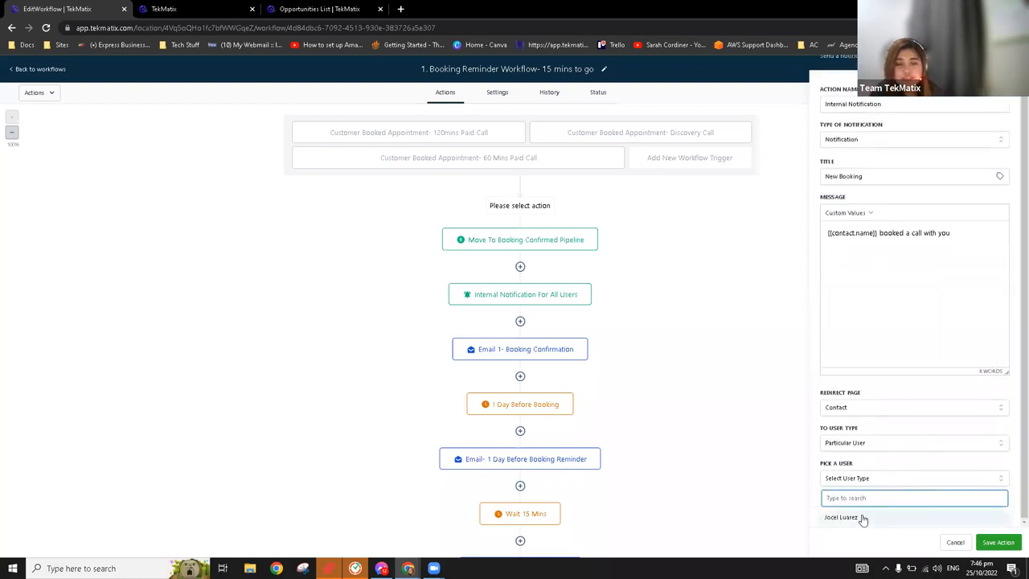
click(861, 520)
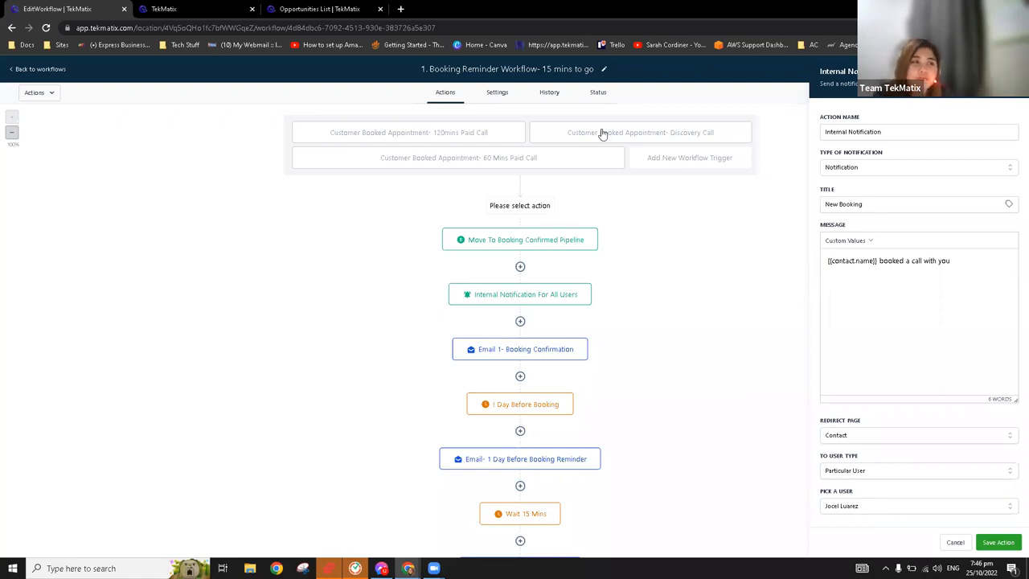
Switch the notification type to Email, with "Demo" as the from name, and fill in the sender's email address
click(854, 171)
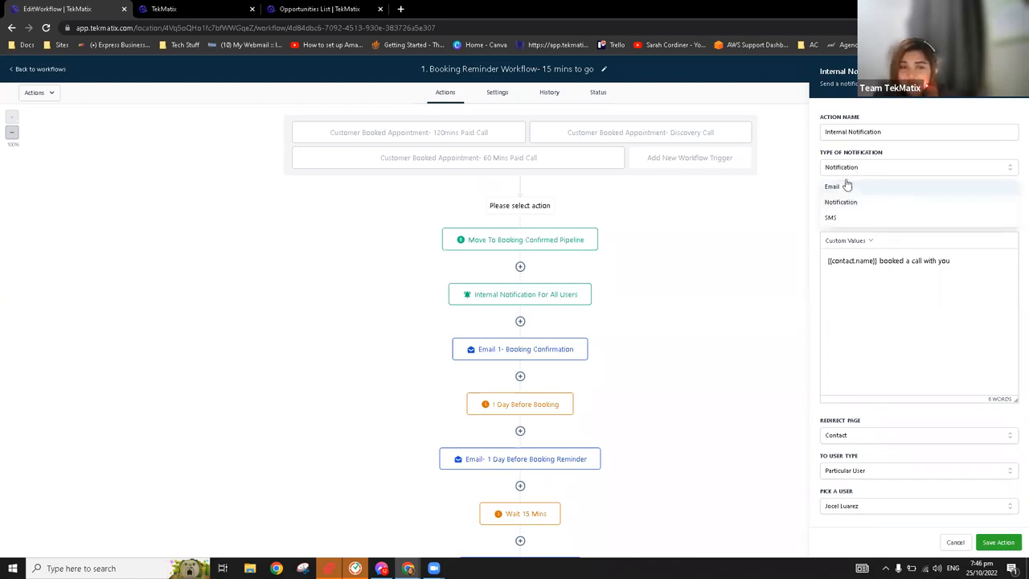
click(846, 185)
click(858, 217)
text(Demo)
key(Tab)
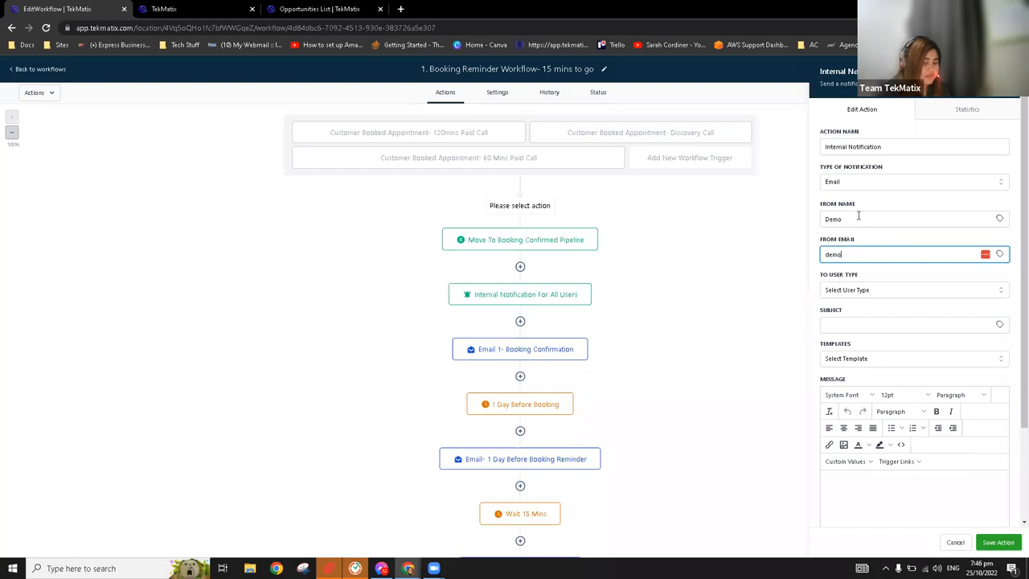
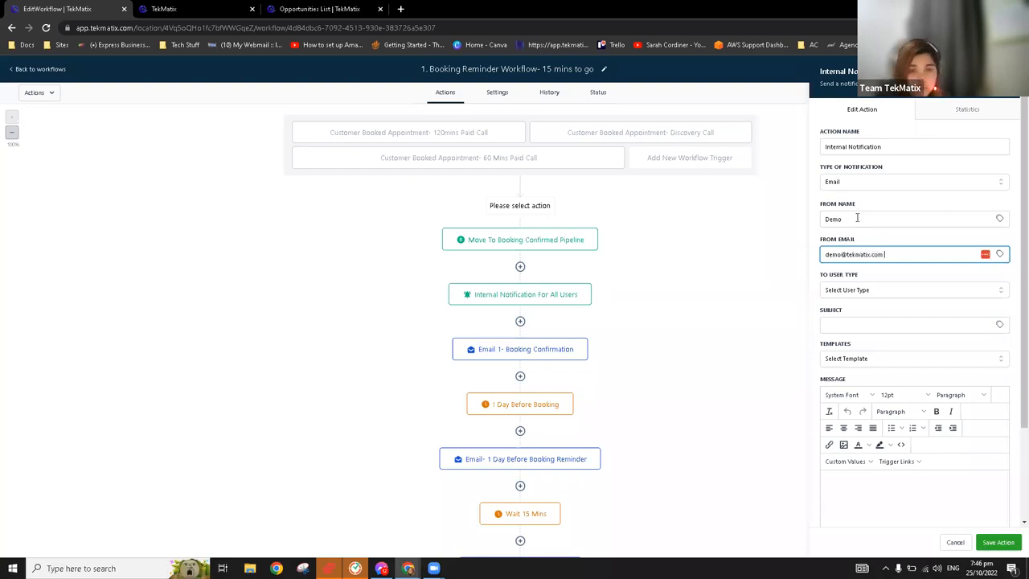
Address the internal notification email to All Users and set its subject to "New Booking"
click(880, 295)
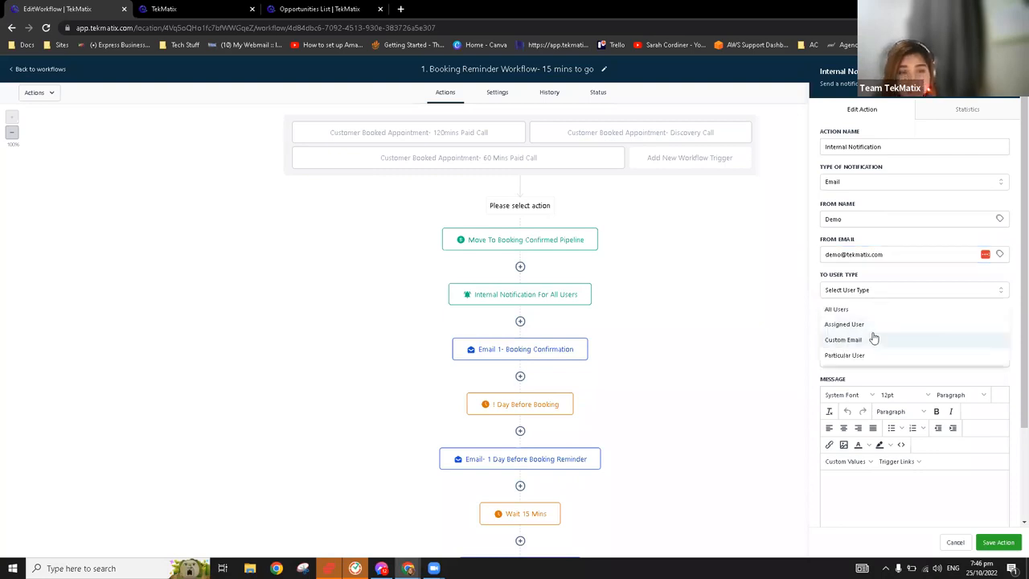
click(859, 312)
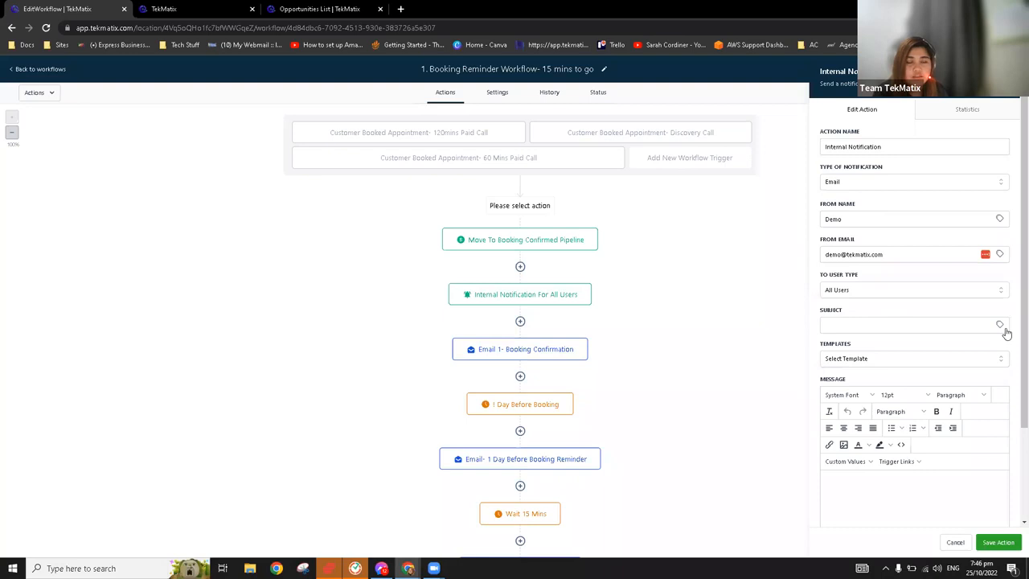
click(917, 323)
text(NEw Booking)
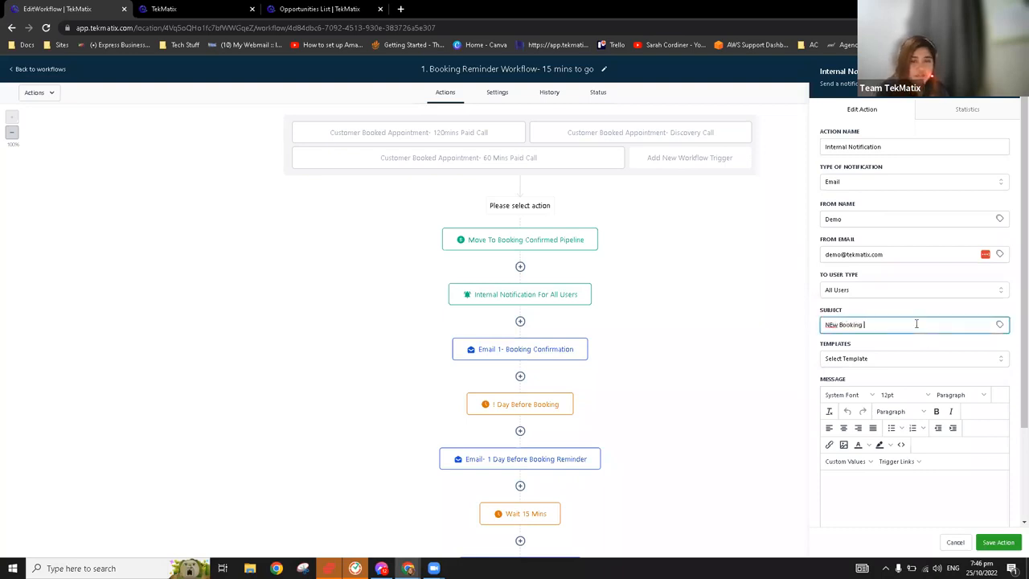
key(BackSpace)
text(e)
Start the notification email's message with a "Name:" line using the contact's Full Name custom value
scroll(887, 421, down, 2)
click(884, 360)
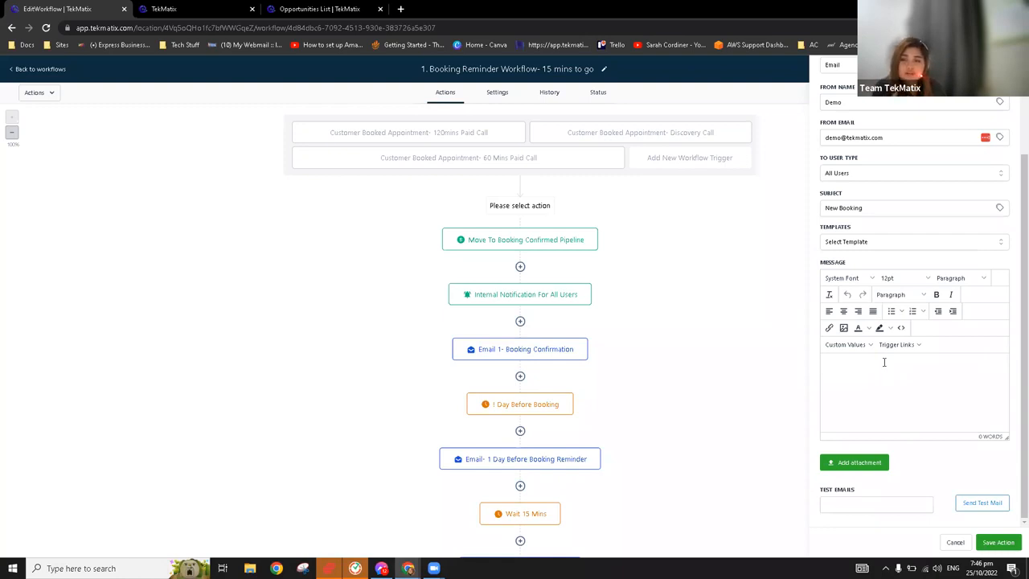
text(Name:)
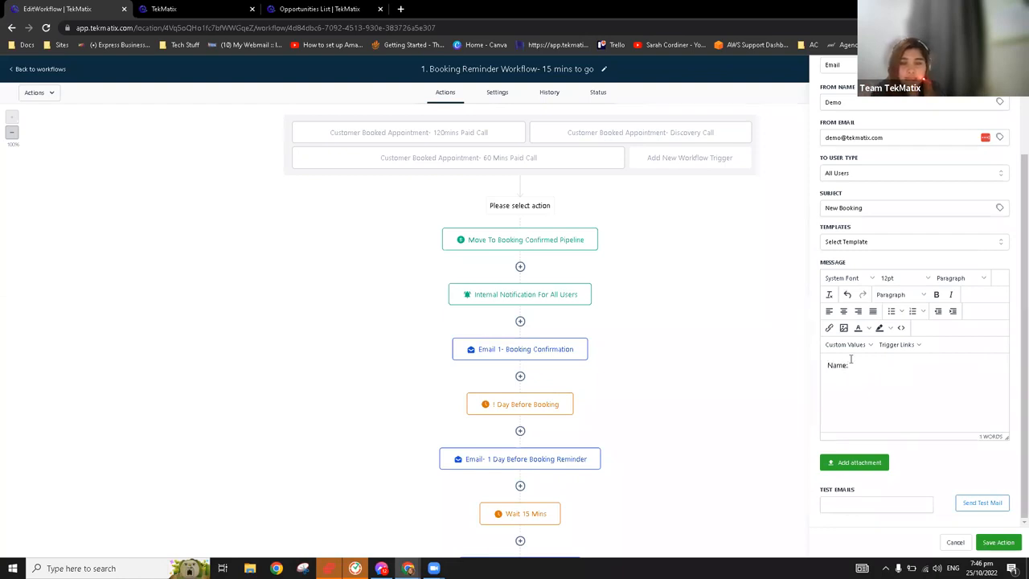
click(851, 347)
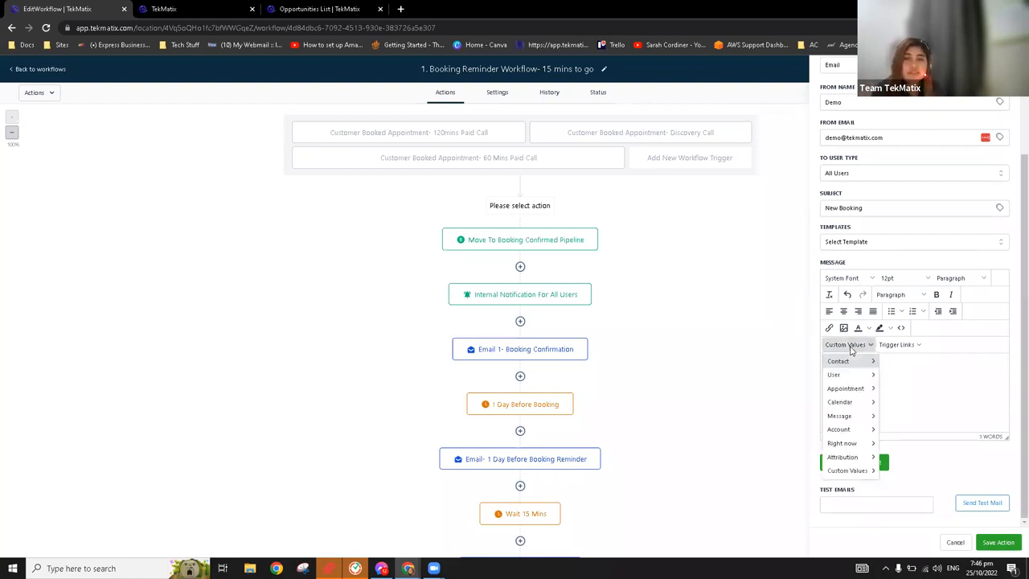
mouse_move(849, 368)
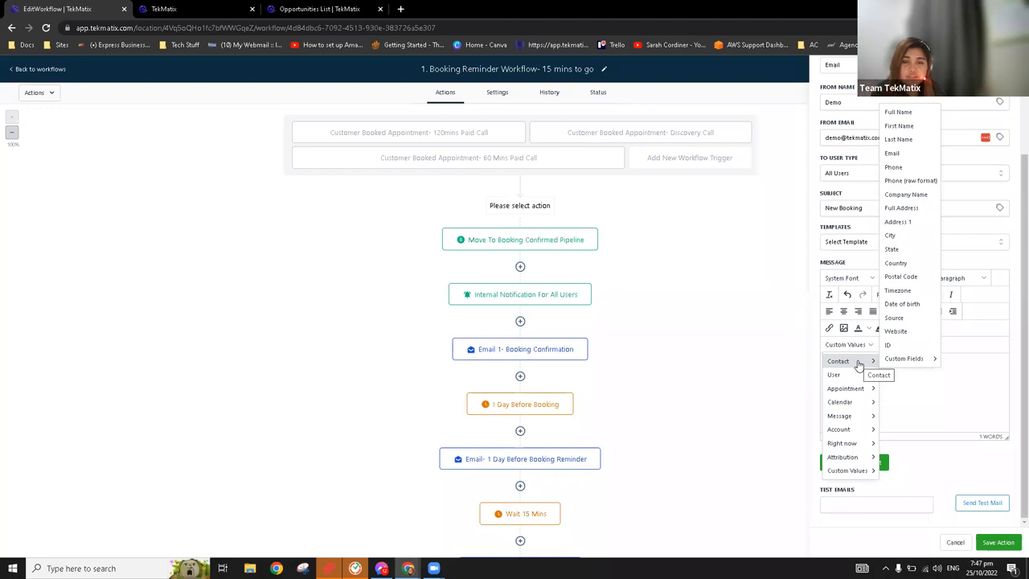
mouse_move(851, 433)
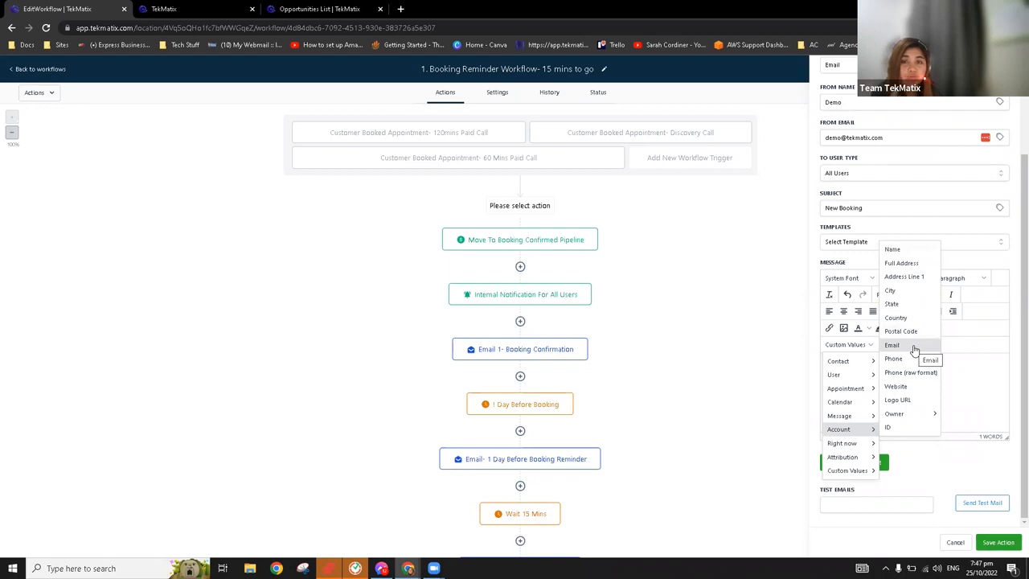
click(994, 386)
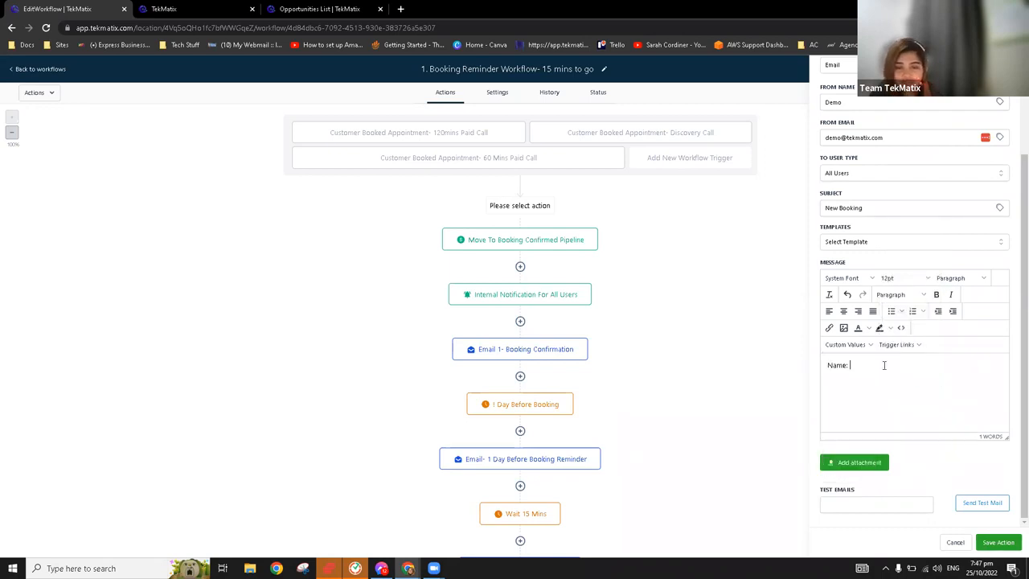
click(855, 349)
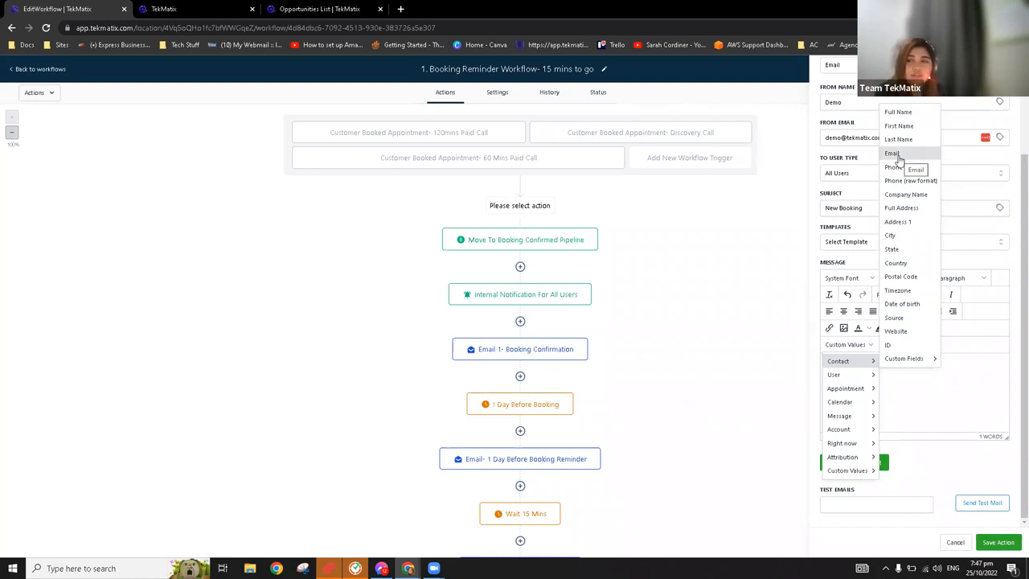
mouse_move(893, 359)
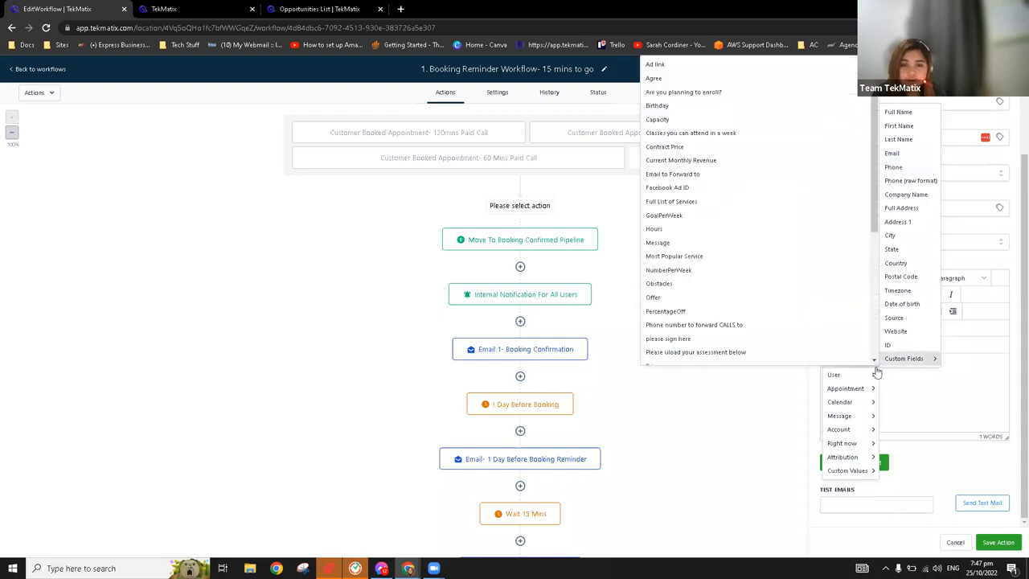
click(901, 113)
Add an "Email:" line to the message with the contact's Email custom value
key(Return)
text(Email:)
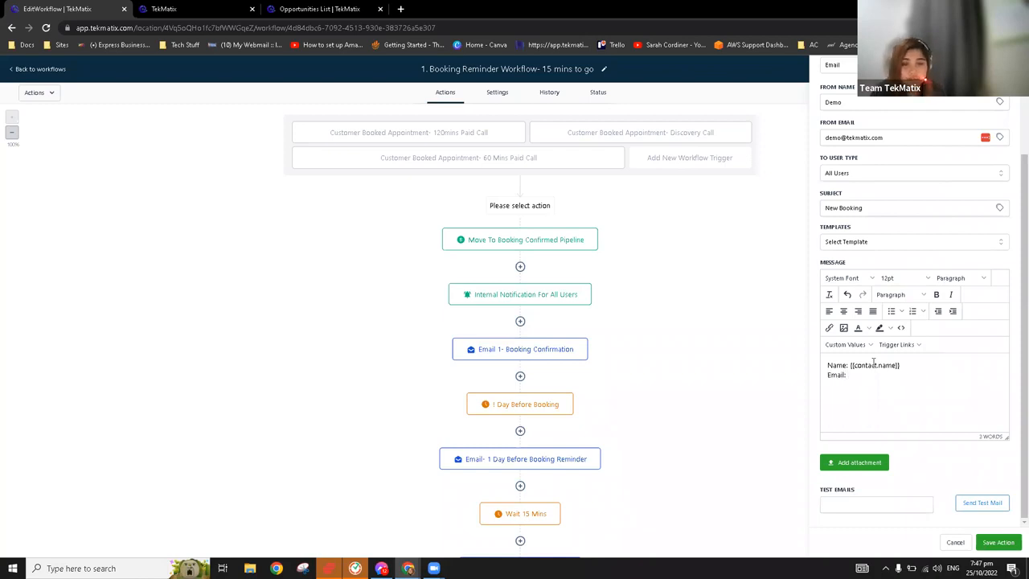
click(848, 344)
mouse_move(857, 361)
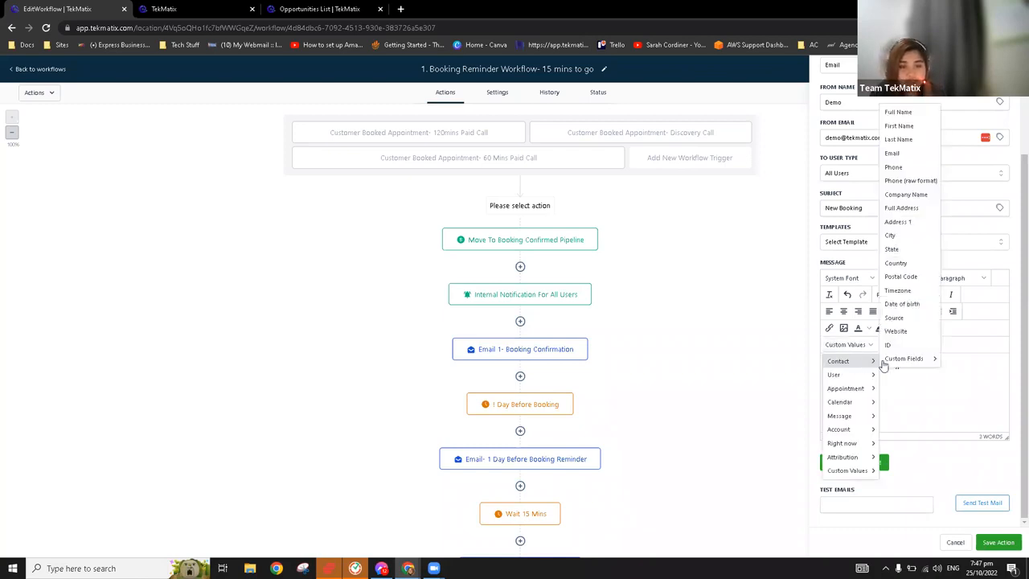
click(894, 153)
Add a "Phone:" line to the message with the contact's Phone custom value
key(Return)
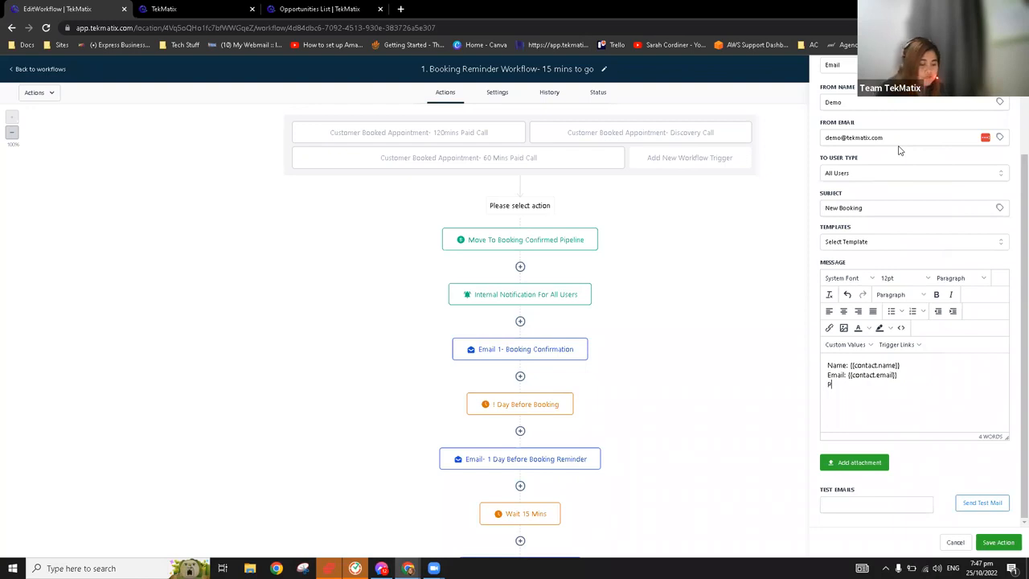
text(Phone:)
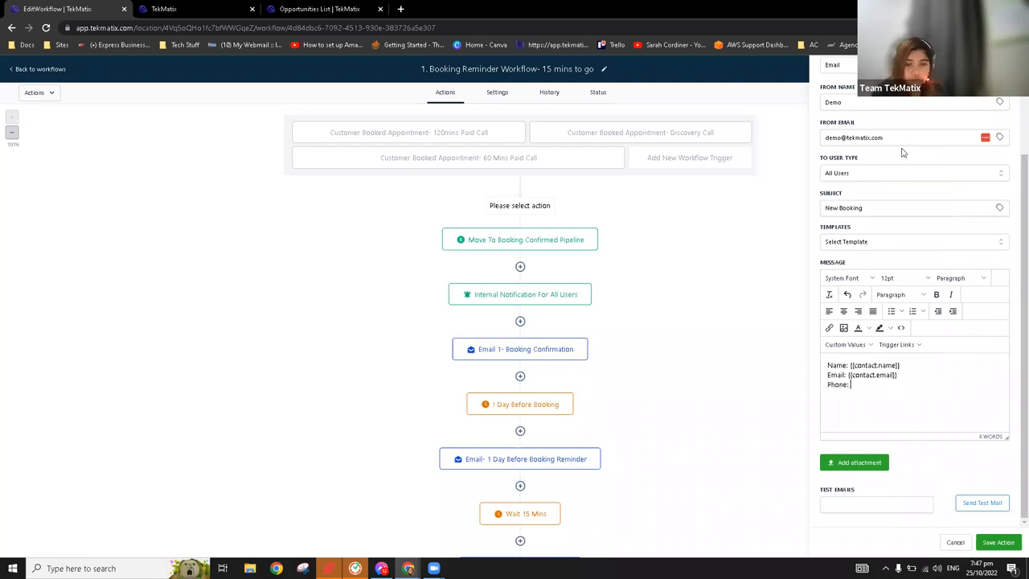
click(850, 347)
mouse_move(862, 359)
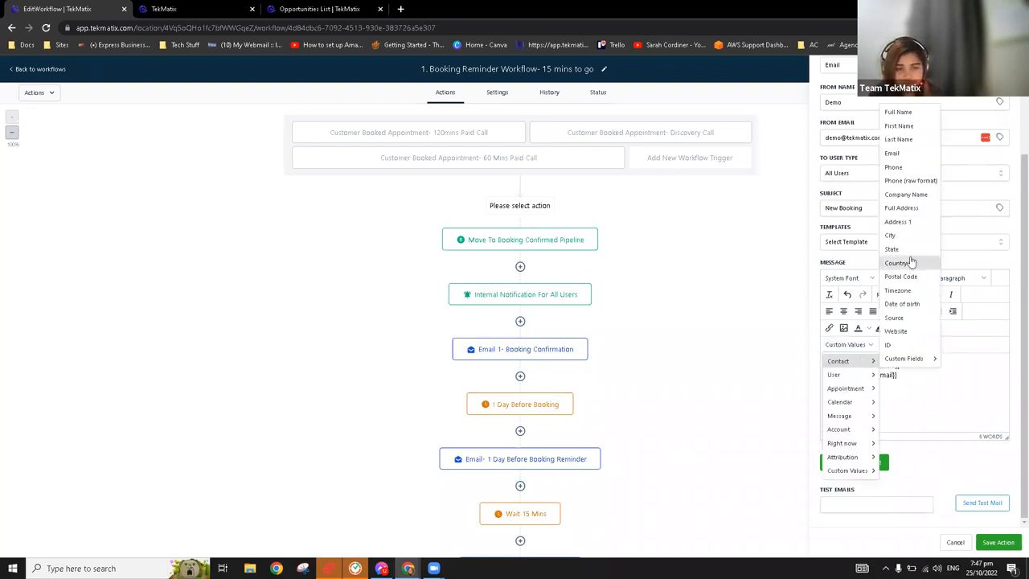
click(893, 166)
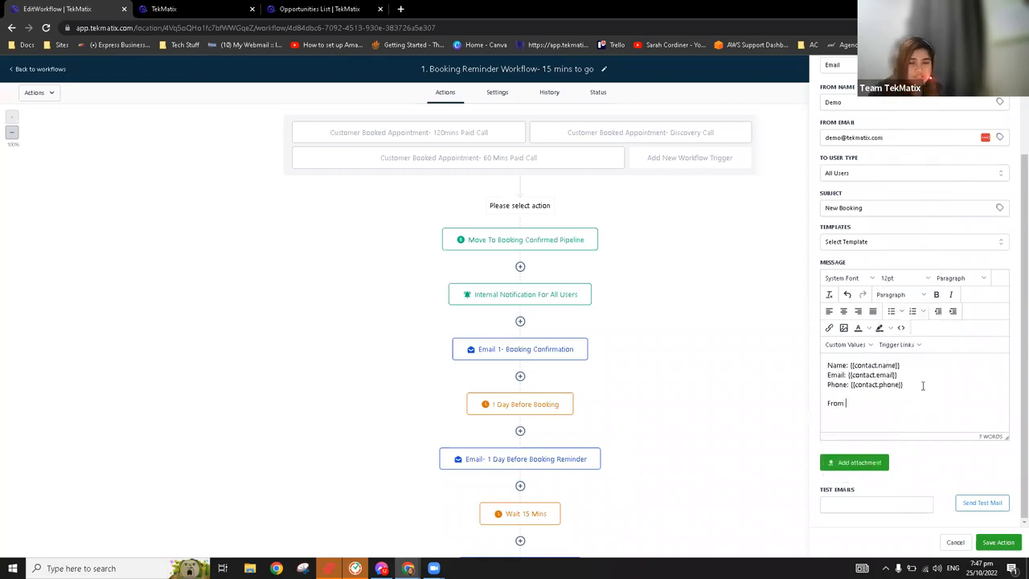
Close the message with "From" and the account owner's First name custom value, and discard the internal notification action
click(848, 344)
mouse_move(857, 433)
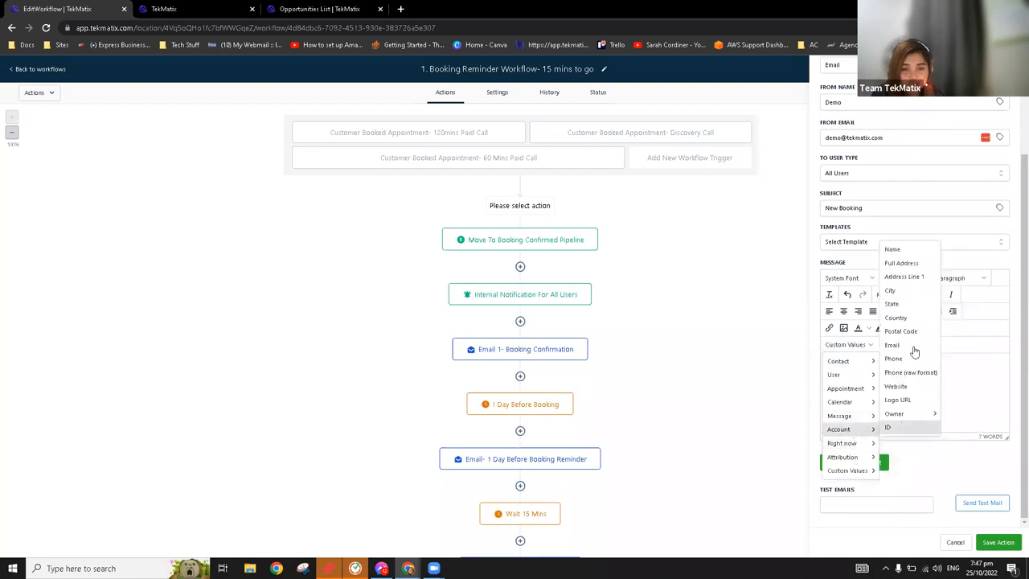
mouse_move(919, 417)
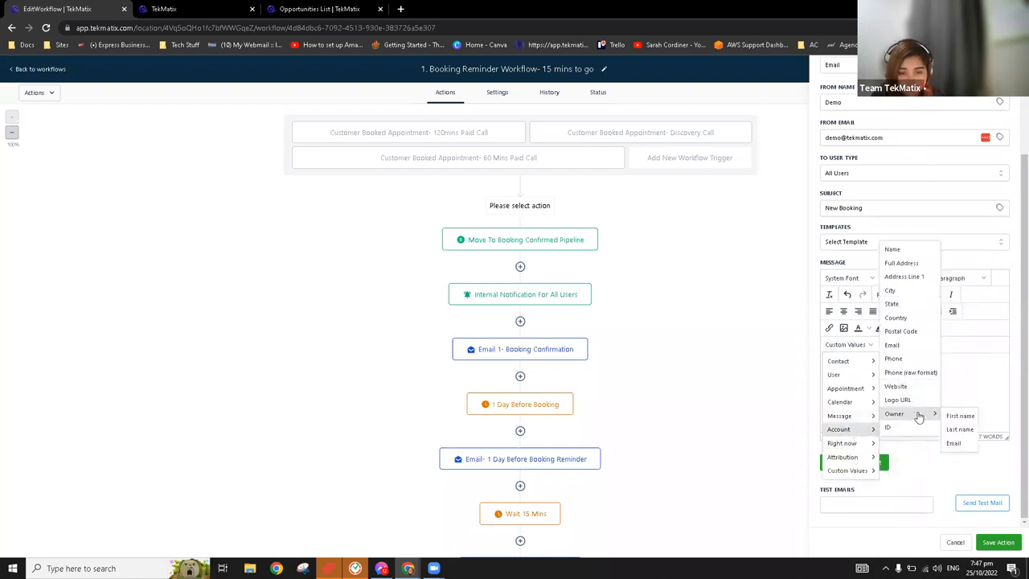
click(958, 416)
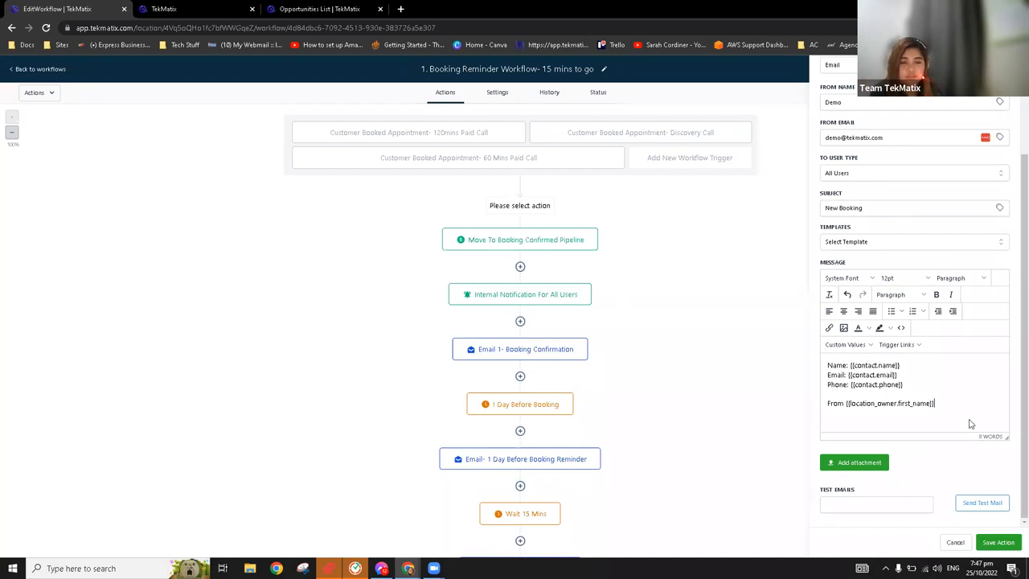
drag(959, 405, 844, 404)
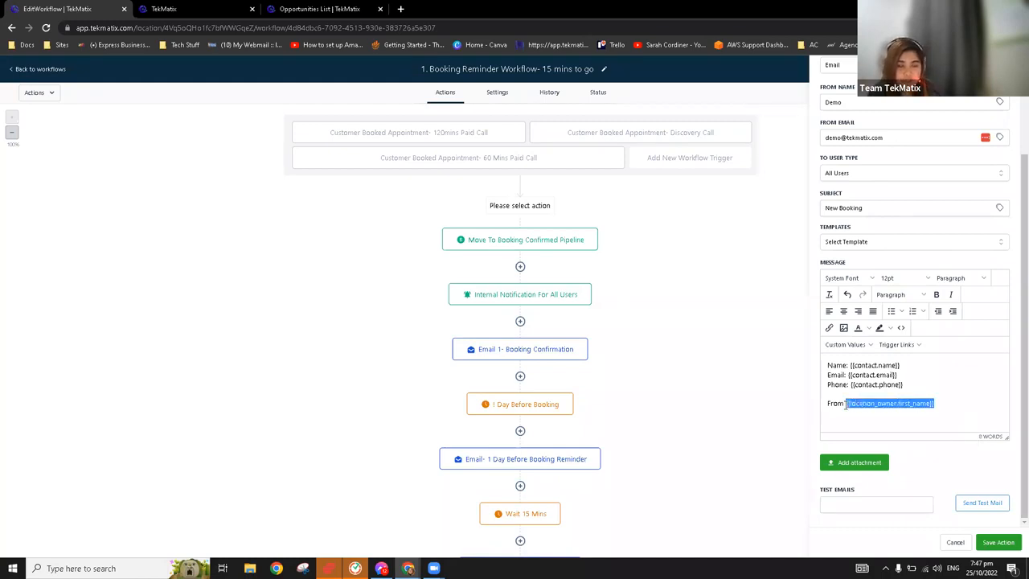
click(970, 413)
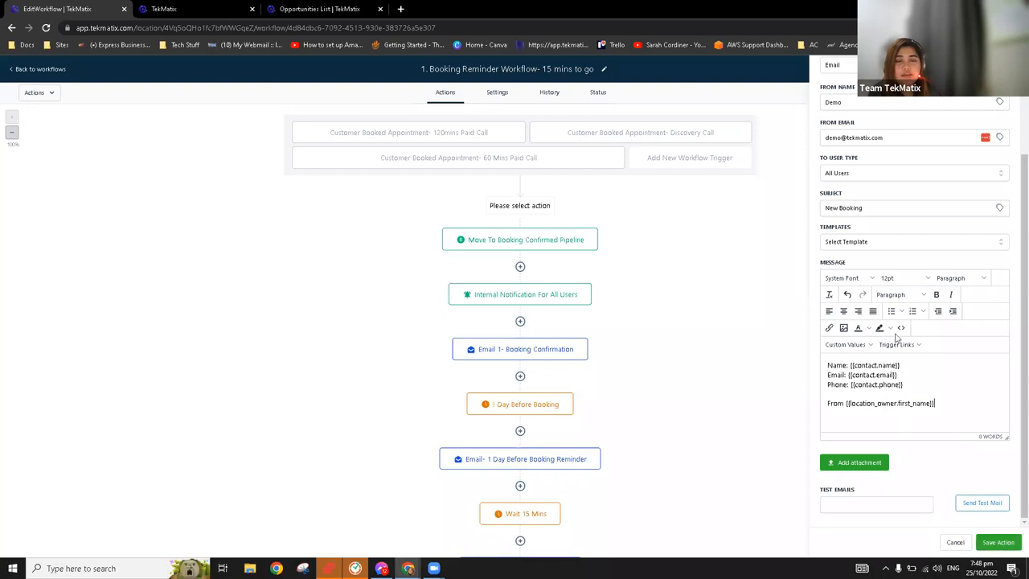
scroll(909, 333, up, 3)
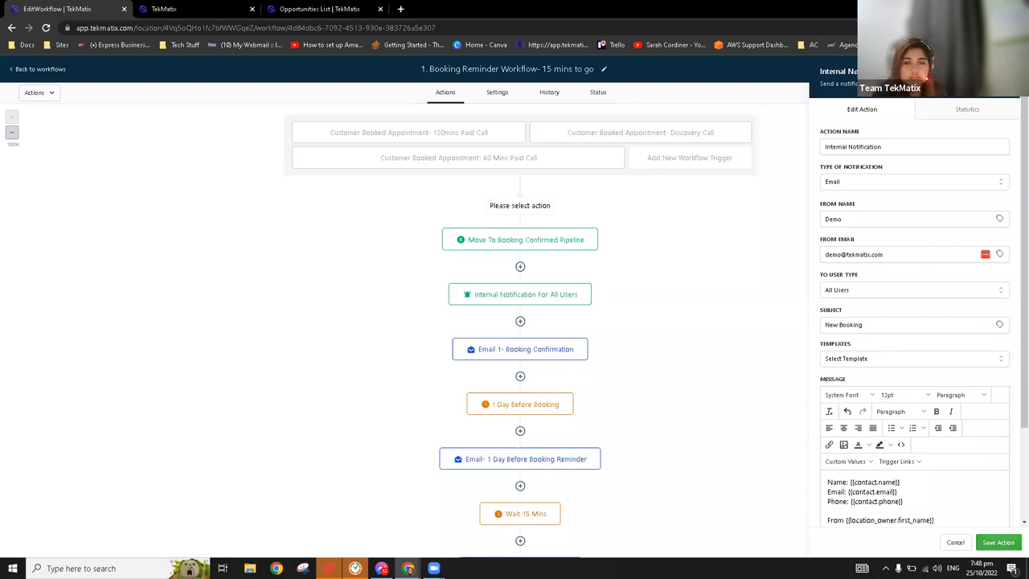
click(955, 542)
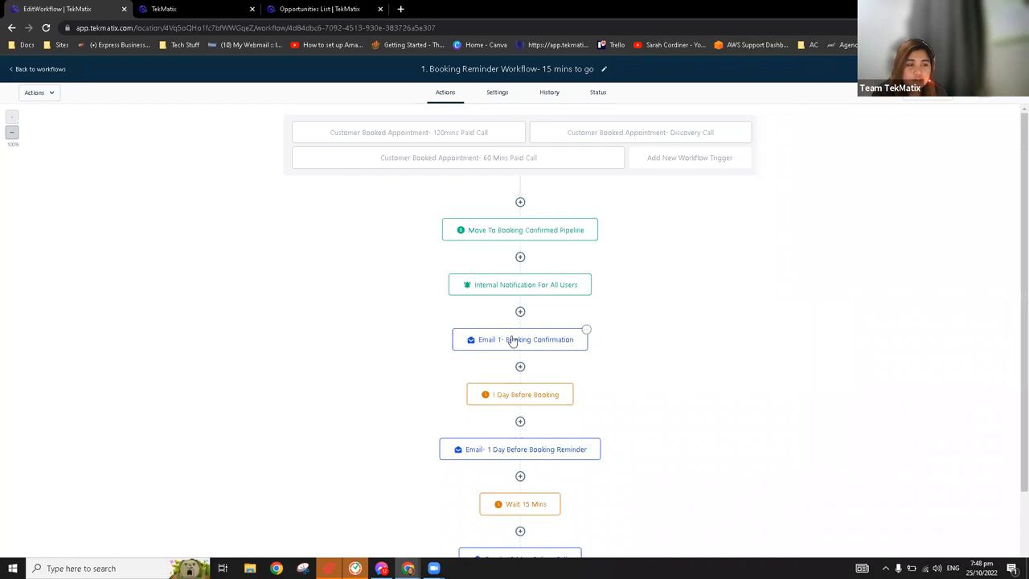
Open the "Email 1- Booking Confirmation" action to review its sender, subject and template settings
scroll(520, 338, down, 1)
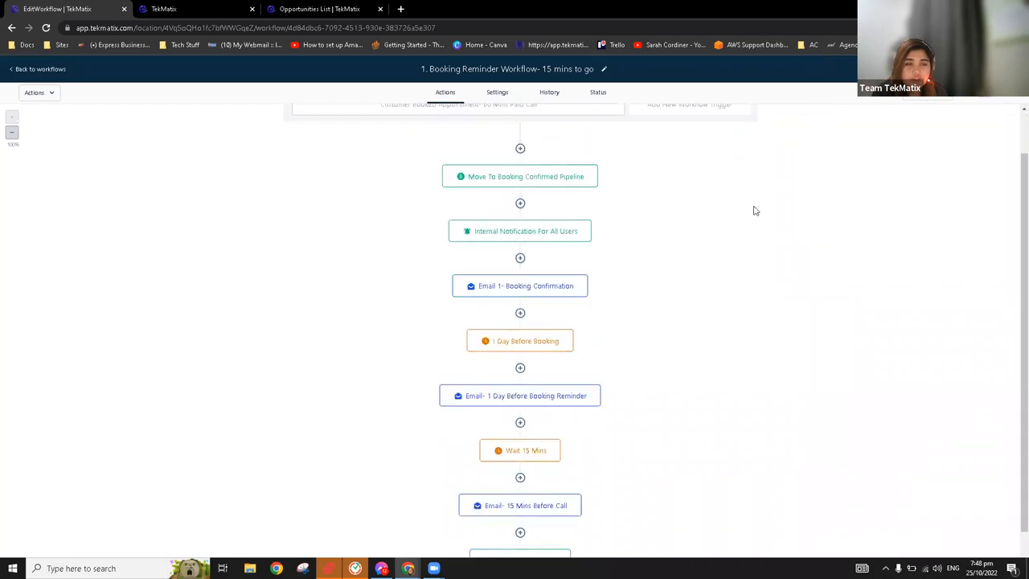
click(536, 286)
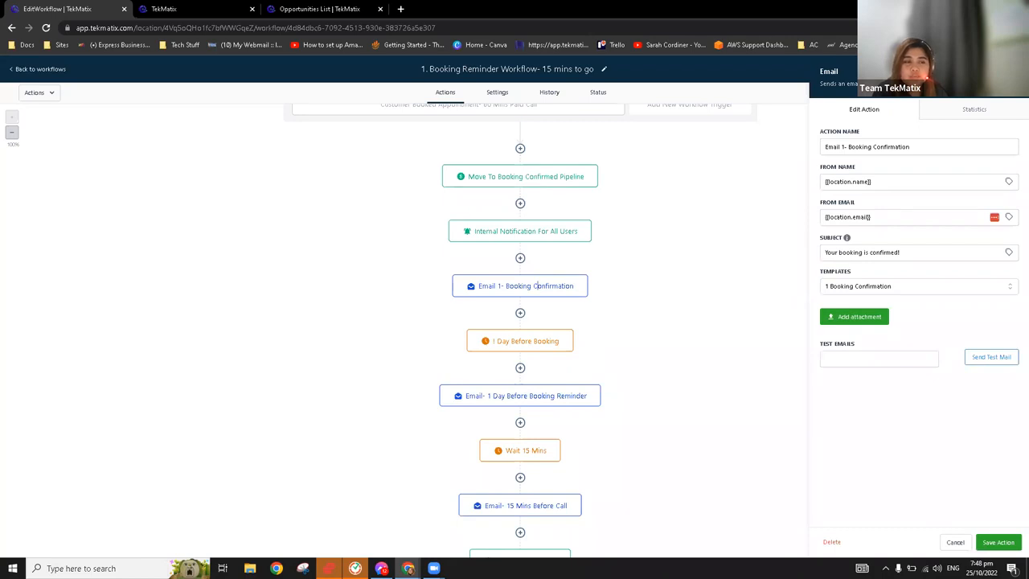
click(538, 286)
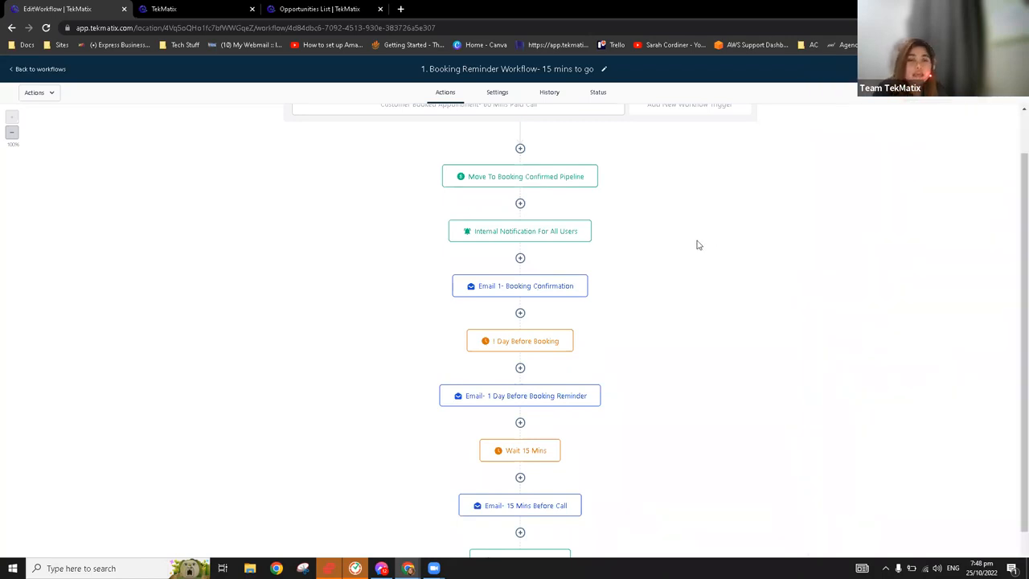
click(518, 288)
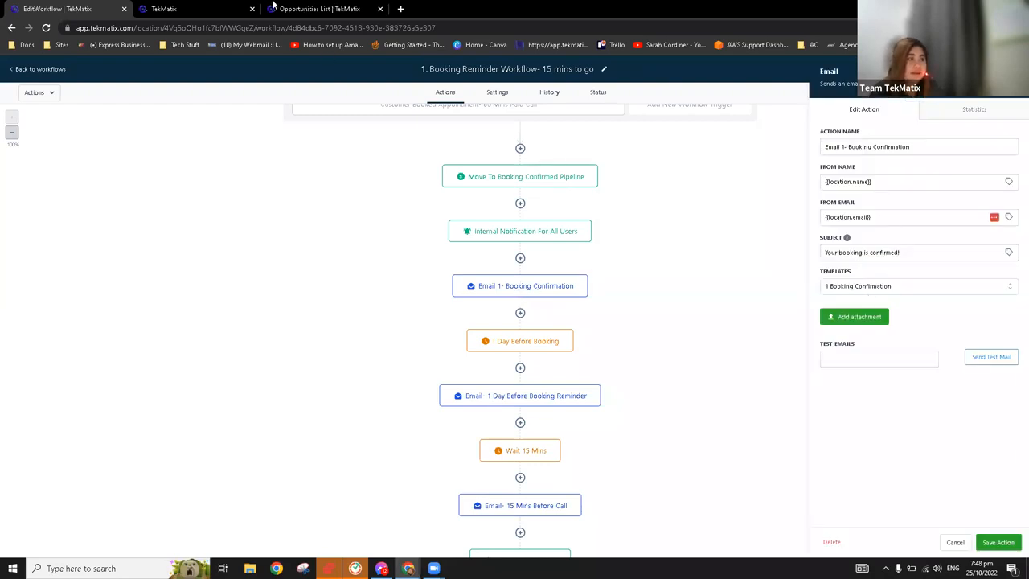
In the marketing email templates, open "1 Booking Confirmation" from the "Calendar and Booking Confirmation, Reminder & Follow Up Emails" folder
click(220, 7)
drag(328, 6, 220, 7)
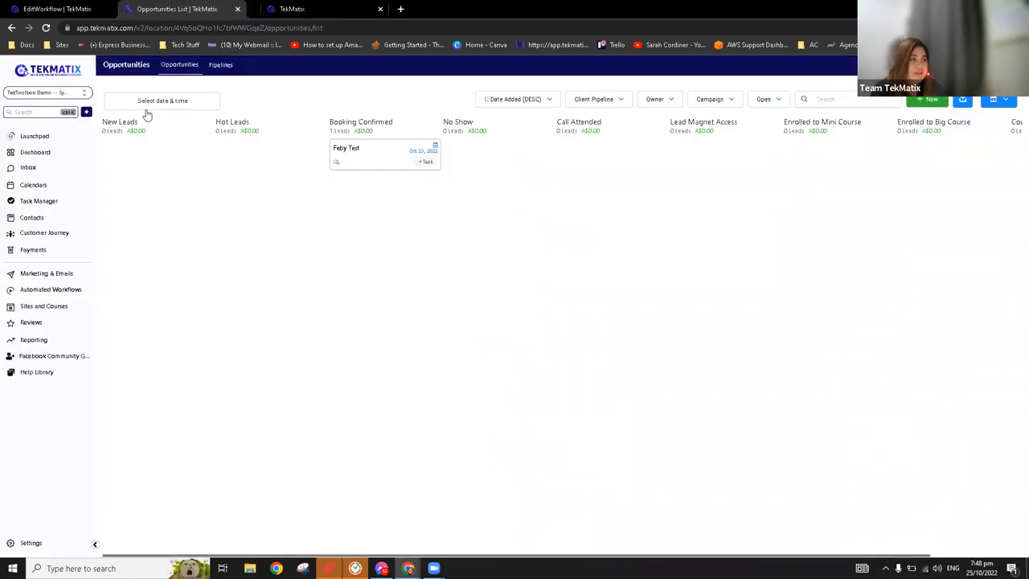
click(54, 275)
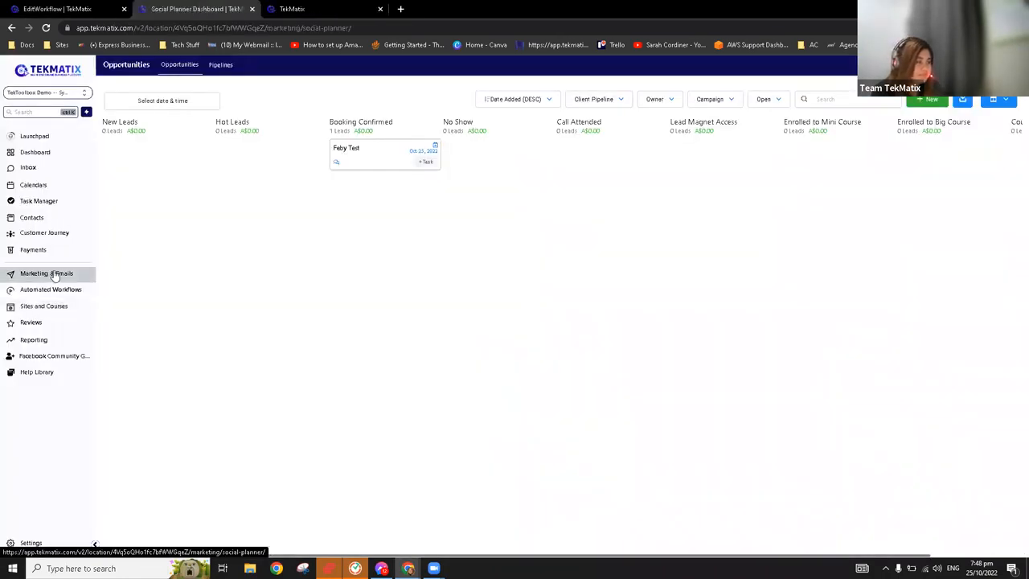
mouse_move(211, 69)
click(207, 95)
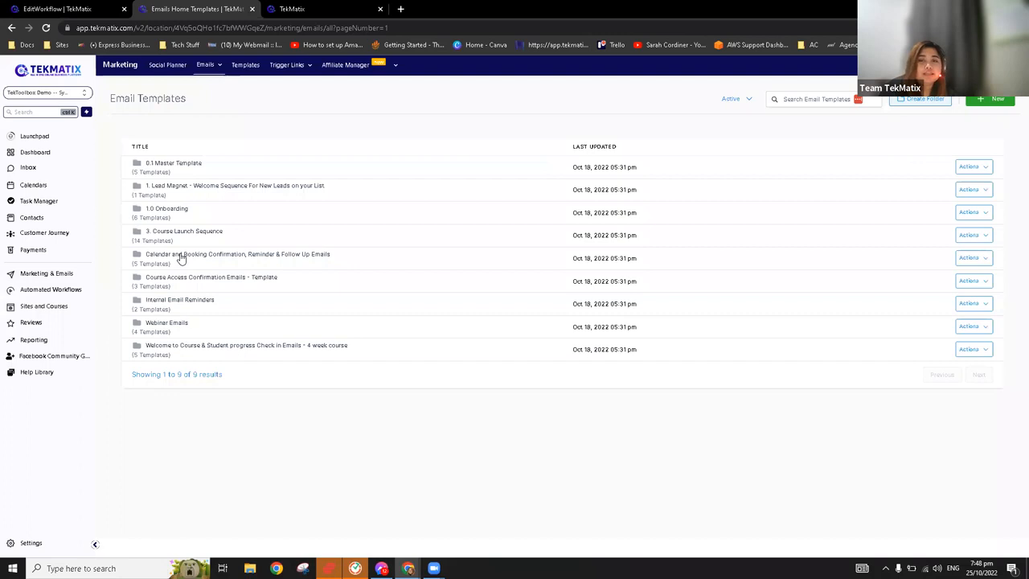
click(181, 258)
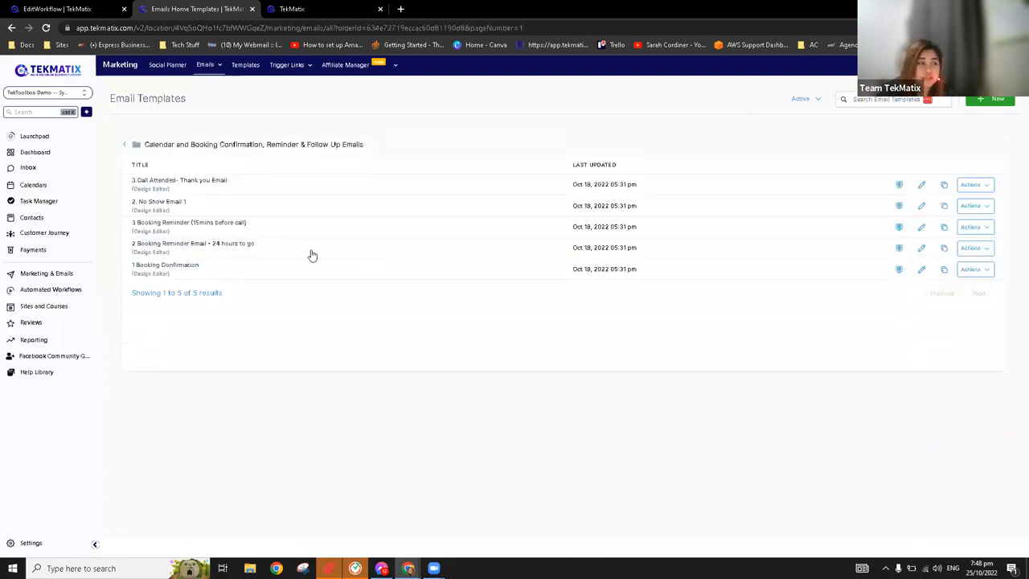
click(171, 266)
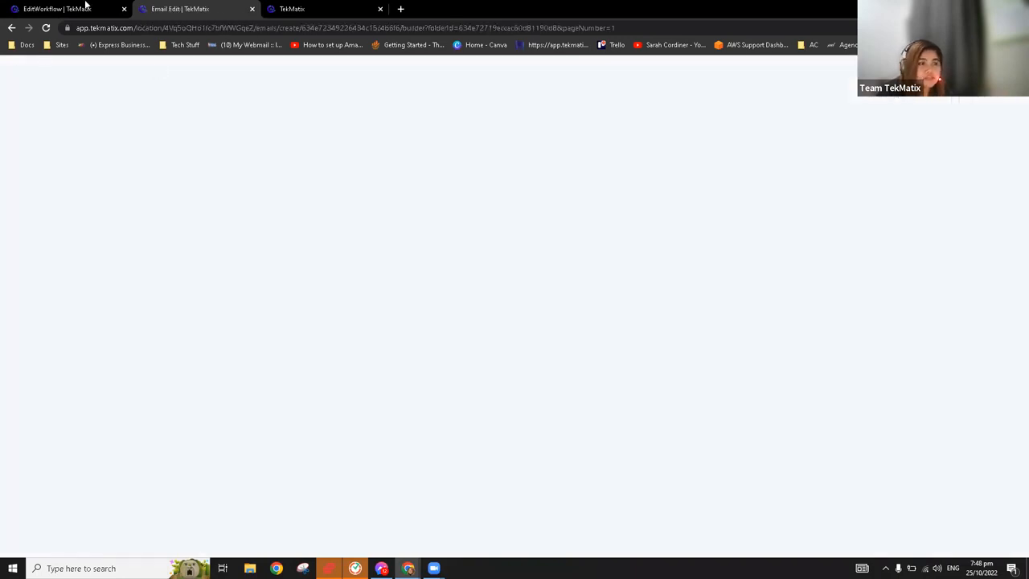
Check the workflow's confirmation email action against the "1 Booking Confirmation" template, and open the template's main text block for editing
click(85, 7)
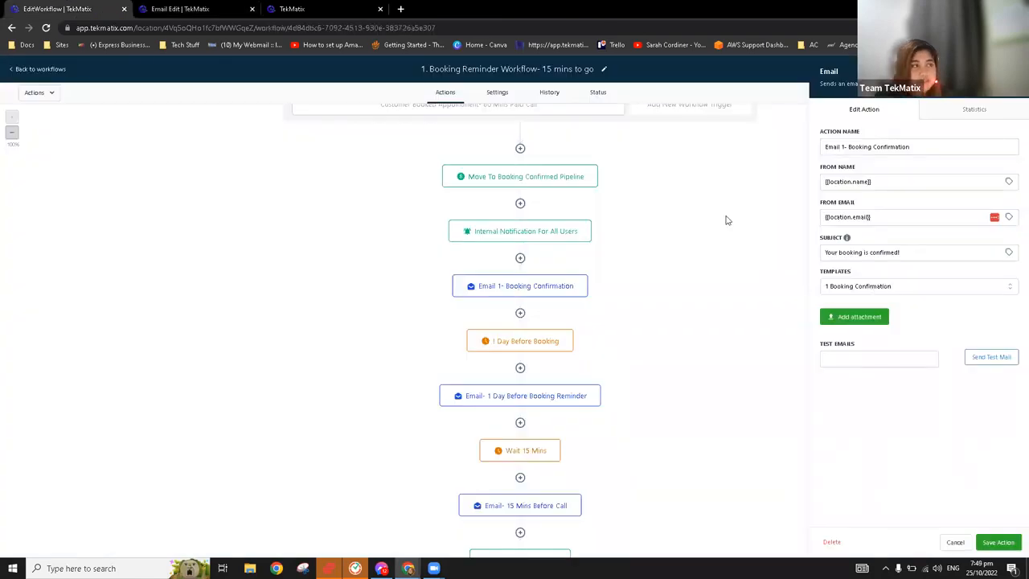
click(186, 10)
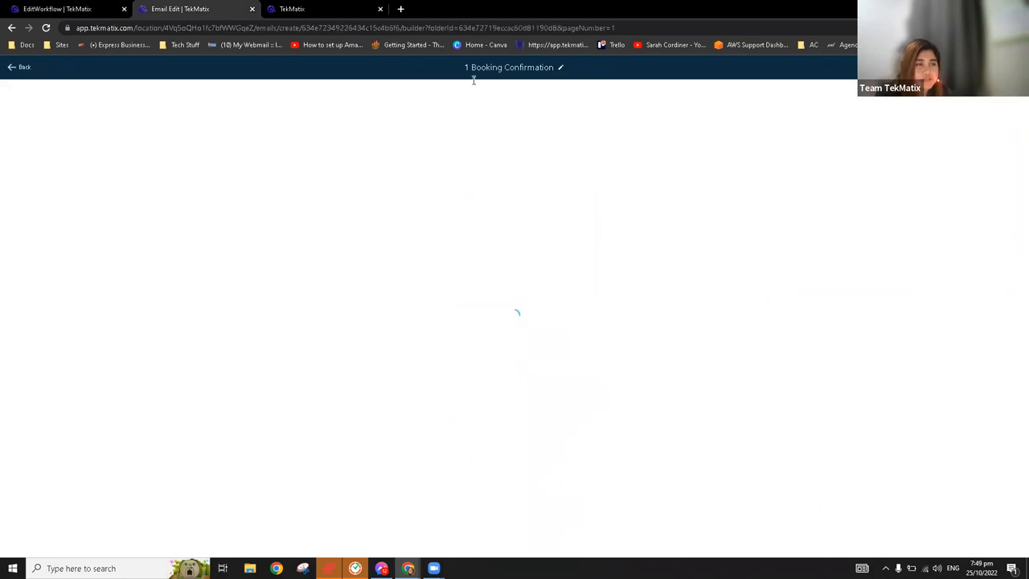
click(81, 6)
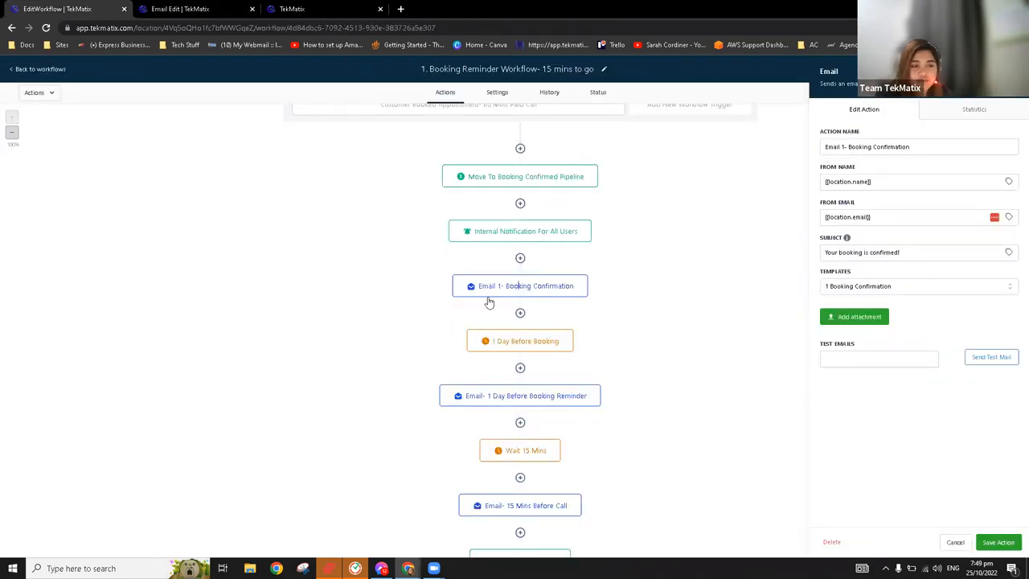
key(ctrl+Tab)
click(621, 173)
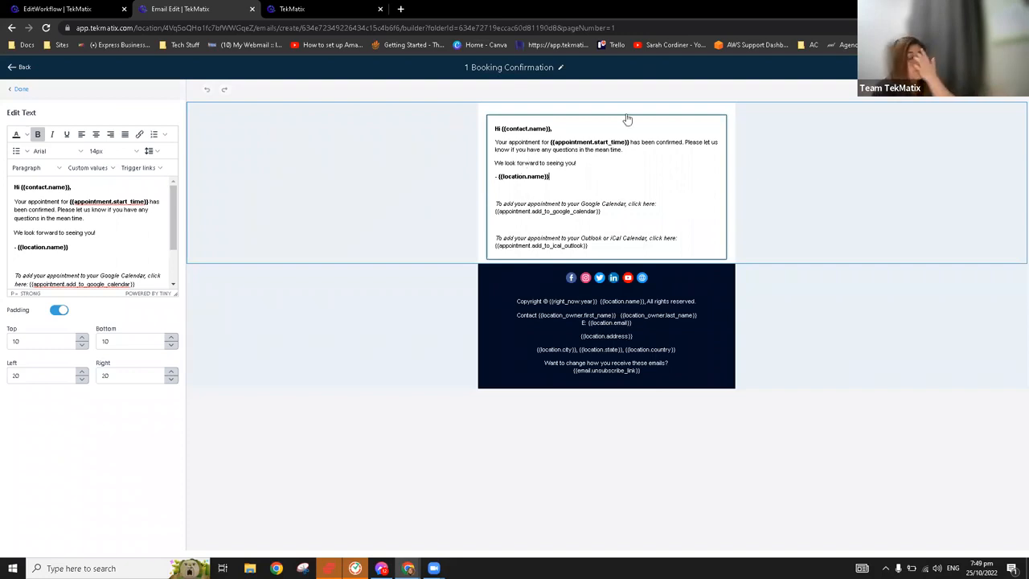
mouse_move(627, 119)
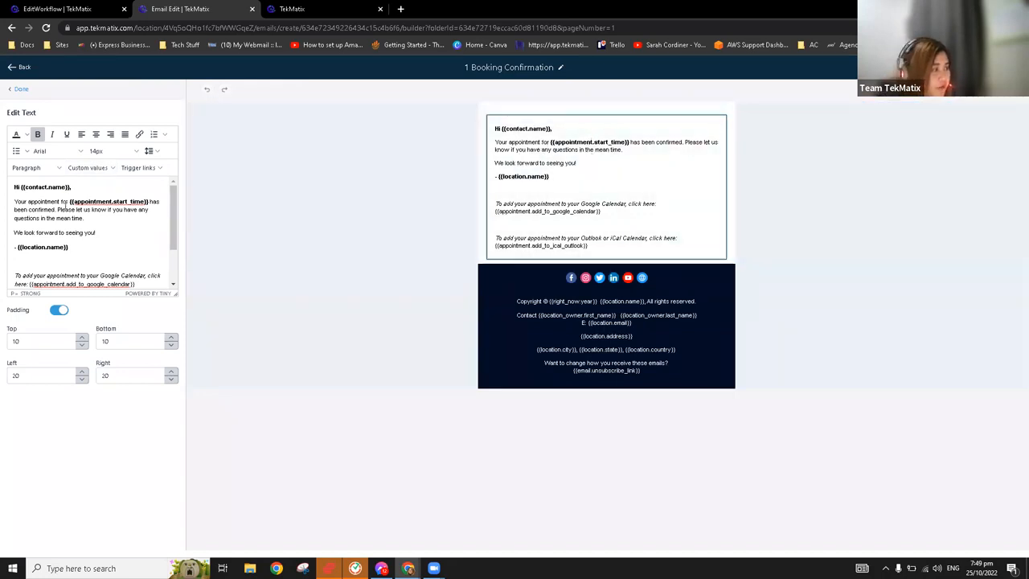
Point out the appointment start time value and the Google Calendar and Outlook/iCal links in the booking confirmation template text
drag(67, 201, 151, 202)
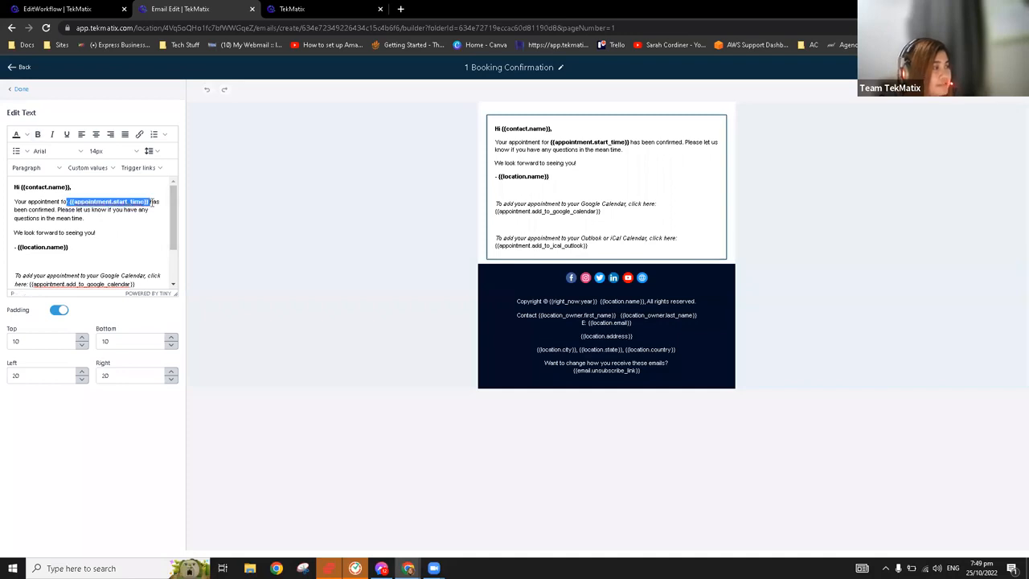
click(147, 219)
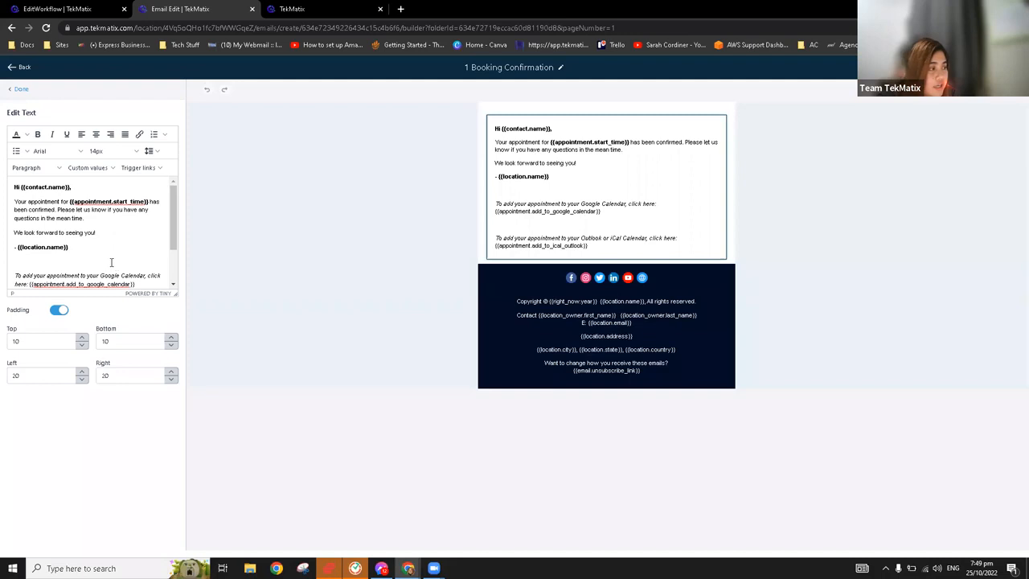
scroll(111, 262, down, 2)
click(14, 202)
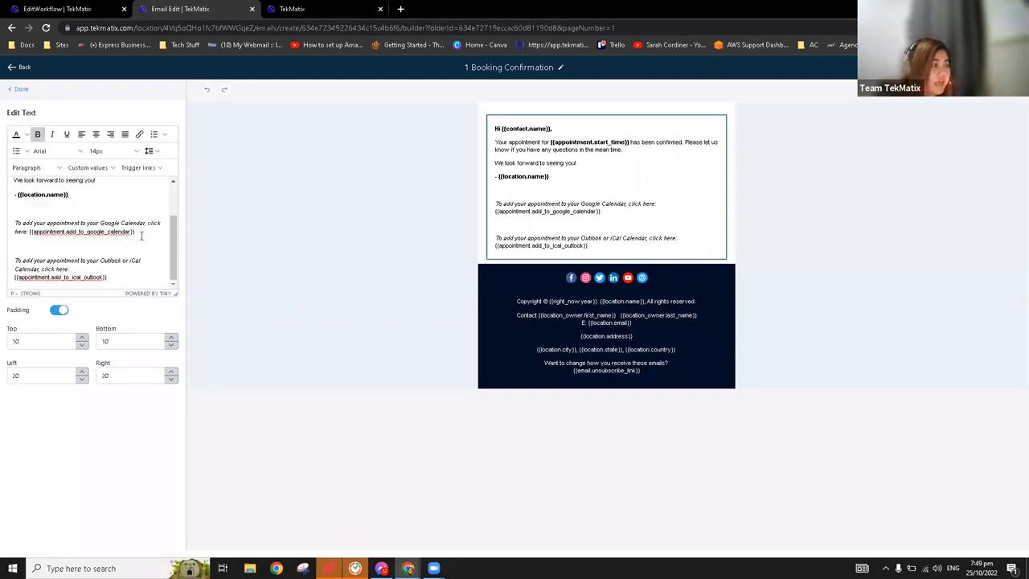
drag(143, 231, 12, 226)
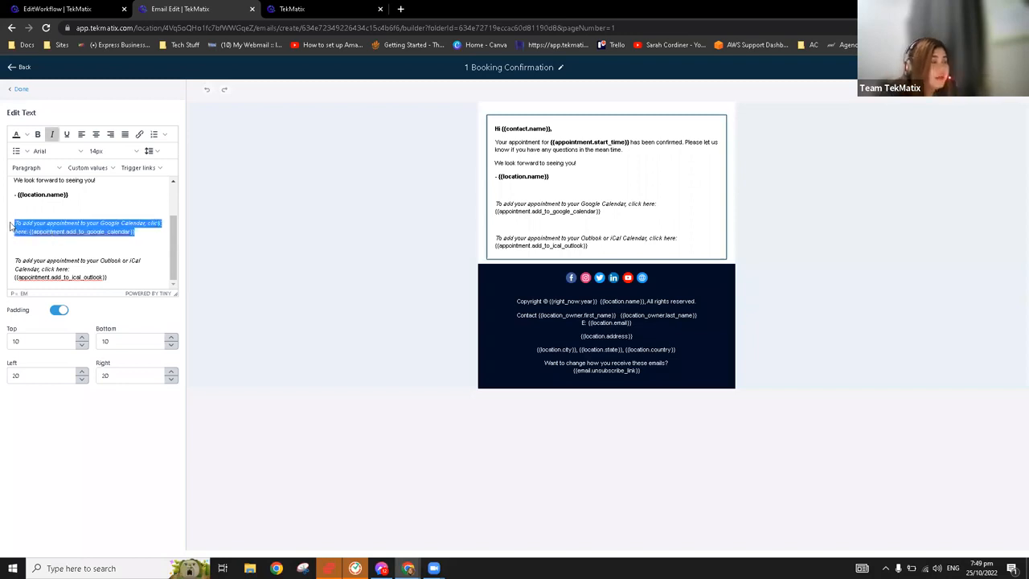
drag(103, 276, 49, 242)
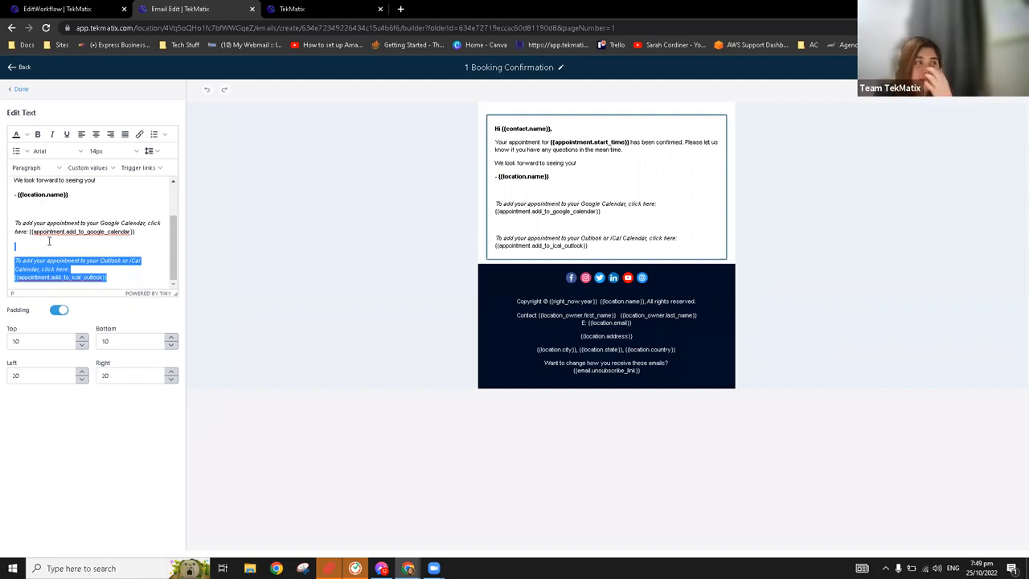
Return to the booking reminder workflow and open the "1 Day Before Booking" wait action to review its timing
click(103, 6)
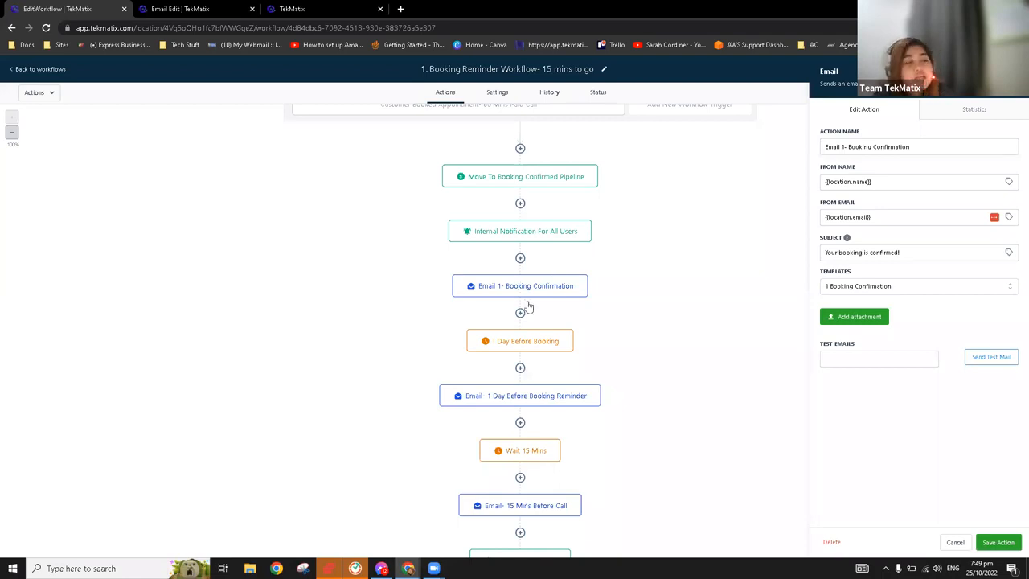
click(543, 345)
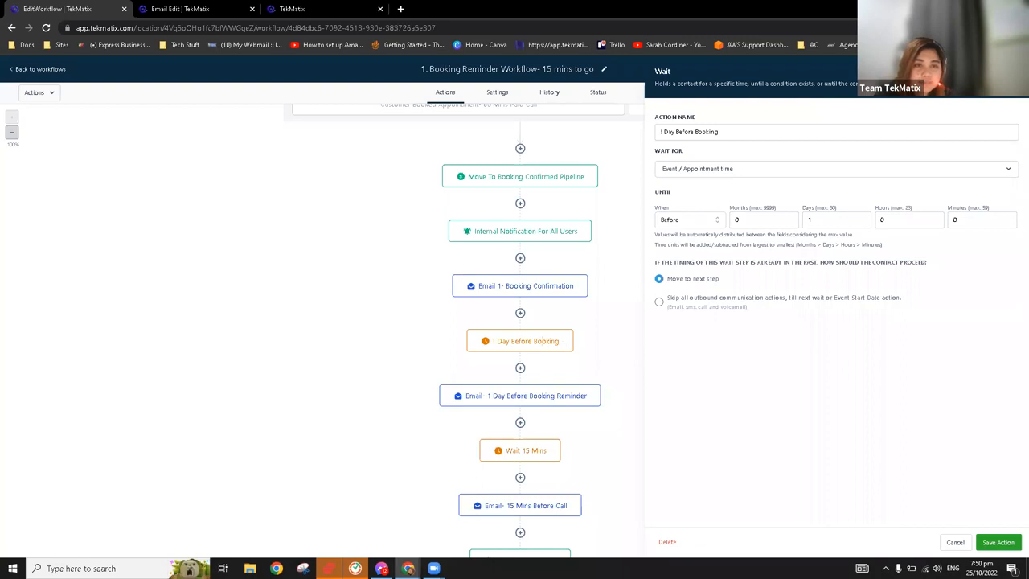
Start a Wait action below "Email 1- Booking Confirmation", waiting for Event / Appointment time with the timing set to After
click(520, 313)
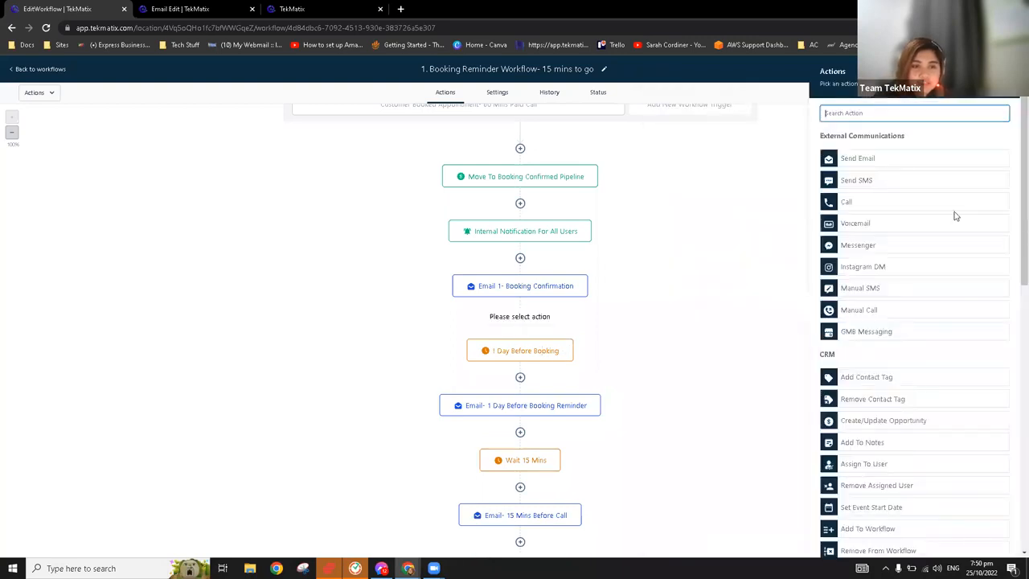
scroll(955, 225, down, 10)
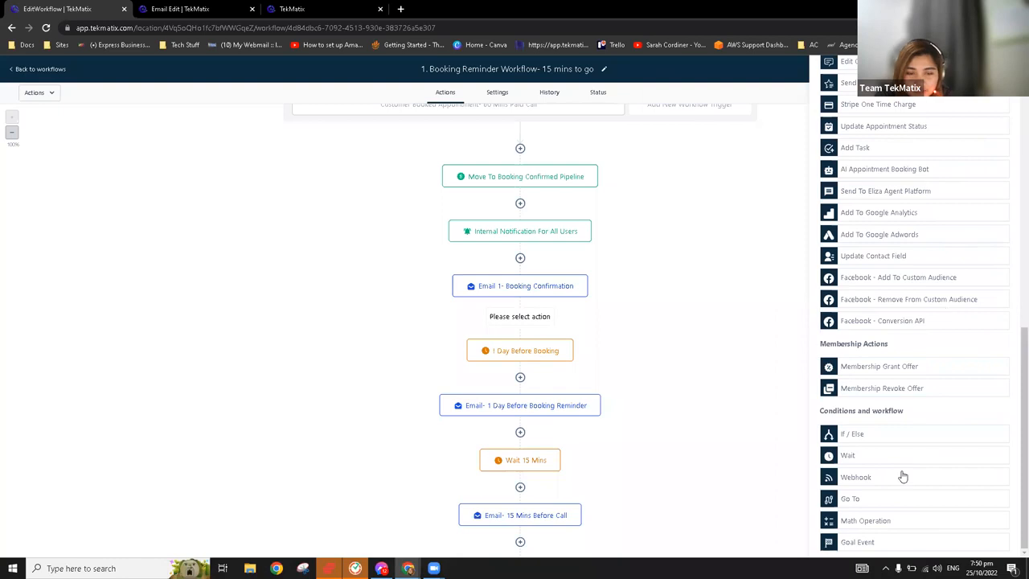
click(851, 457)
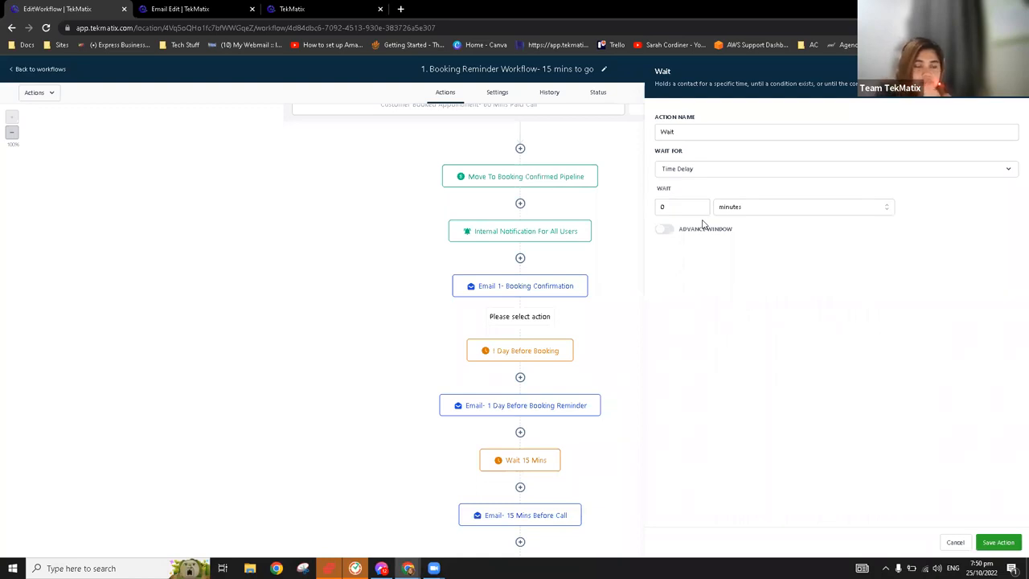
click(692, 170)
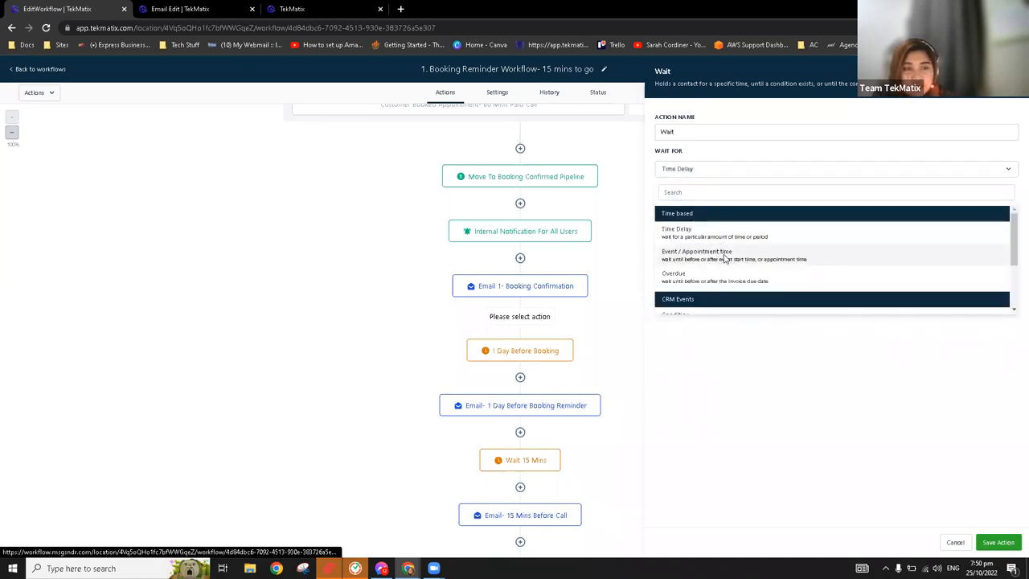
click(721, 257)
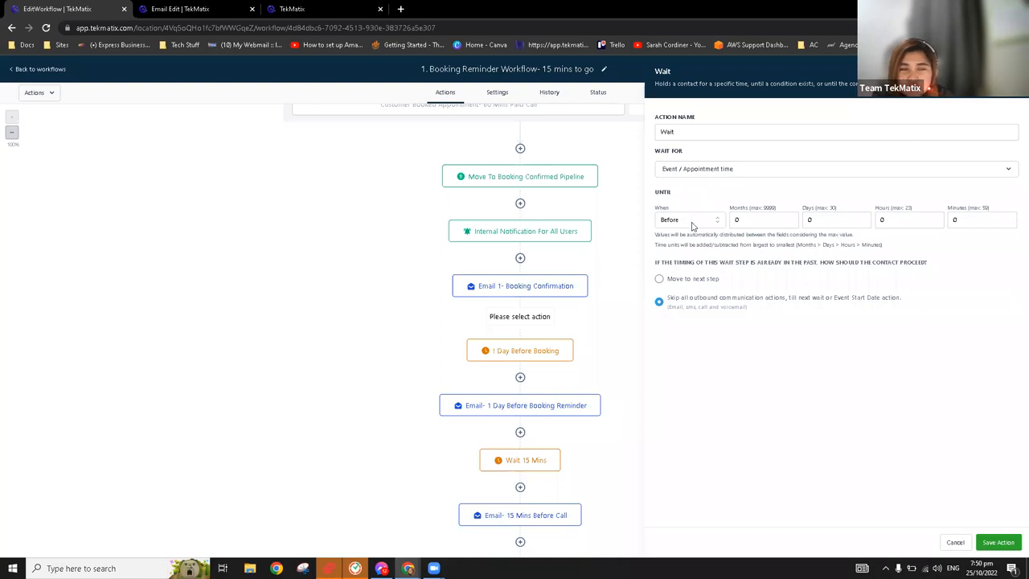
click(684, 224)
click(685, 244)
Point out the months, hours and minutes values of the new wait action, and discard it unsaved
scroll(554, 148, up, 1)
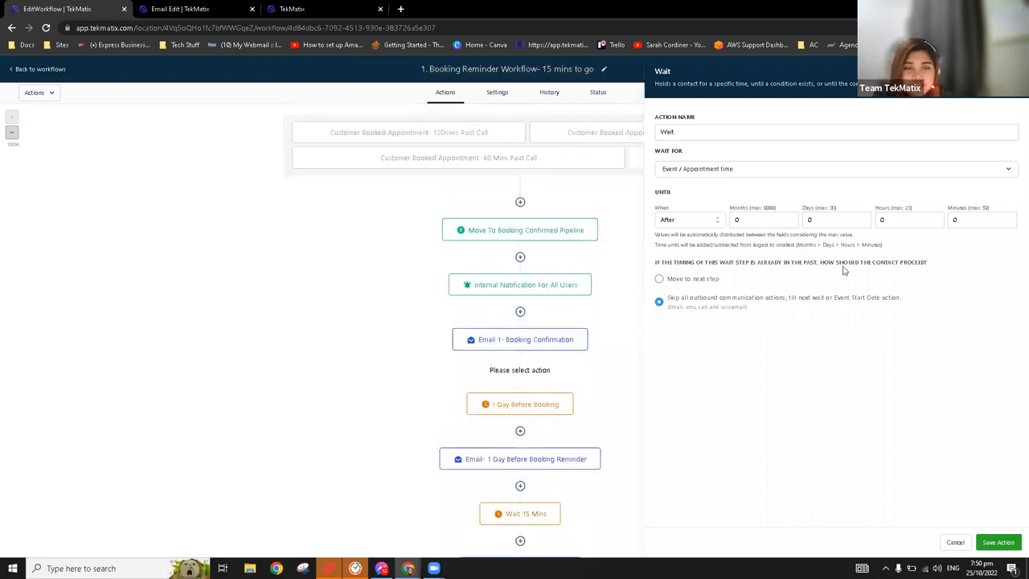
click(756, 221)
click(912, 224)
click(978, 226)
click(1011, 73)
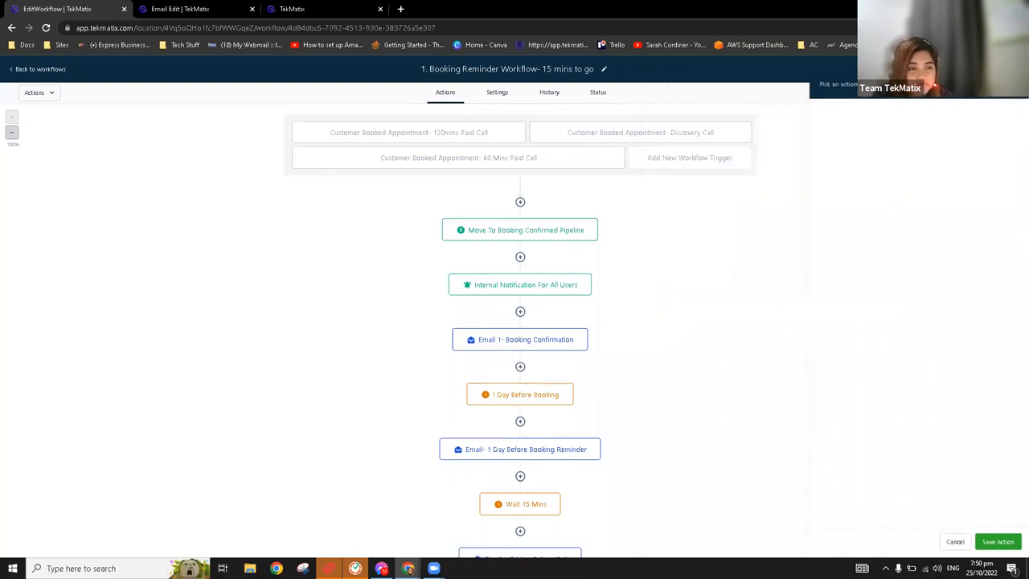
Open the "Email- 1 Day Before Booking Reminder" action and check its template against the booking email templates folder
scroll(595, 394, down, 3)
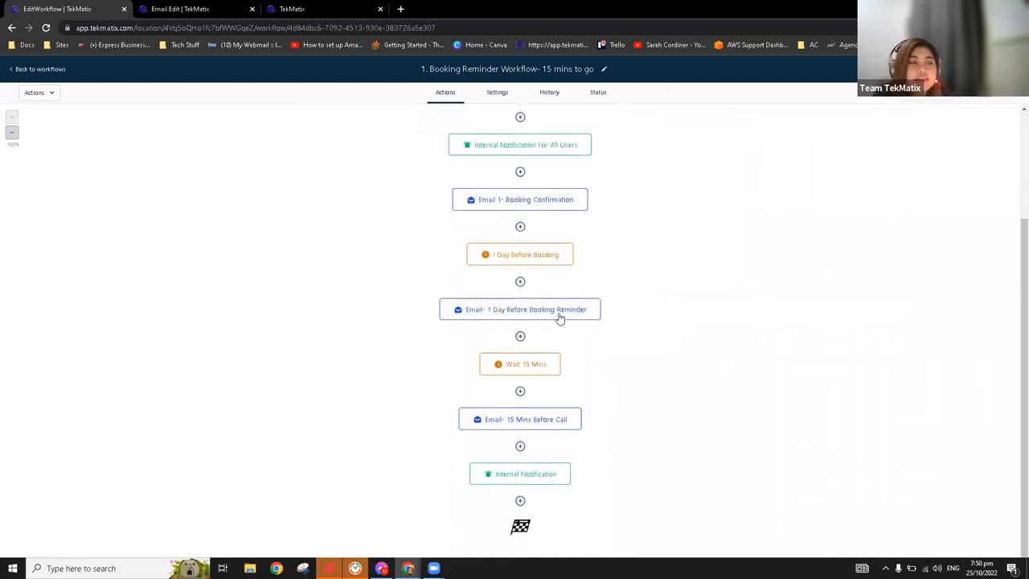
click(561, 318)
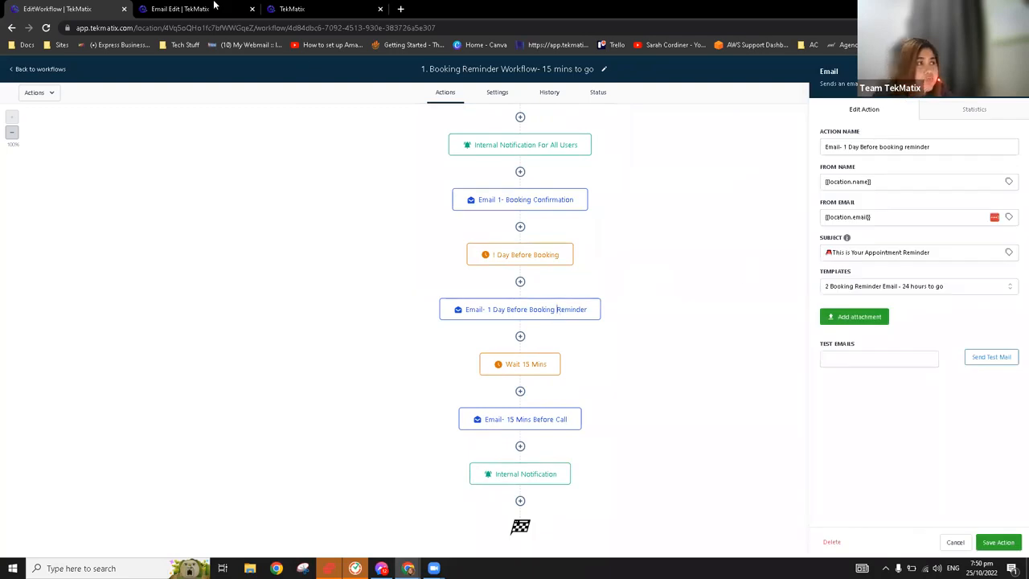
click(214, 5)
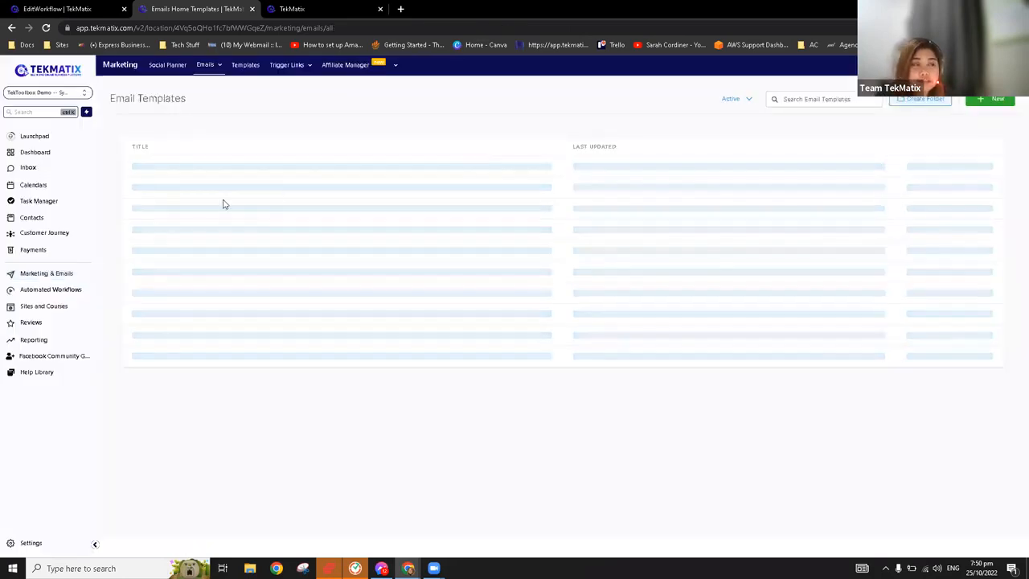
click(78, 6)
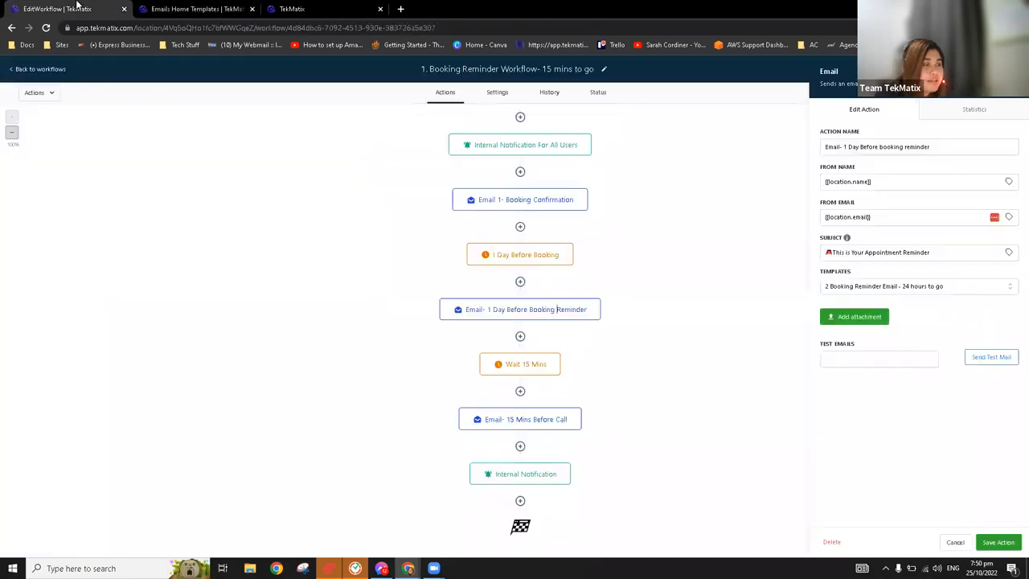
Review the "Wait 15 Mins", "Email- 15 Mins Before Call" and final "Internal Notification" actions, and close the action settings
click(529, 369)
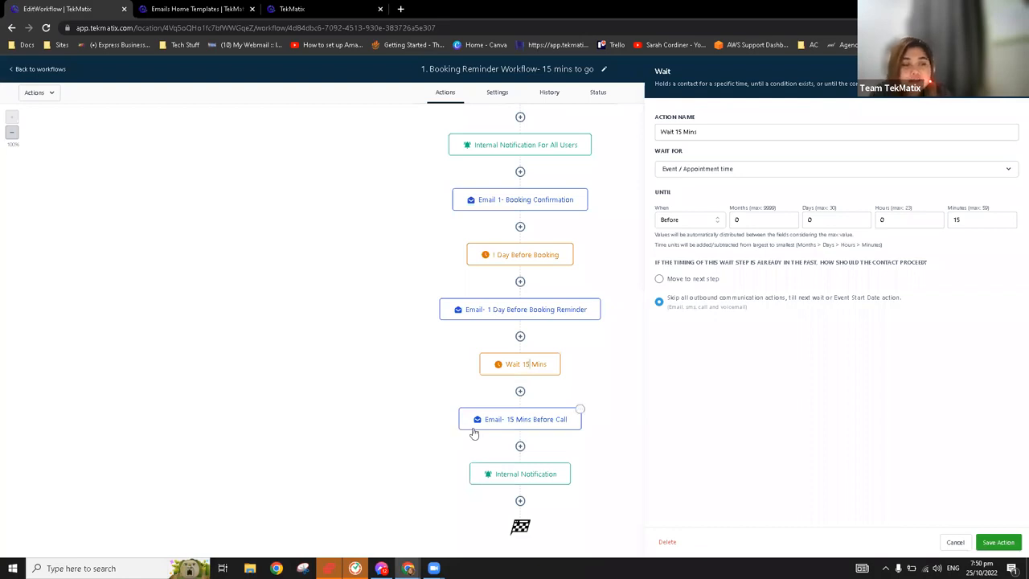
click(541, 425)
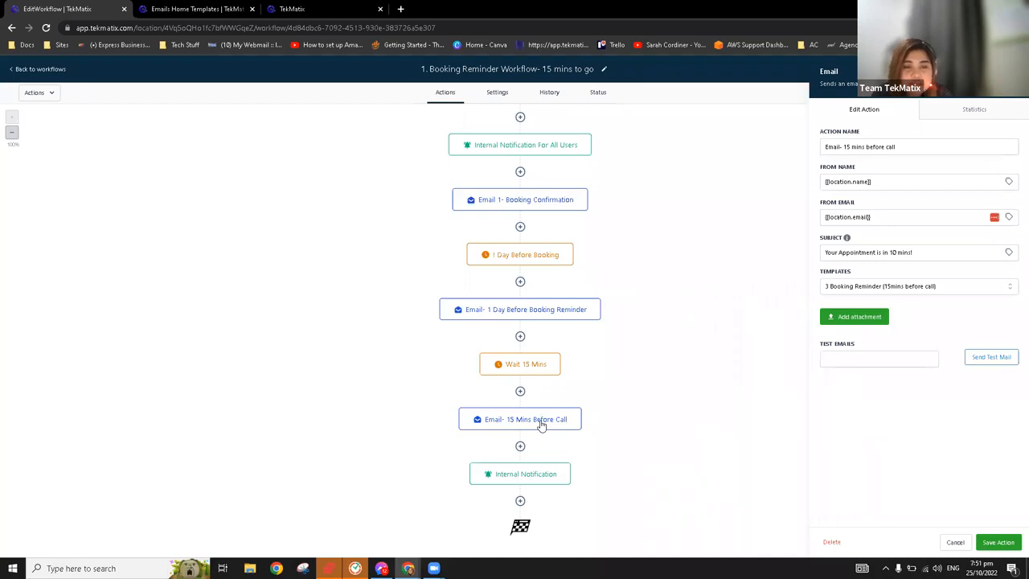
click(550, 483)
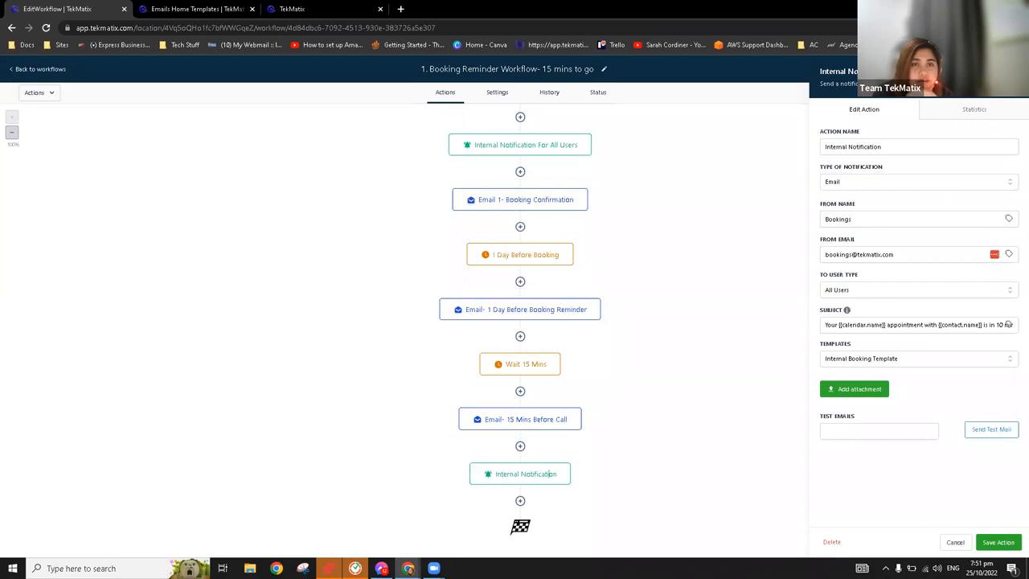
click(38, 136)
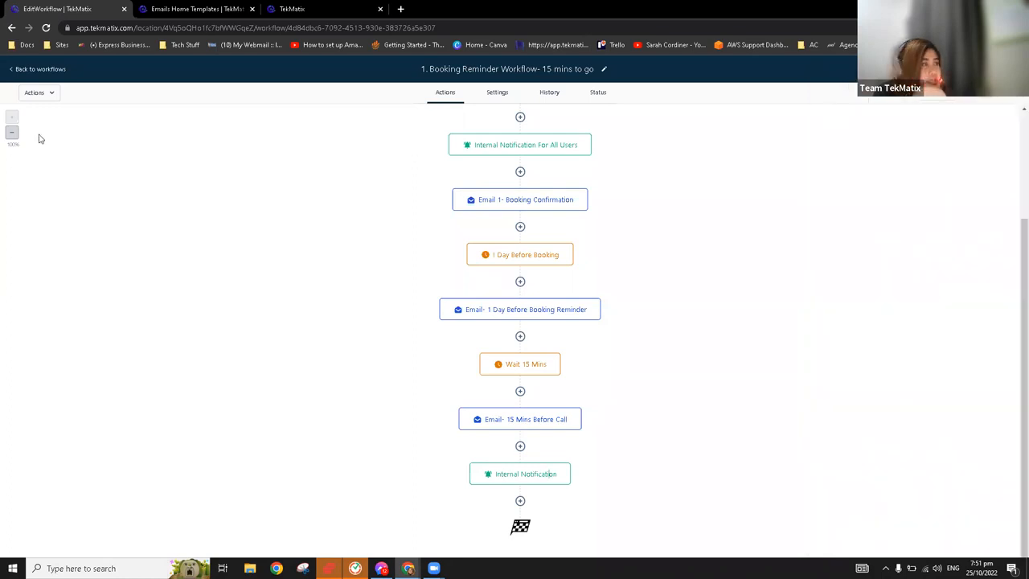
Open the "2. Booking No Show" workflow and review the filters of its "Pipeline Stage Changed- Moved To No Show" trigger
click(54, 70)
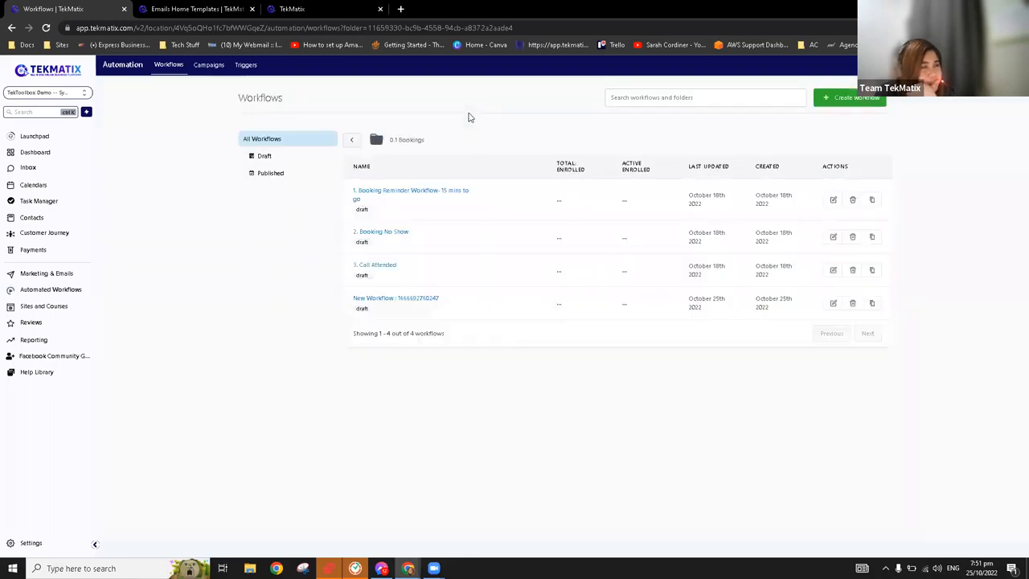
click(384, 231)
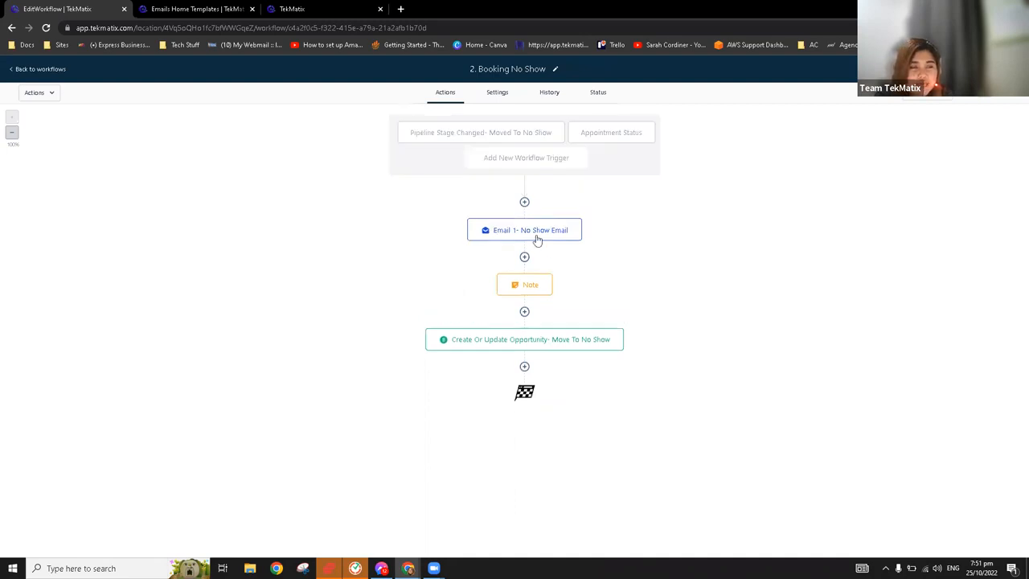
click(537, 234)
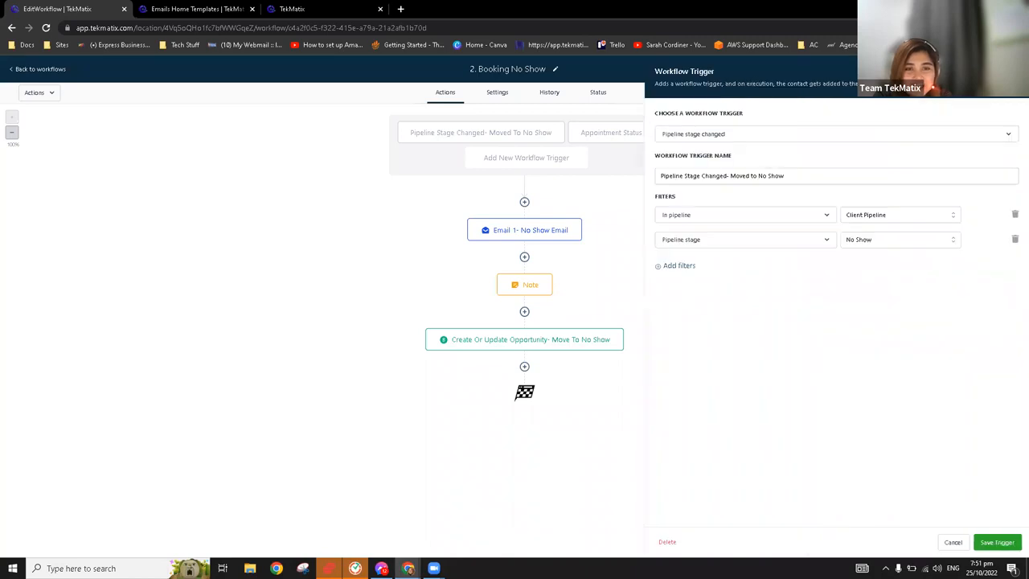
click(462, 143)
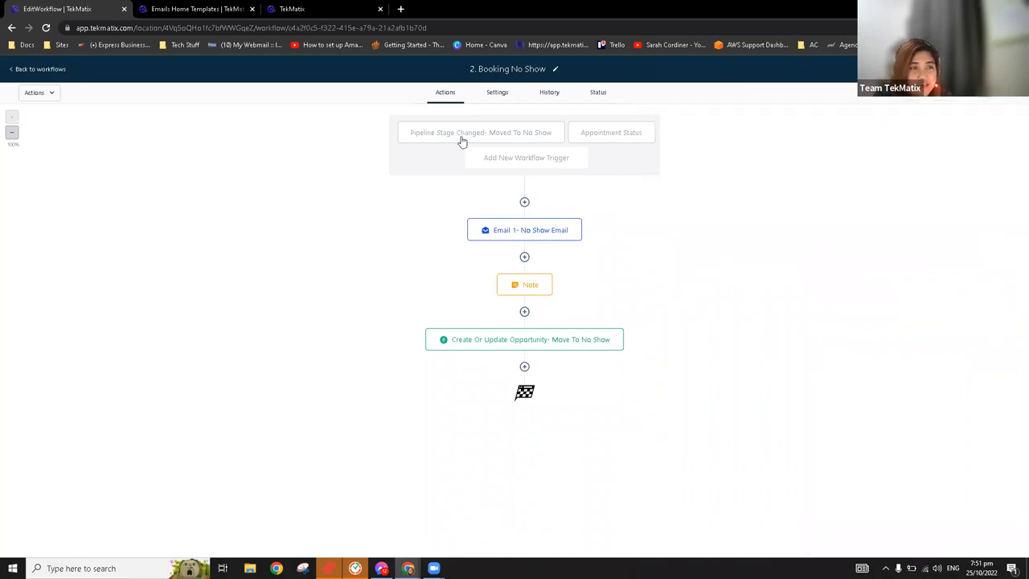
click(462, 142)
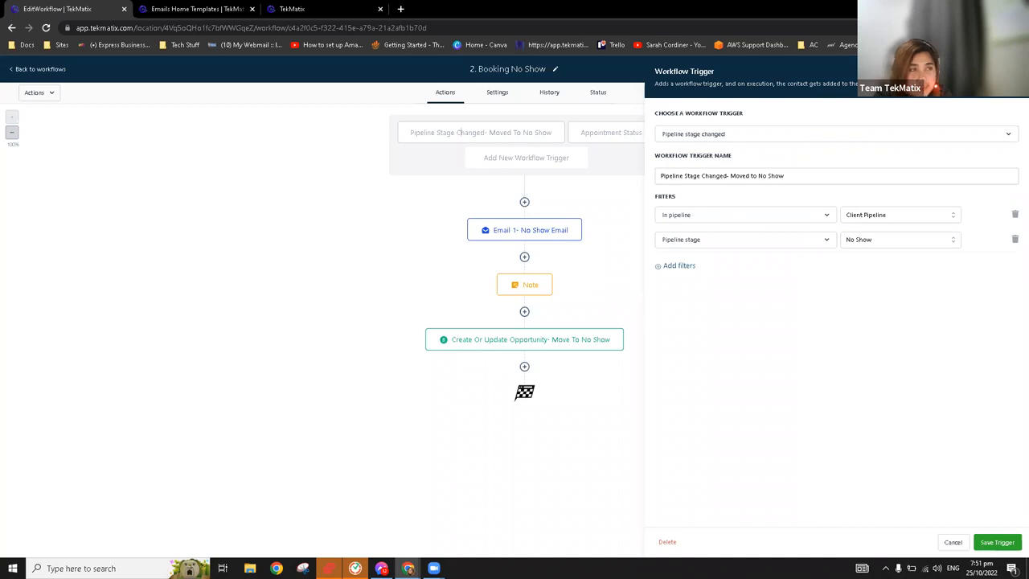
In the Client Pipeline opportunities board, move the test lead from Booking Confirmed to No Show
click(233, 8)
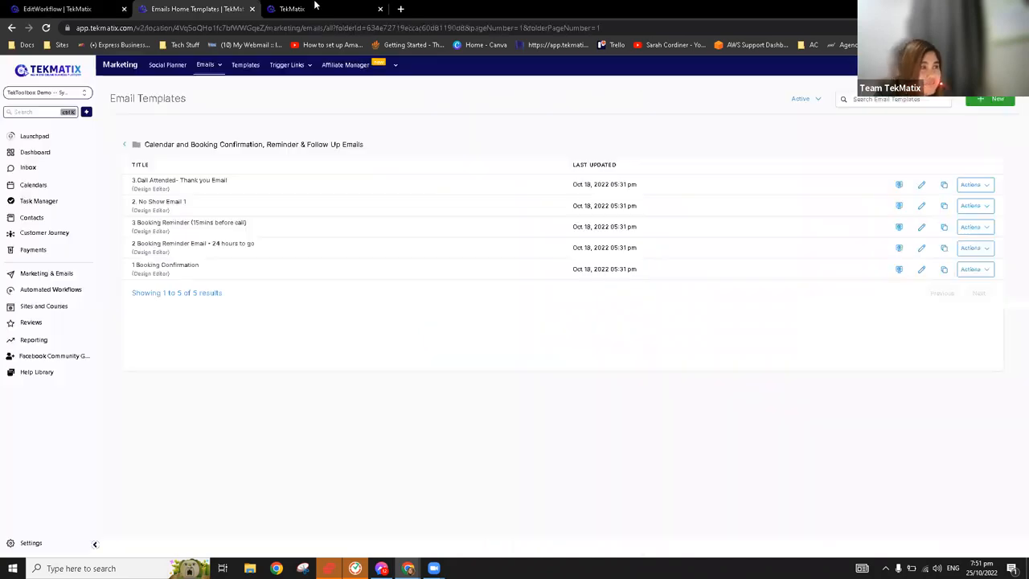
click(59, 238)
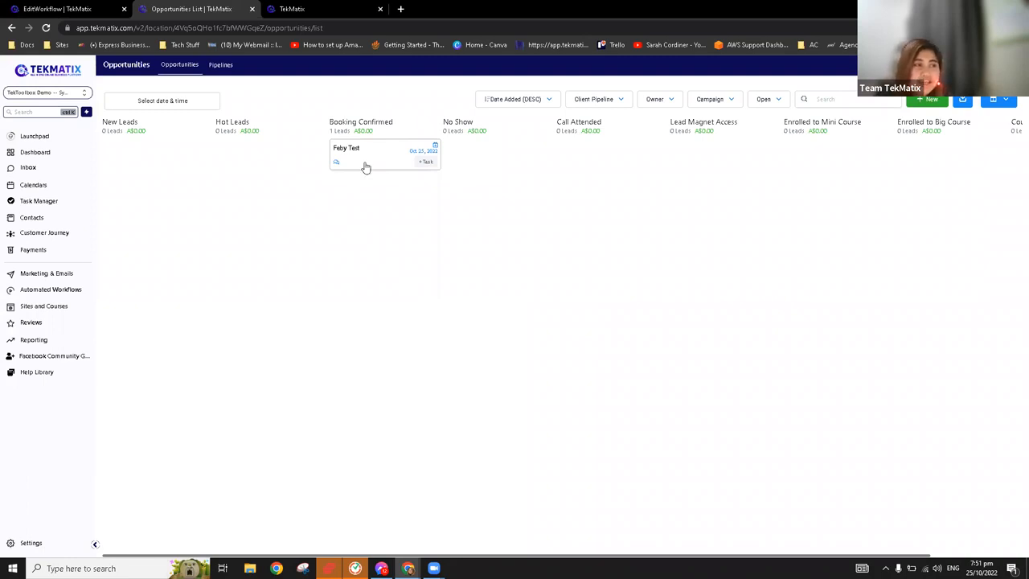
drag(373, 156, 475, 172)
Review the "Appointment Status" trigger of the no-show workflow, checking the opportunities board for the lead's stage
click(70, 9)
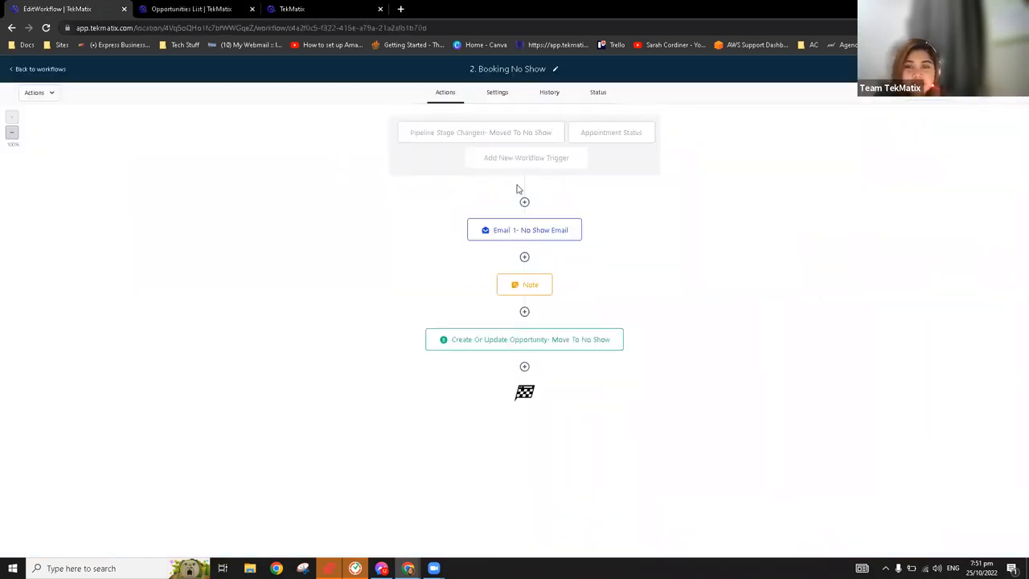
click(620, 135)
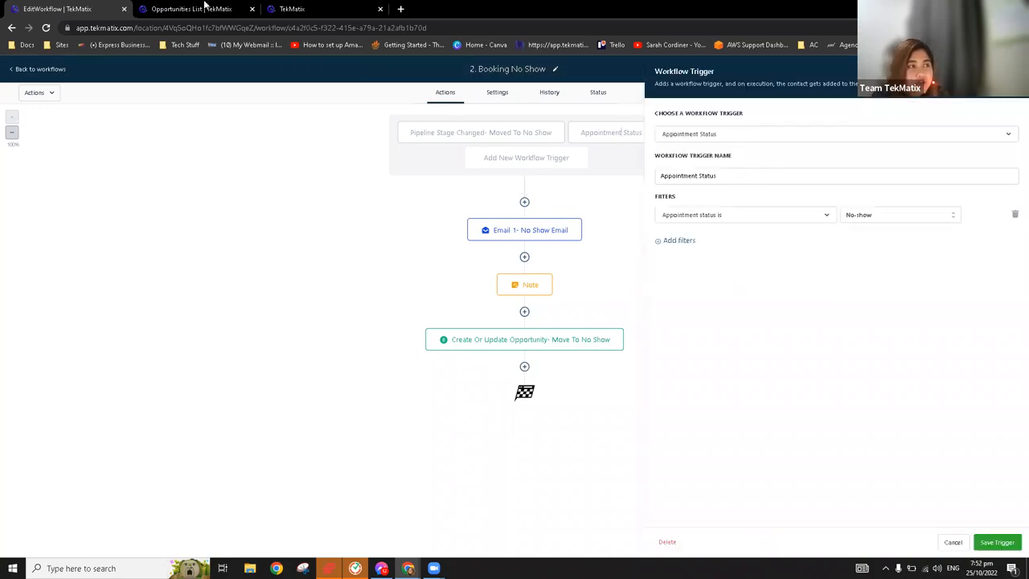
click(193, 9)
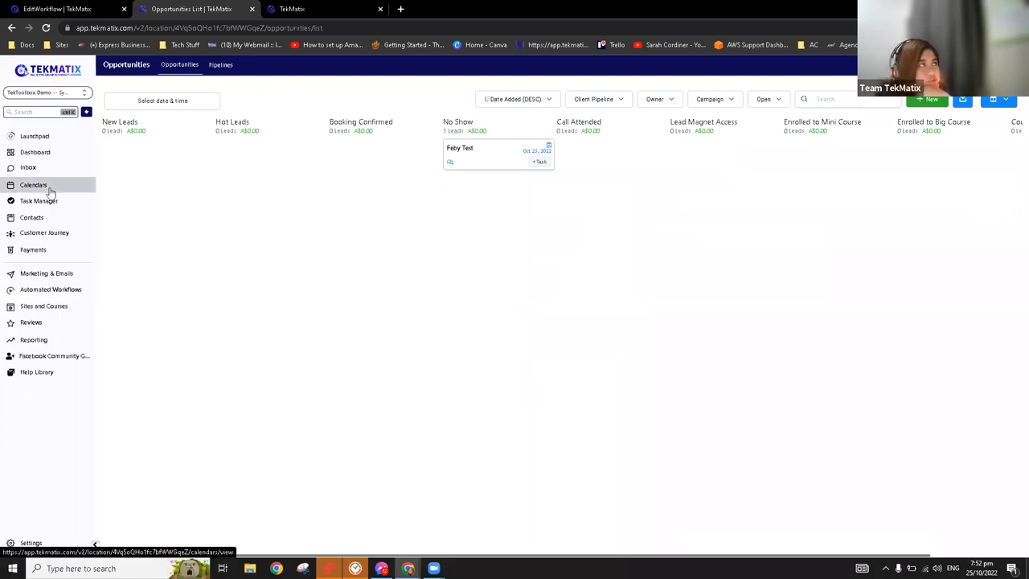
click(72, 9)
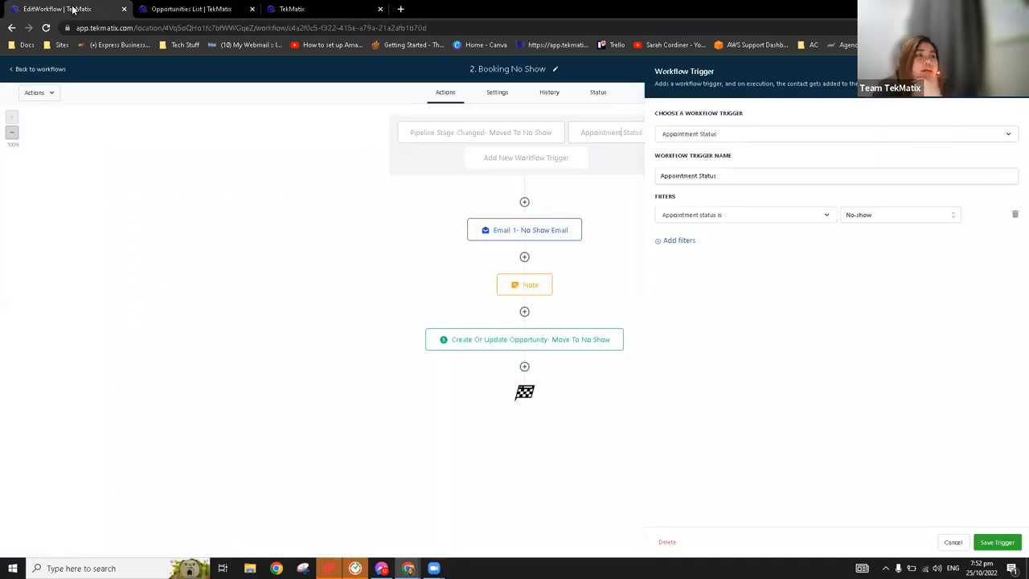
Review the no-show workflow's Note action, point out its "Move To No Show" opportunity action, and return to the workflow list
click(531, 285)
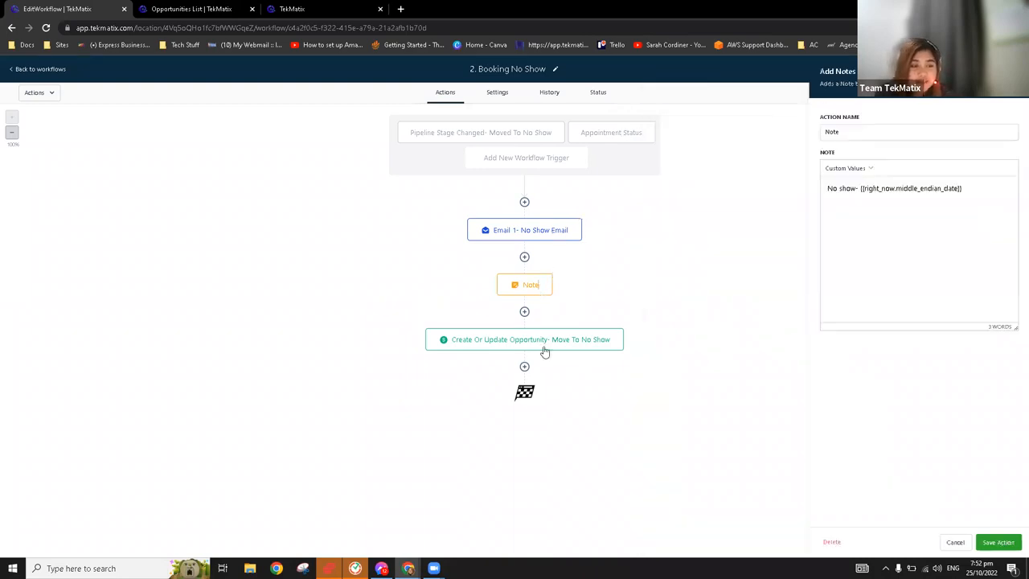
click(550, 349)
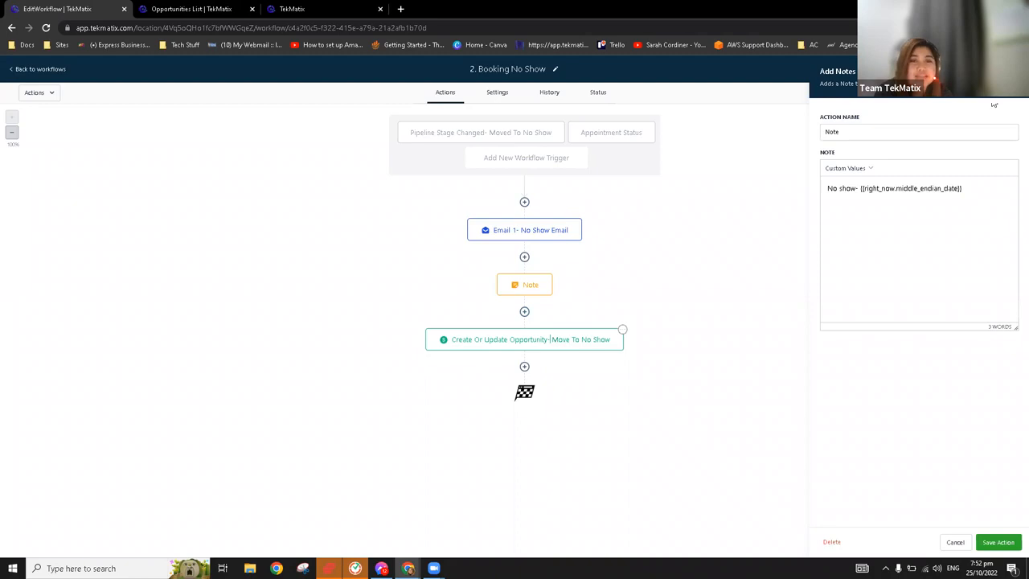
click(38, 73)
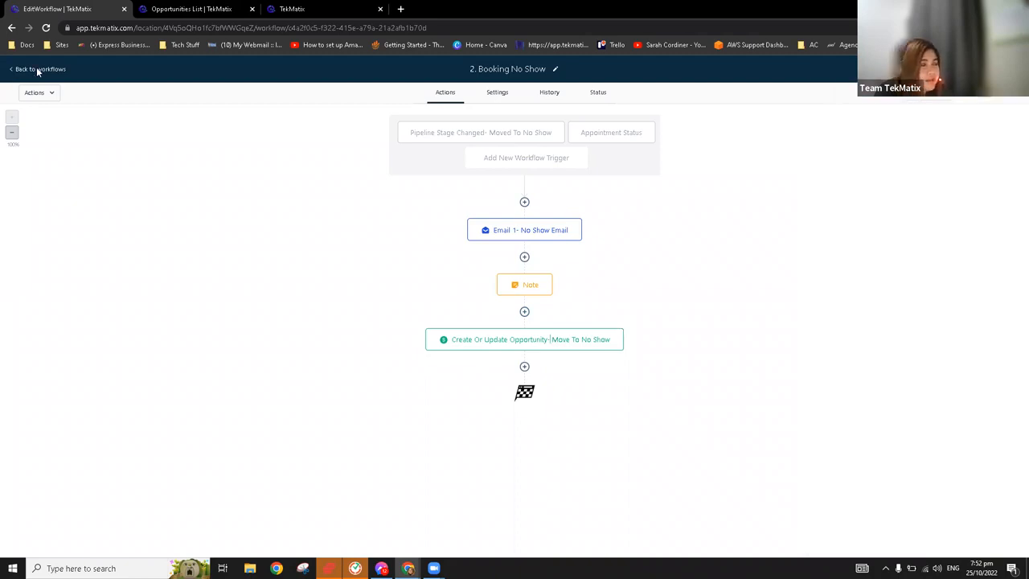
Move the test lead from No Show to Call Attended in the opportunities board, and return to the top-level workflows list
click(207, 8)
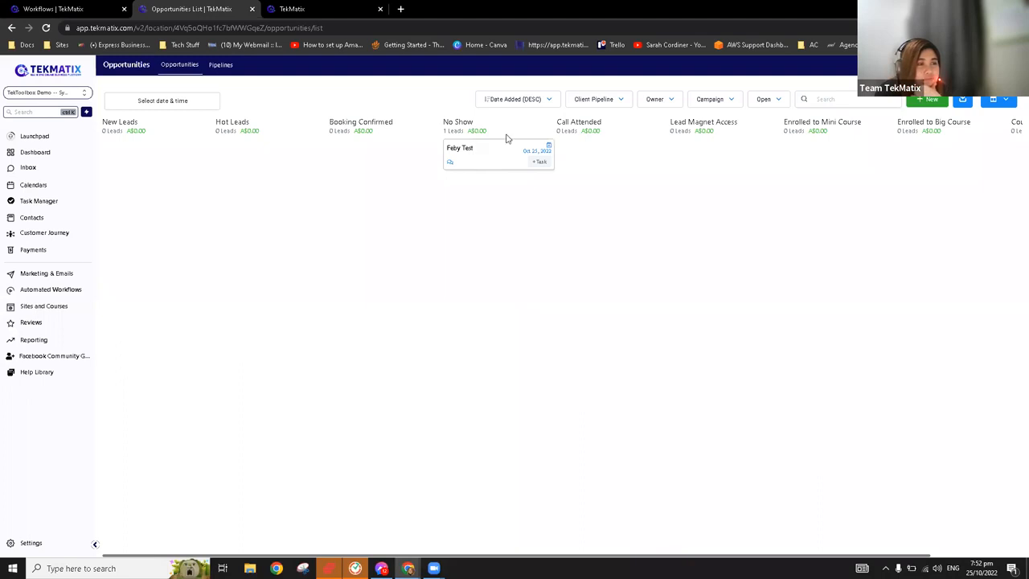
drag(593, 163, 588, 160)
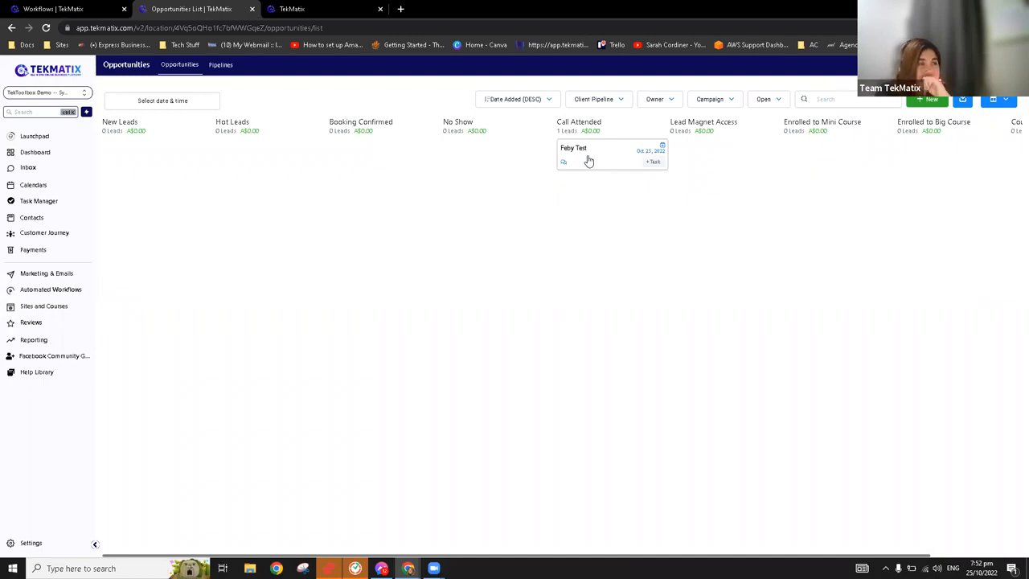
click(84, 7)
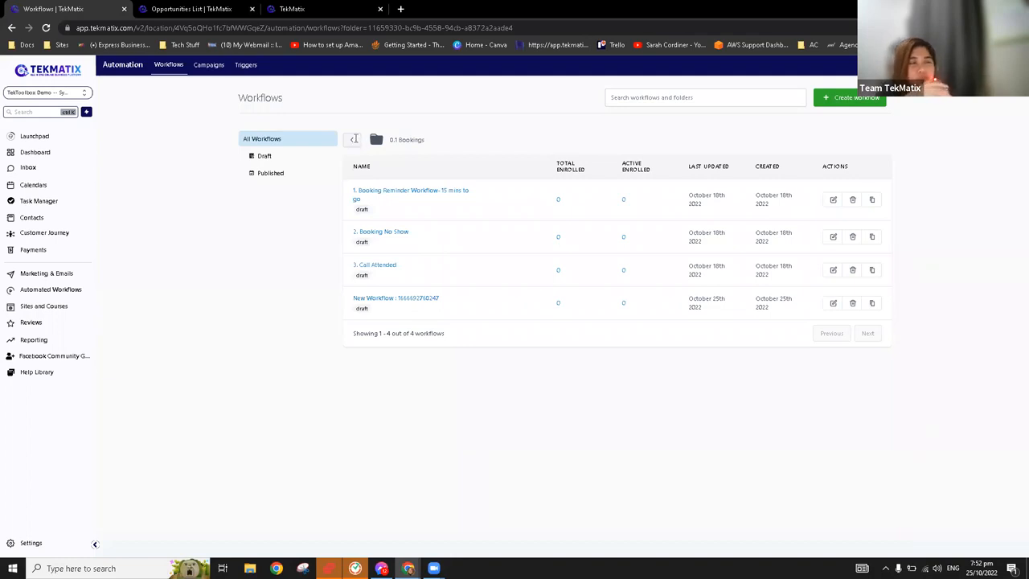
click(354, 139)
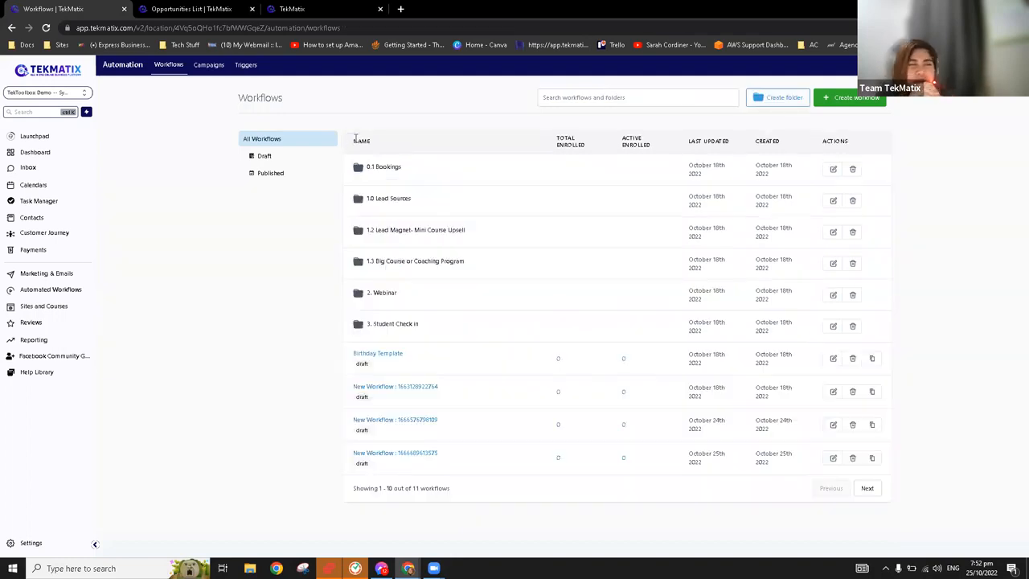
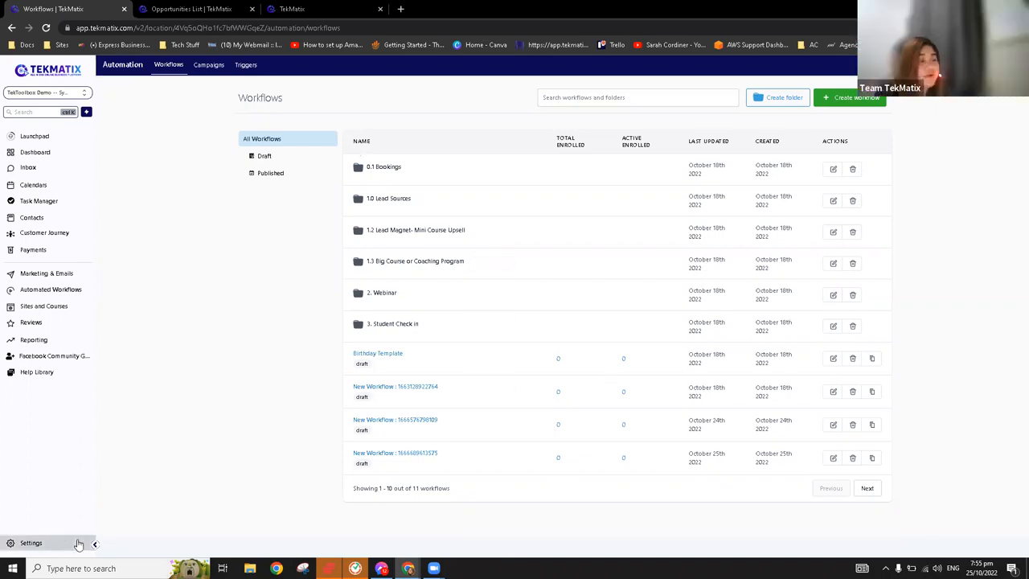
Review the calendar groups in the account settings, dismissing the password manager's save-address prompt, and leave the settings
click(39, 544)
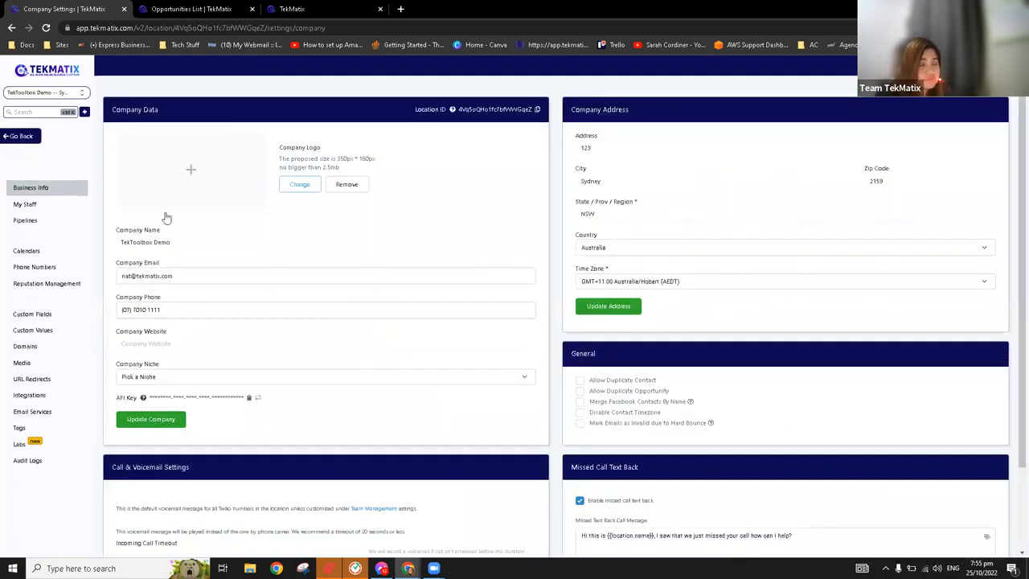
click(27, 251)
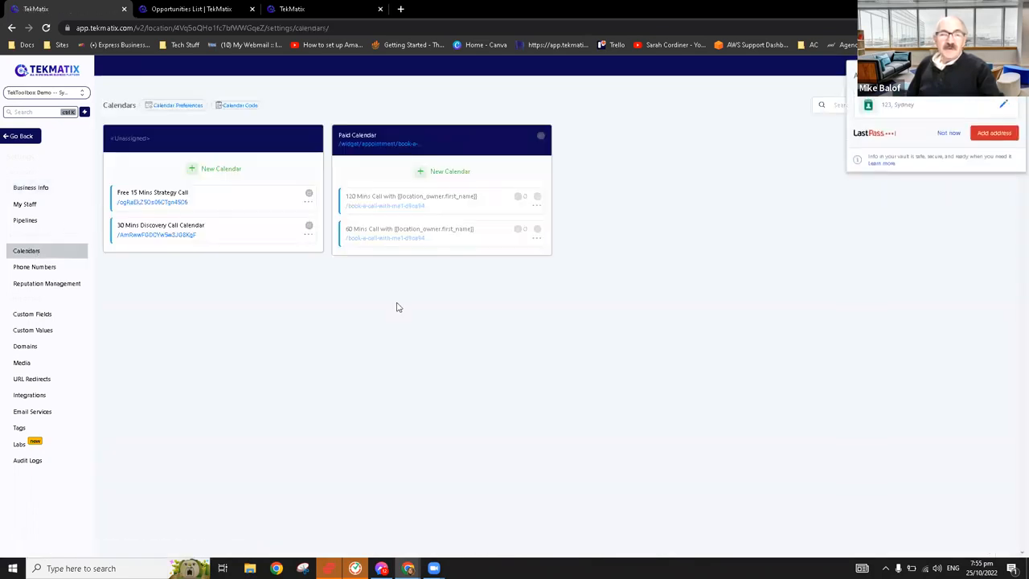
click(948, 134)
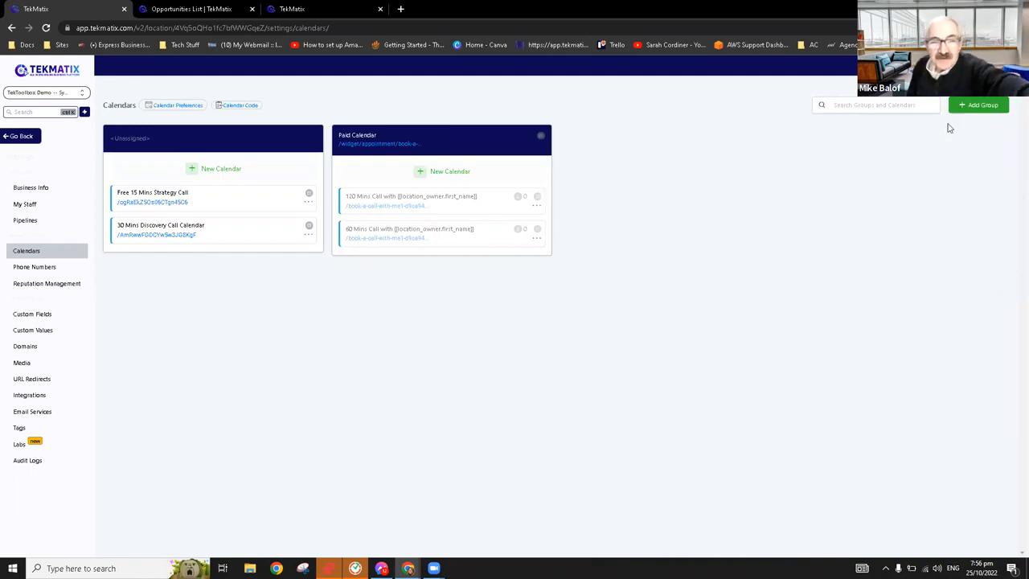
click(17, 138)
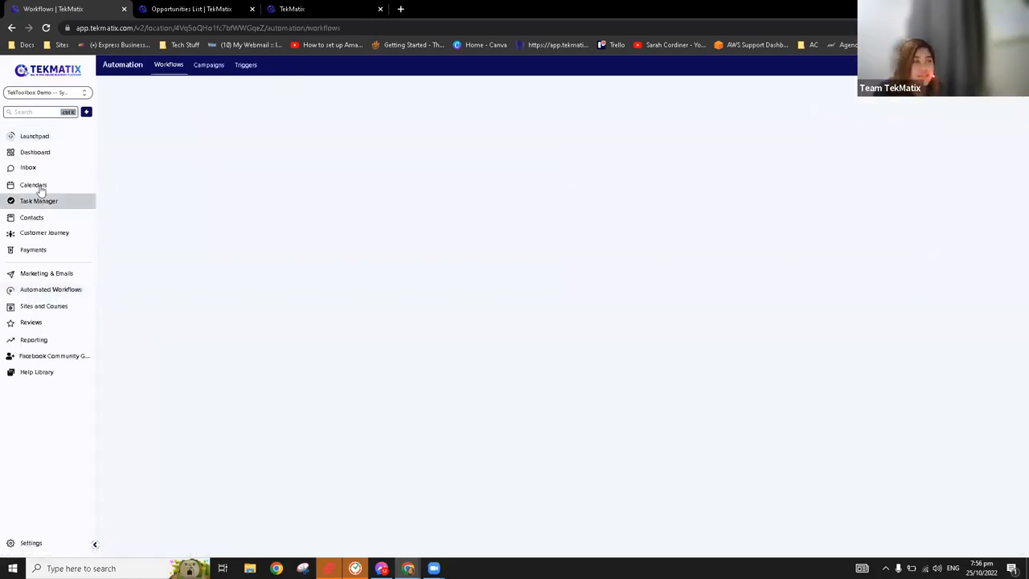
View the weekly schedule of the 30 Mins Discovery Call Calendar, and open the appointments list
click(46, 186)
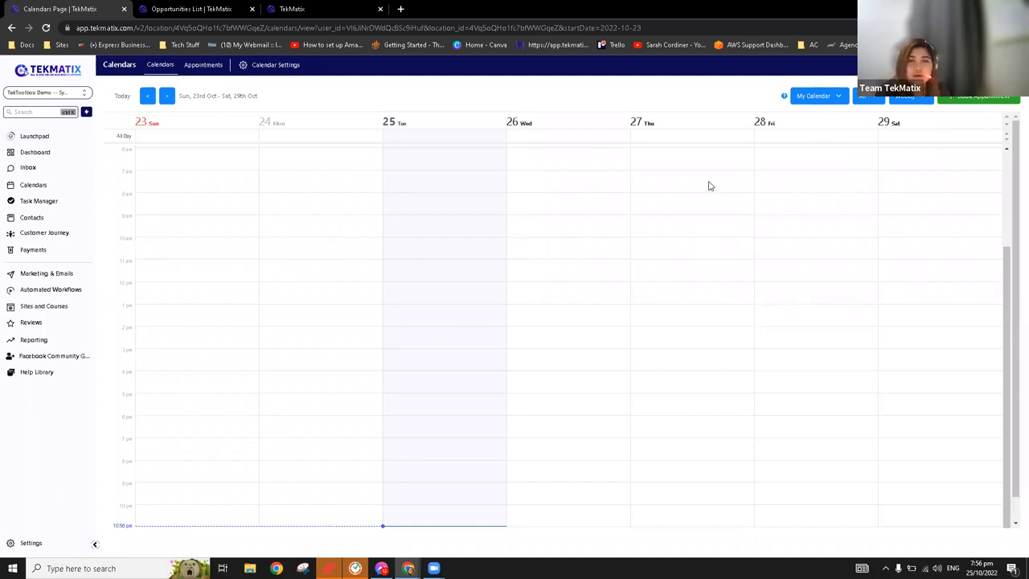
click(822, 98)
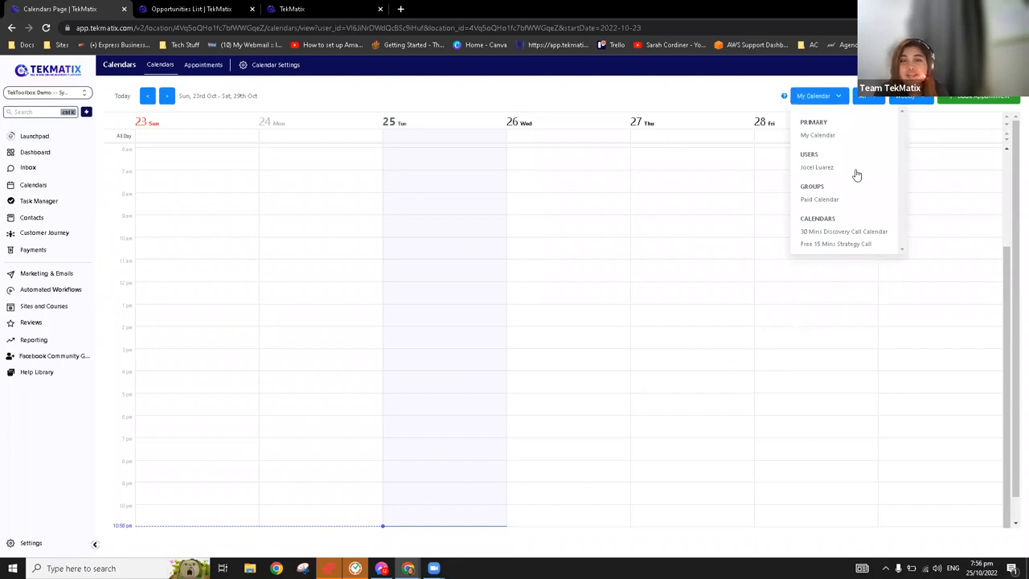
click(843, 236)
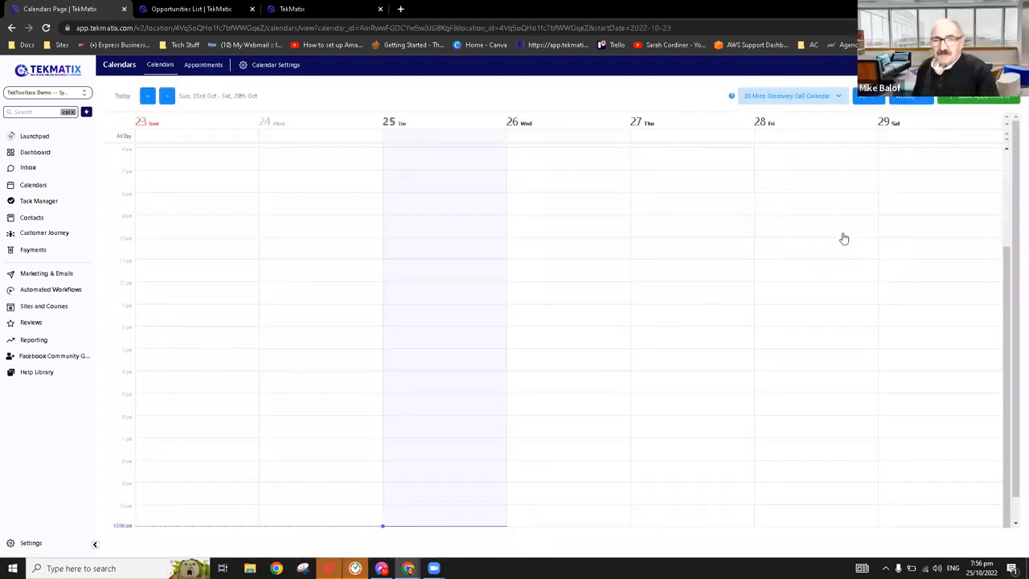
click(202, 72)
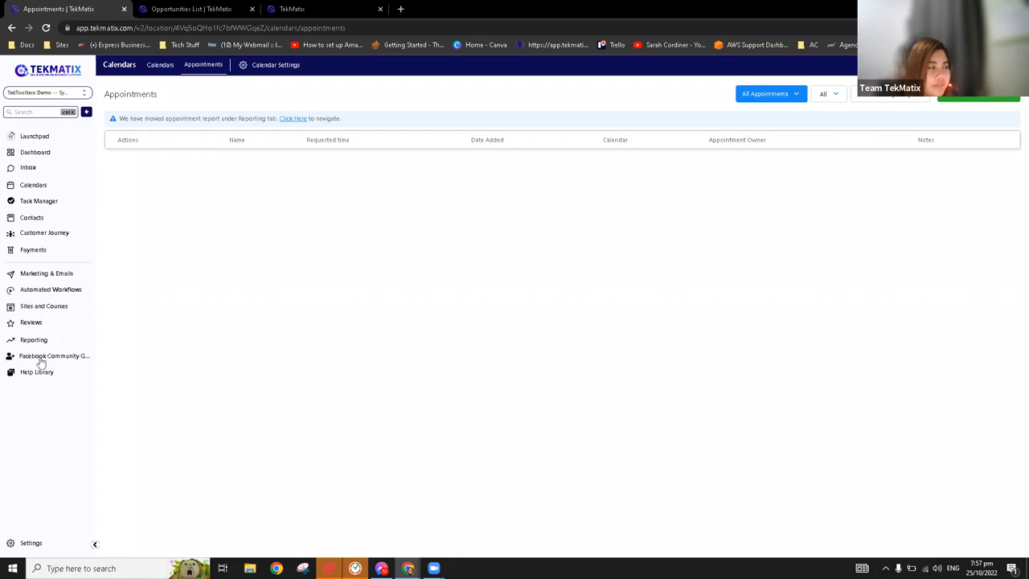
Create a new automated workflow from scratch
click(66, 292)
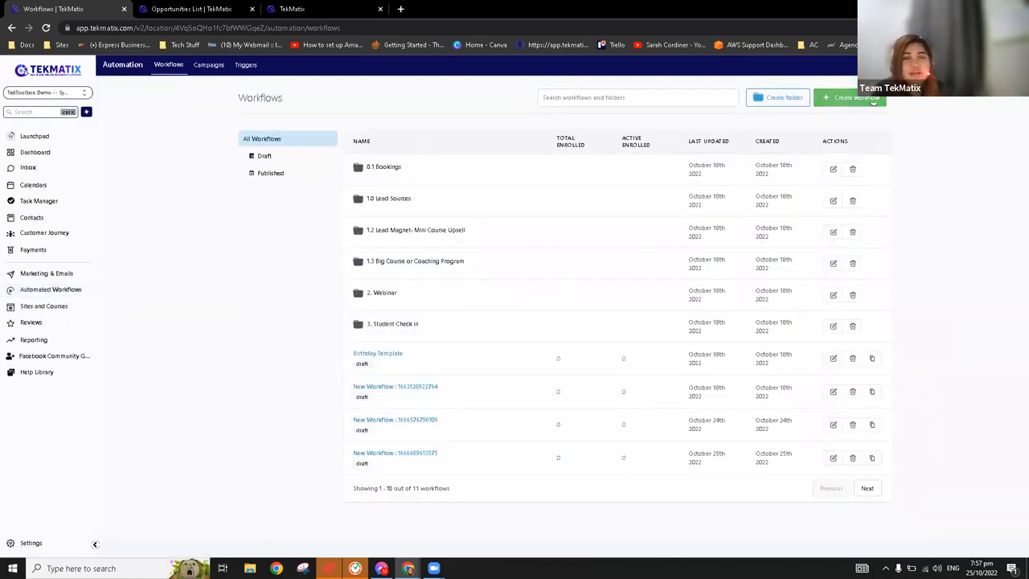
click(873, 100)
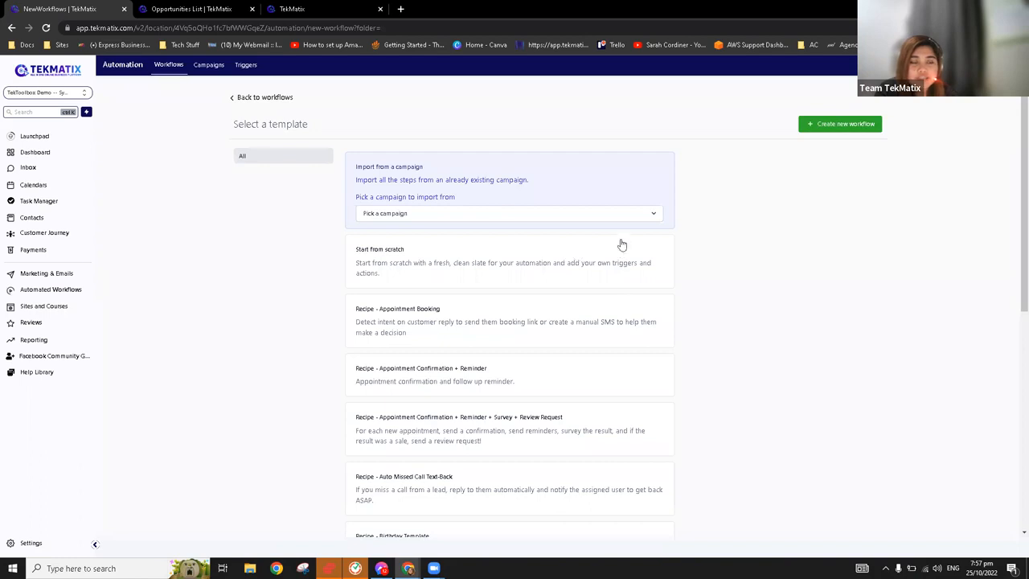
click(561, 241)
click(835, 126)
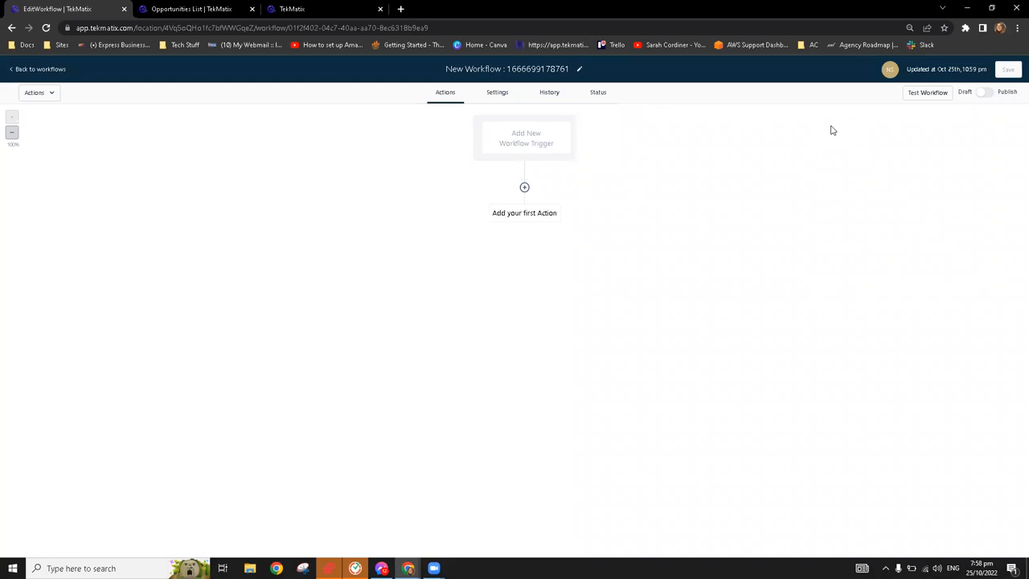
In the opportunities board, move the test lead to Lead Magnet Access, and place the board's browser tab before the workflow's
click(211, 8)
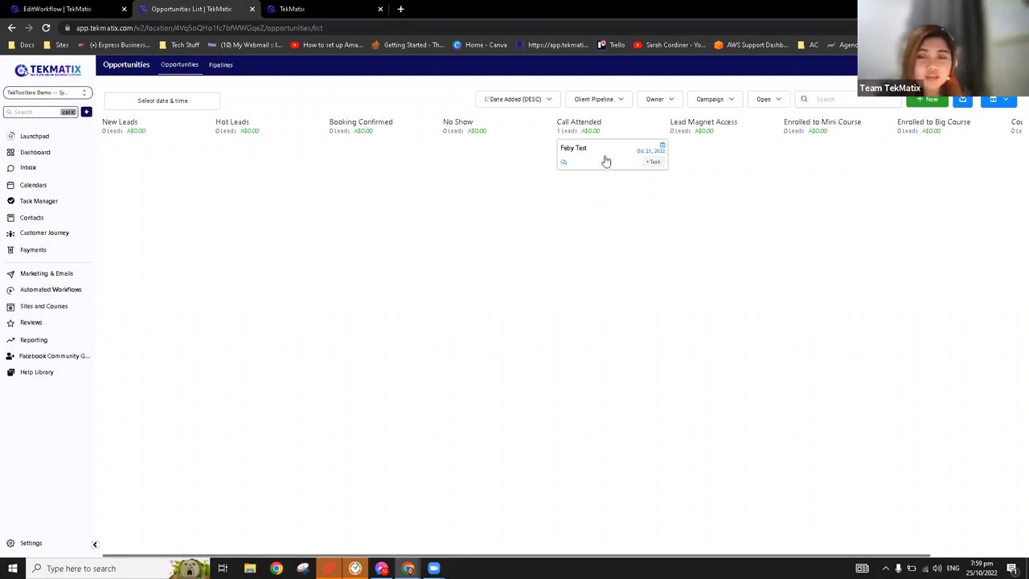
mouse_move(580, 167)
mouse_down()
mouse_move(475, 161)
mouse_move(574, 175)
mouse_move(585, 158)
mouse_up()
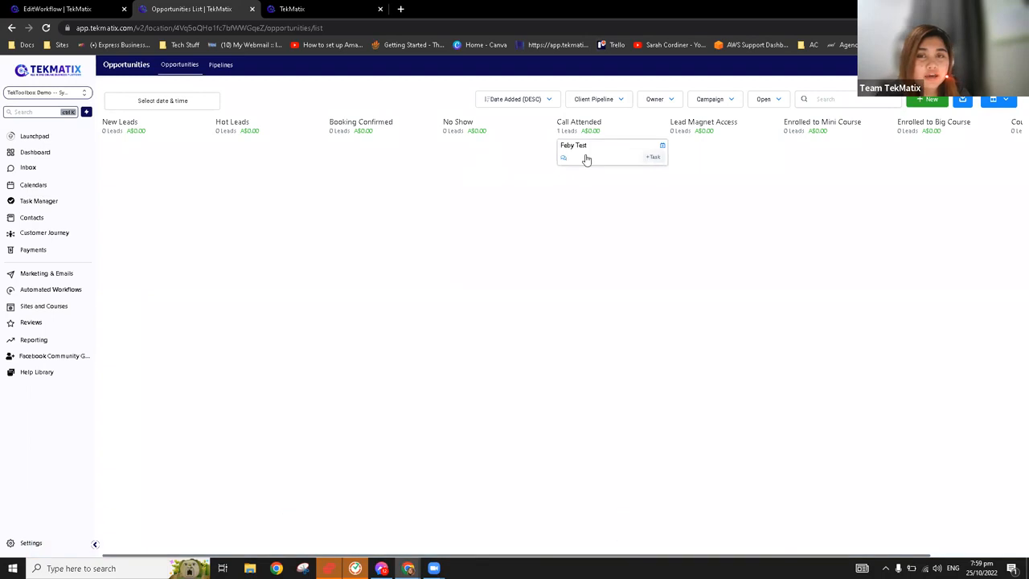
click(78, 14)
drag(213, 11, 216, 13)
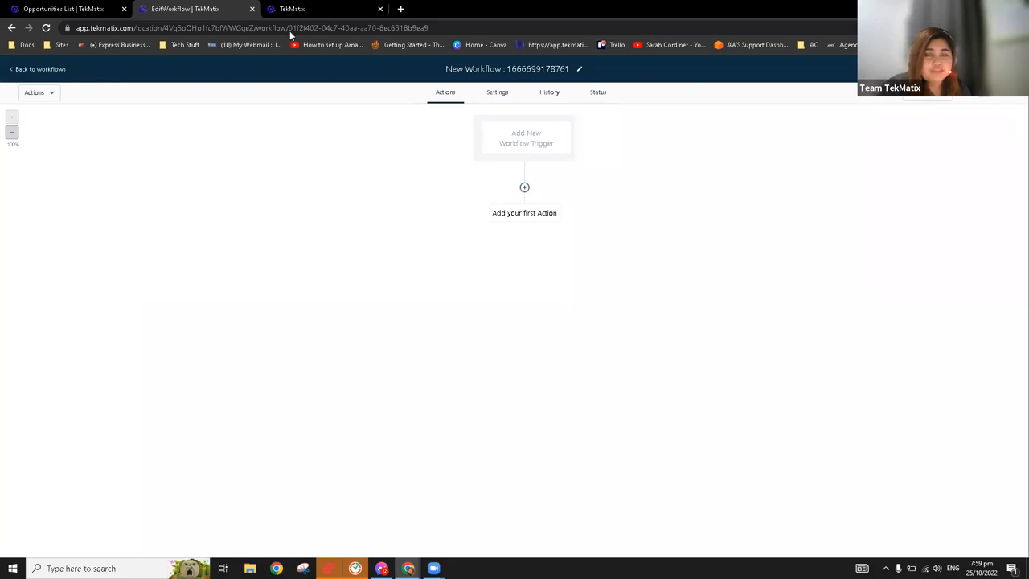
click(97, 8)
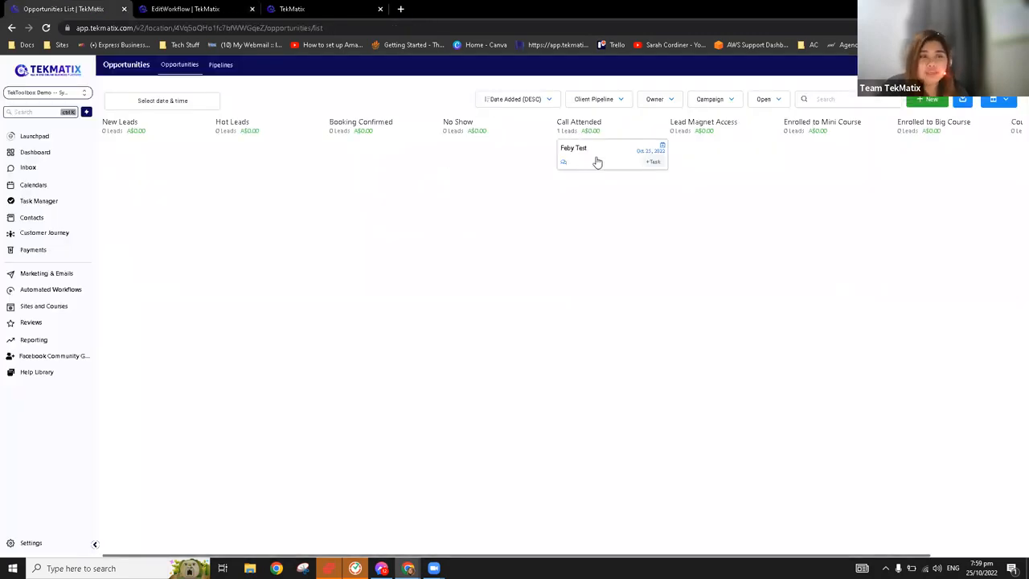
drag(598, 163, 698, 157)
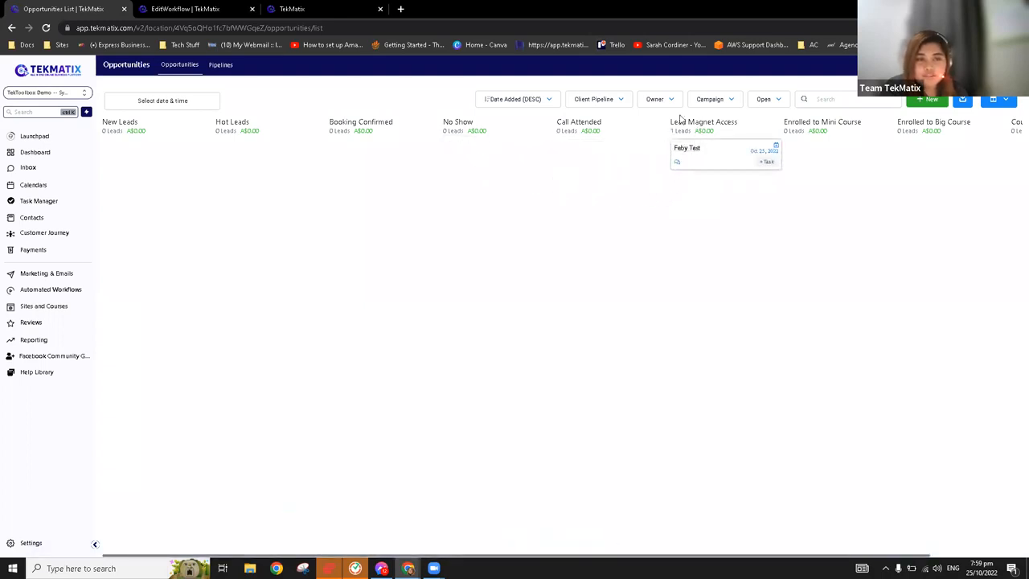
drag(598, 163, 707, 165)
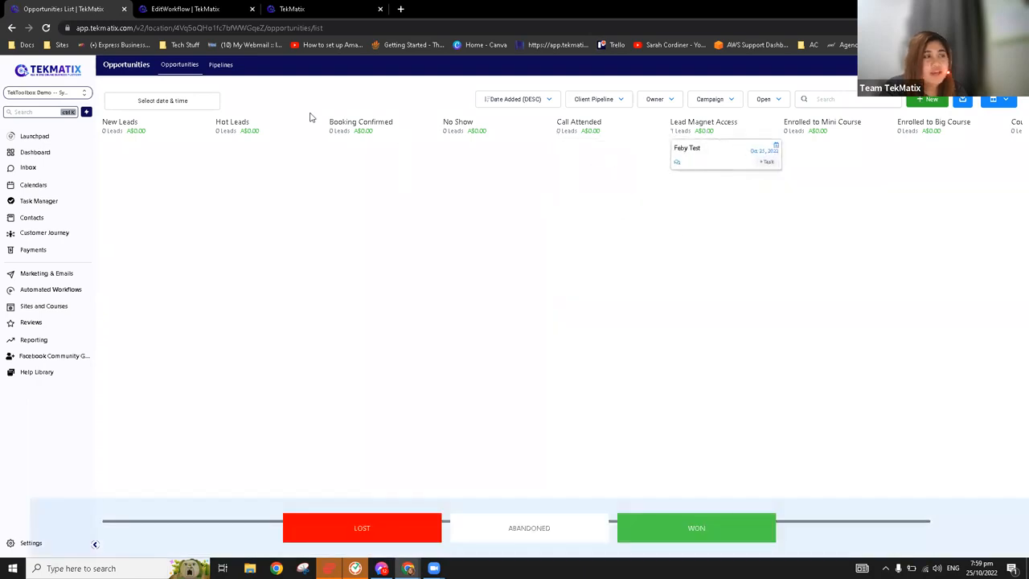
In the new workflow, search the triggers for "pi" and choose the Pipeline Stage Changed trigger
click(197, 10)
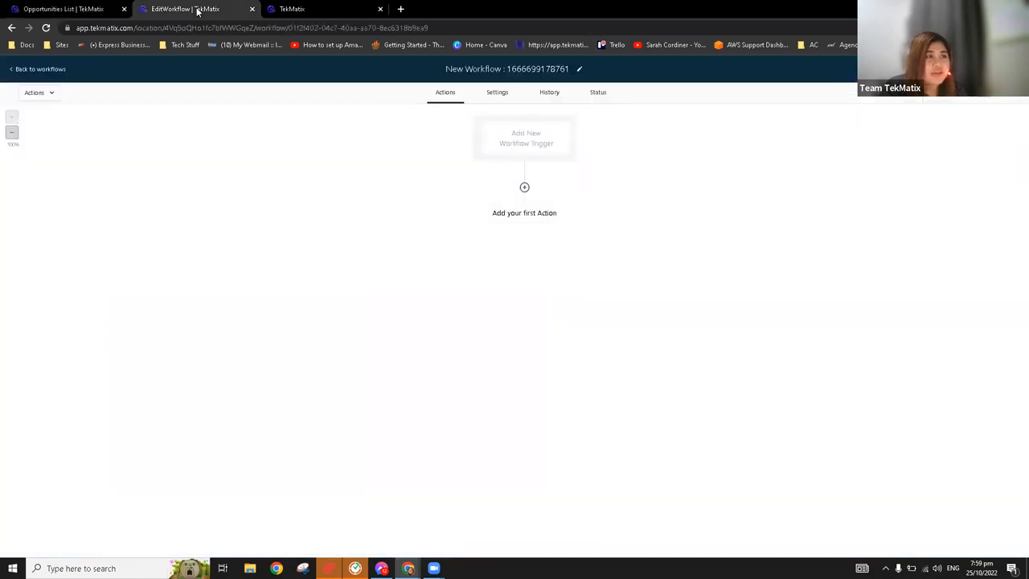
click(533, 142)
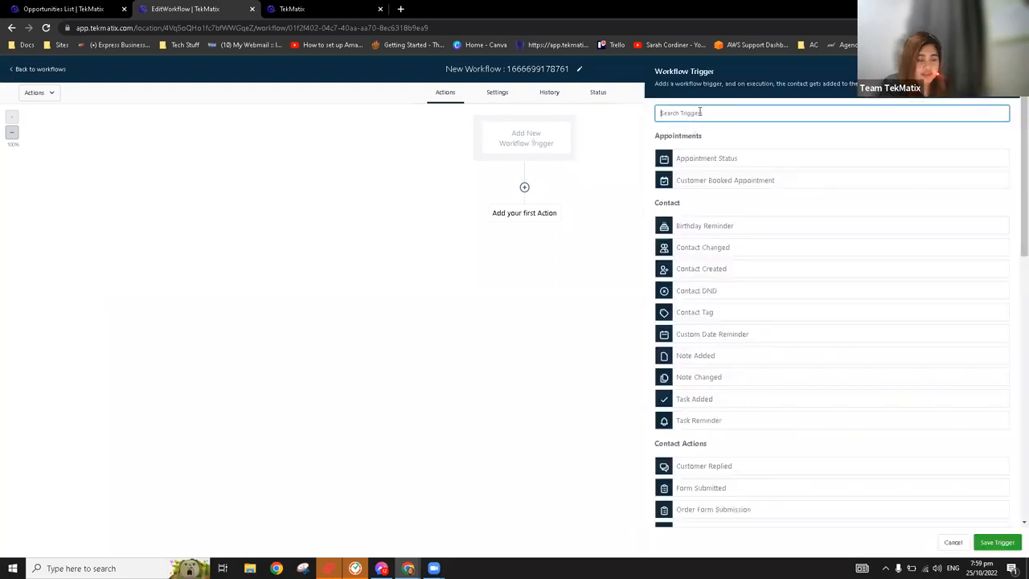
text(pi)
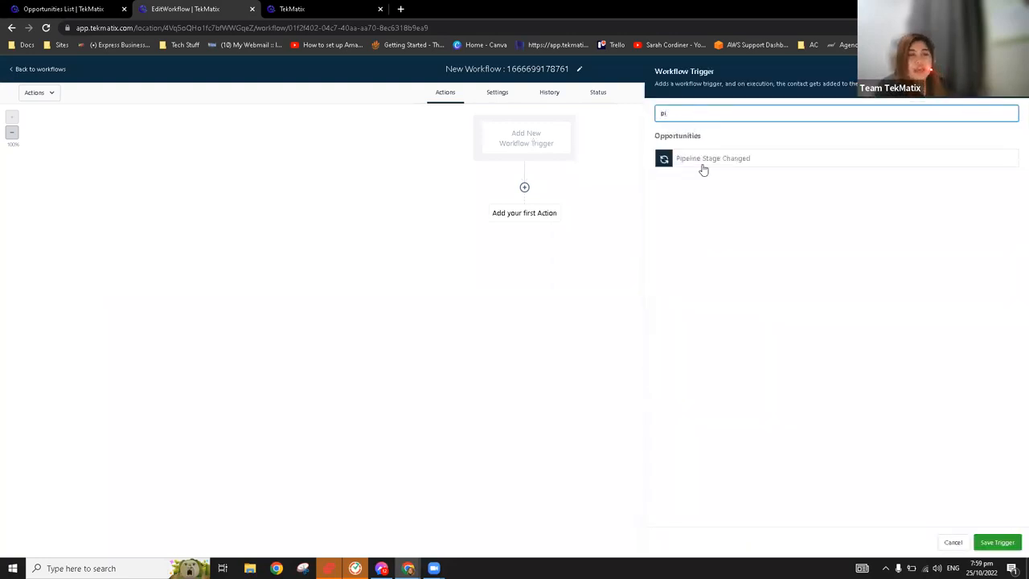
click(340, 7)
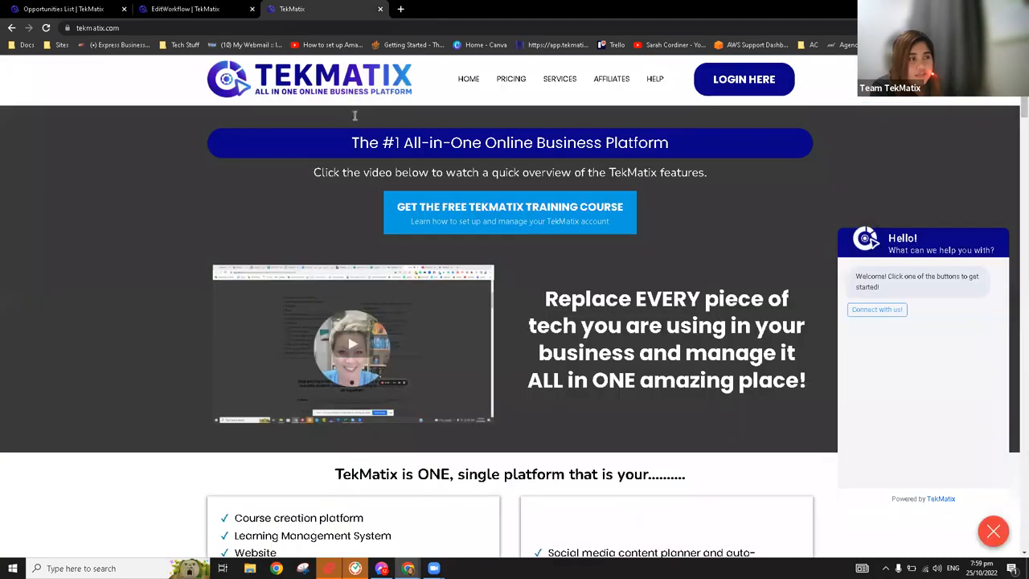
click(36, 6)
click(196, 8)
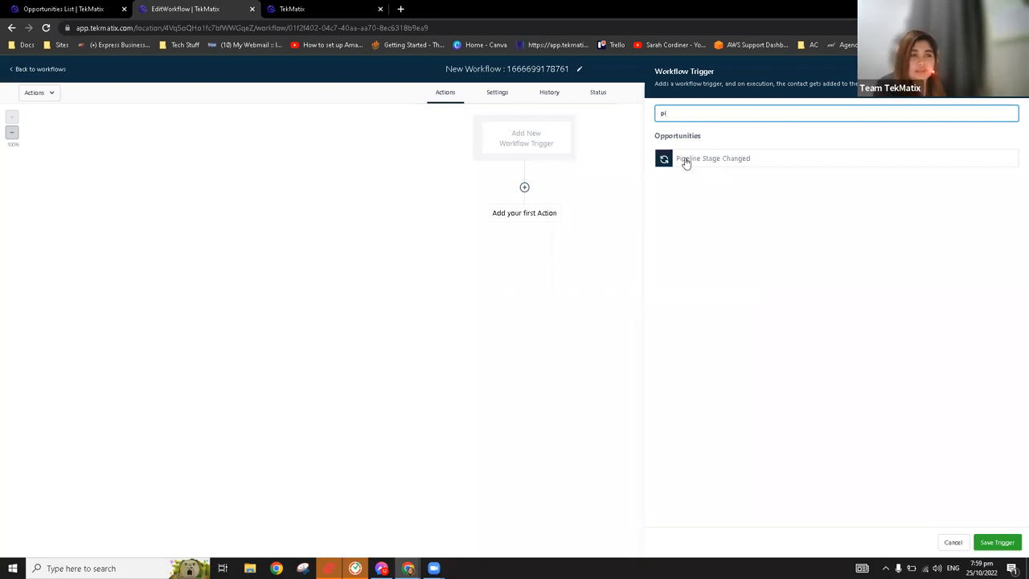
click(702, 164)
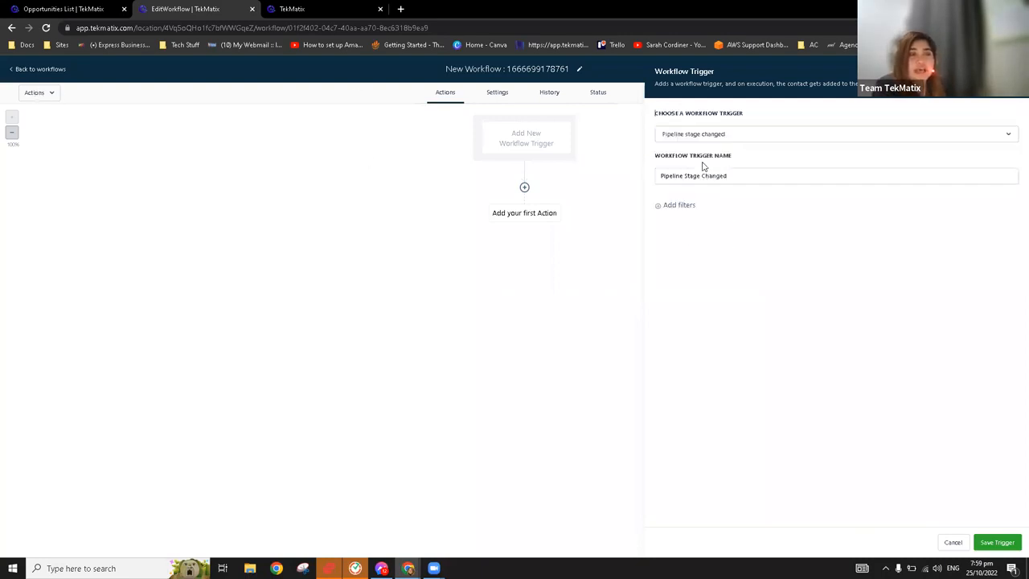
Add an "In pipeline" filter to the trigger and set it to Client Pipeline
click(669, 206)
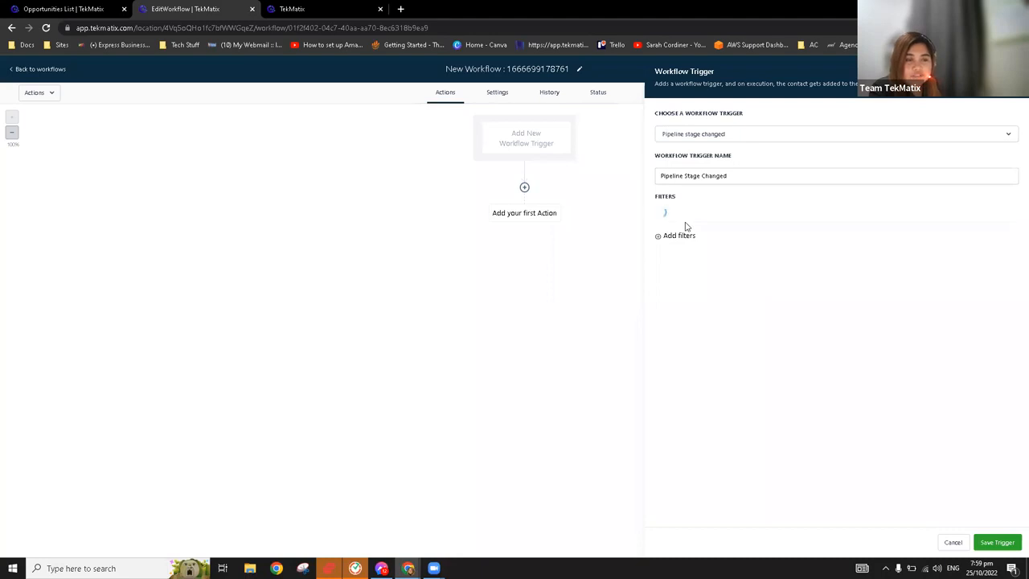
click(688, 222)
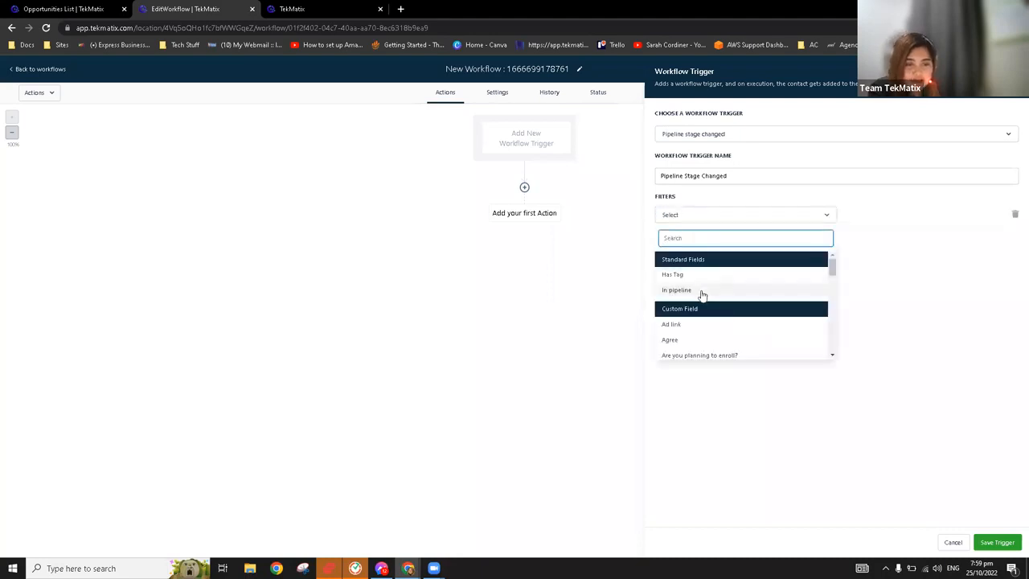
click(701, 294)
click(875, 220)
click(872, 254)
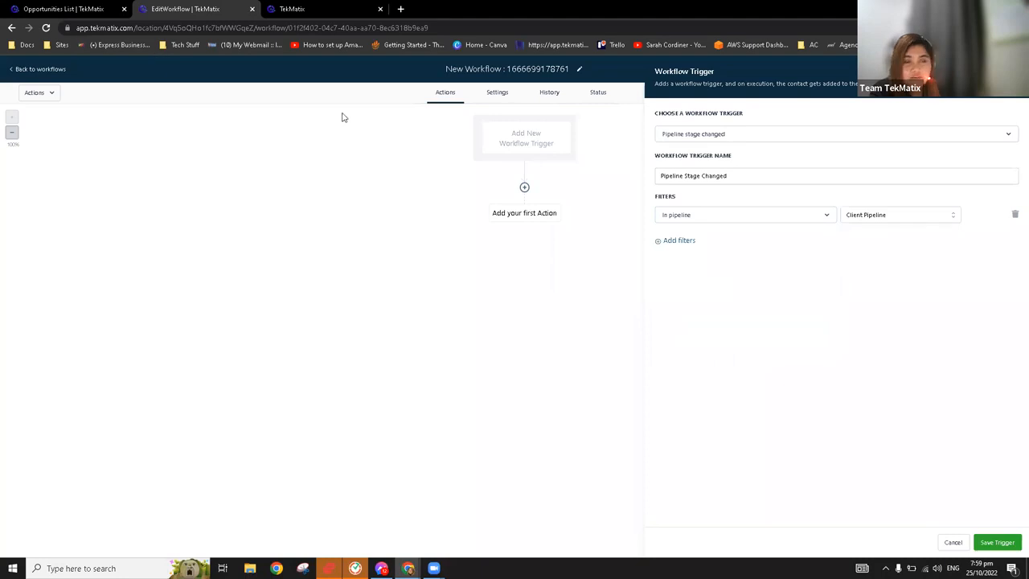
Add a "Pipeline stage" filter set to Lead Magnet Access, checking the lead's stage on the opportunities board, and save the trigger
click(53, 7)
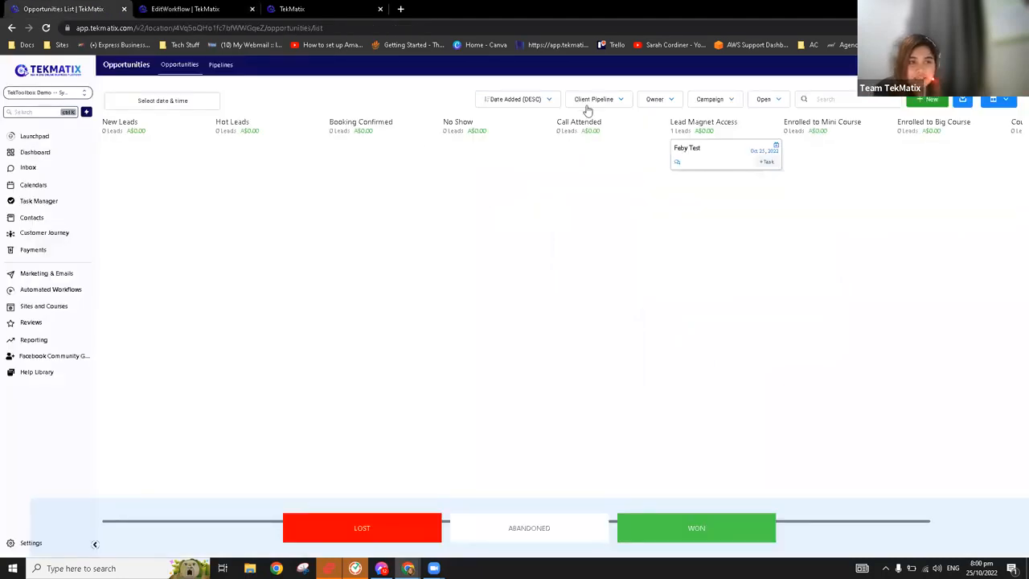
click(182, 9)
click(685, 239)
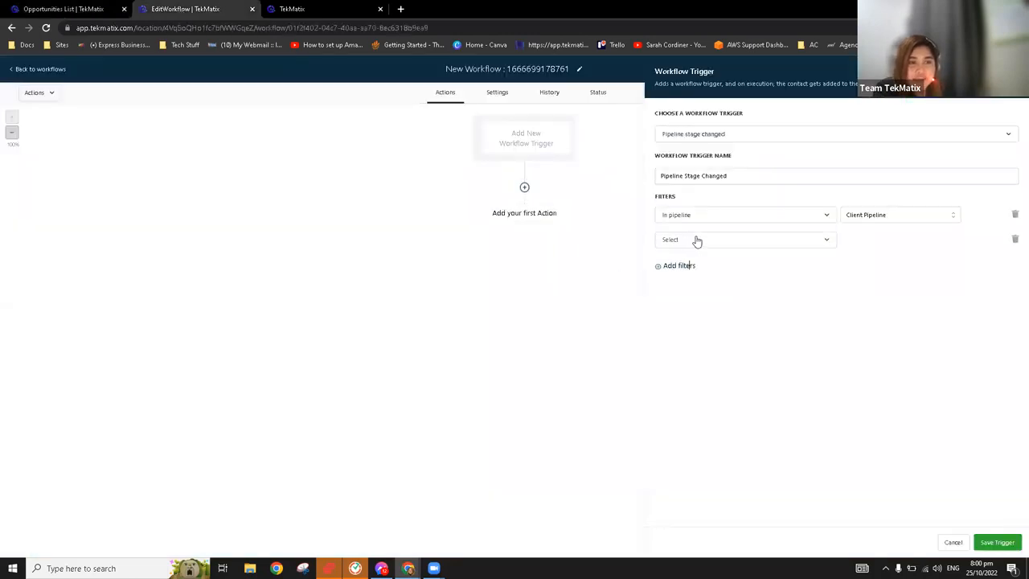
click(696, 240)
click(701, 314)
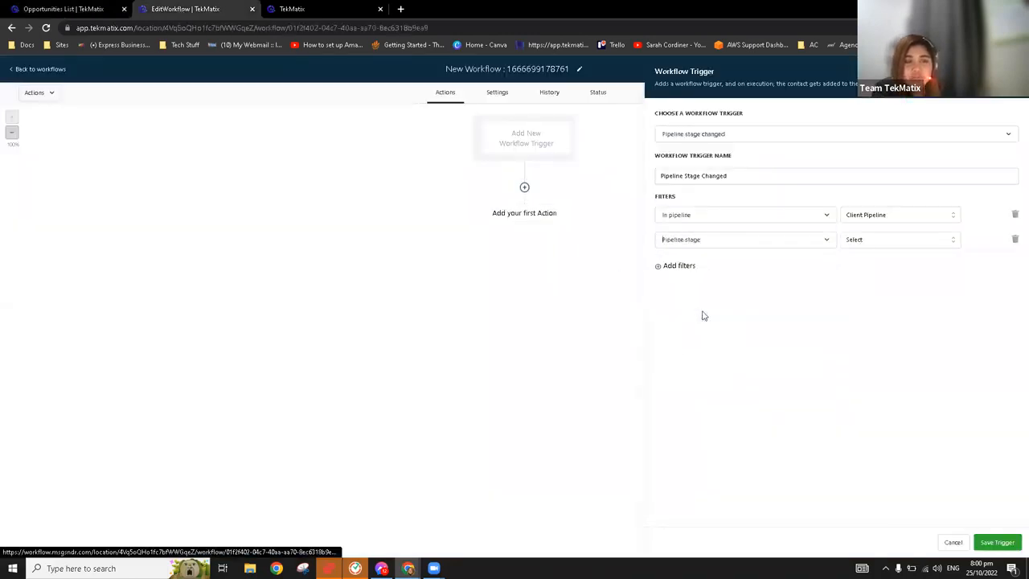
click(860, 241)
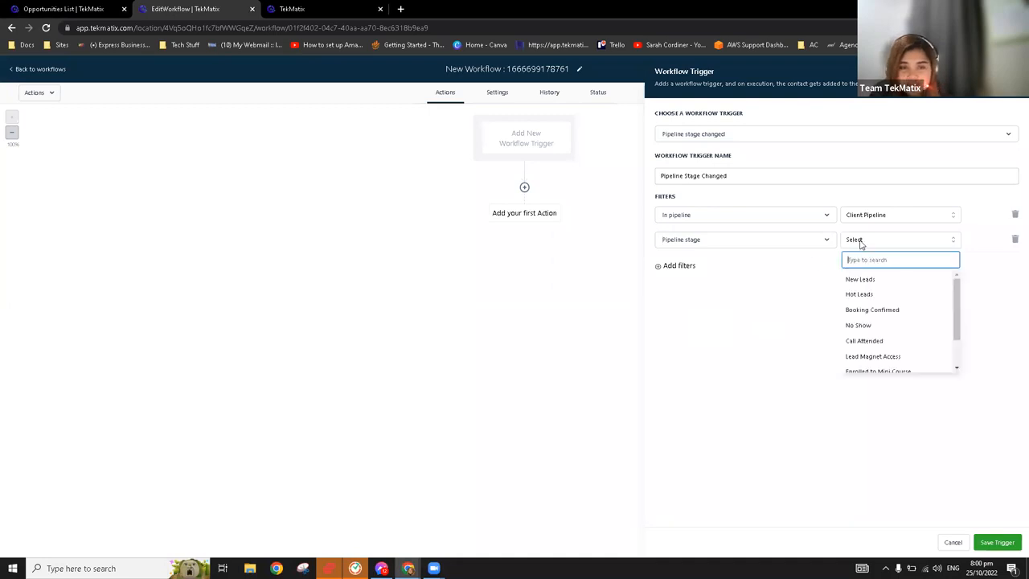
click(44, 7)
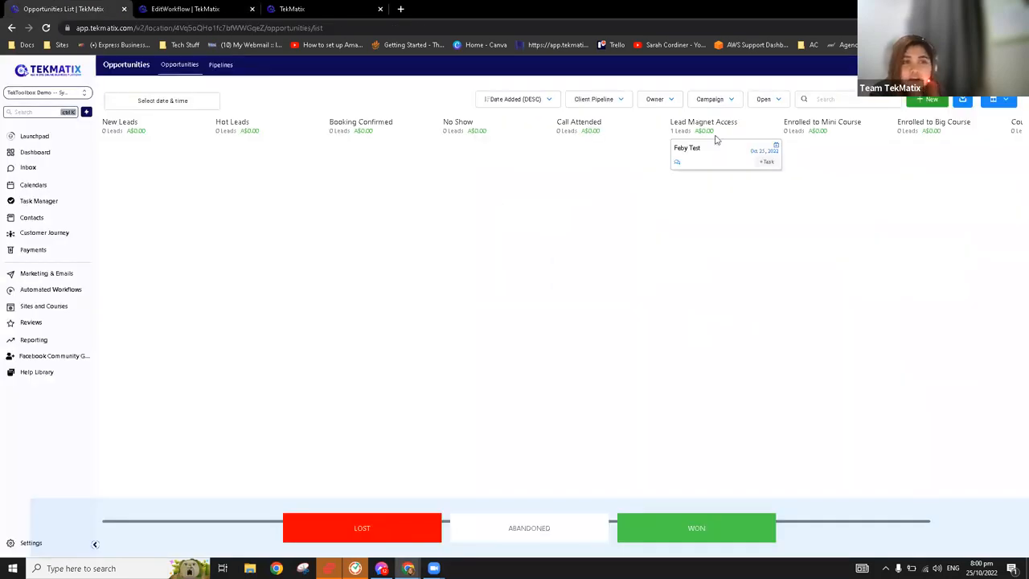
click(202, 8)
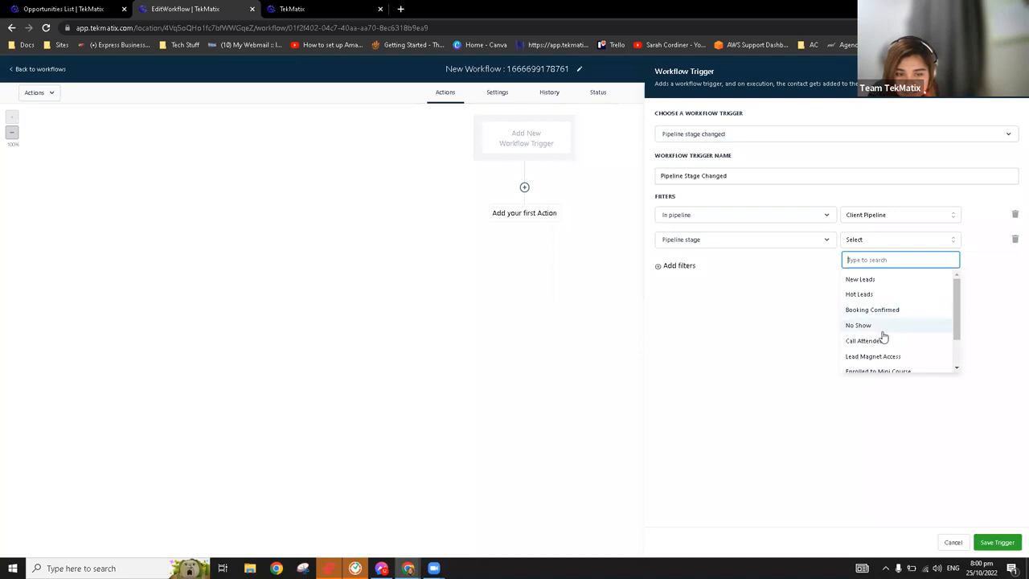
click(896, 357)
click(997, 542)
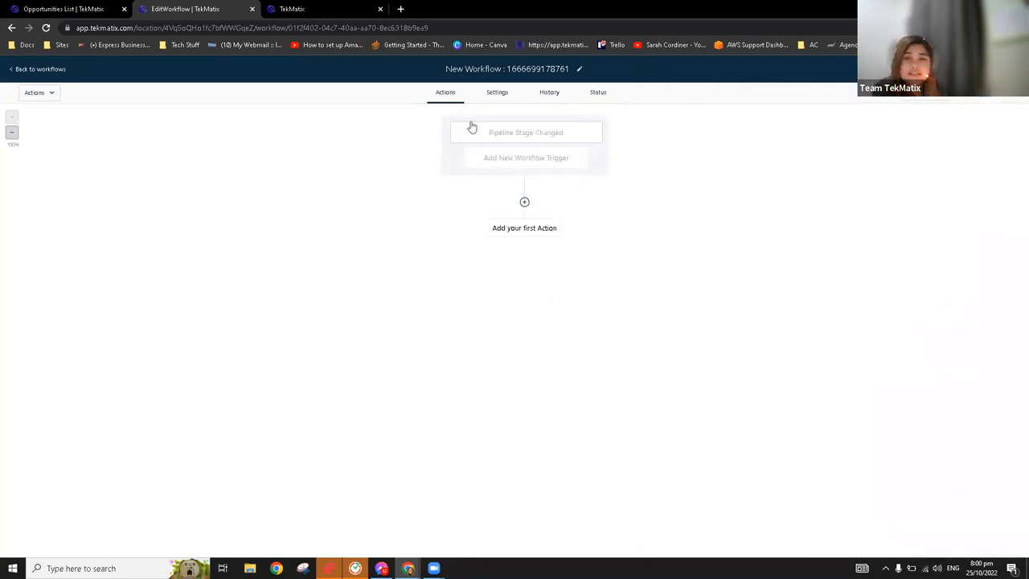
Review the actions available for the workflow's first step, and close the list without choosing one
click(525, 202)
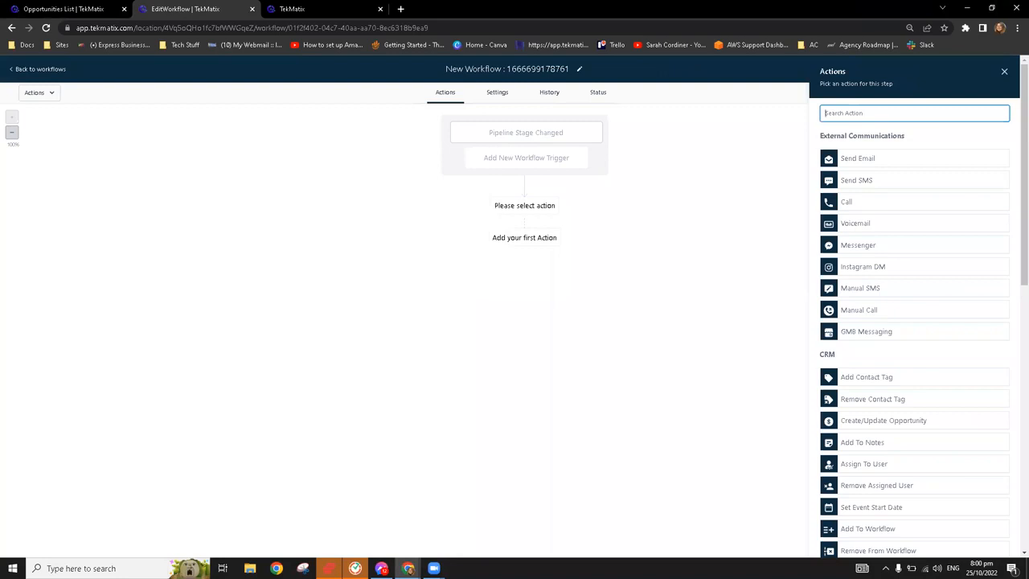
click(1004, 71)
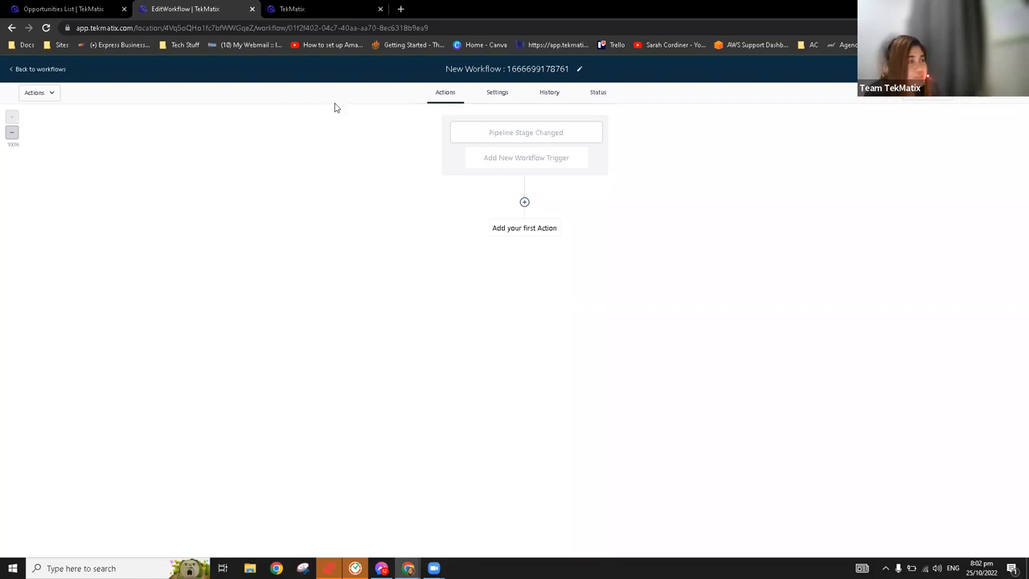
Return to the workflows list, switch to the TekMatix website, and open its chat widget
click(37, 70)
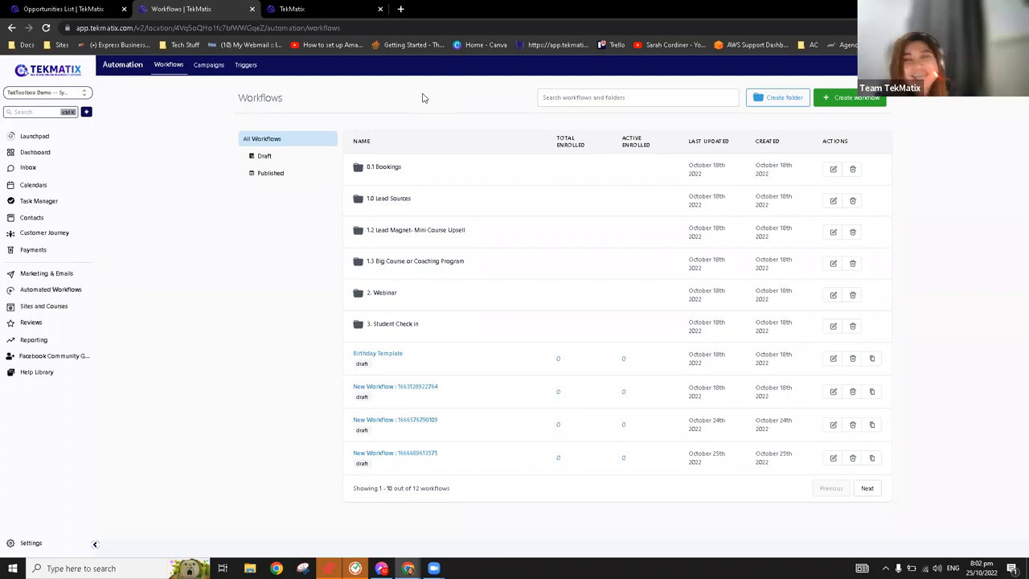
click(331, 14)
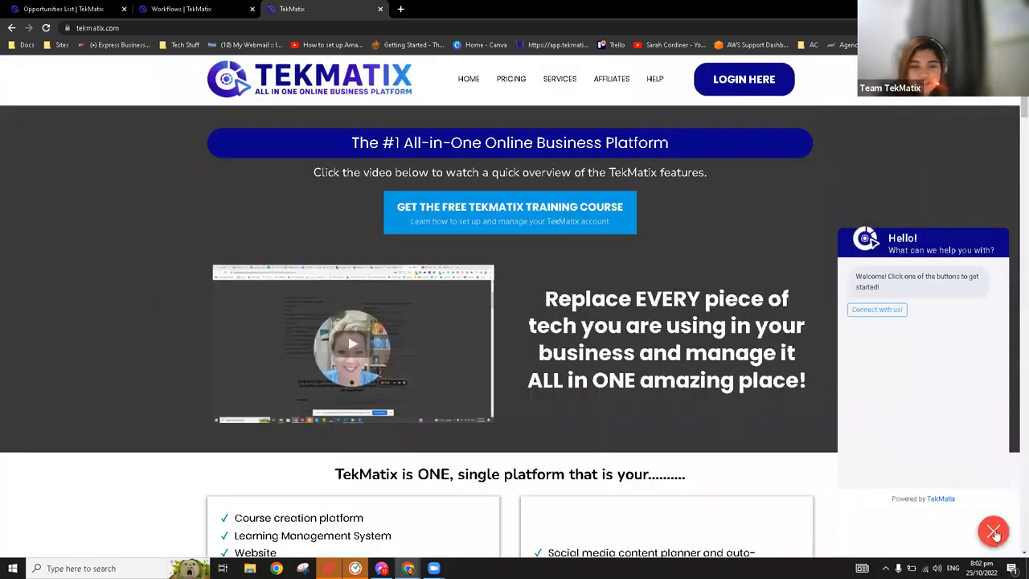
click(994, 531)
click(994, 532)
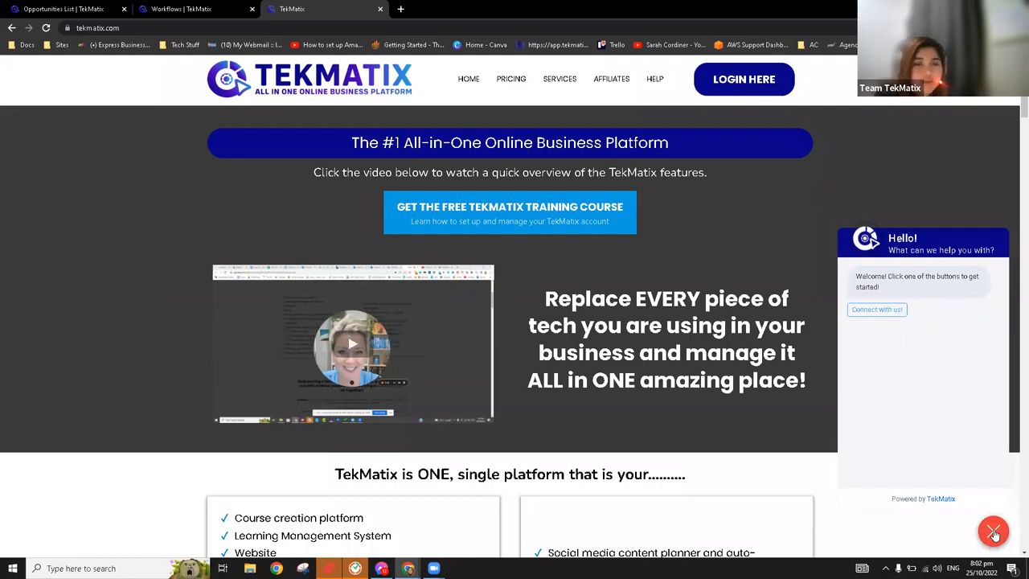
Choose "Connect with us!" in the website's chat widget and review the fields of its contact form
click(893, 313)
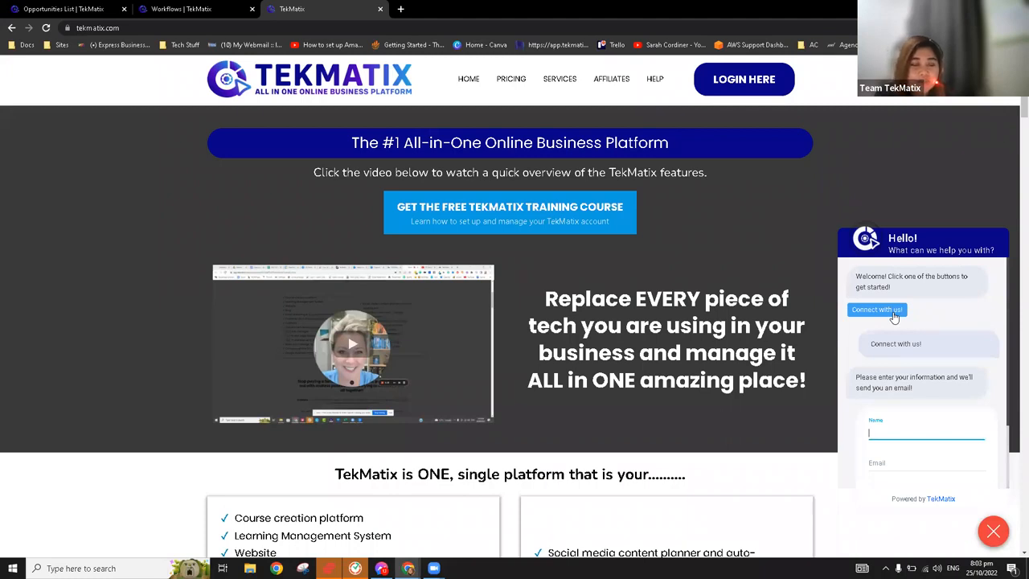
scroll(933, 418, down, 1)
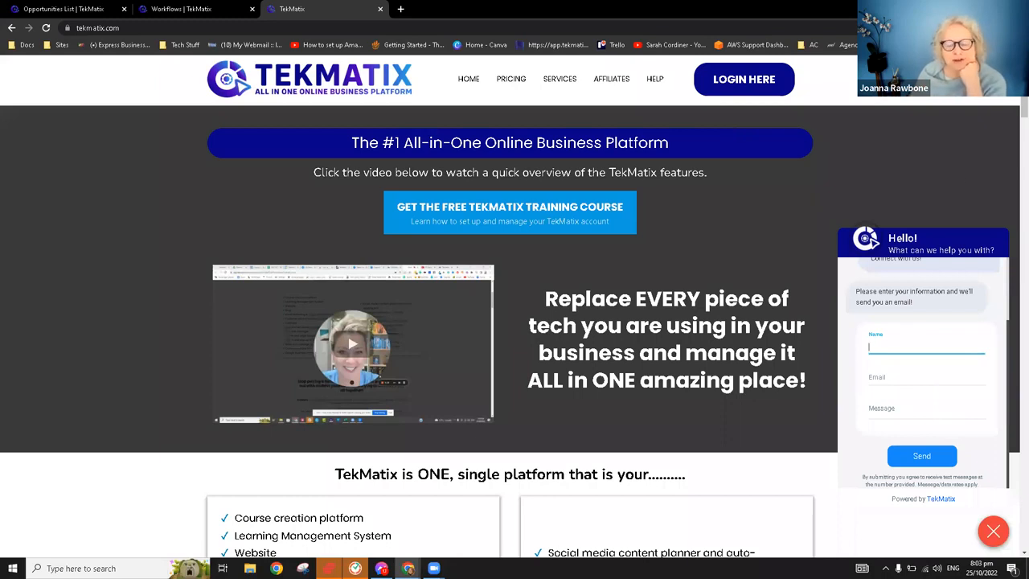
scroll(909, 386, down, 2)
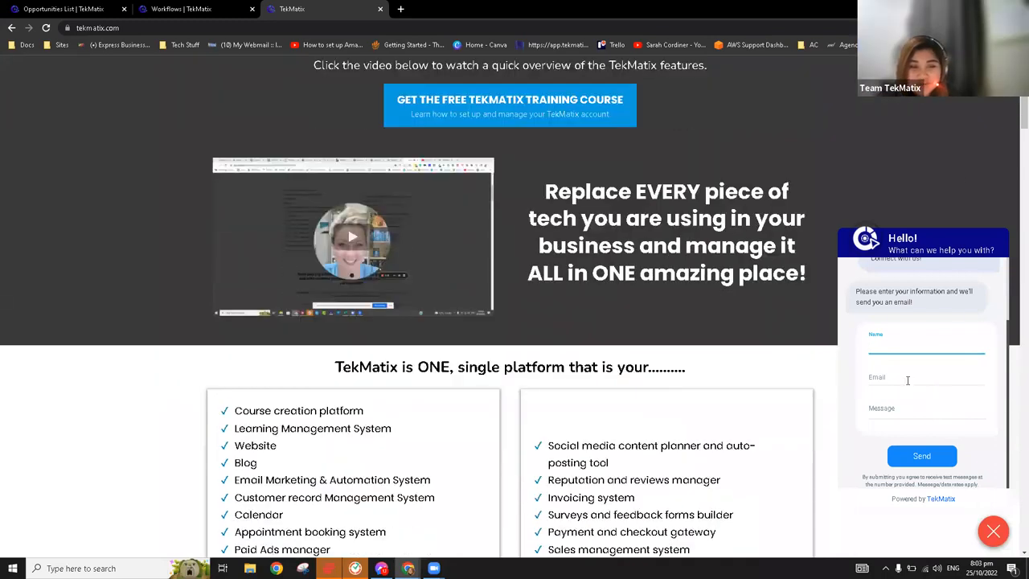
click(746, 256)
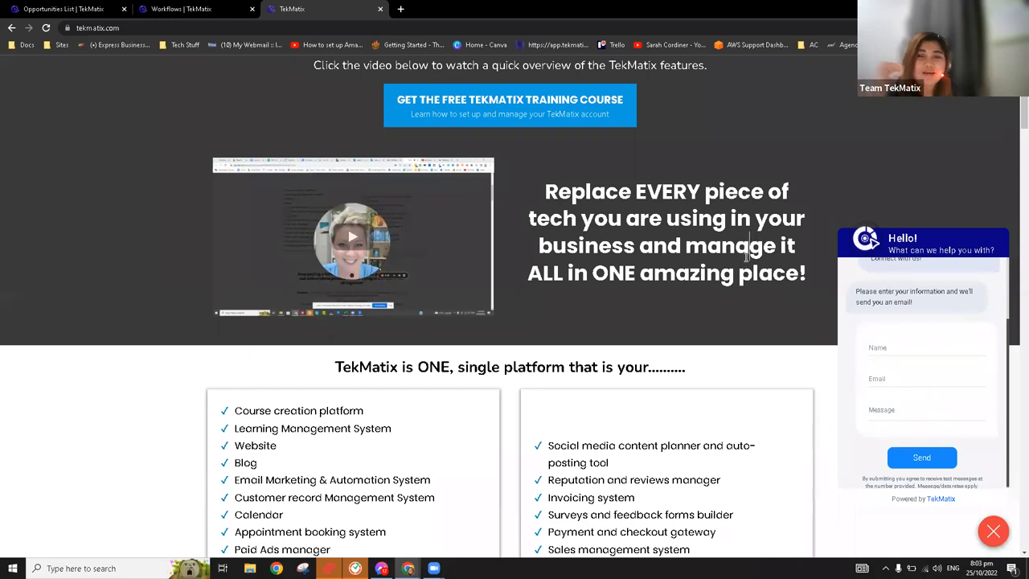